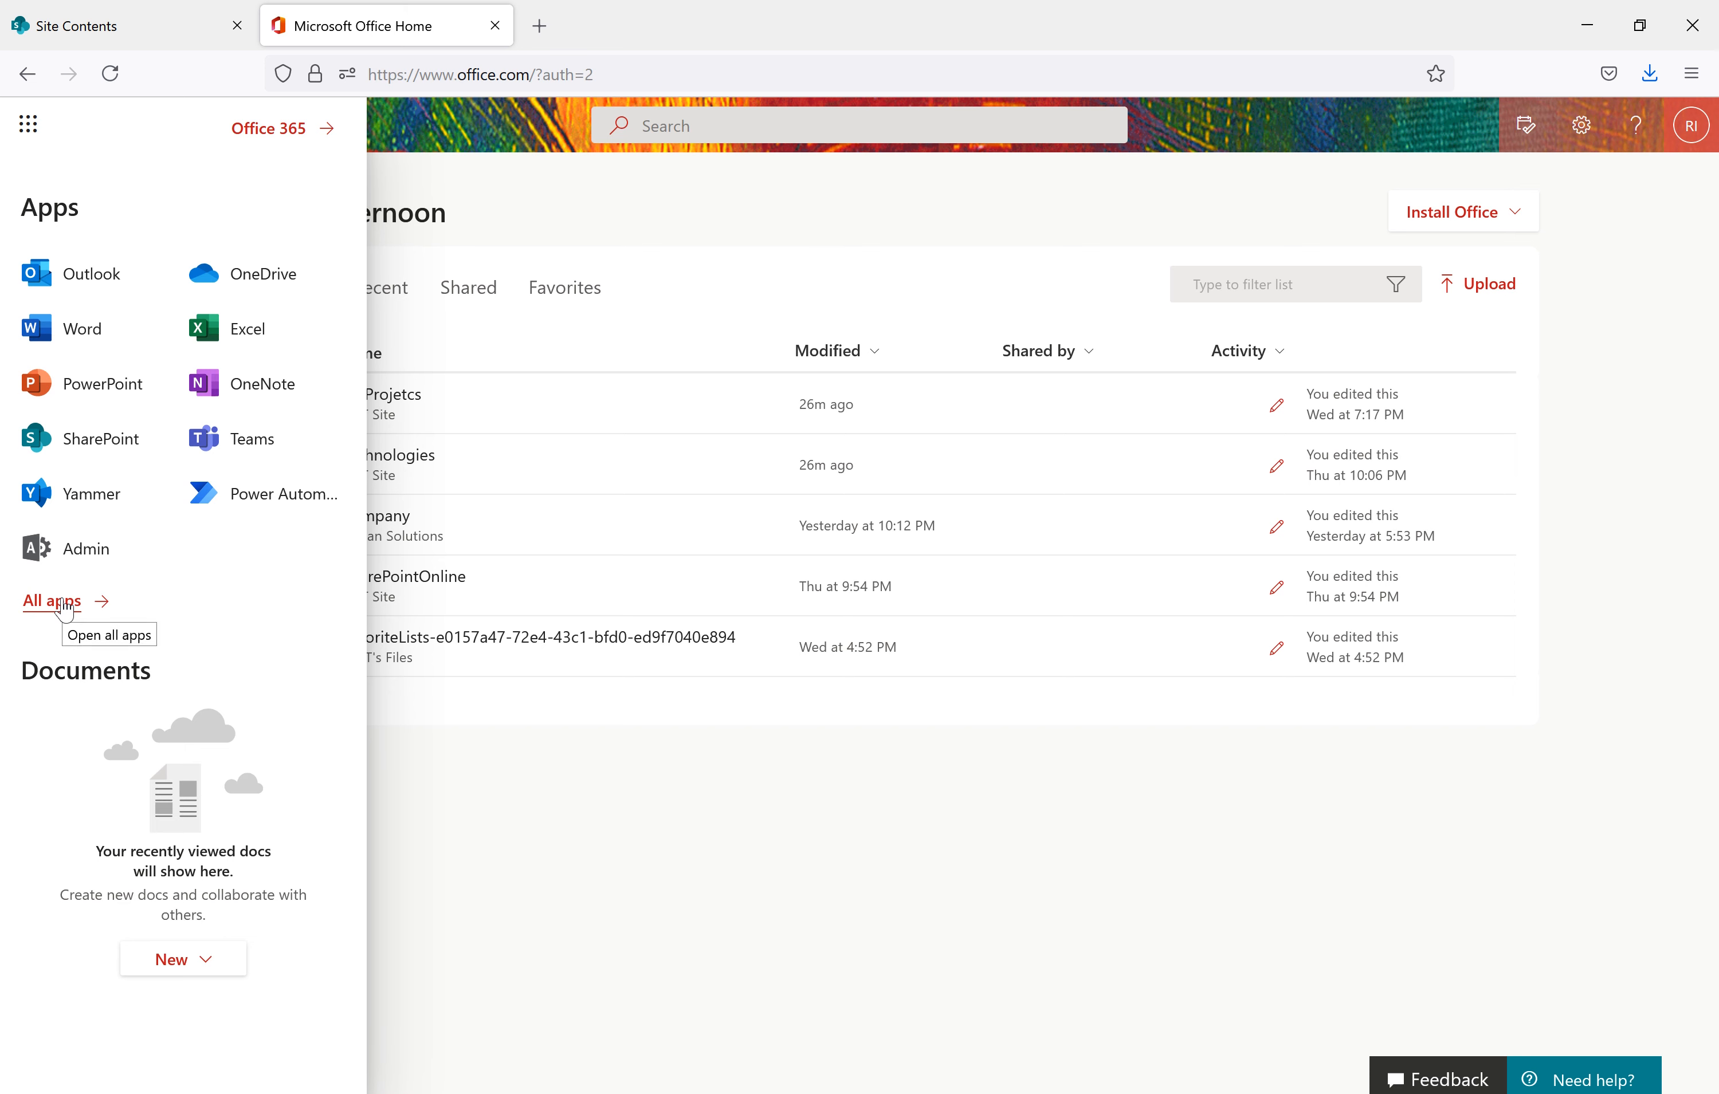
Show all available Office 365 apps and open the Admin app
left_click(65, 605)
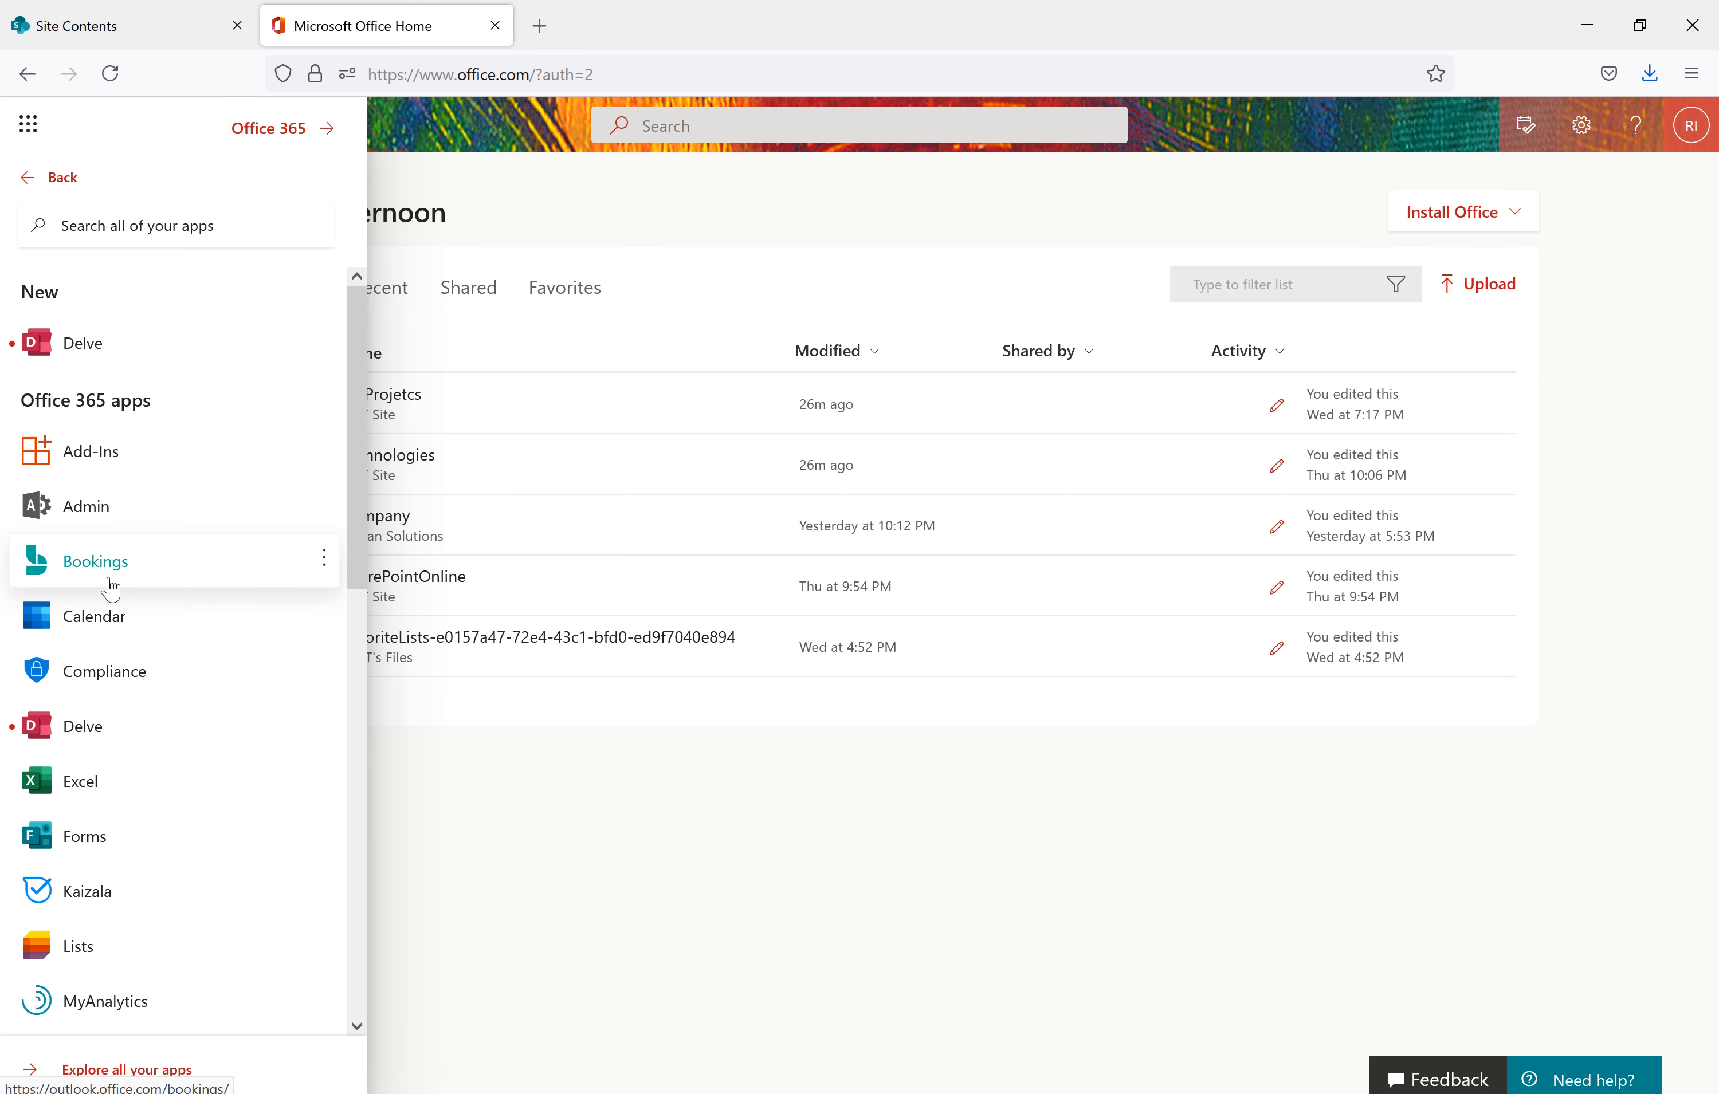
scroll(108, 639, "down", 2)
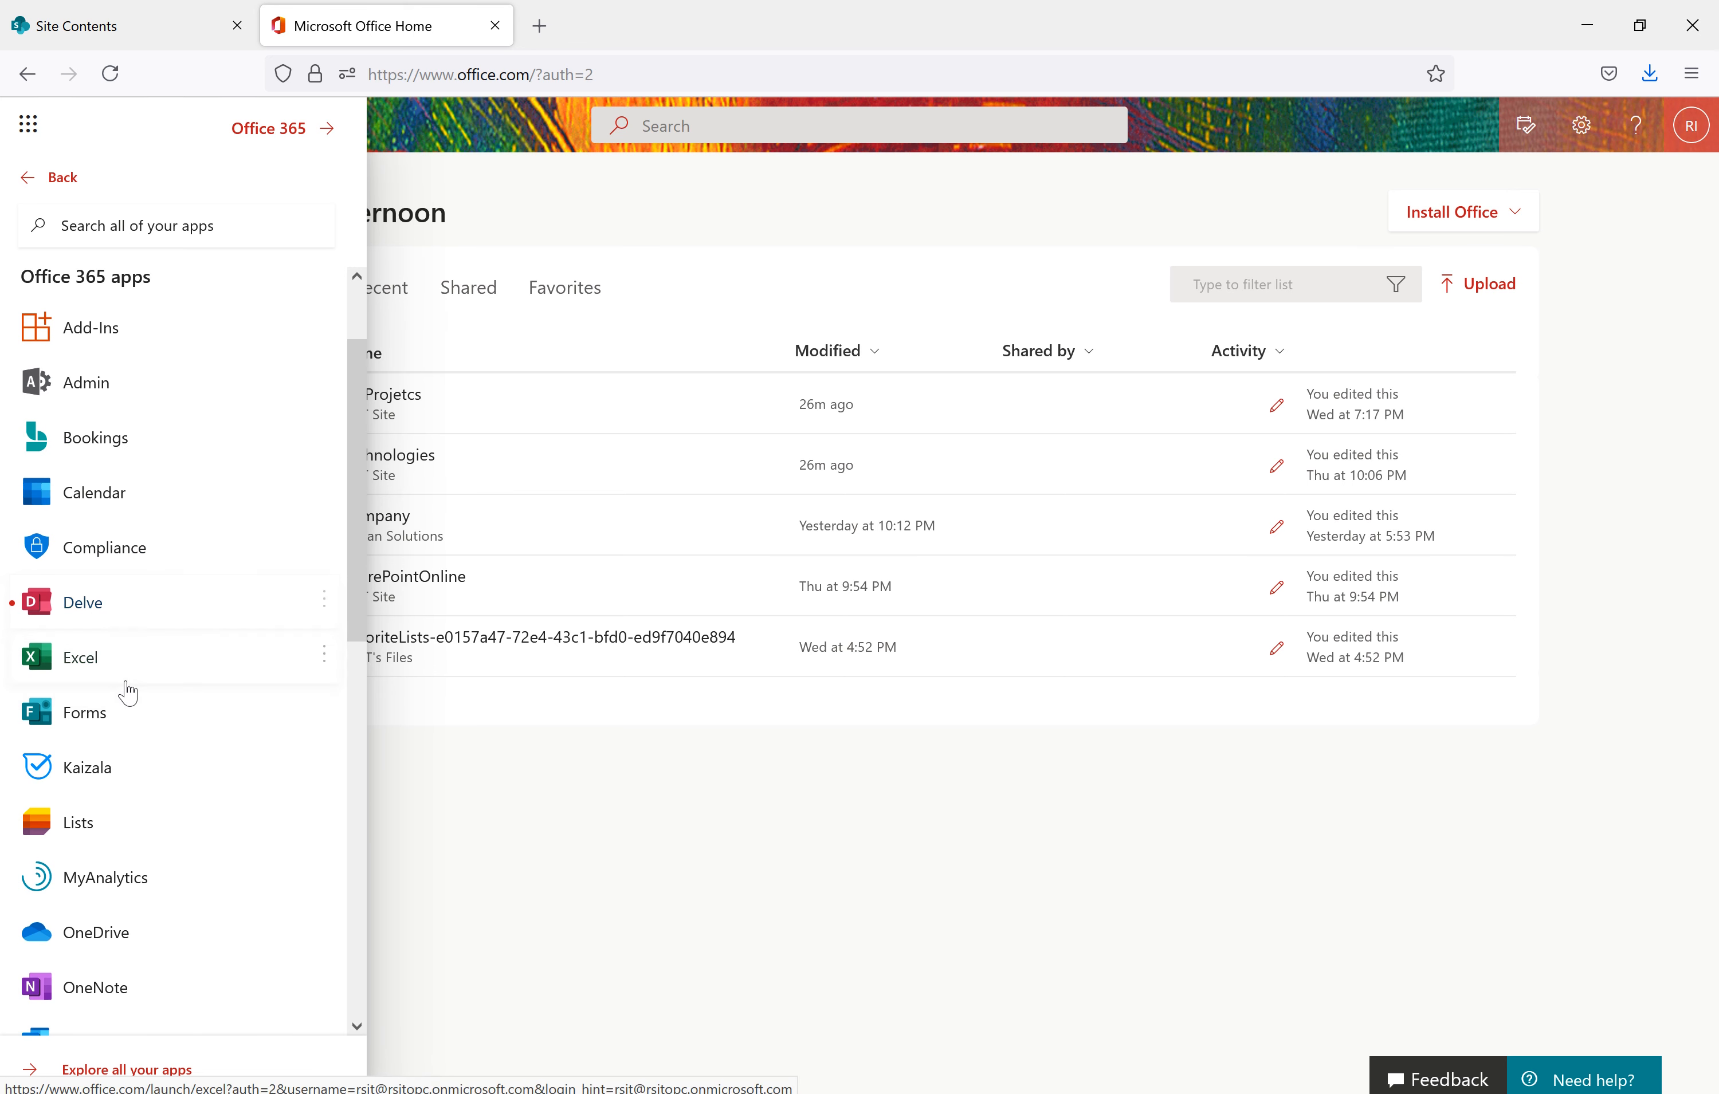
scroll(129, 693, "down", 6)
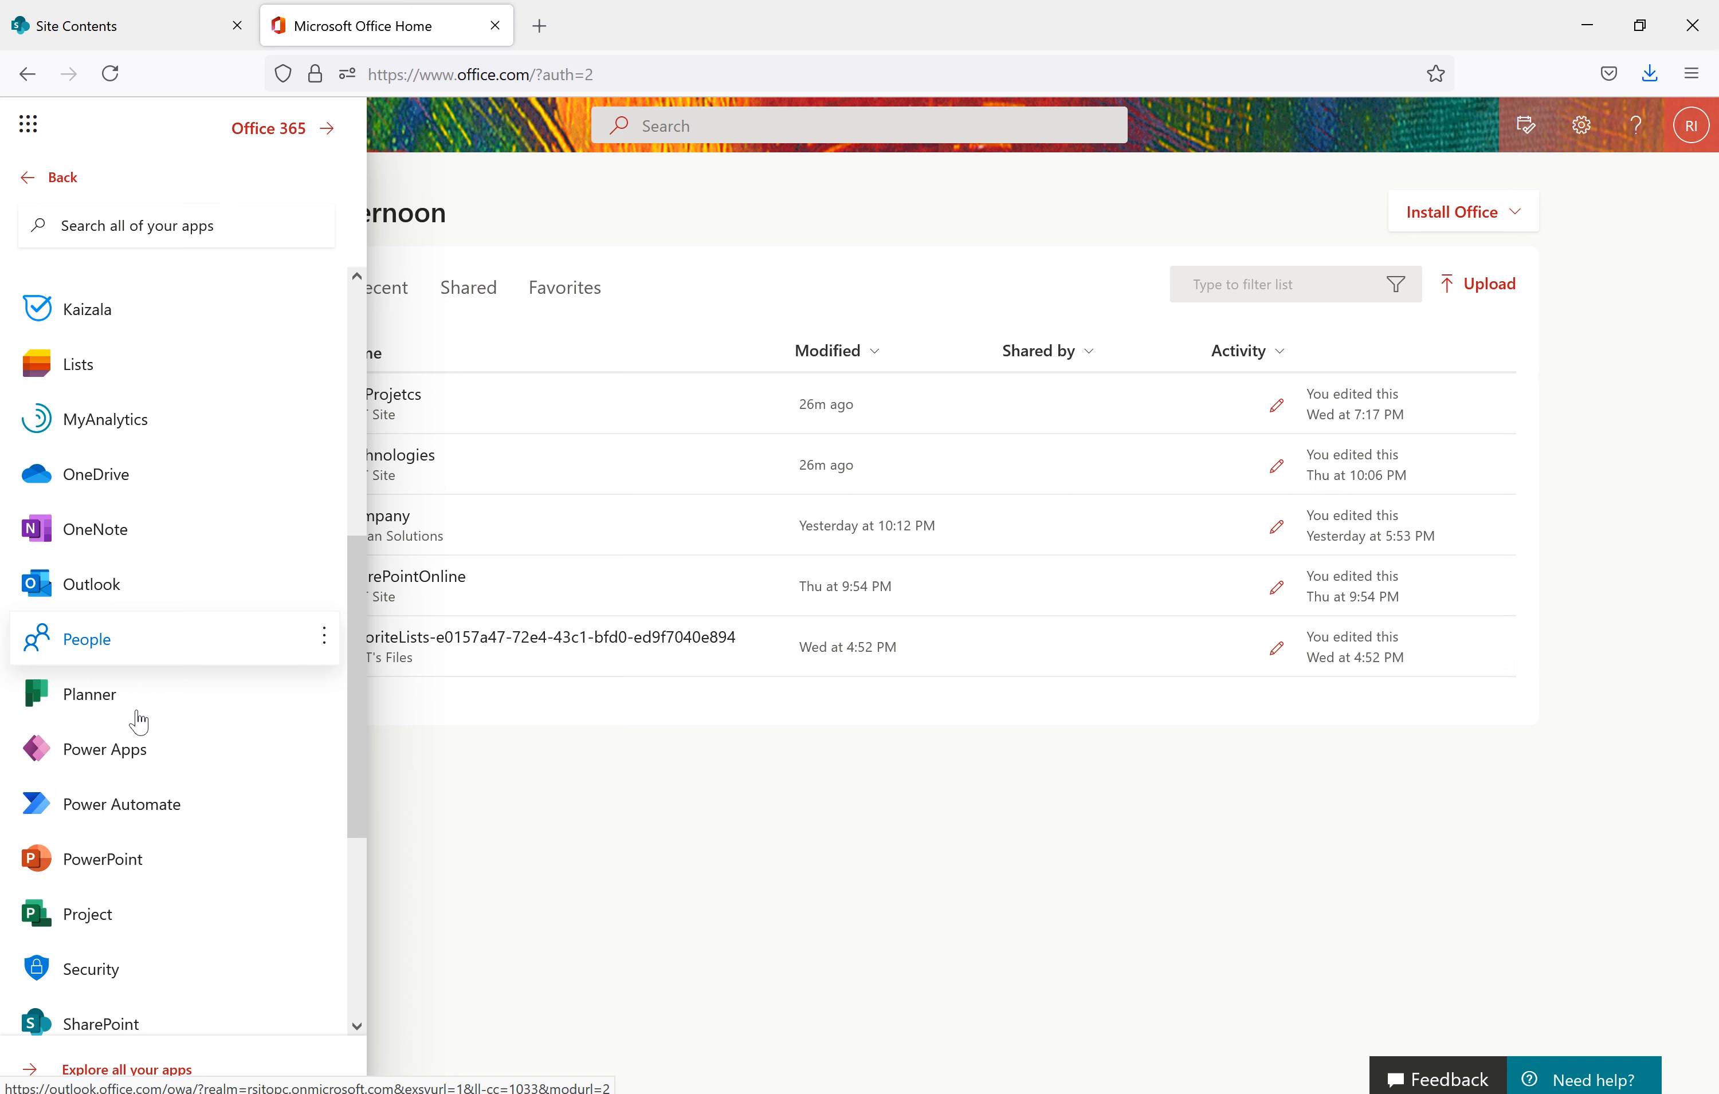
scroll(144, 780, "down", 6)
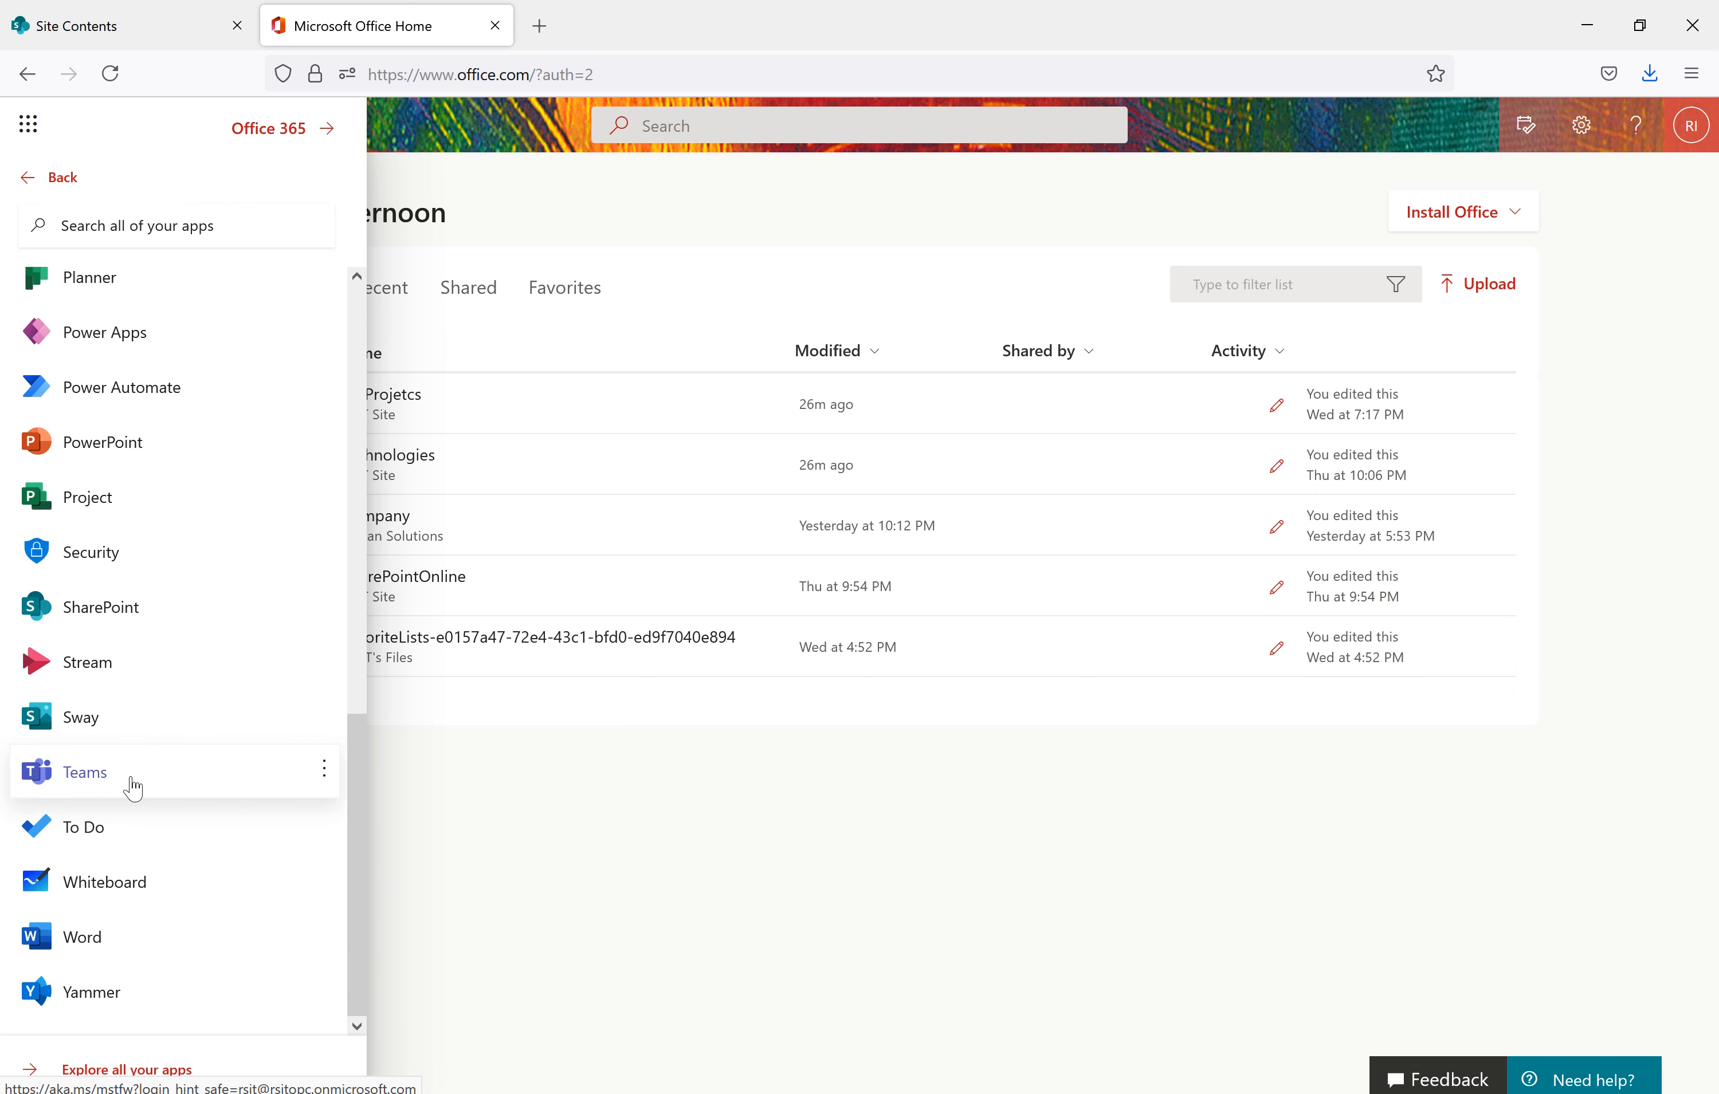
scroll(133, 789, "up", 15)
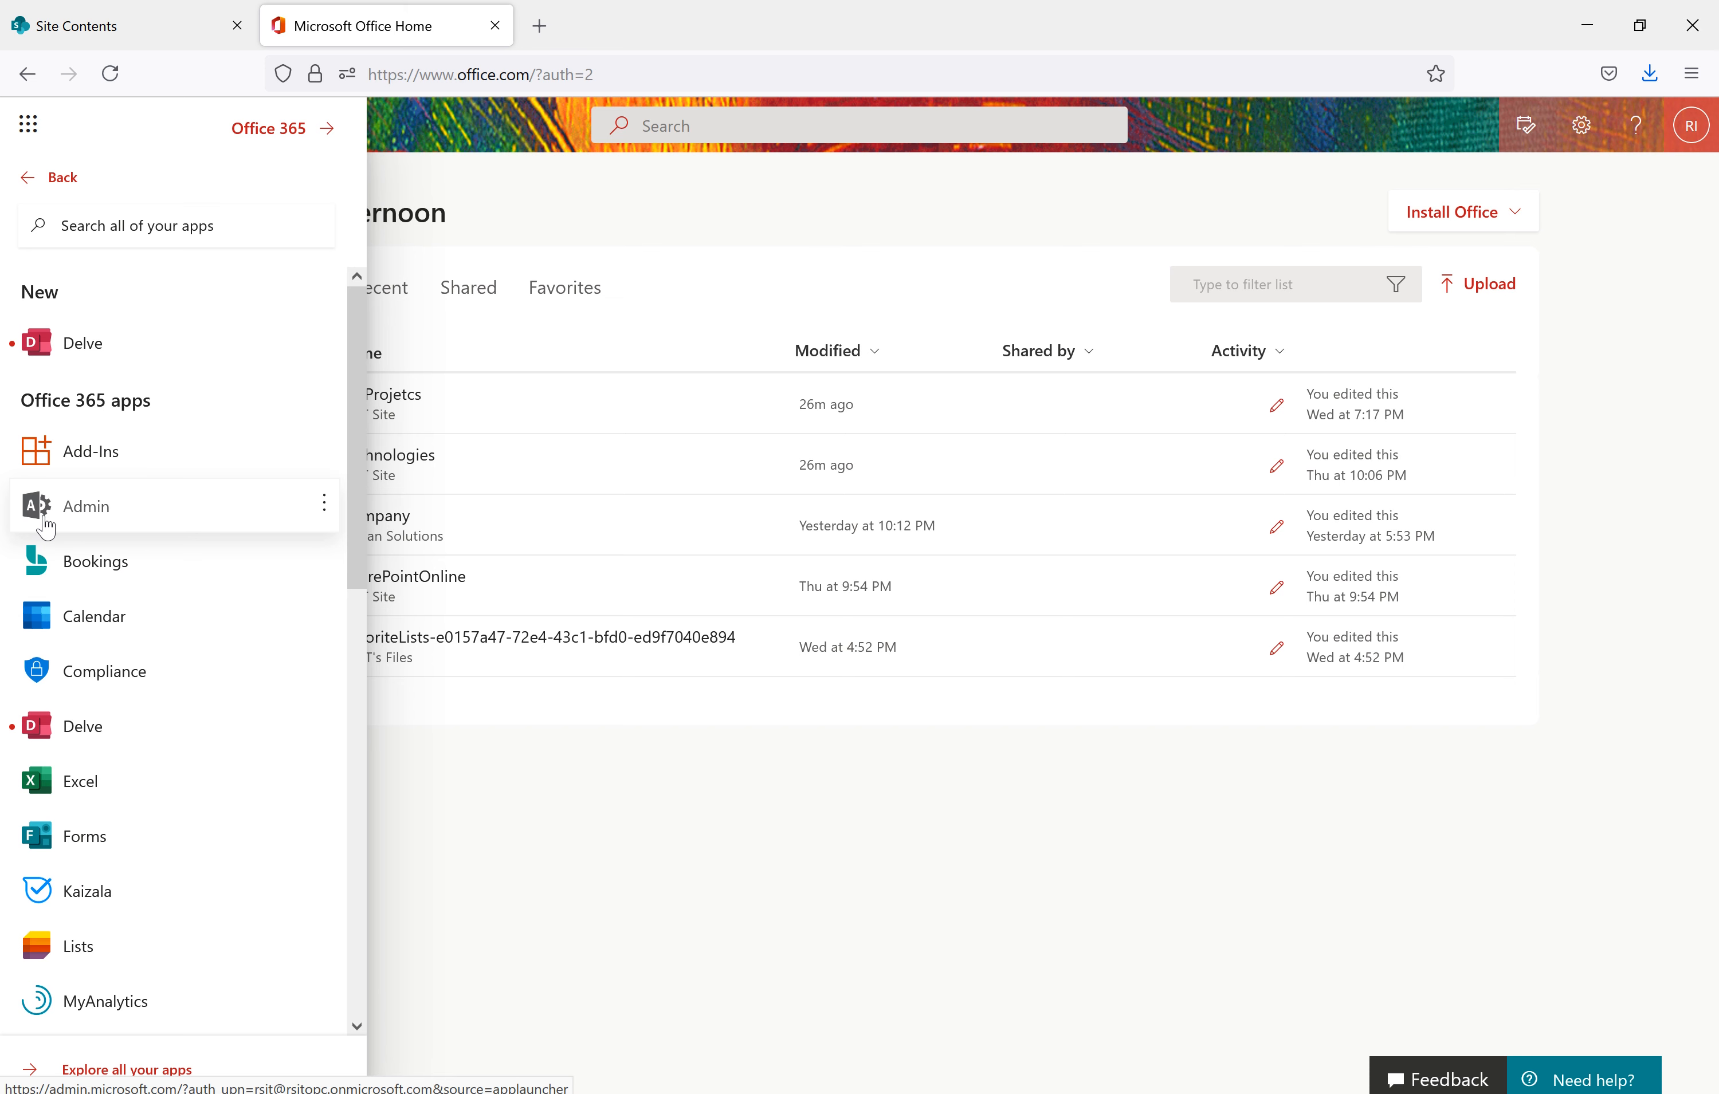
left_click(84, 517)
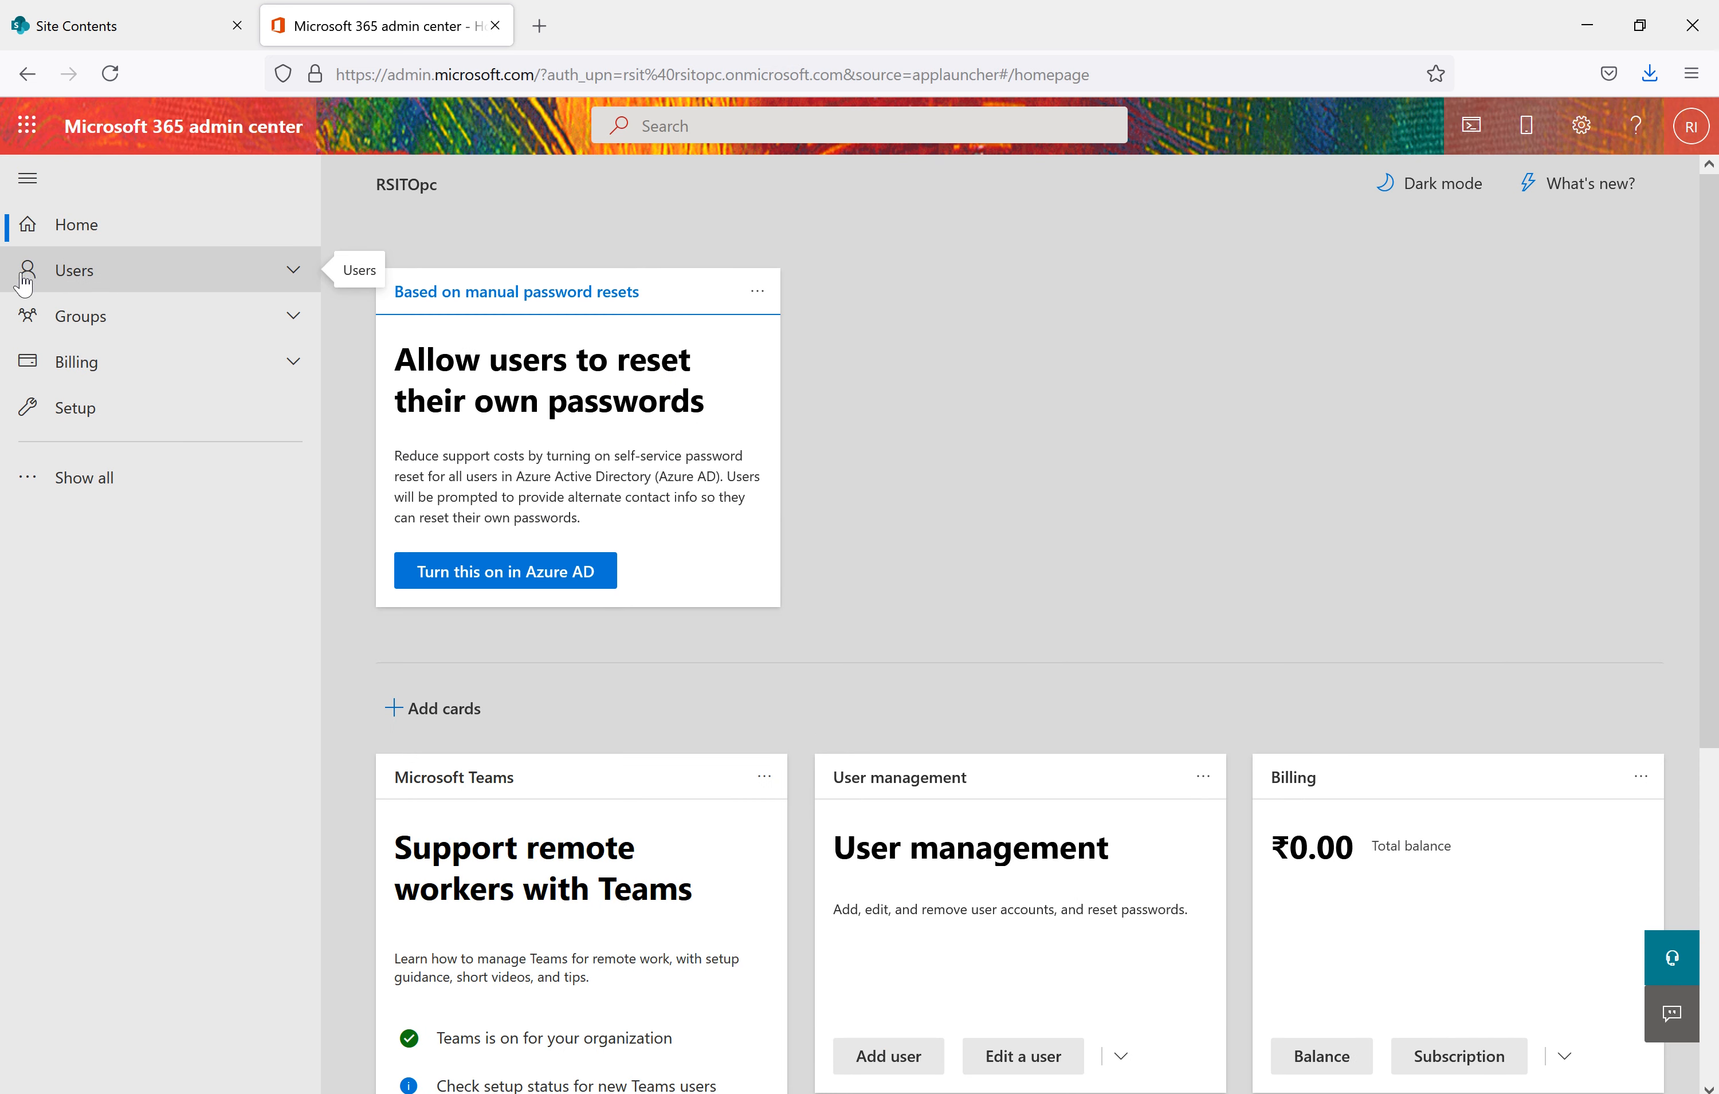
Go to the active users list and start adding a new user
left_click(294, 281)
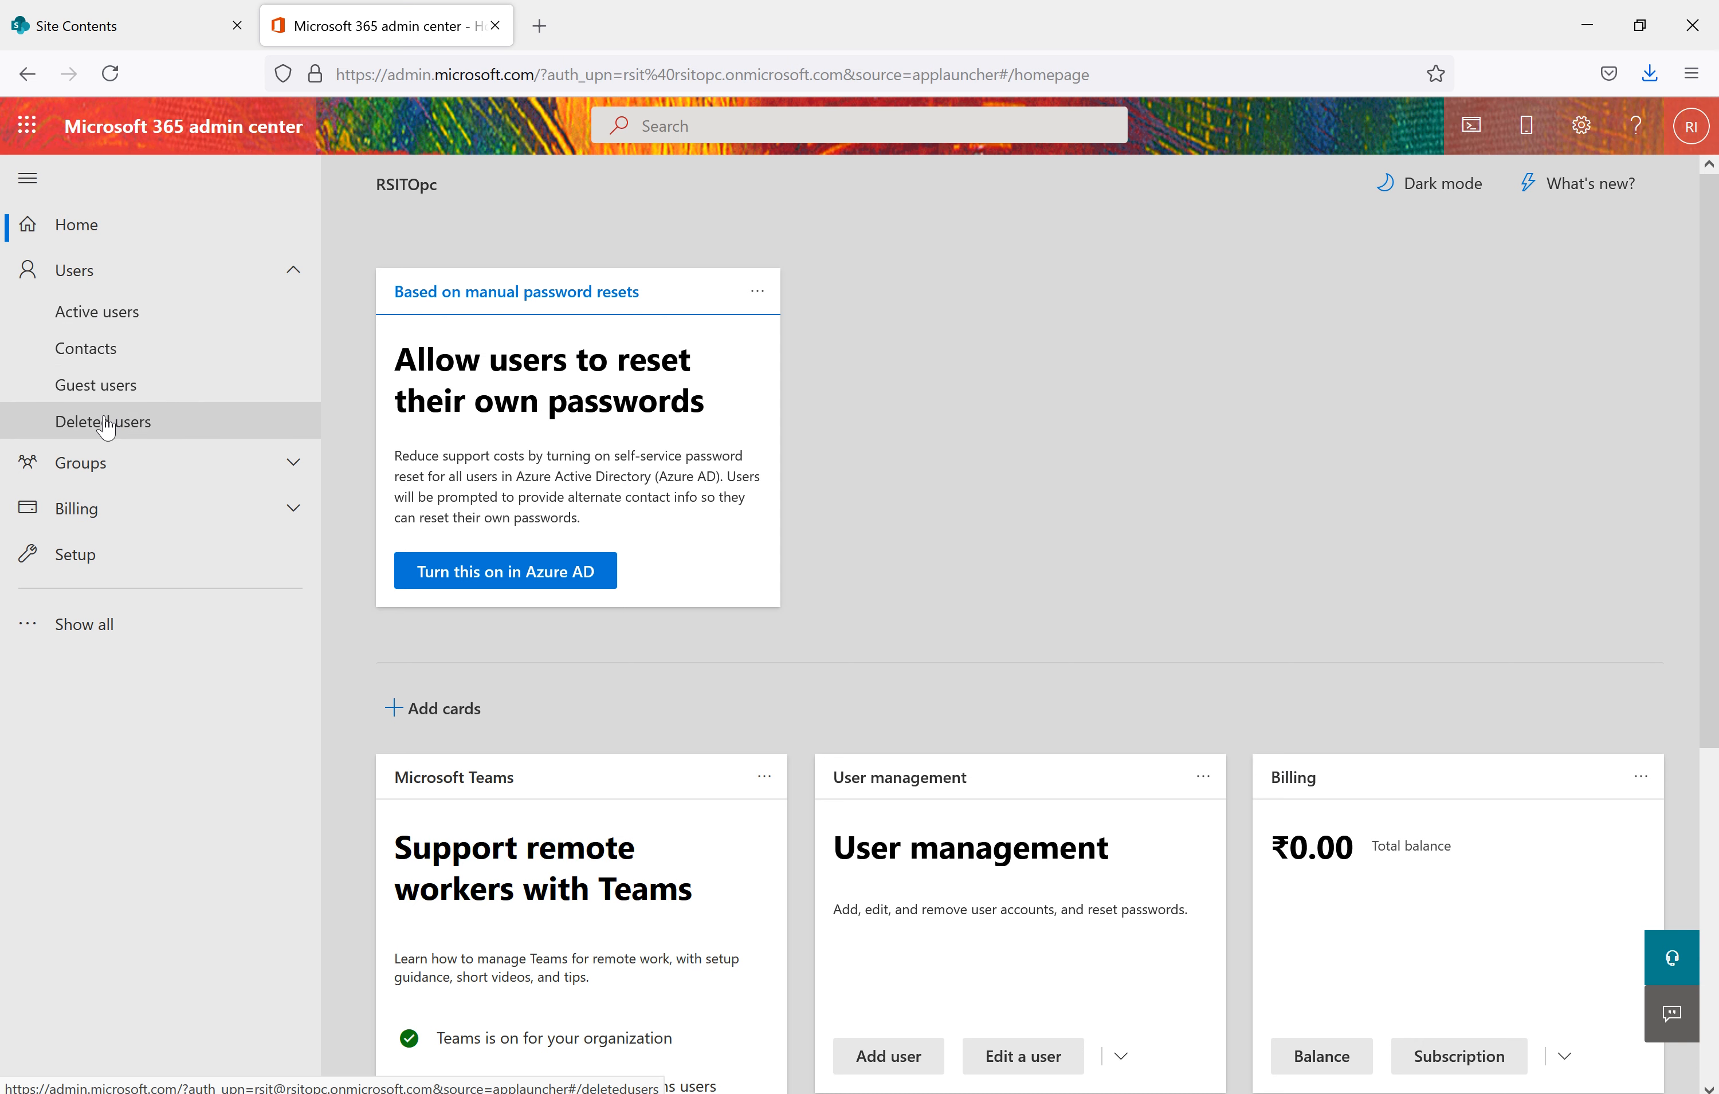
left_click(109, 313)
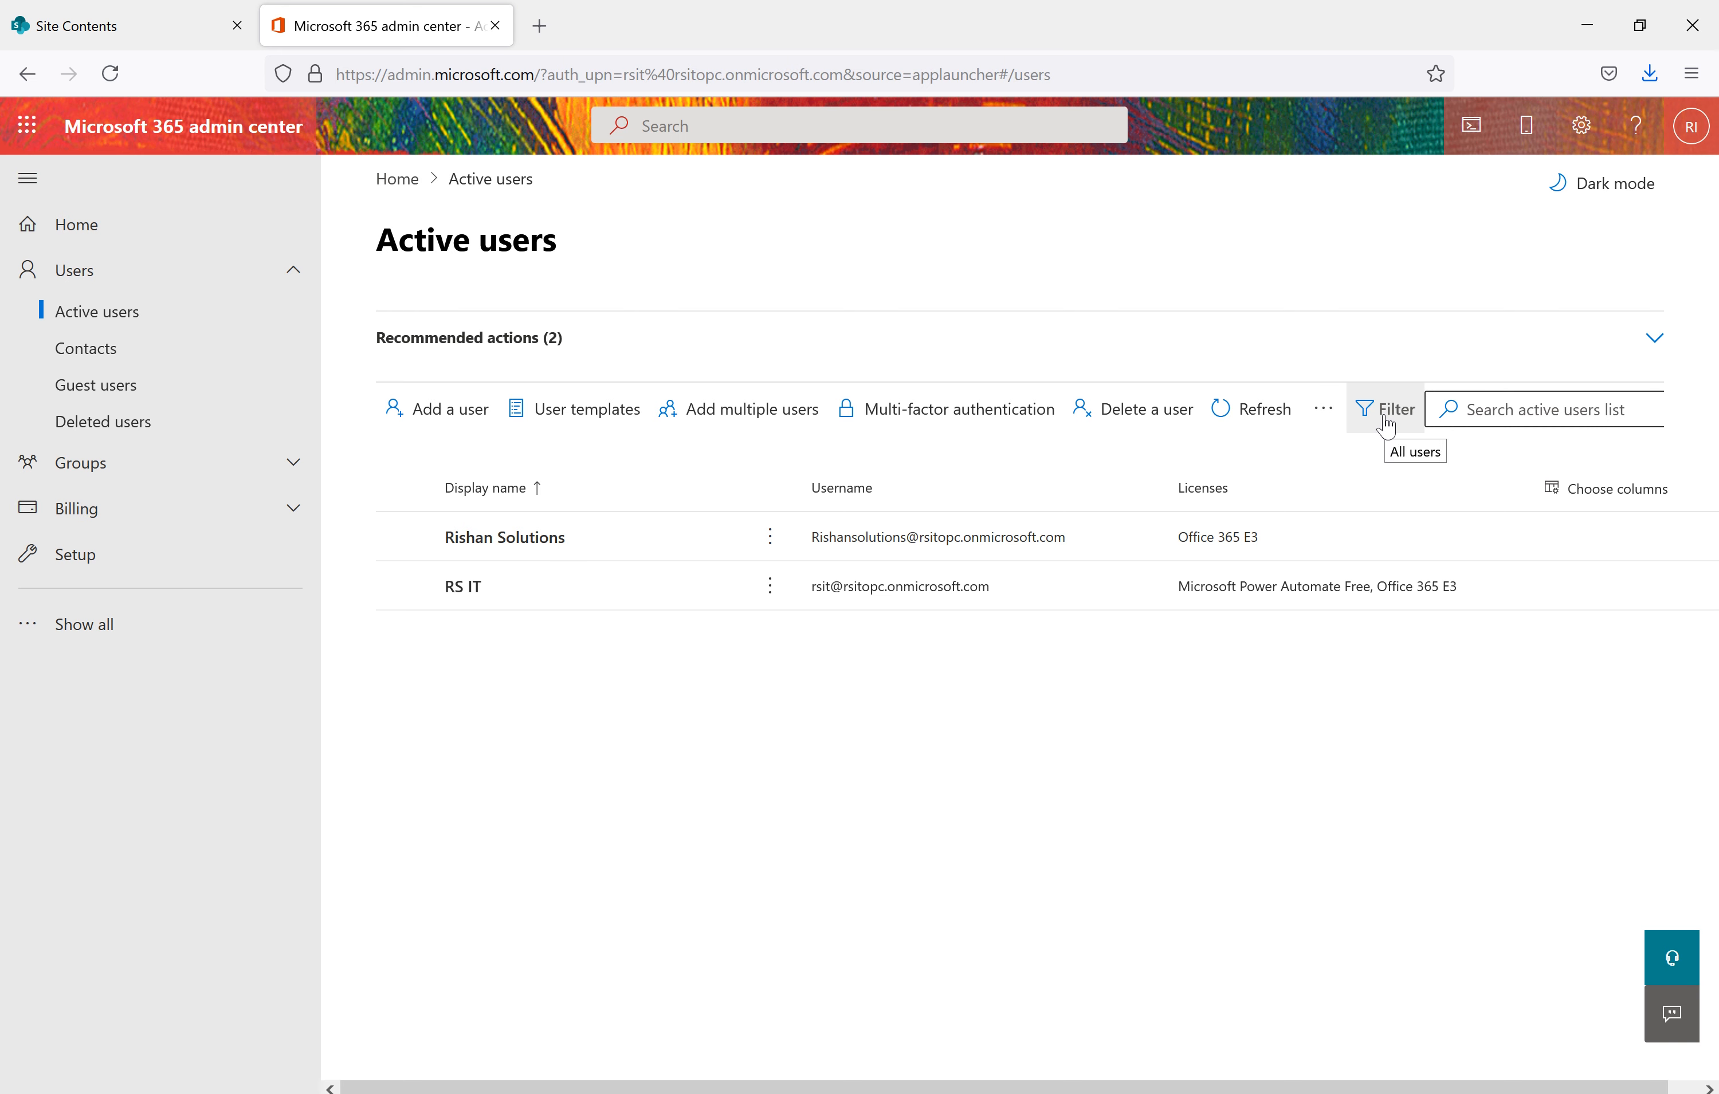
left_click(440, 417)
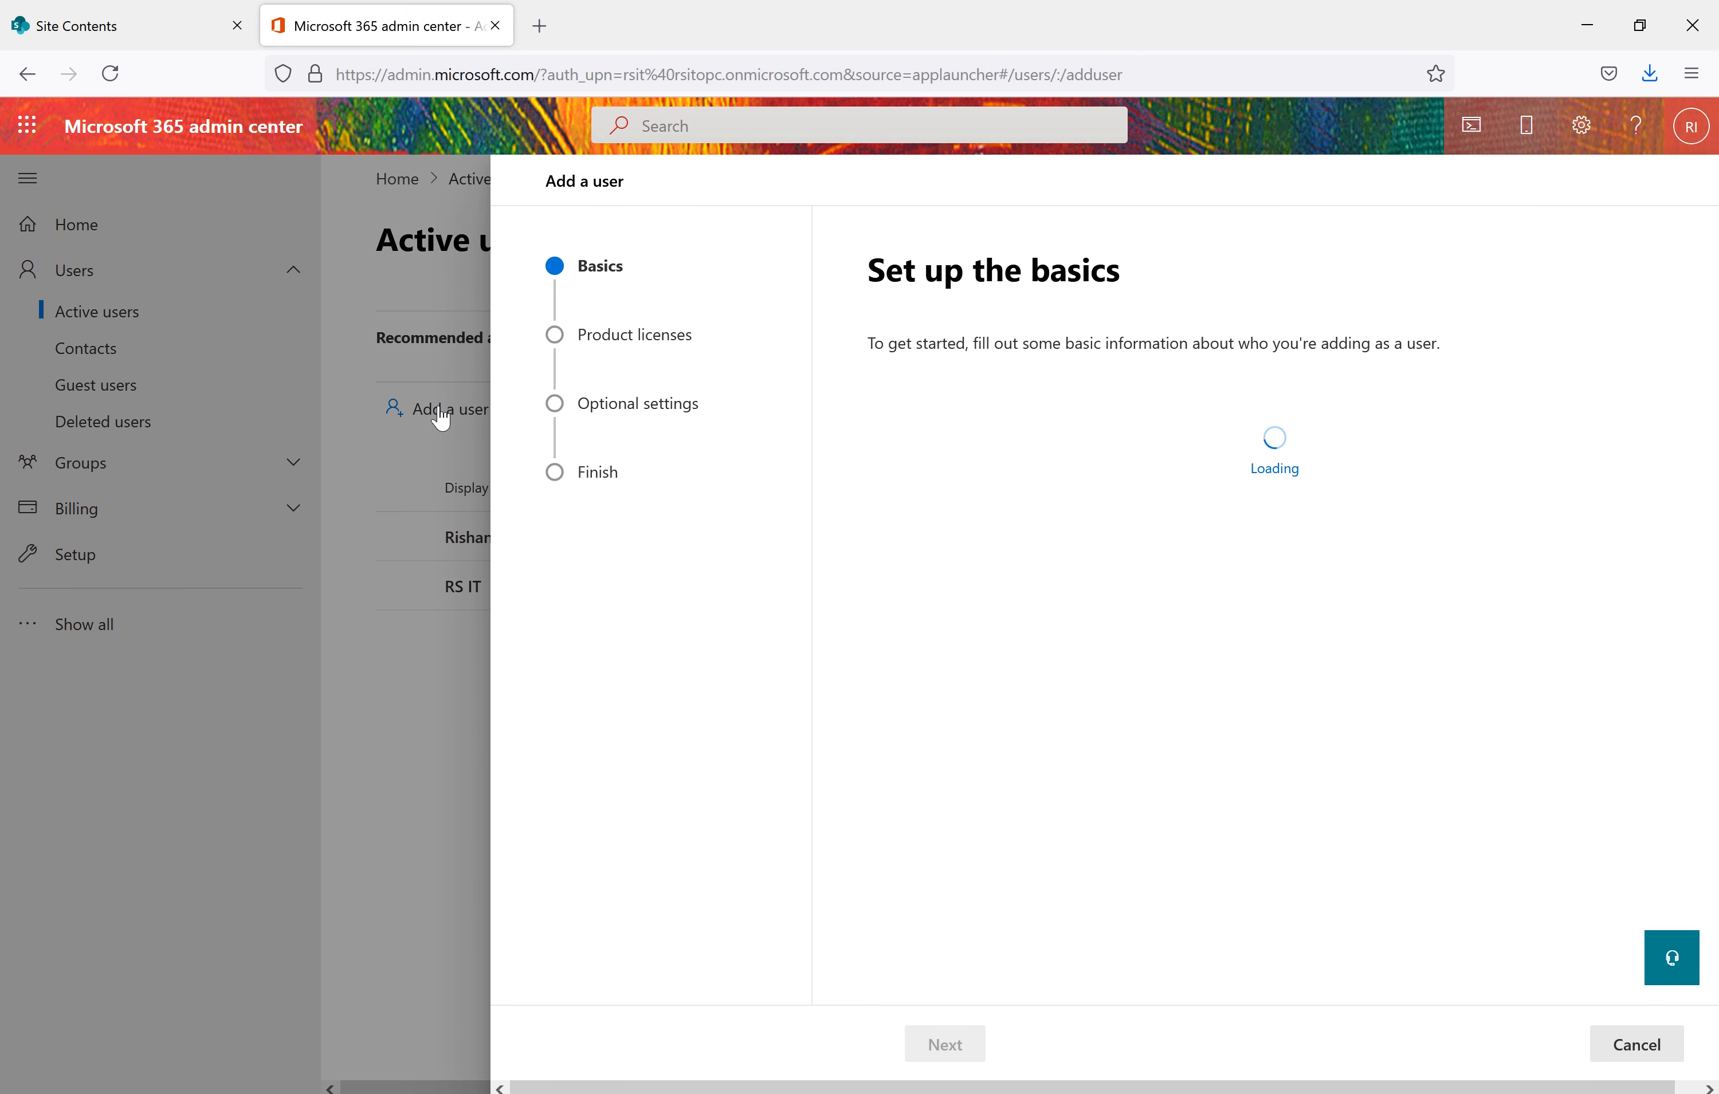
Enter Office as the first name and User as the last name, with the display name Office User
left_click(948, 453)
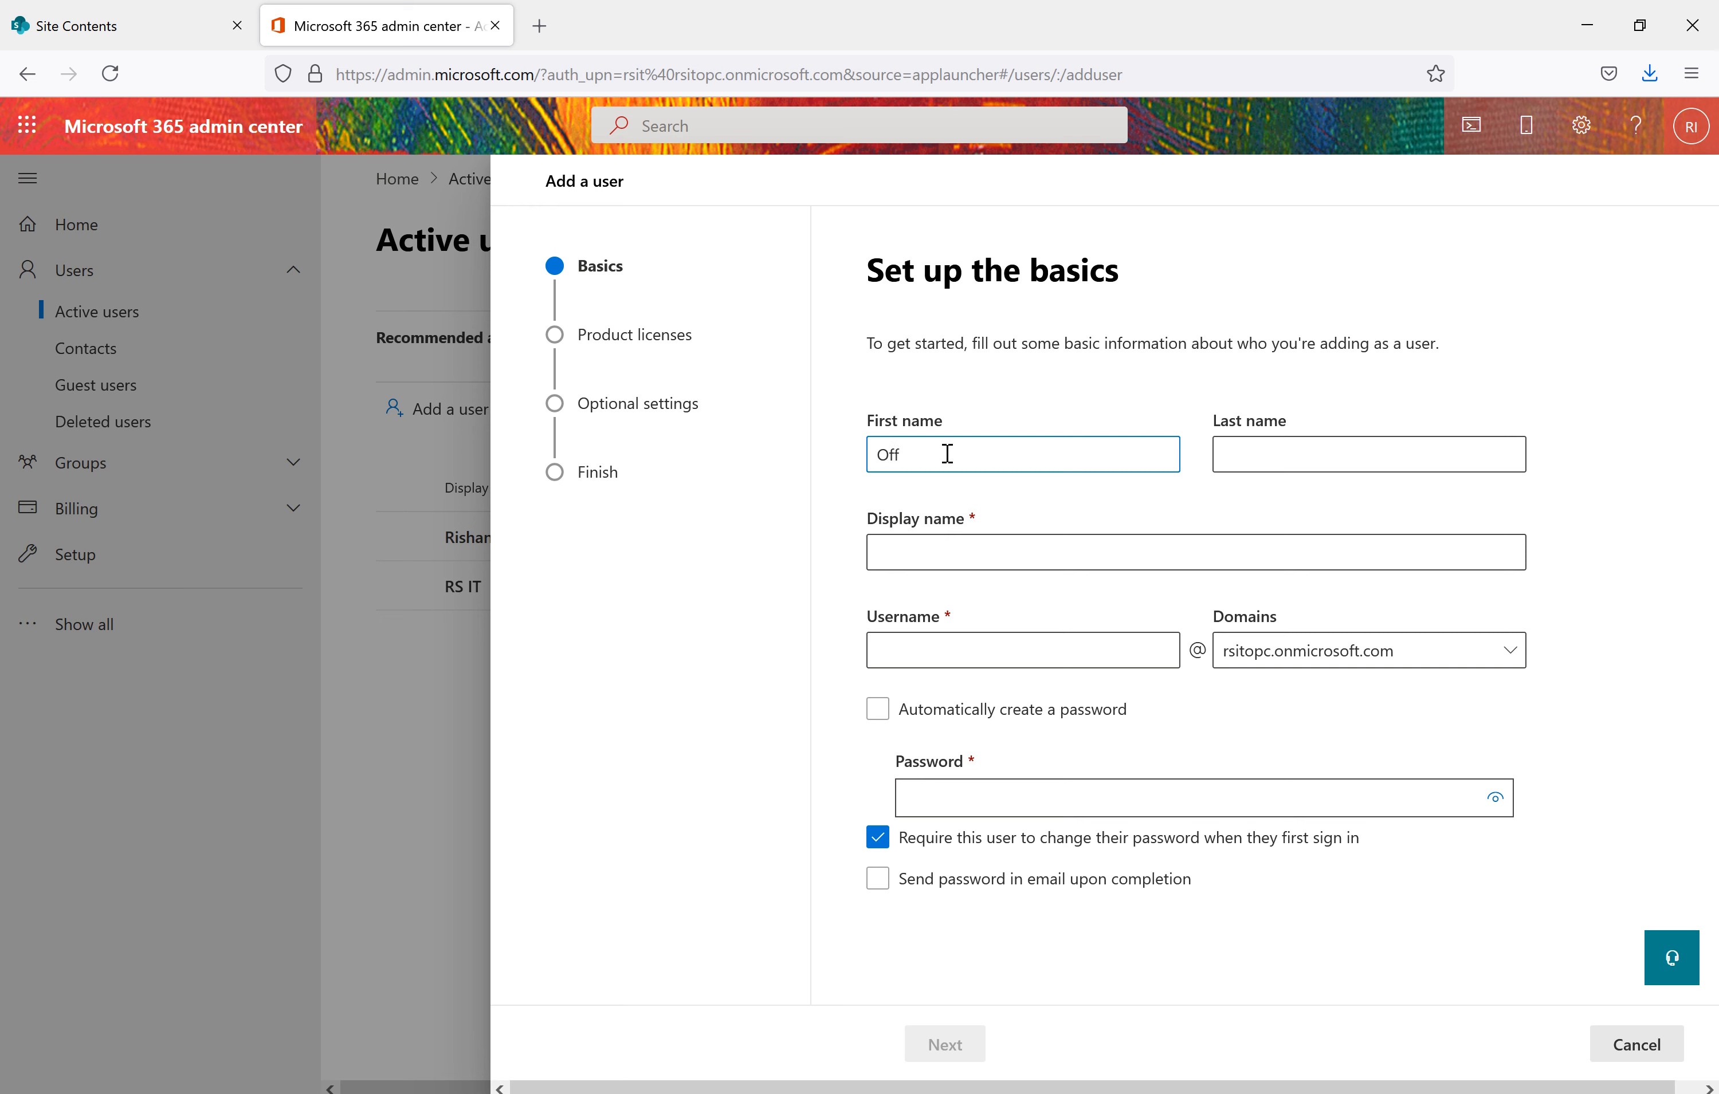
left_click(1279, 453)
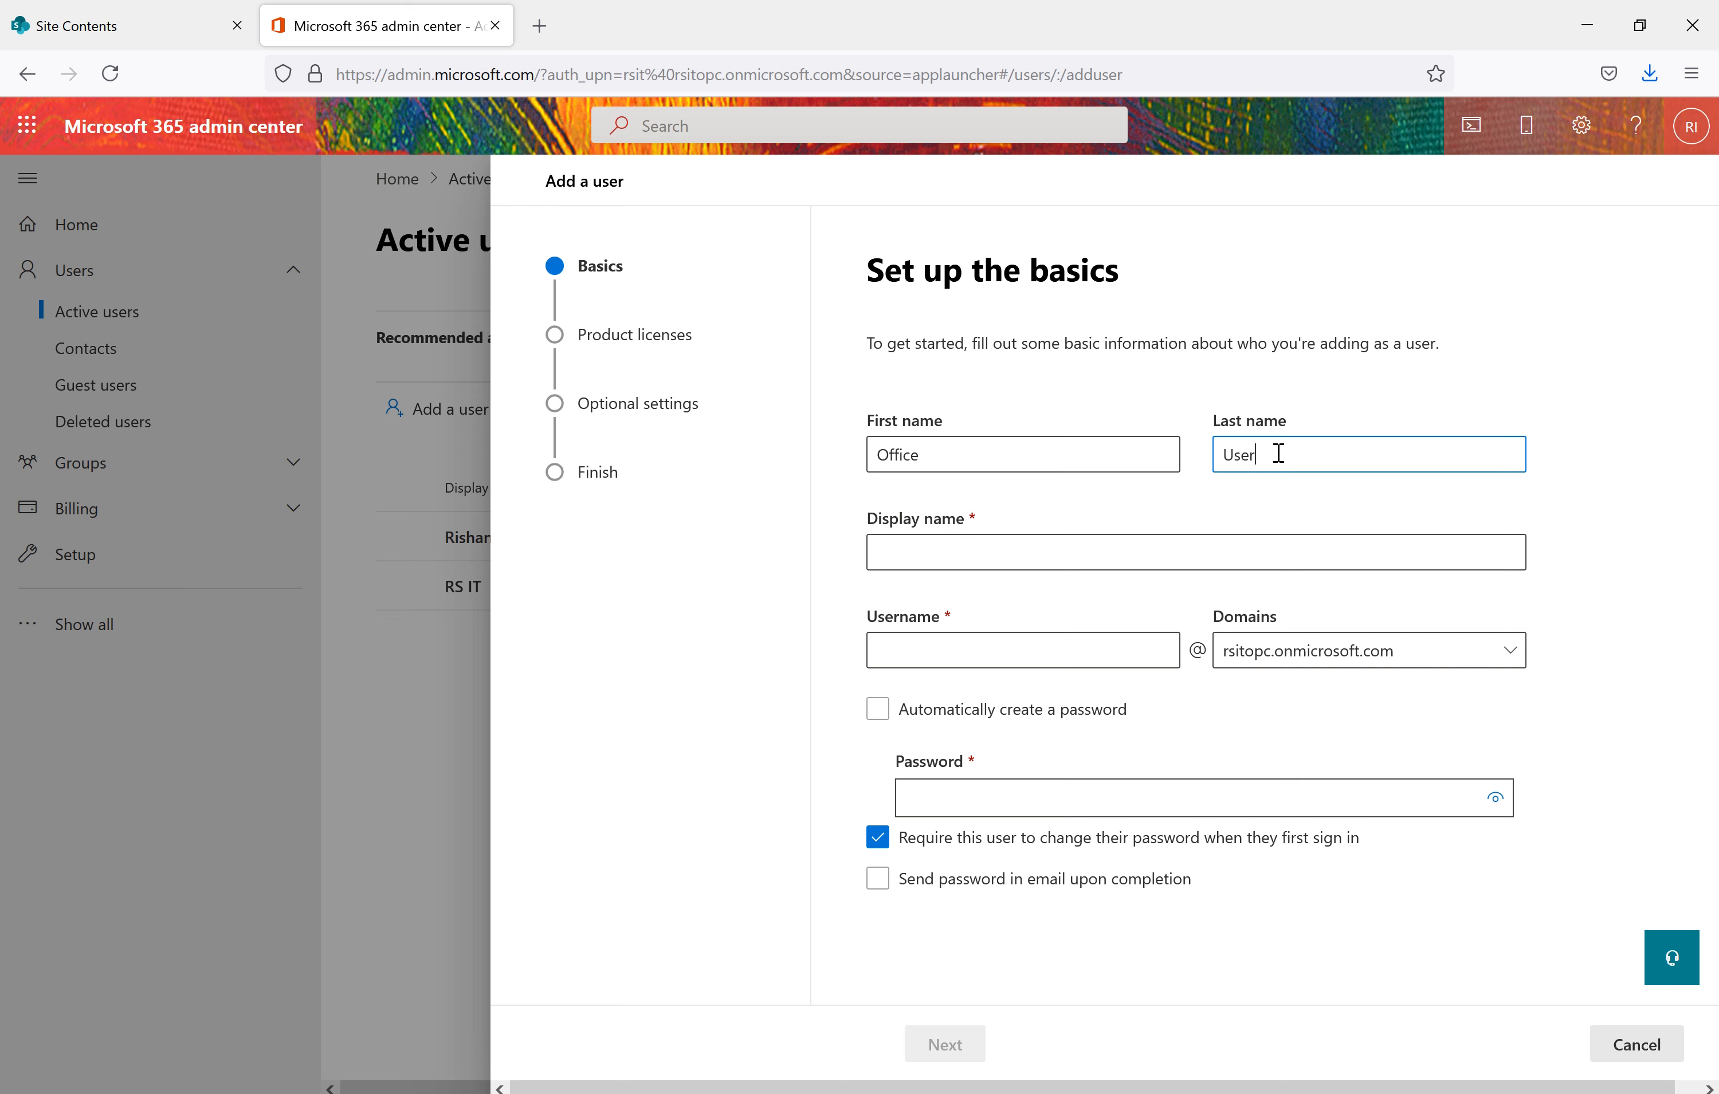
left_click(1084, 558)
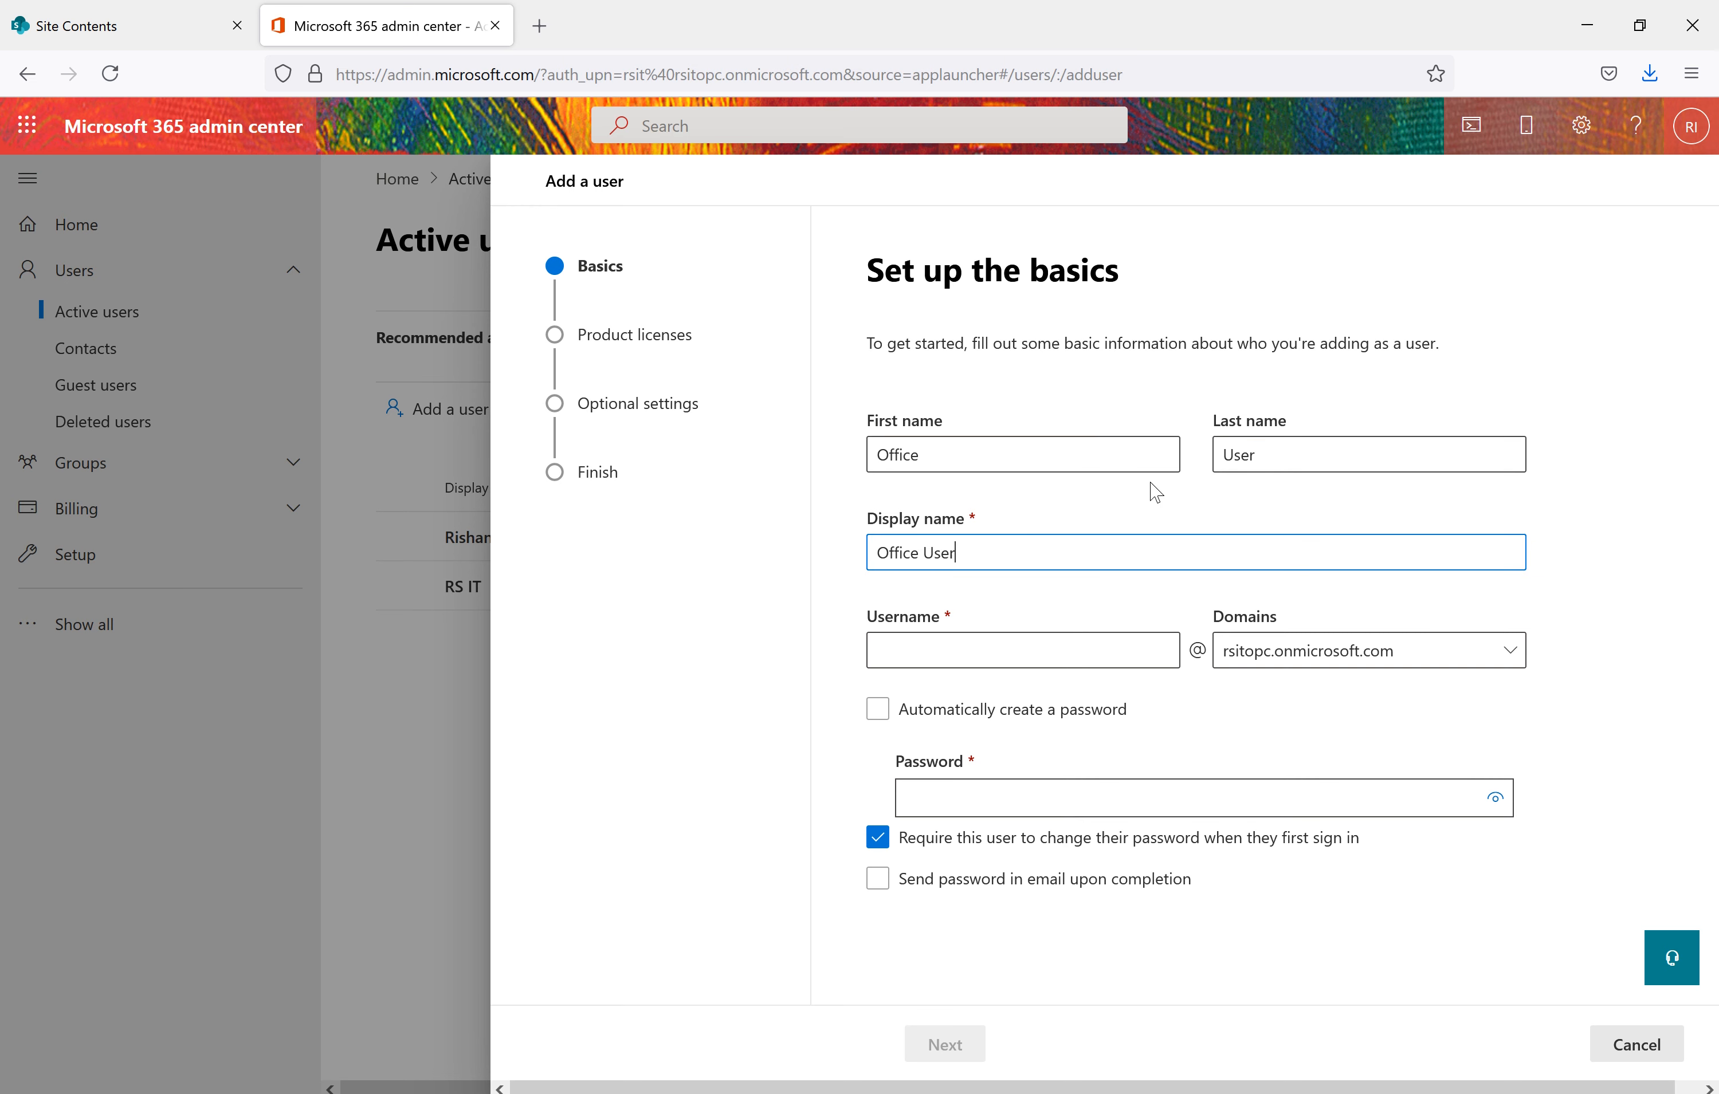
left_click(882, 462)
left_click(1270, 456)
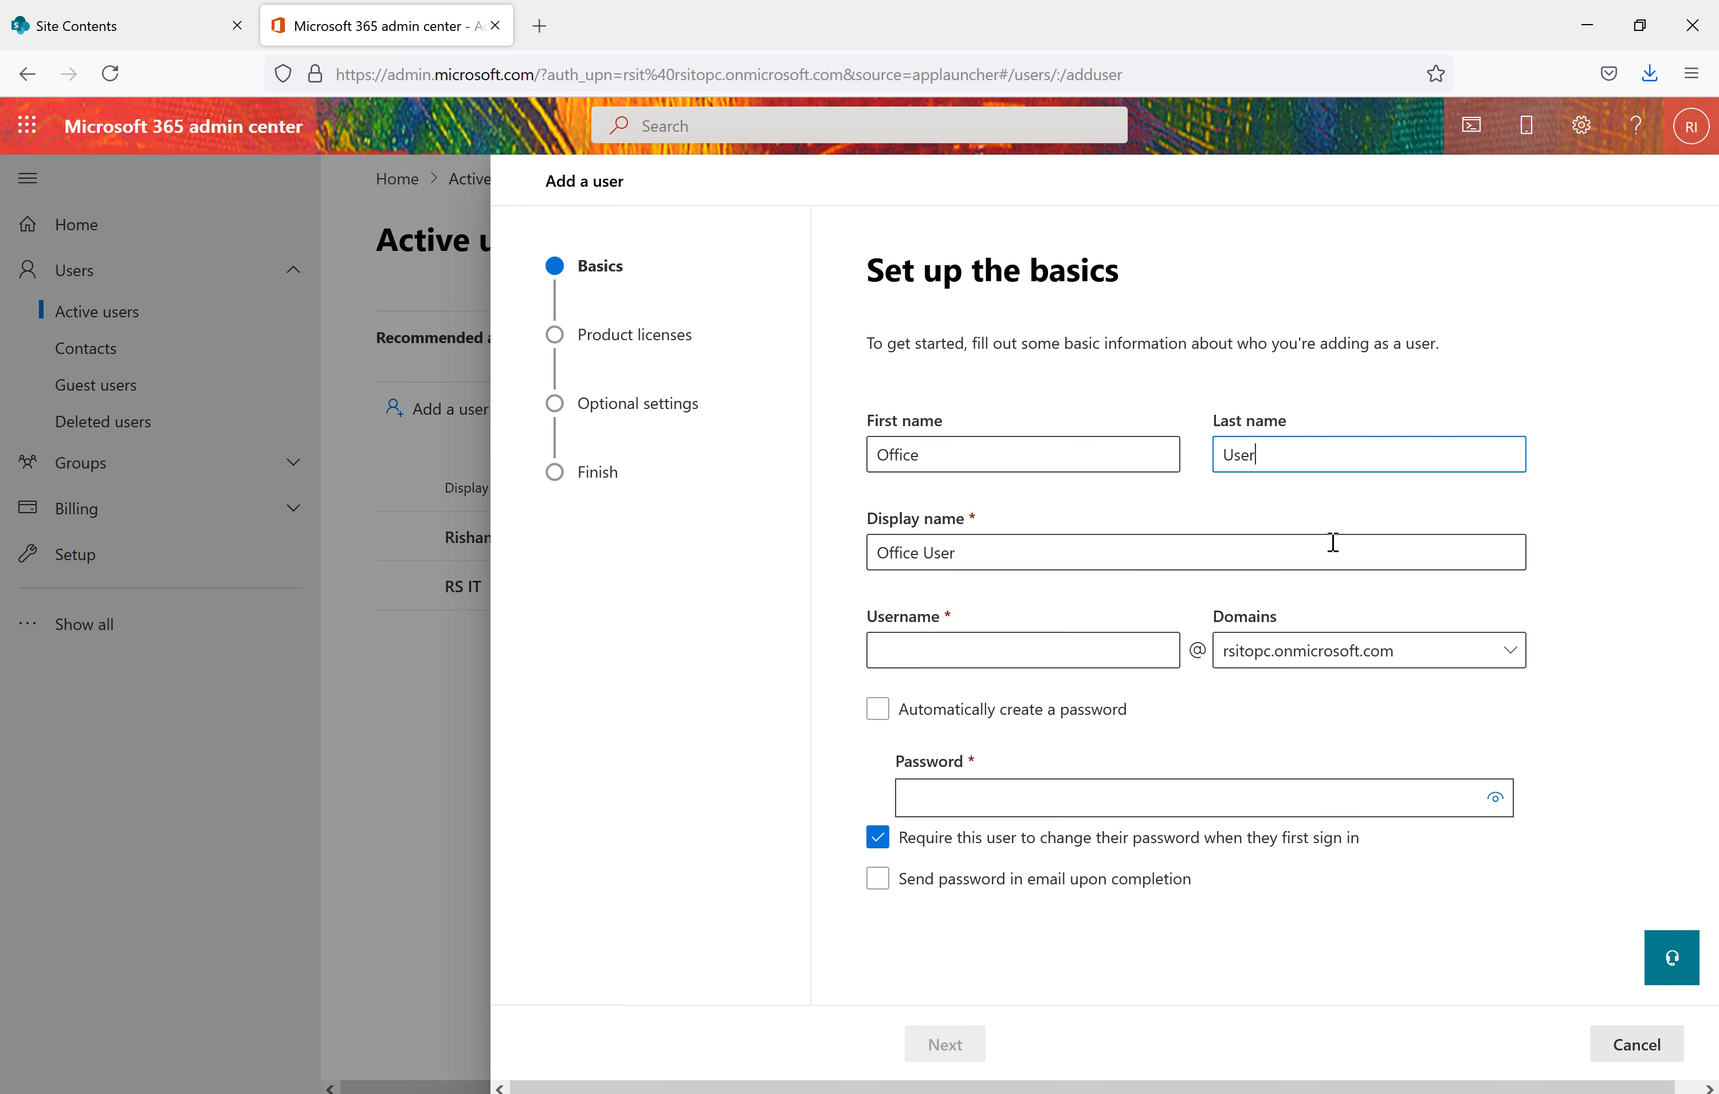
Set the new account's username to ouser and check the available domains
left_click(959, 654)
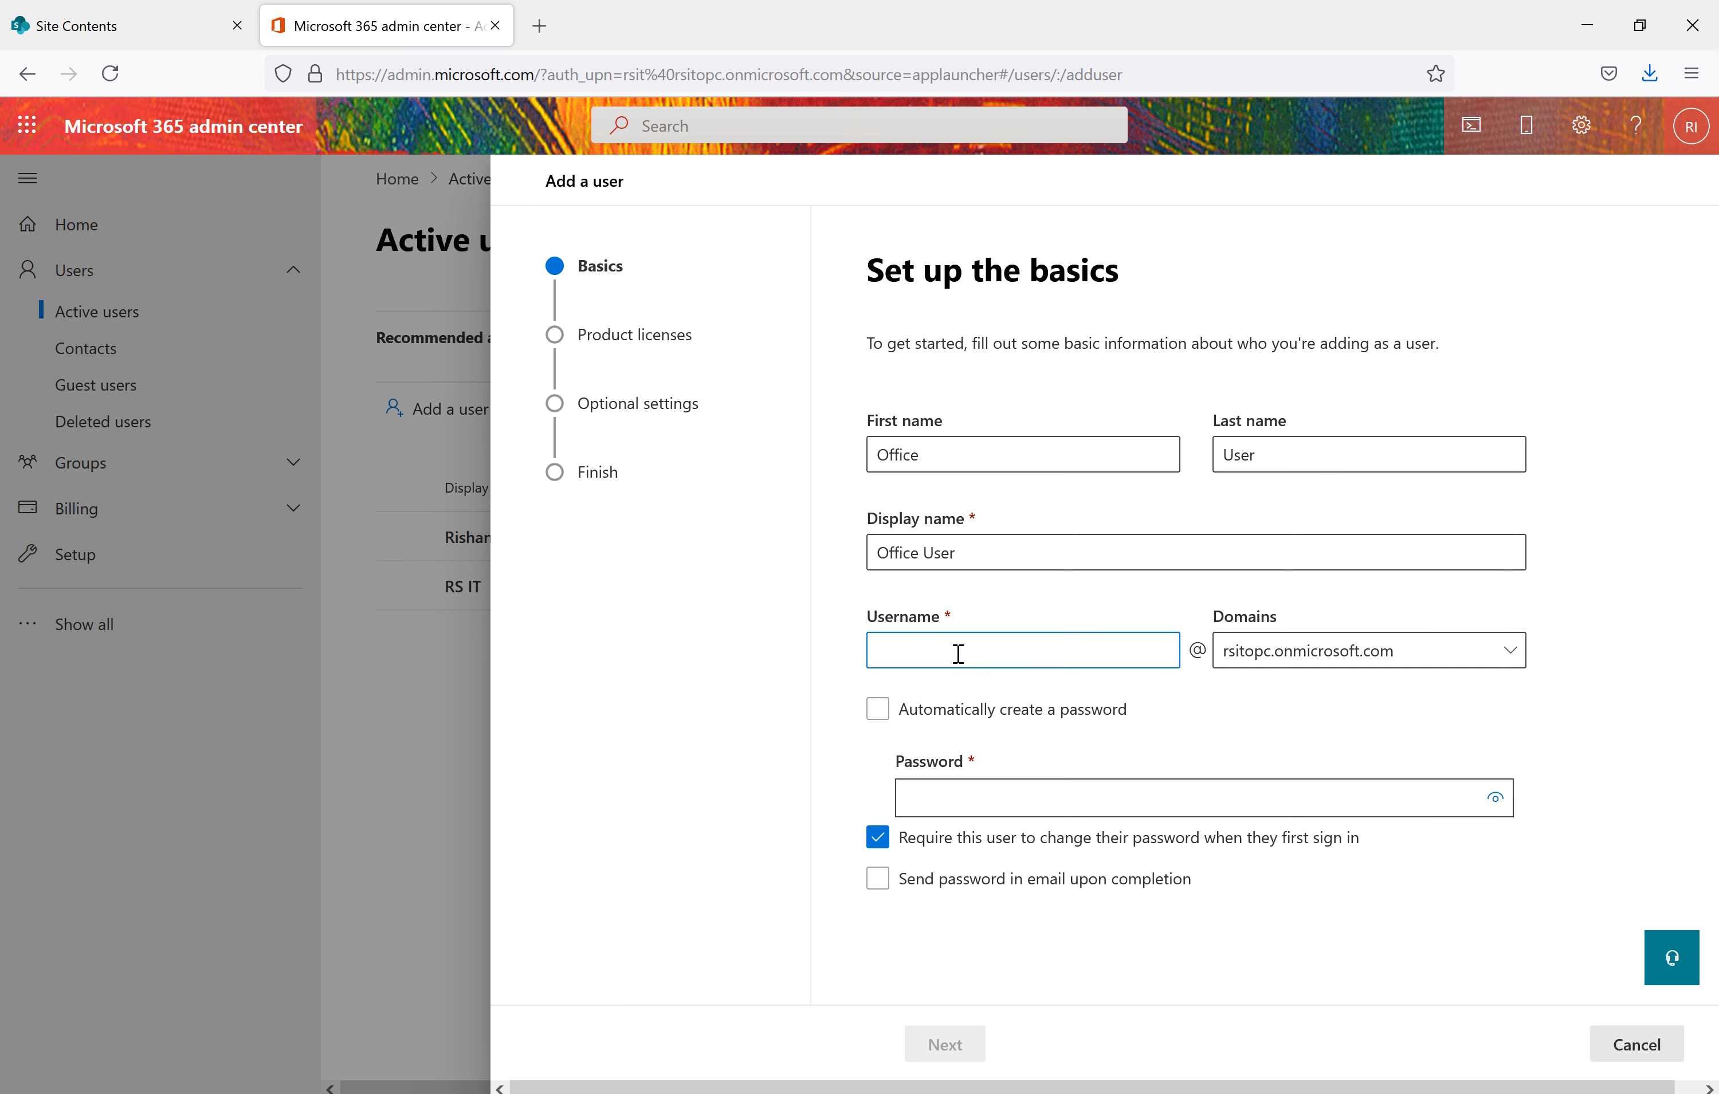
left_click(951, 619)
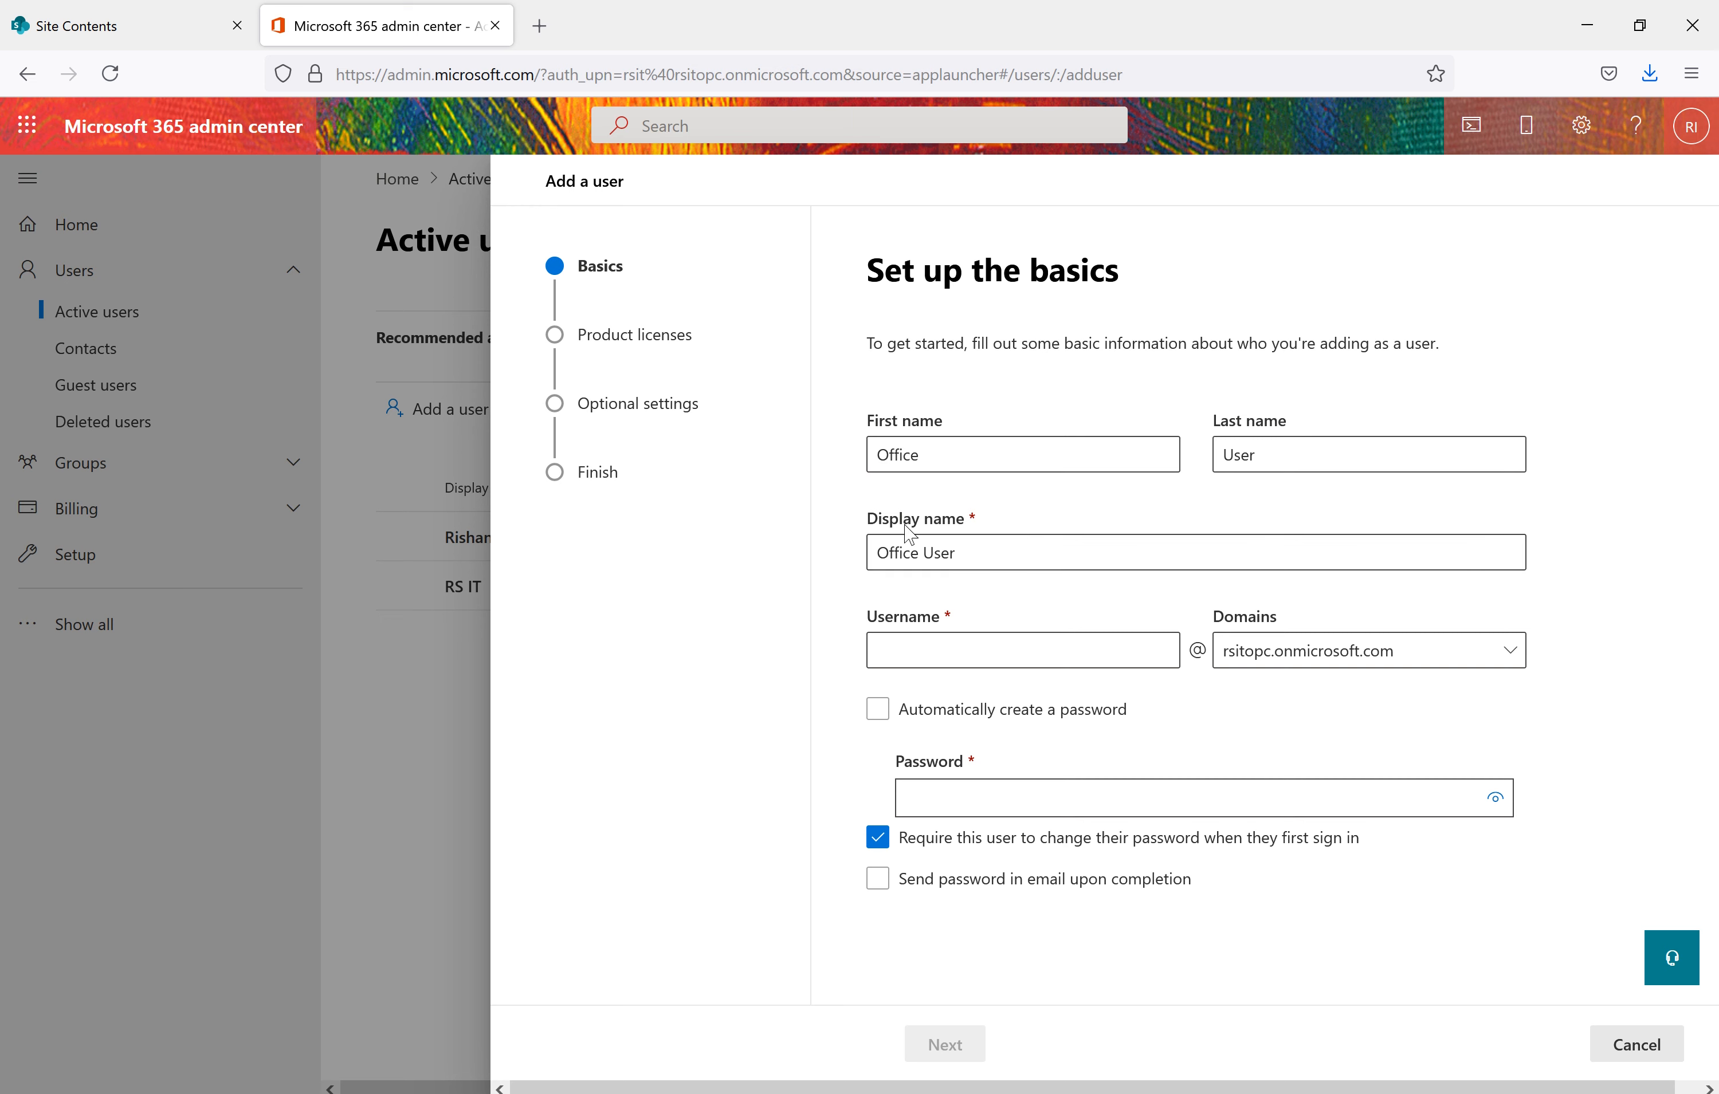
left_click(984, 657)
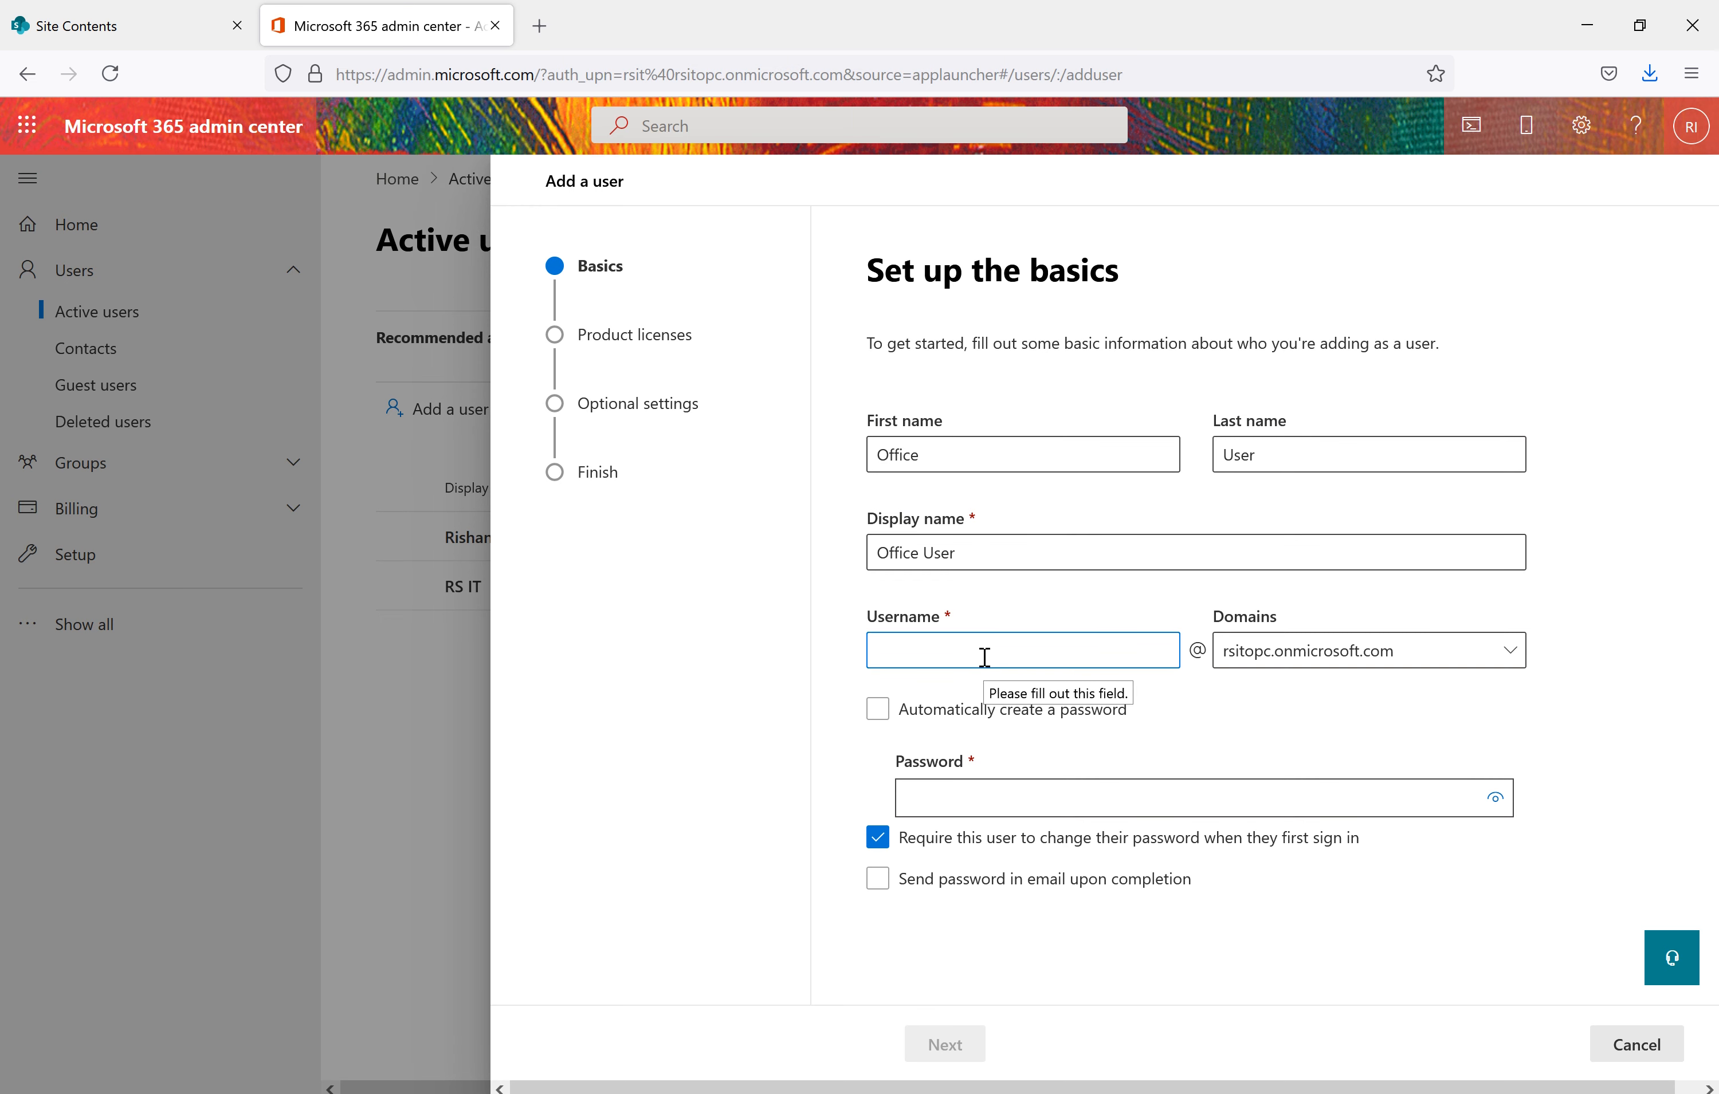
type("ouser")
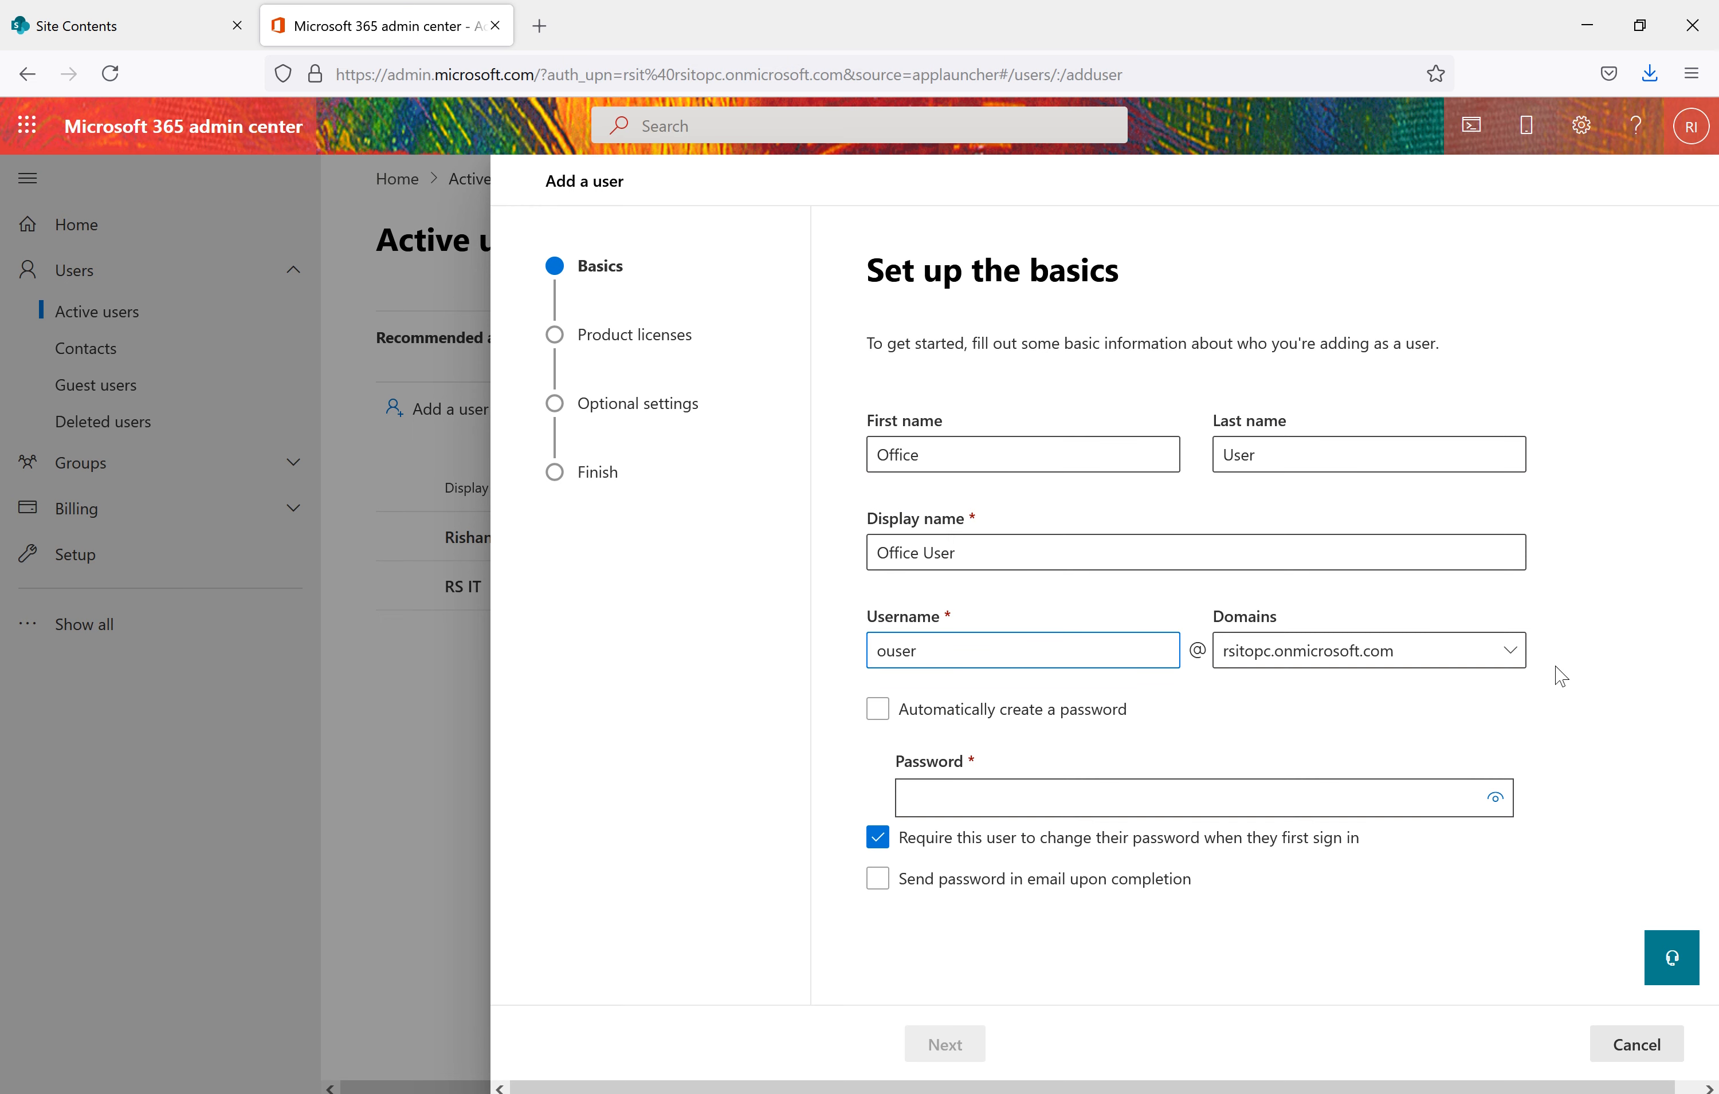
left_click(1510, 653)
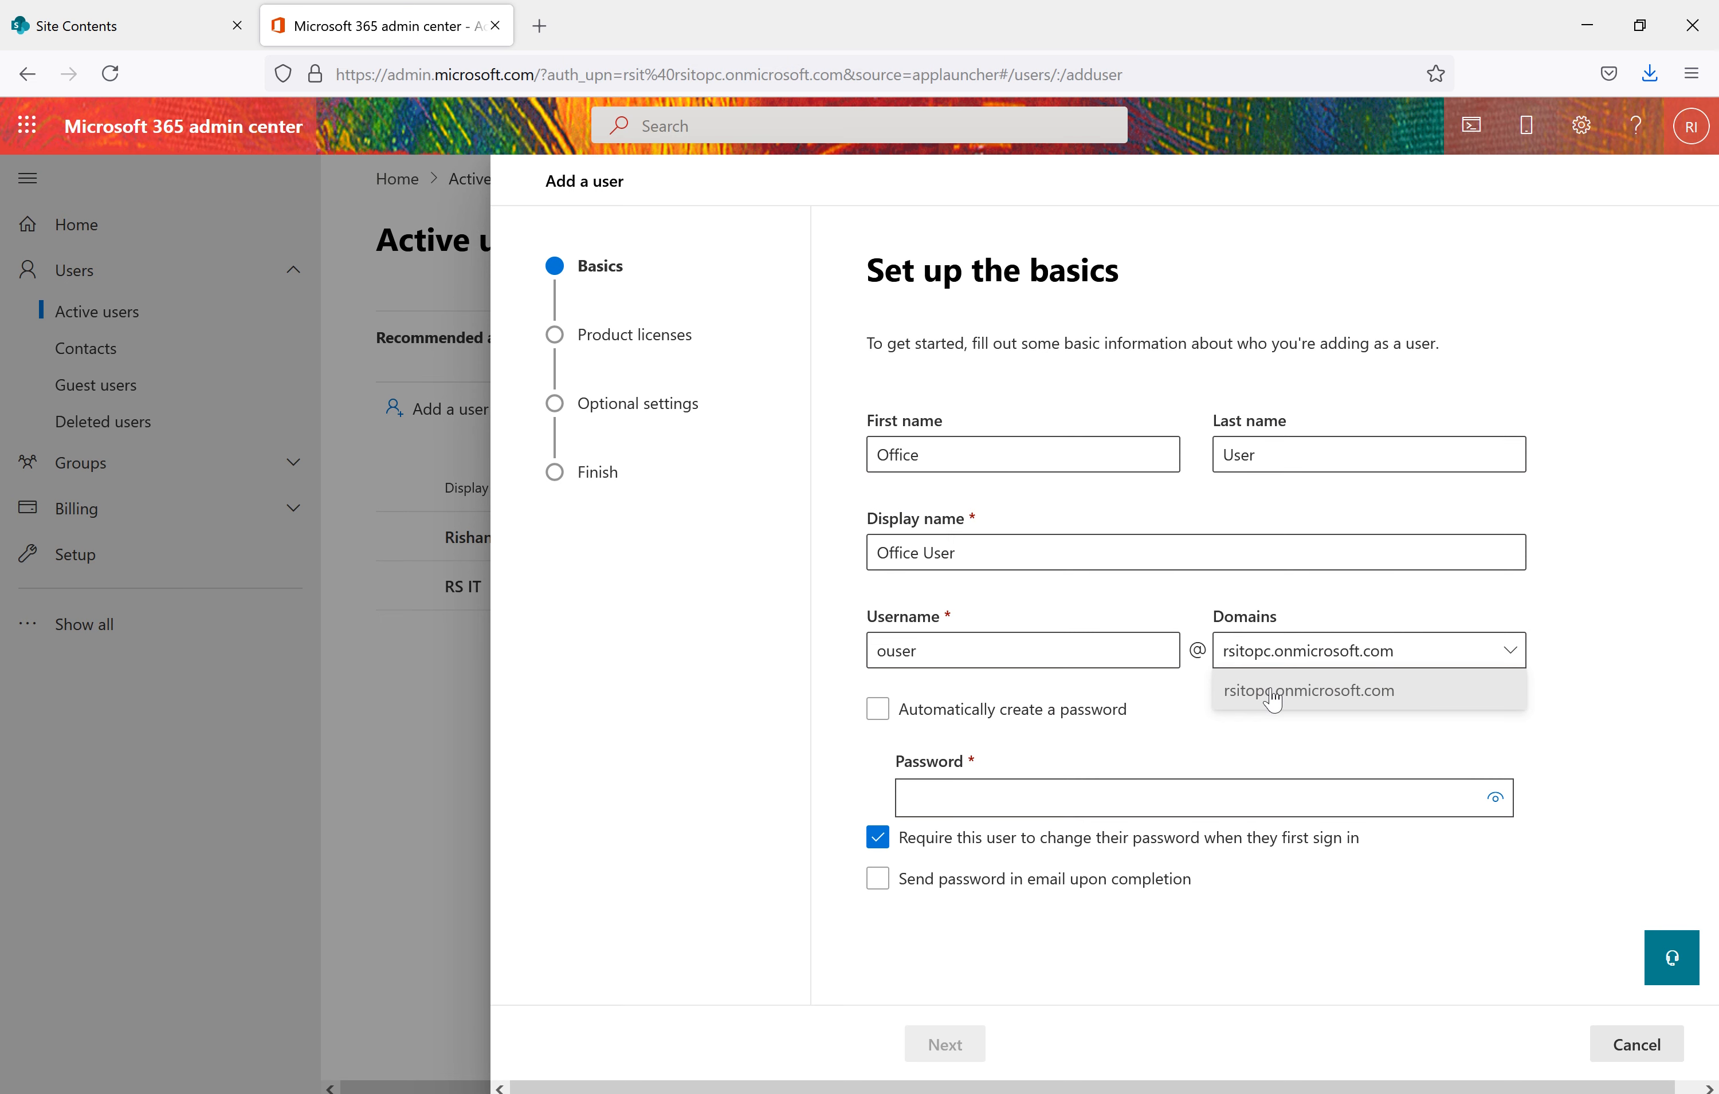
left_click(1139, 700)
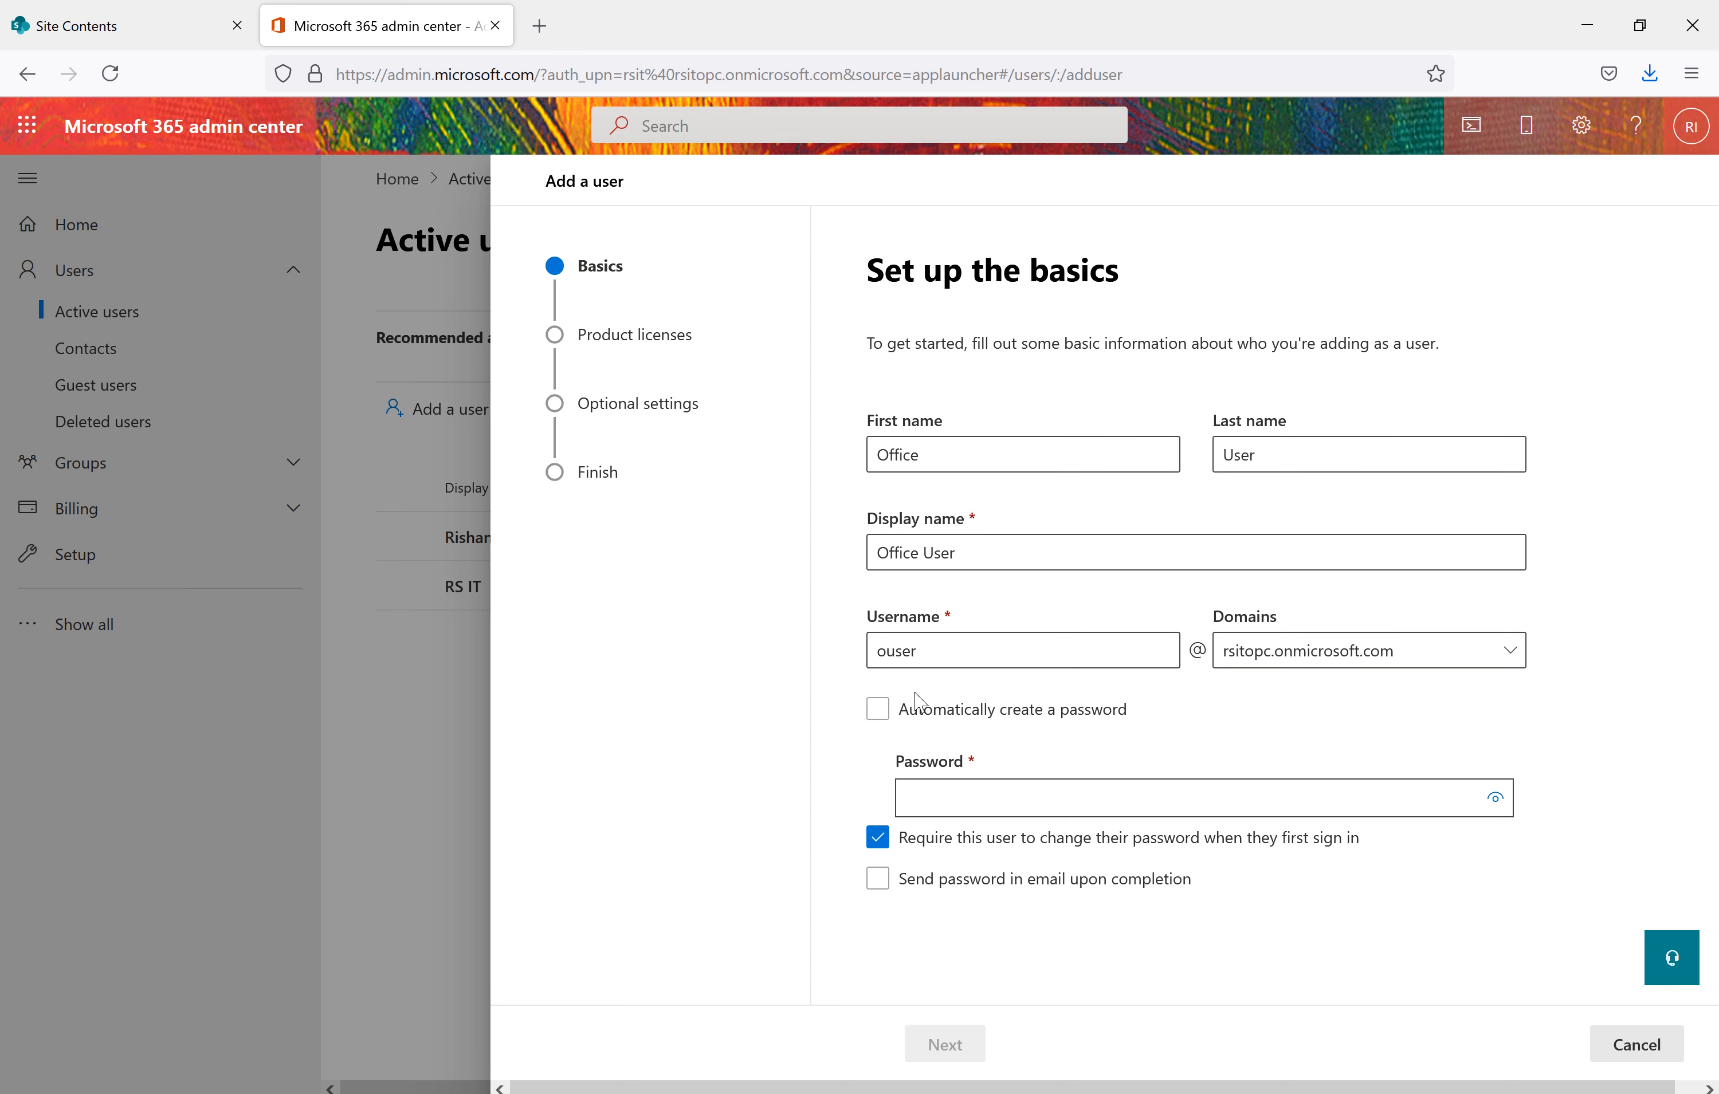
Choose an automatically created password emailed upon completion, without a required change at first sign-in, and continue to the product licenses
left_click(877, 711)
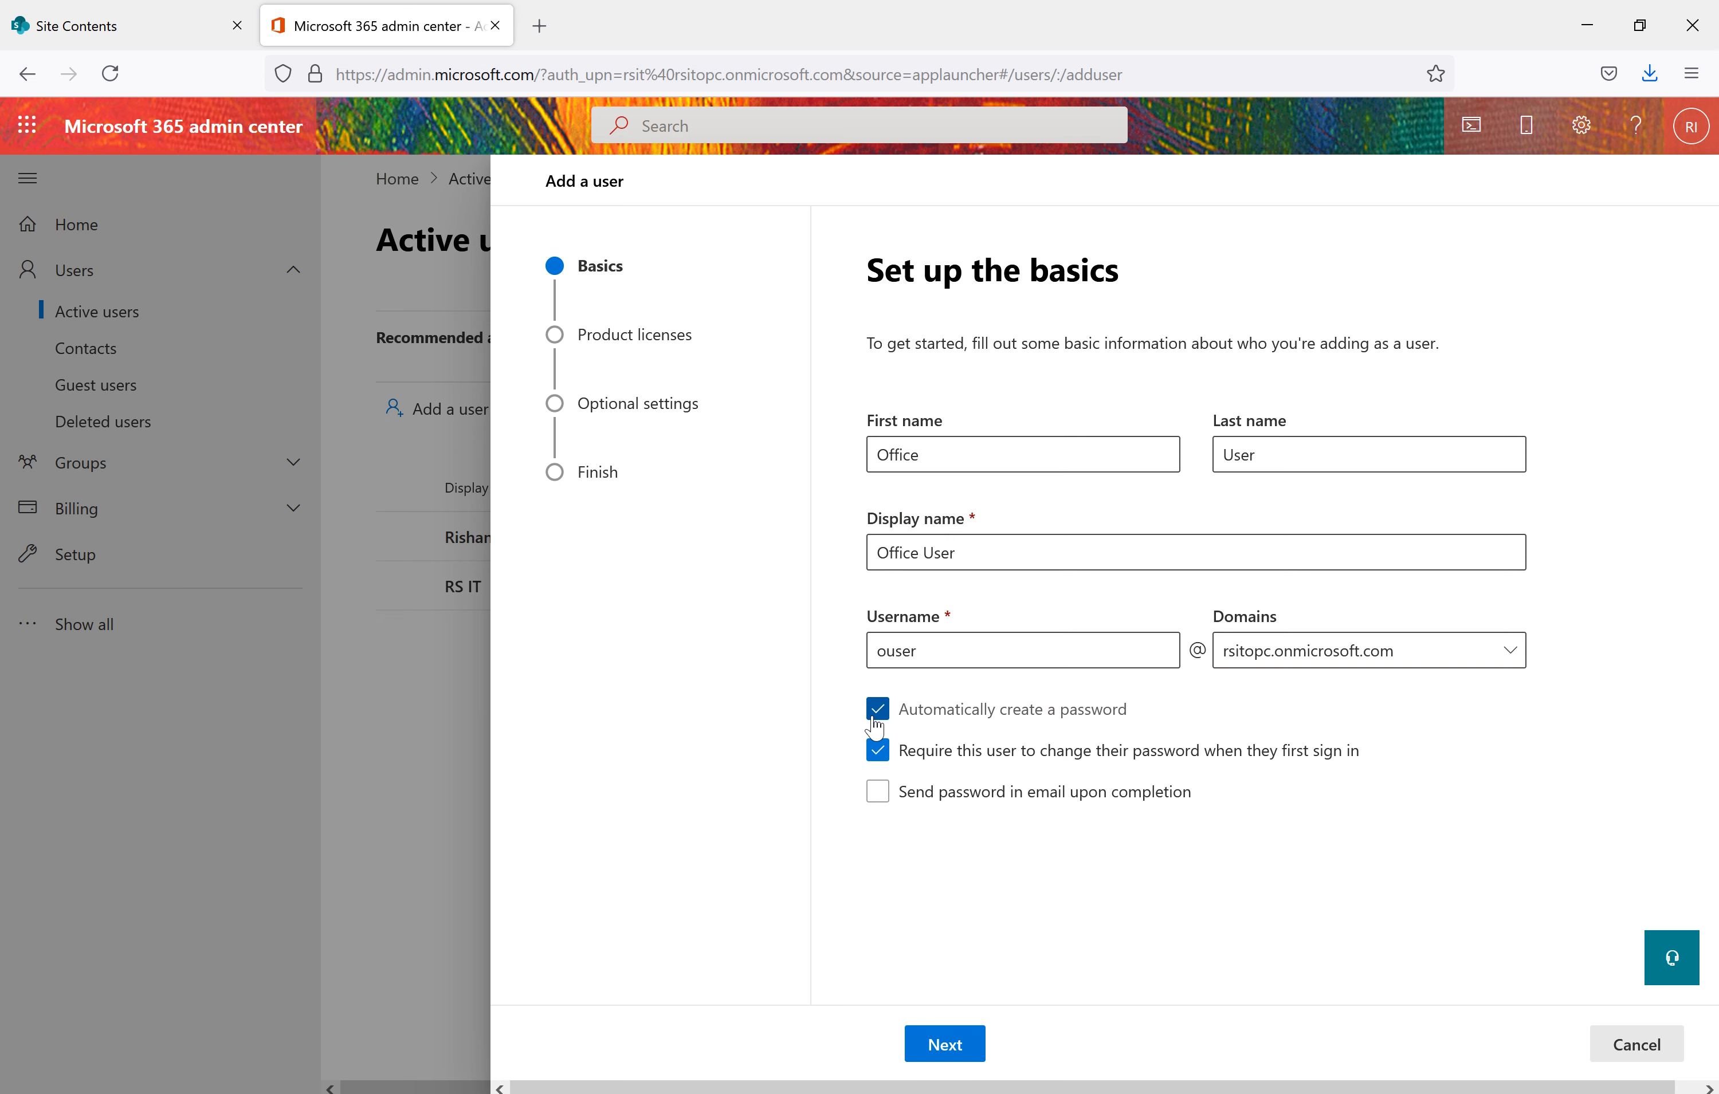
left_click(877, 711)
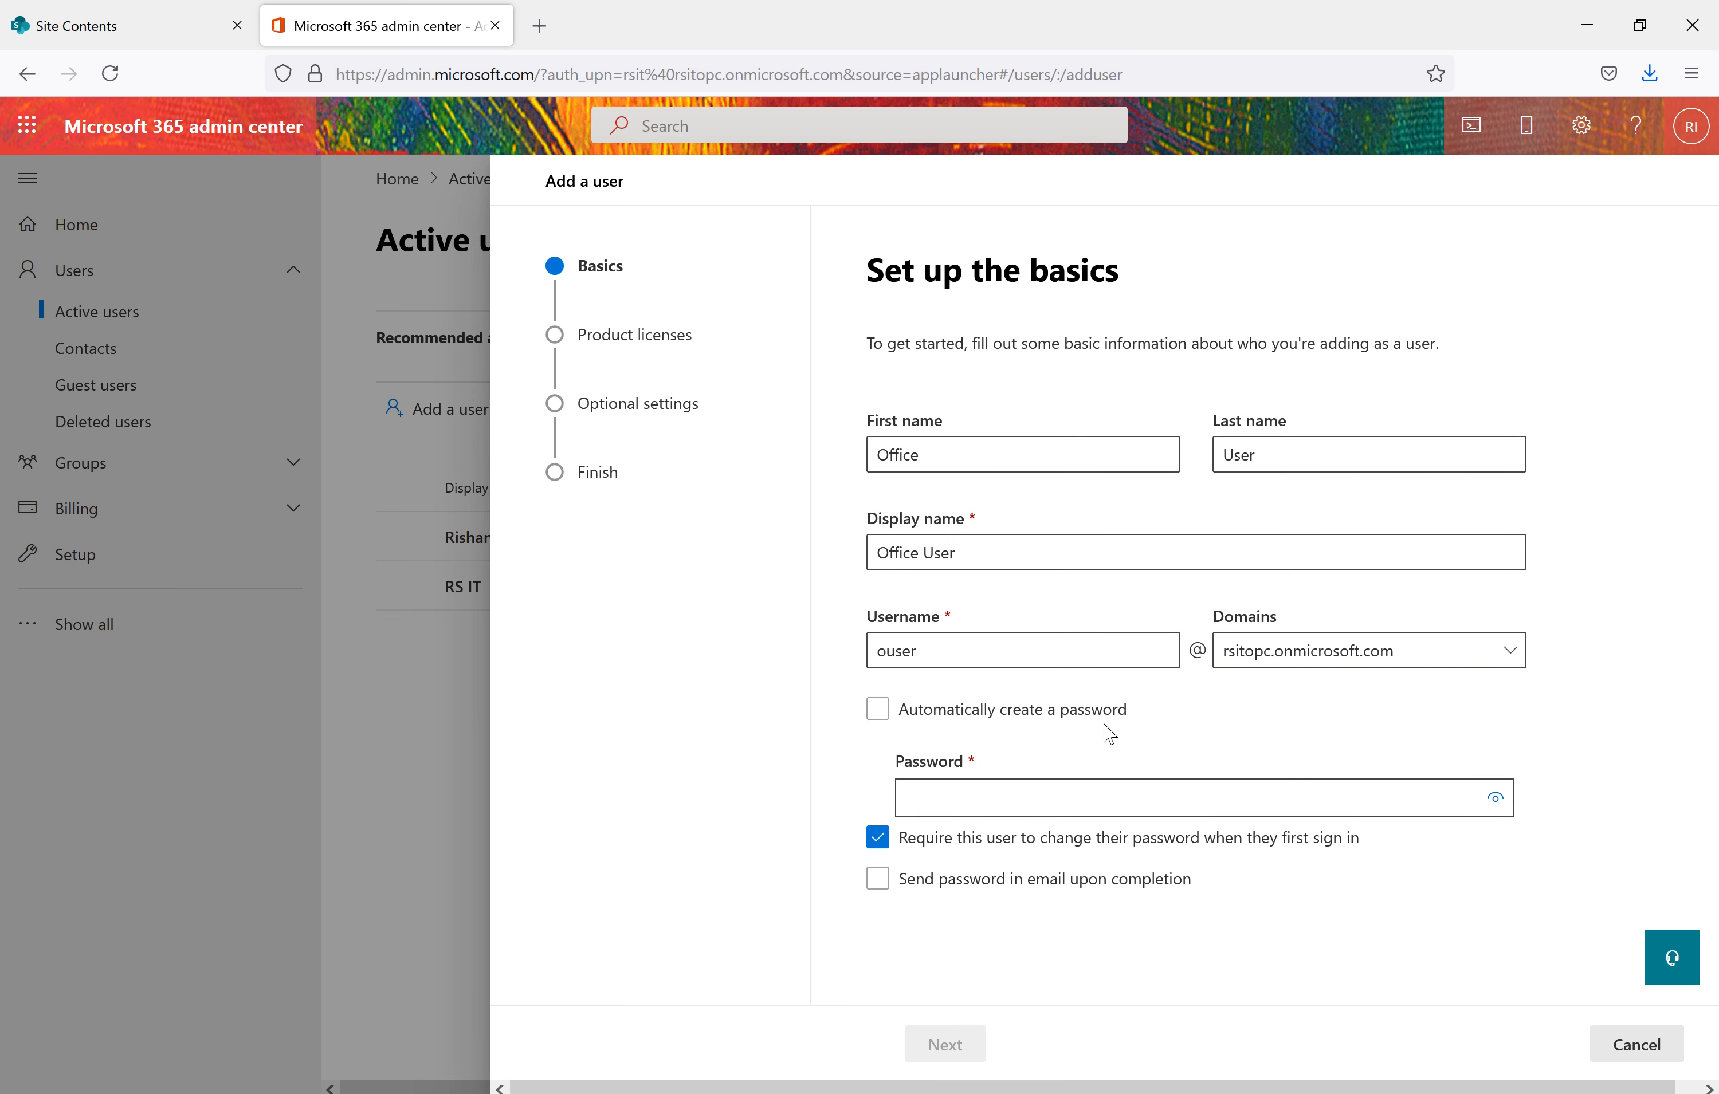
left_click(881, 716)
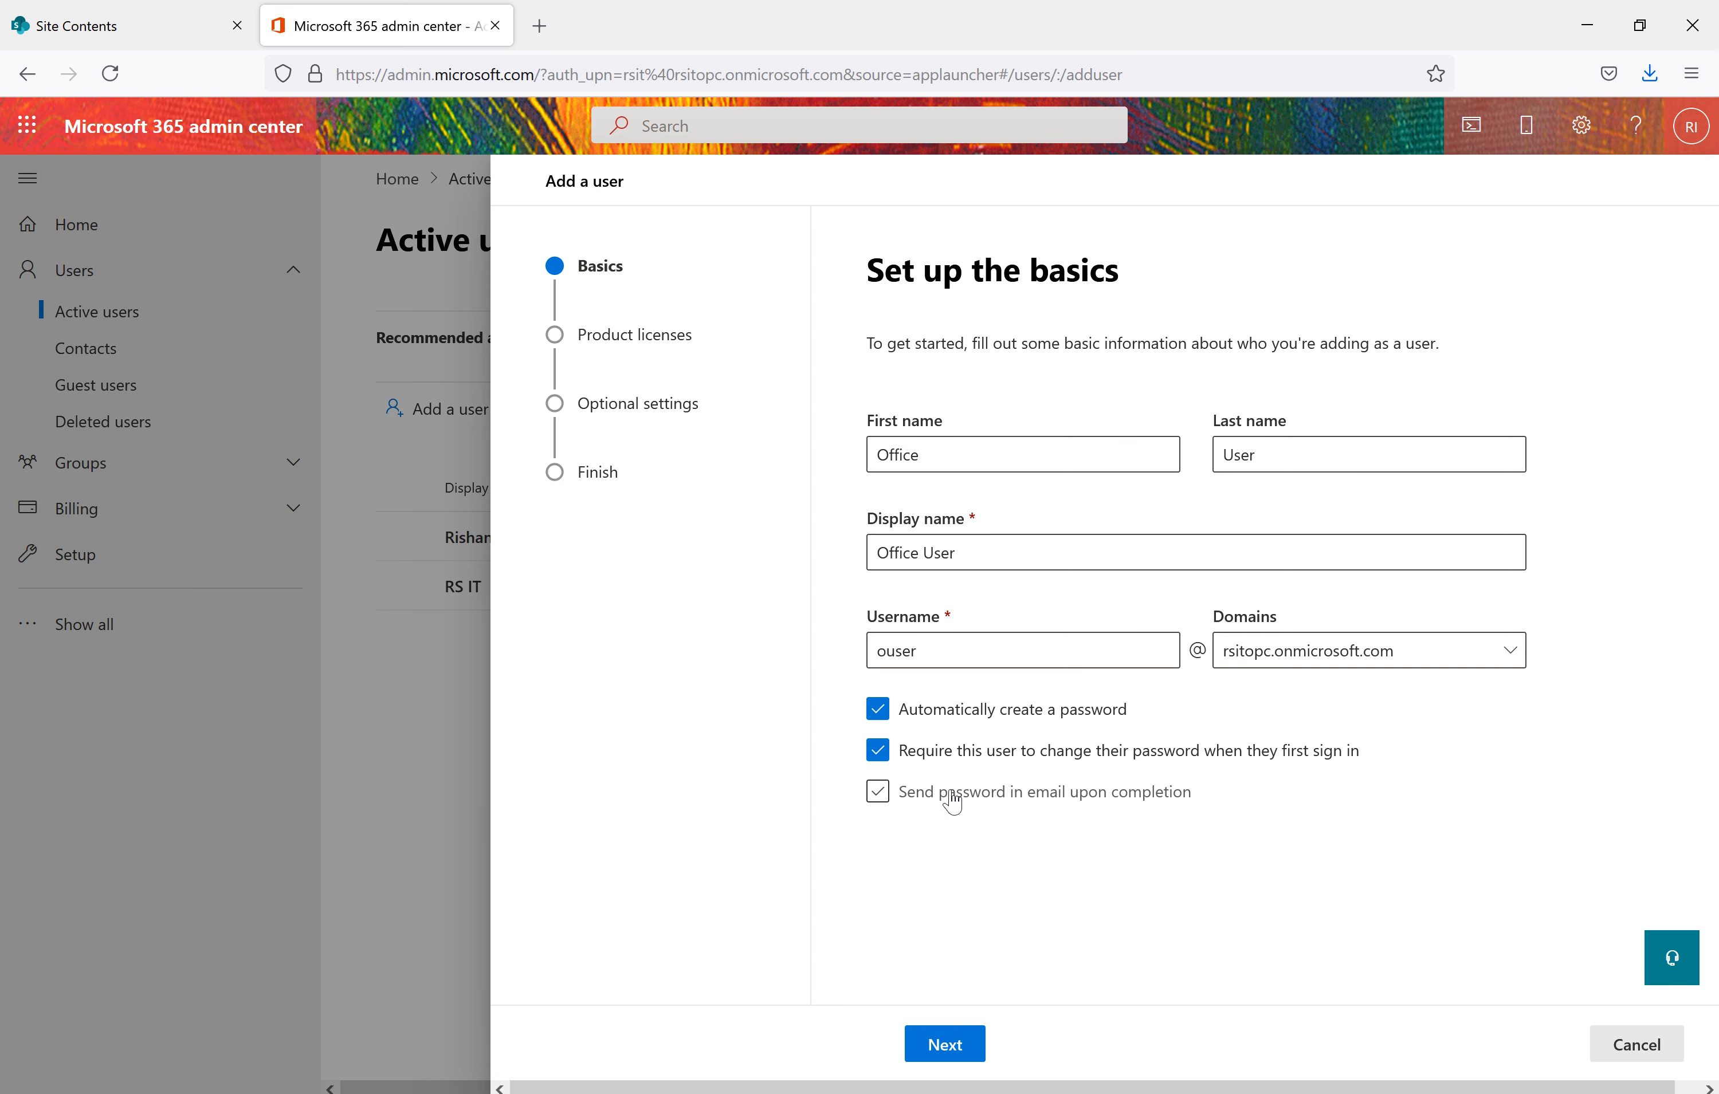
left_click(1167, 805)
left_click_drag(1113, 867, 904, 873)
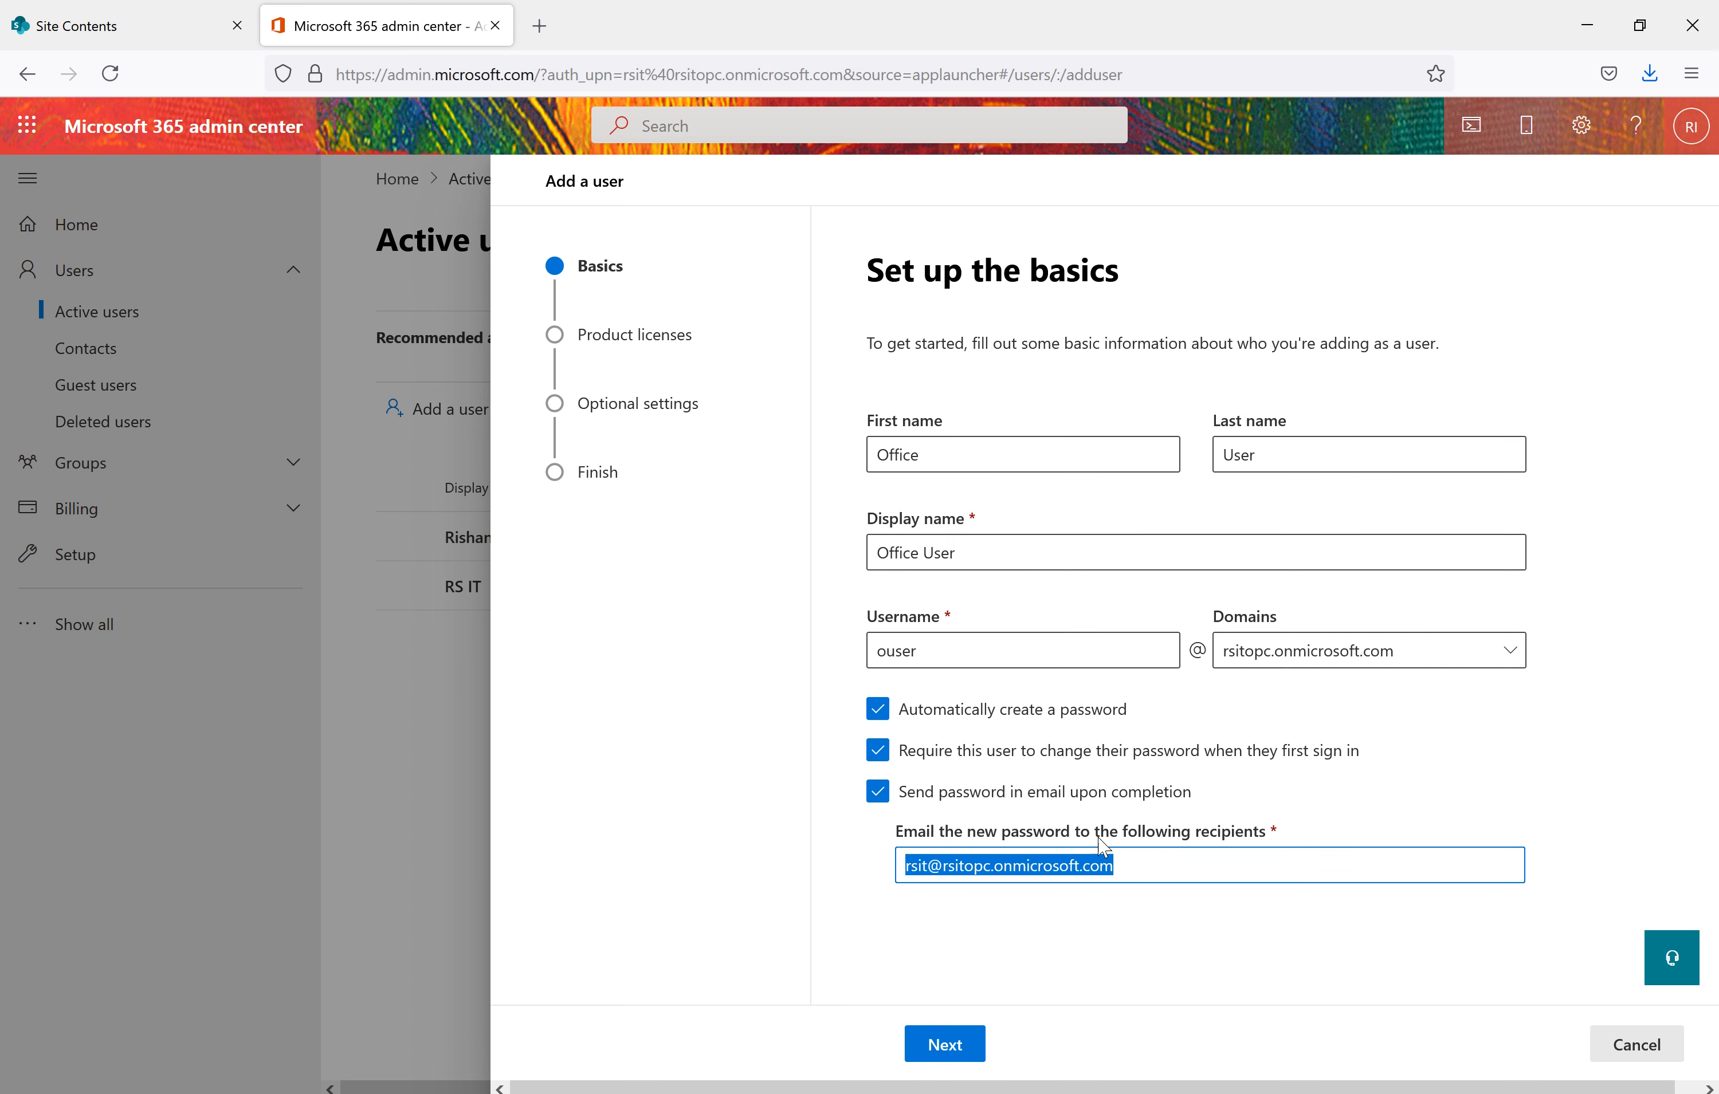
left_click(1082, 905)
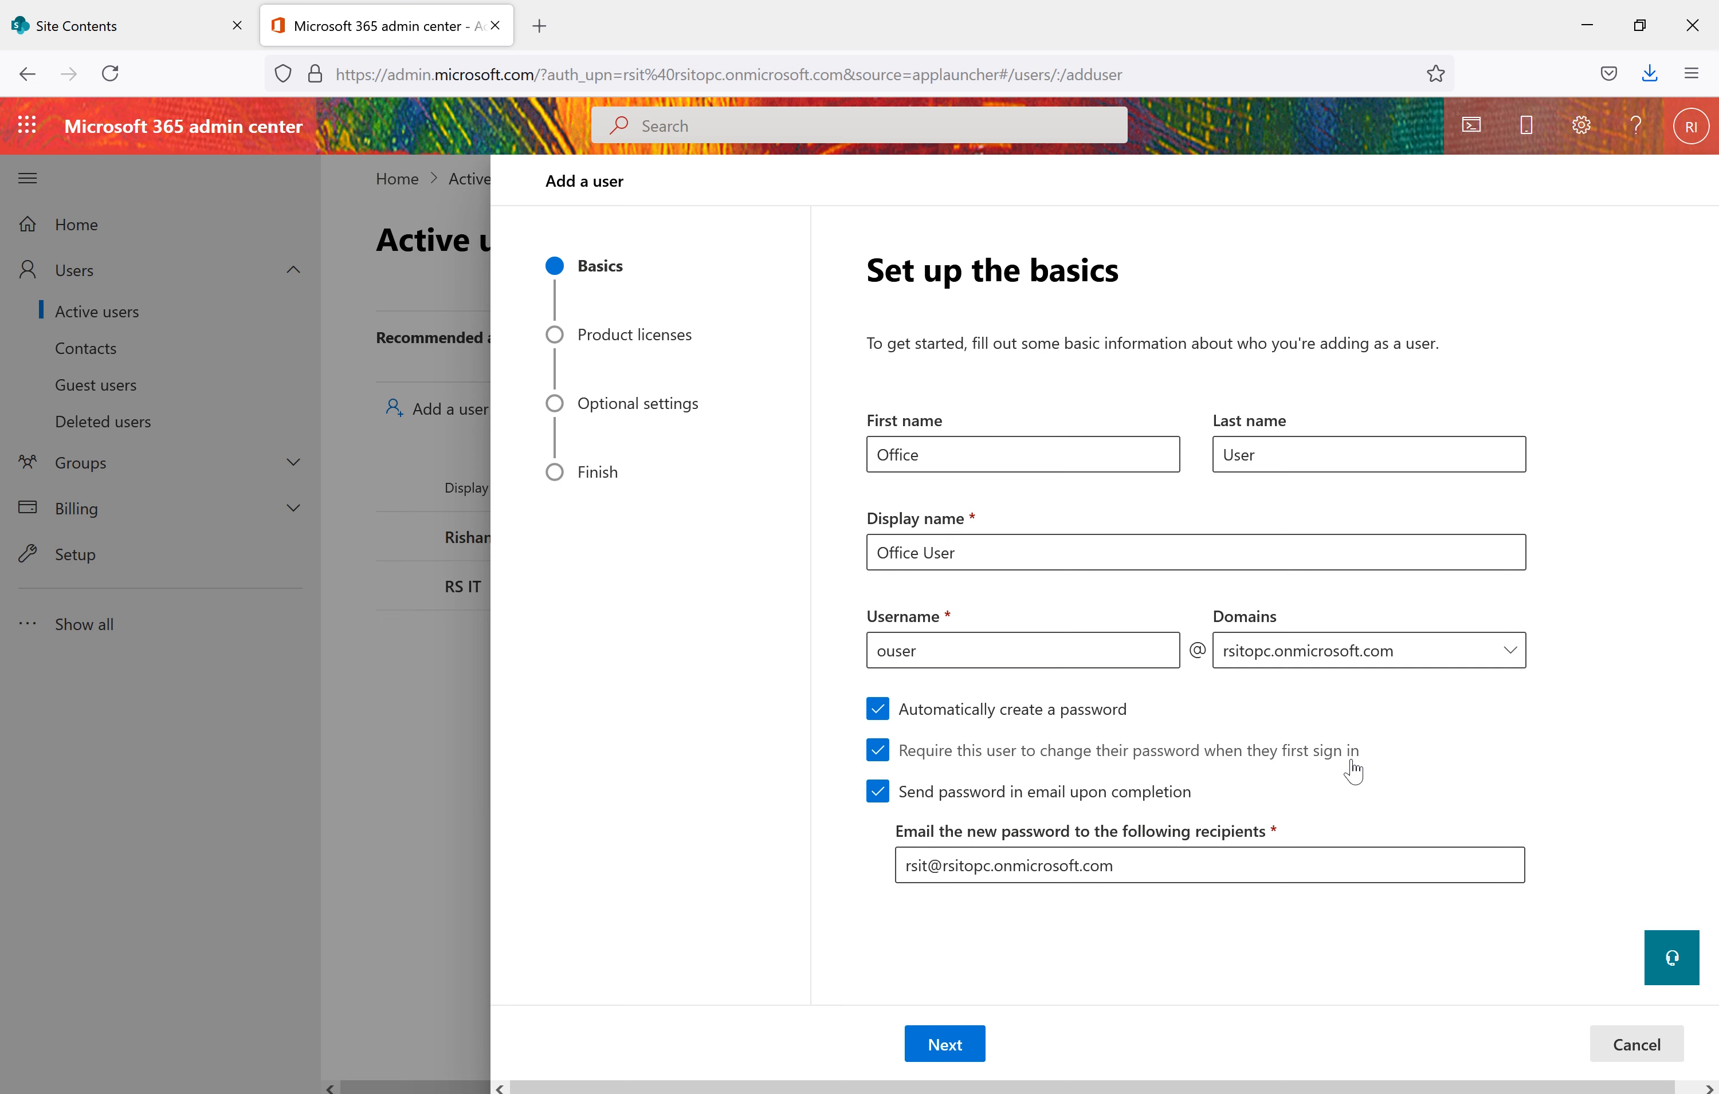
left_click(879, 752)
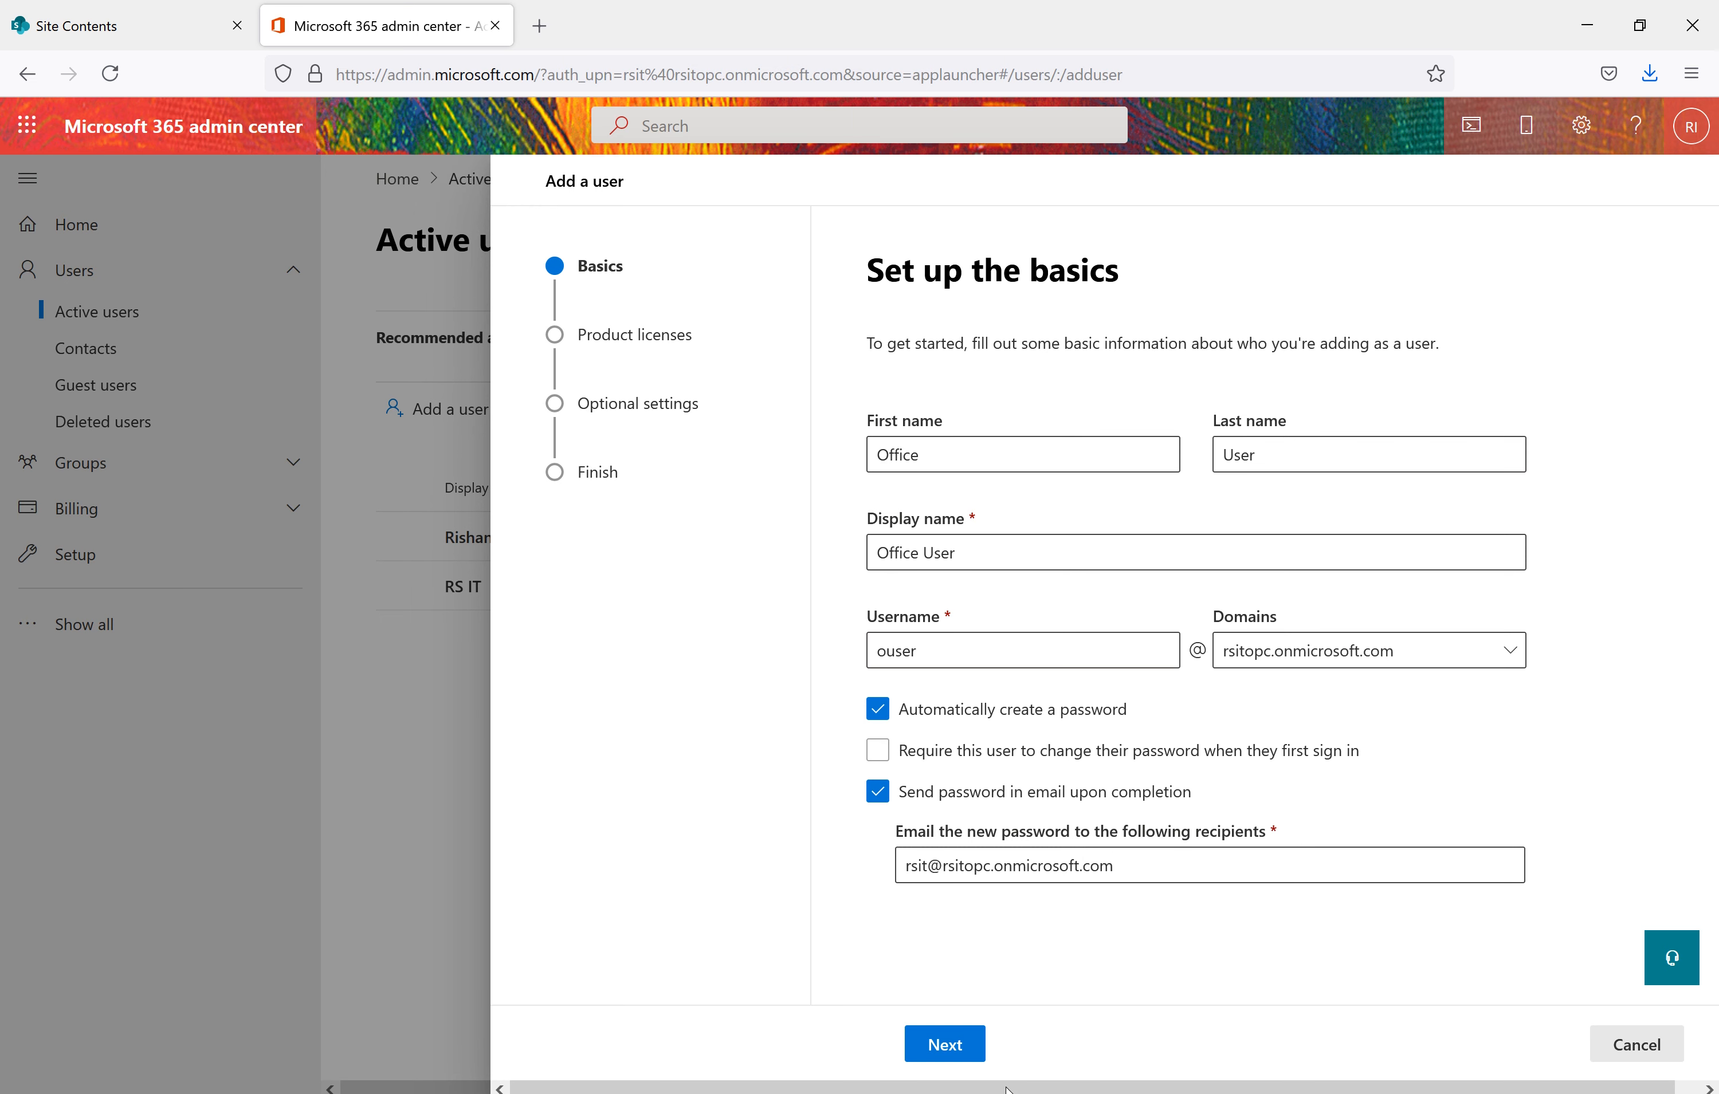
left_click(946, 1045)
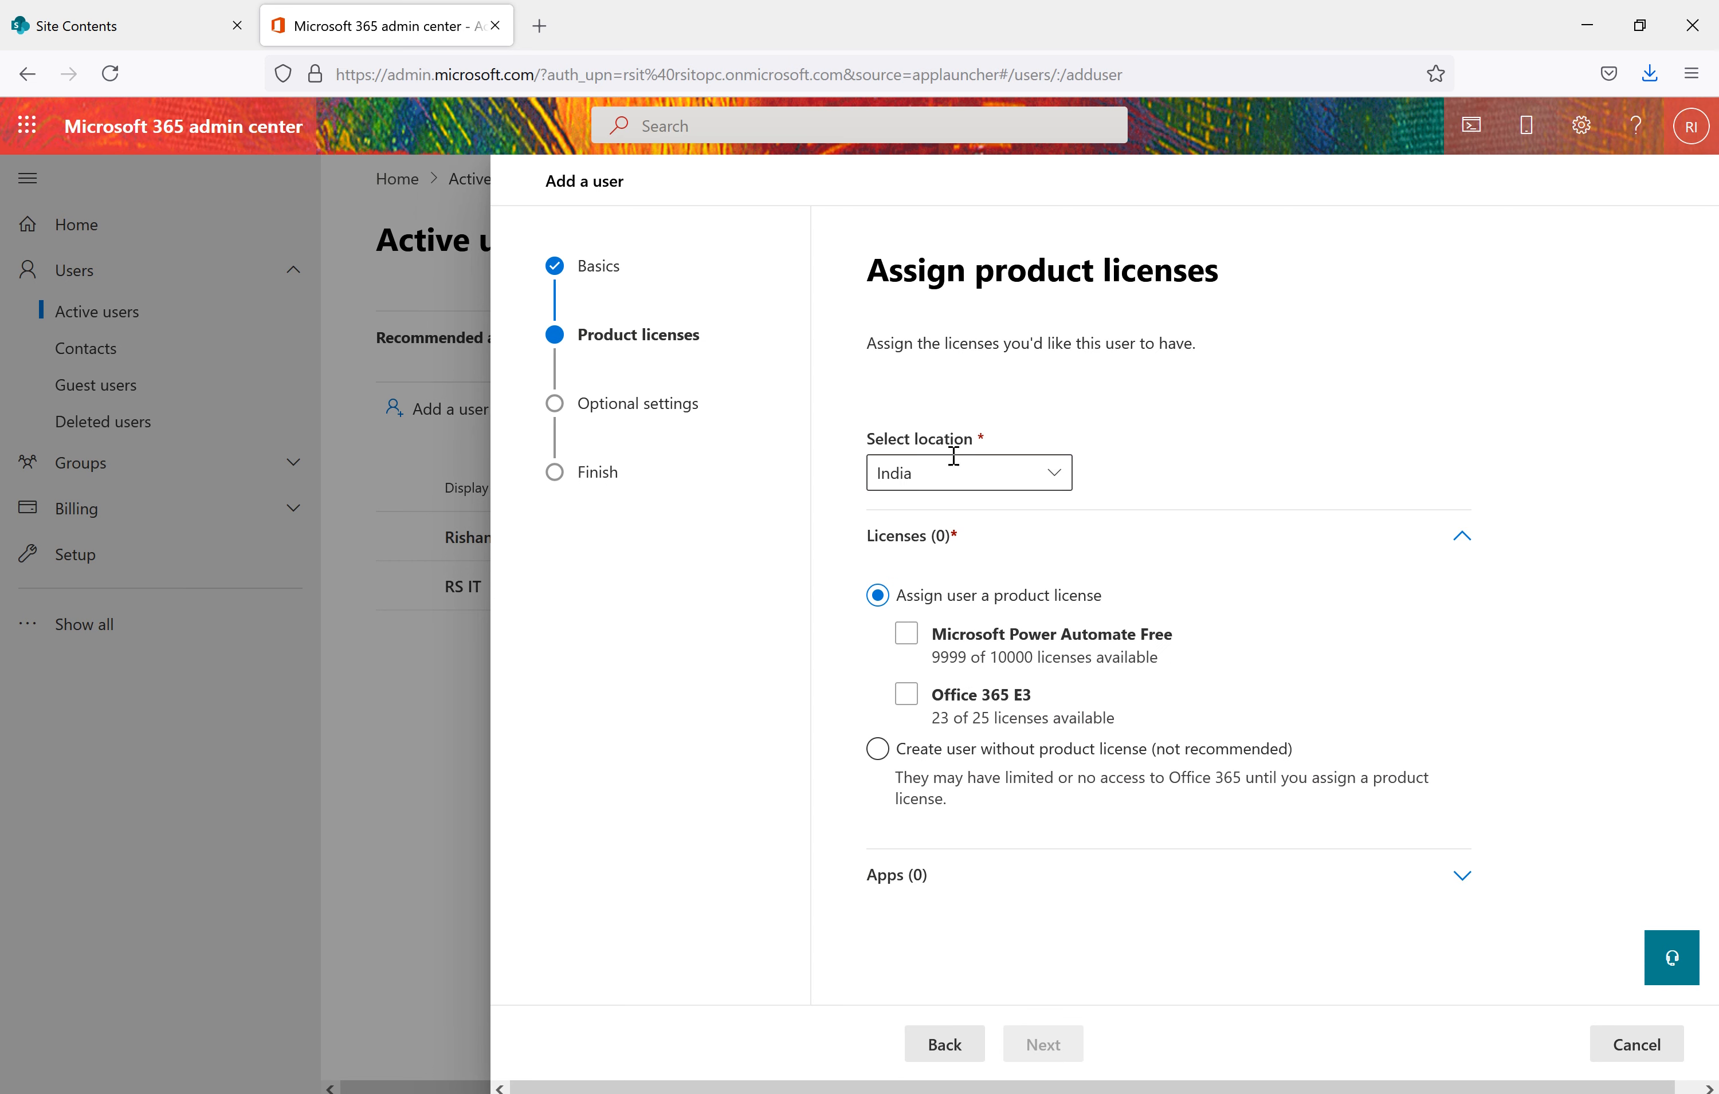
Browse the available locations for the new user's license assignment
left_click(1052, 478)
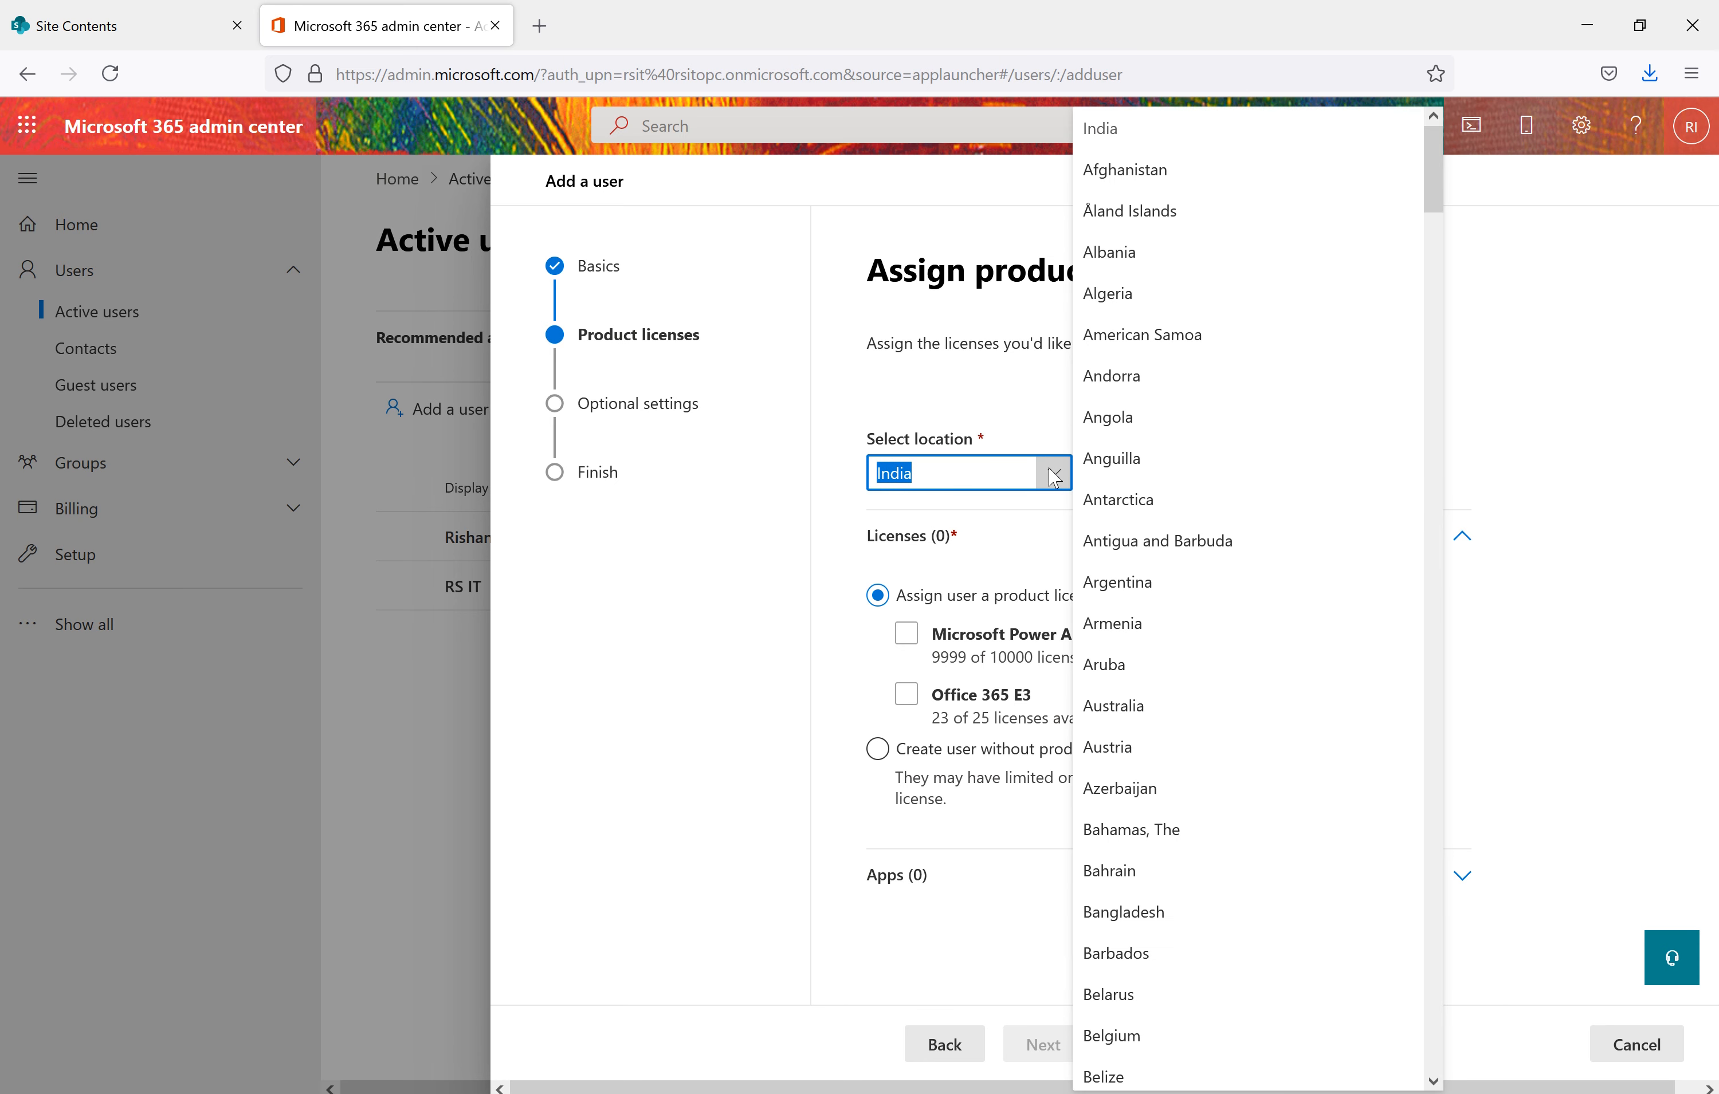
scroll(1231, 426, "down", 10)
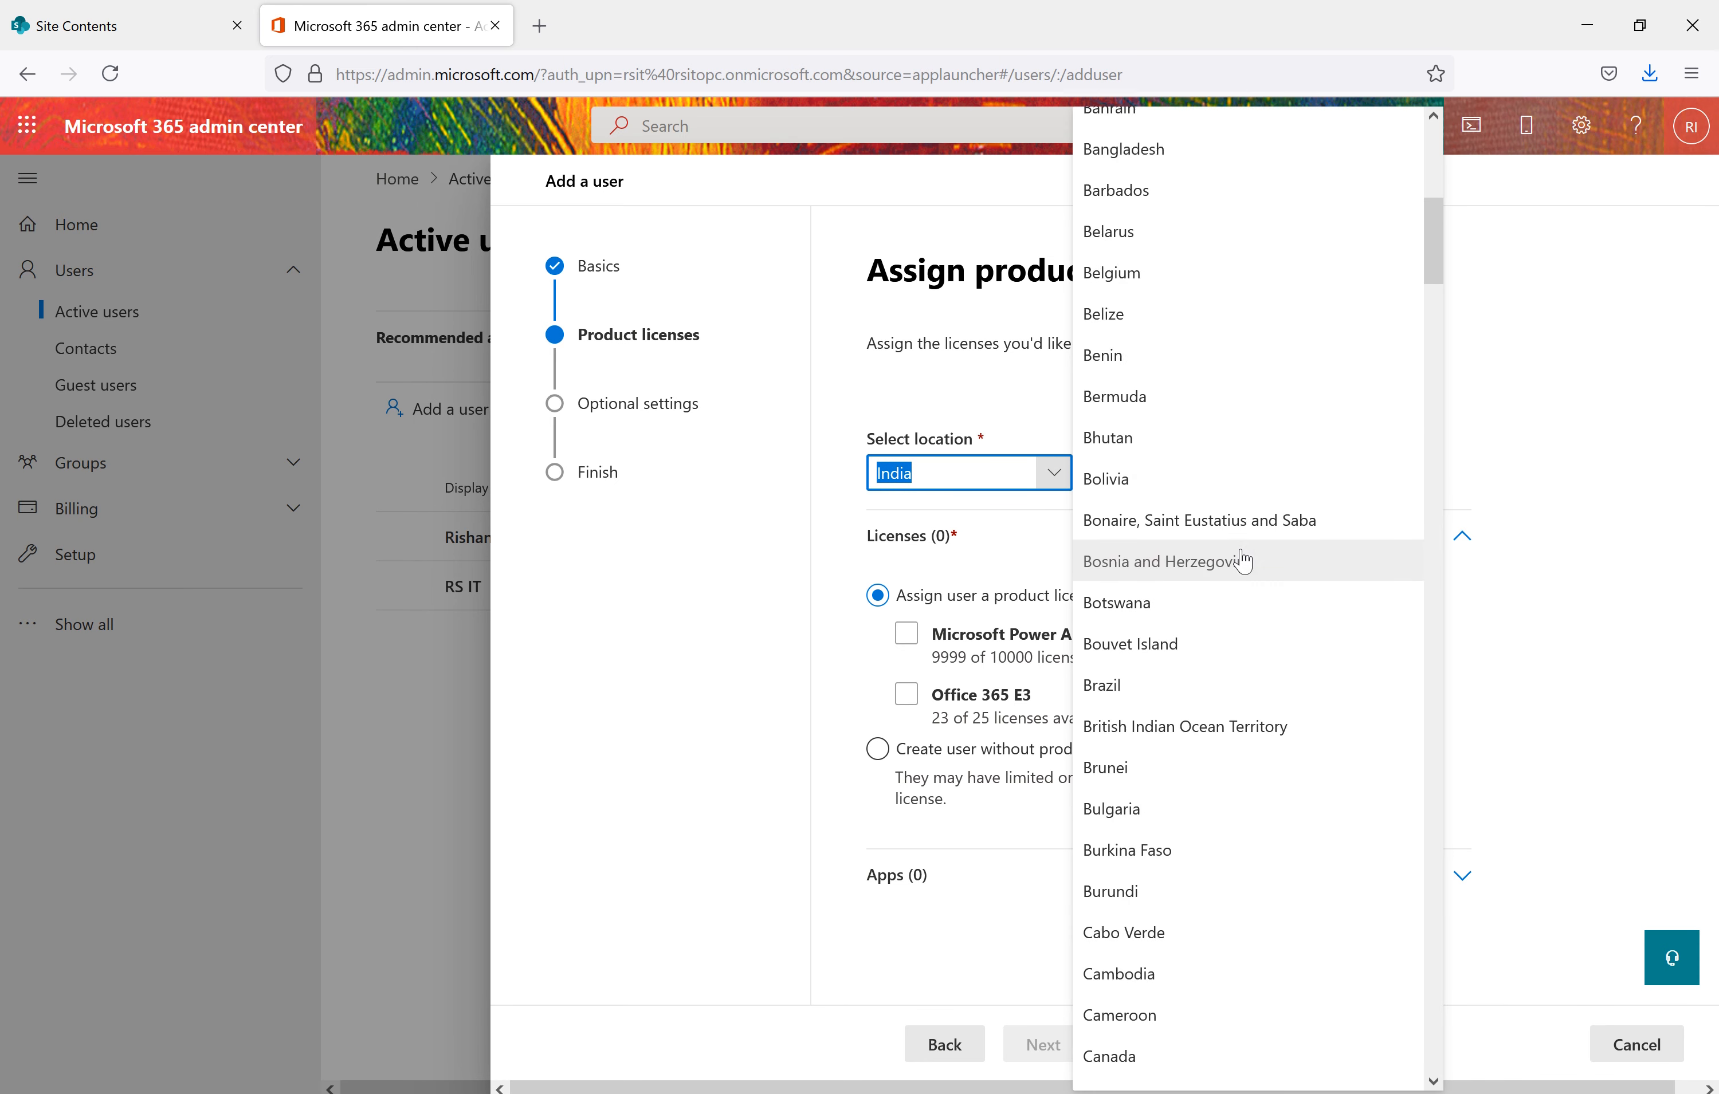
scroll(1242, 562, "down", 2)
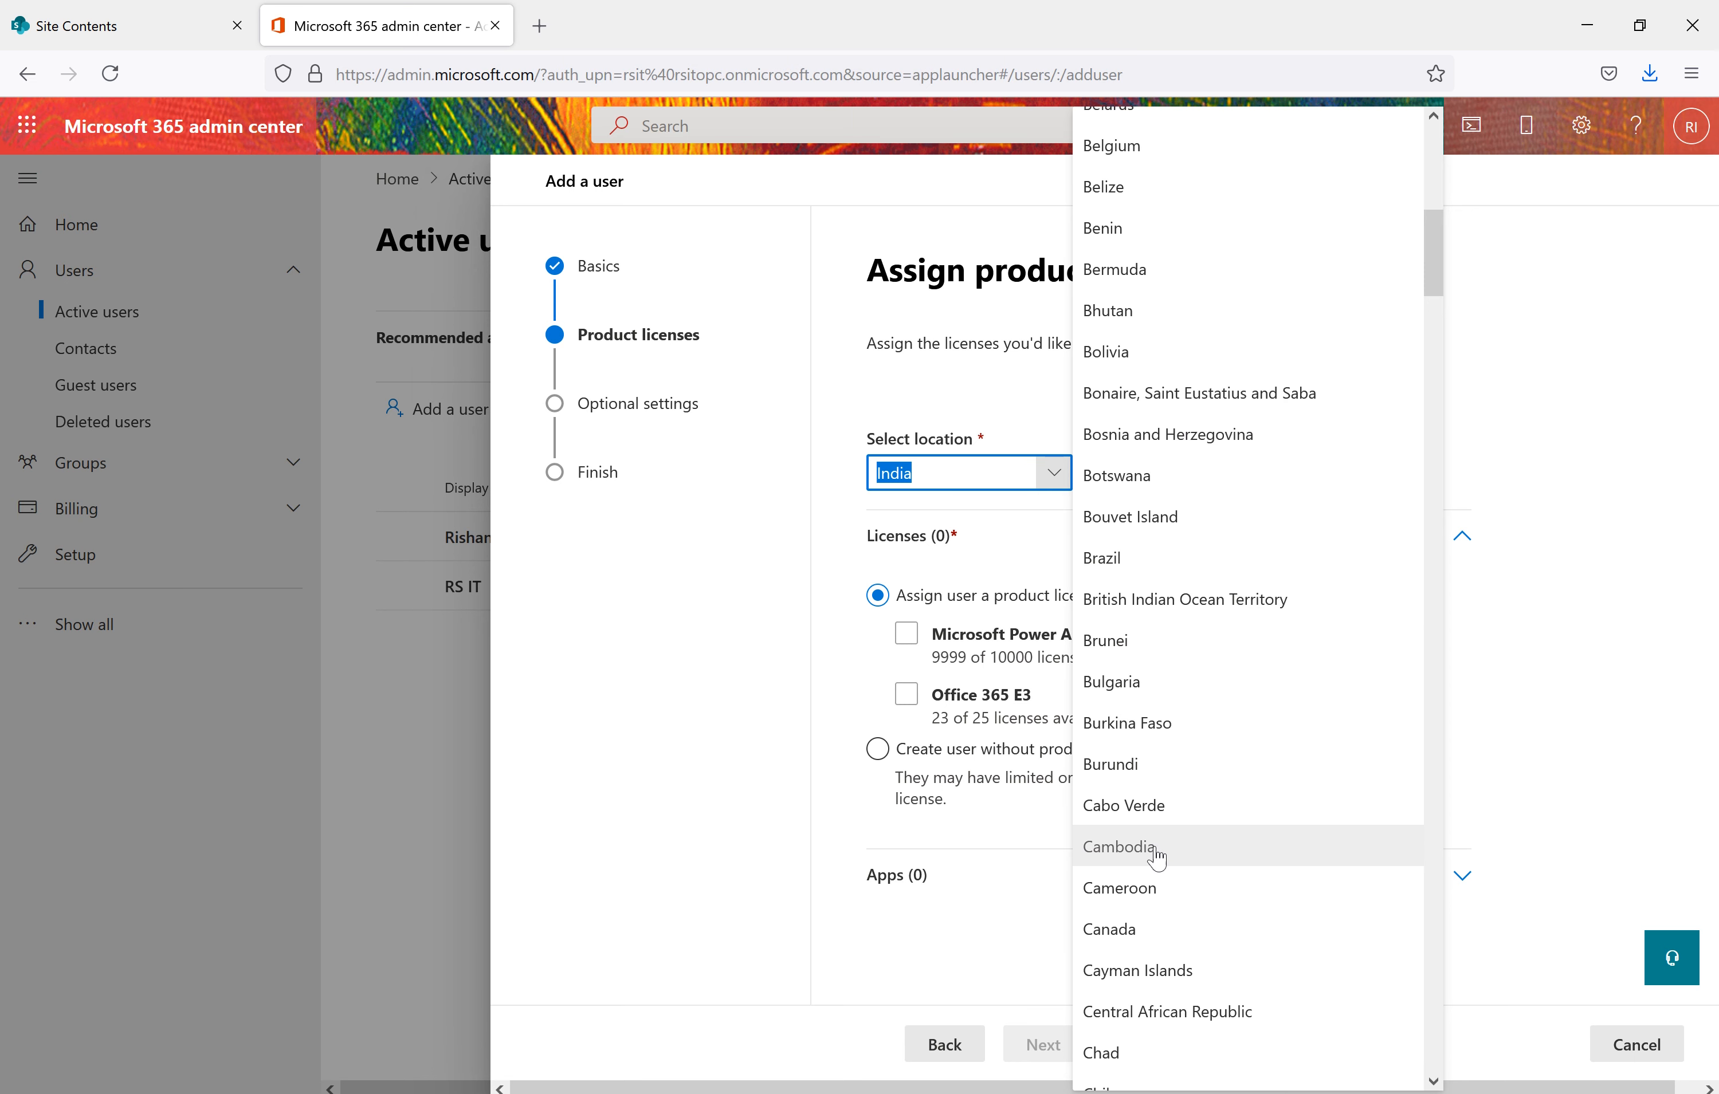
left_click(1547, 425)
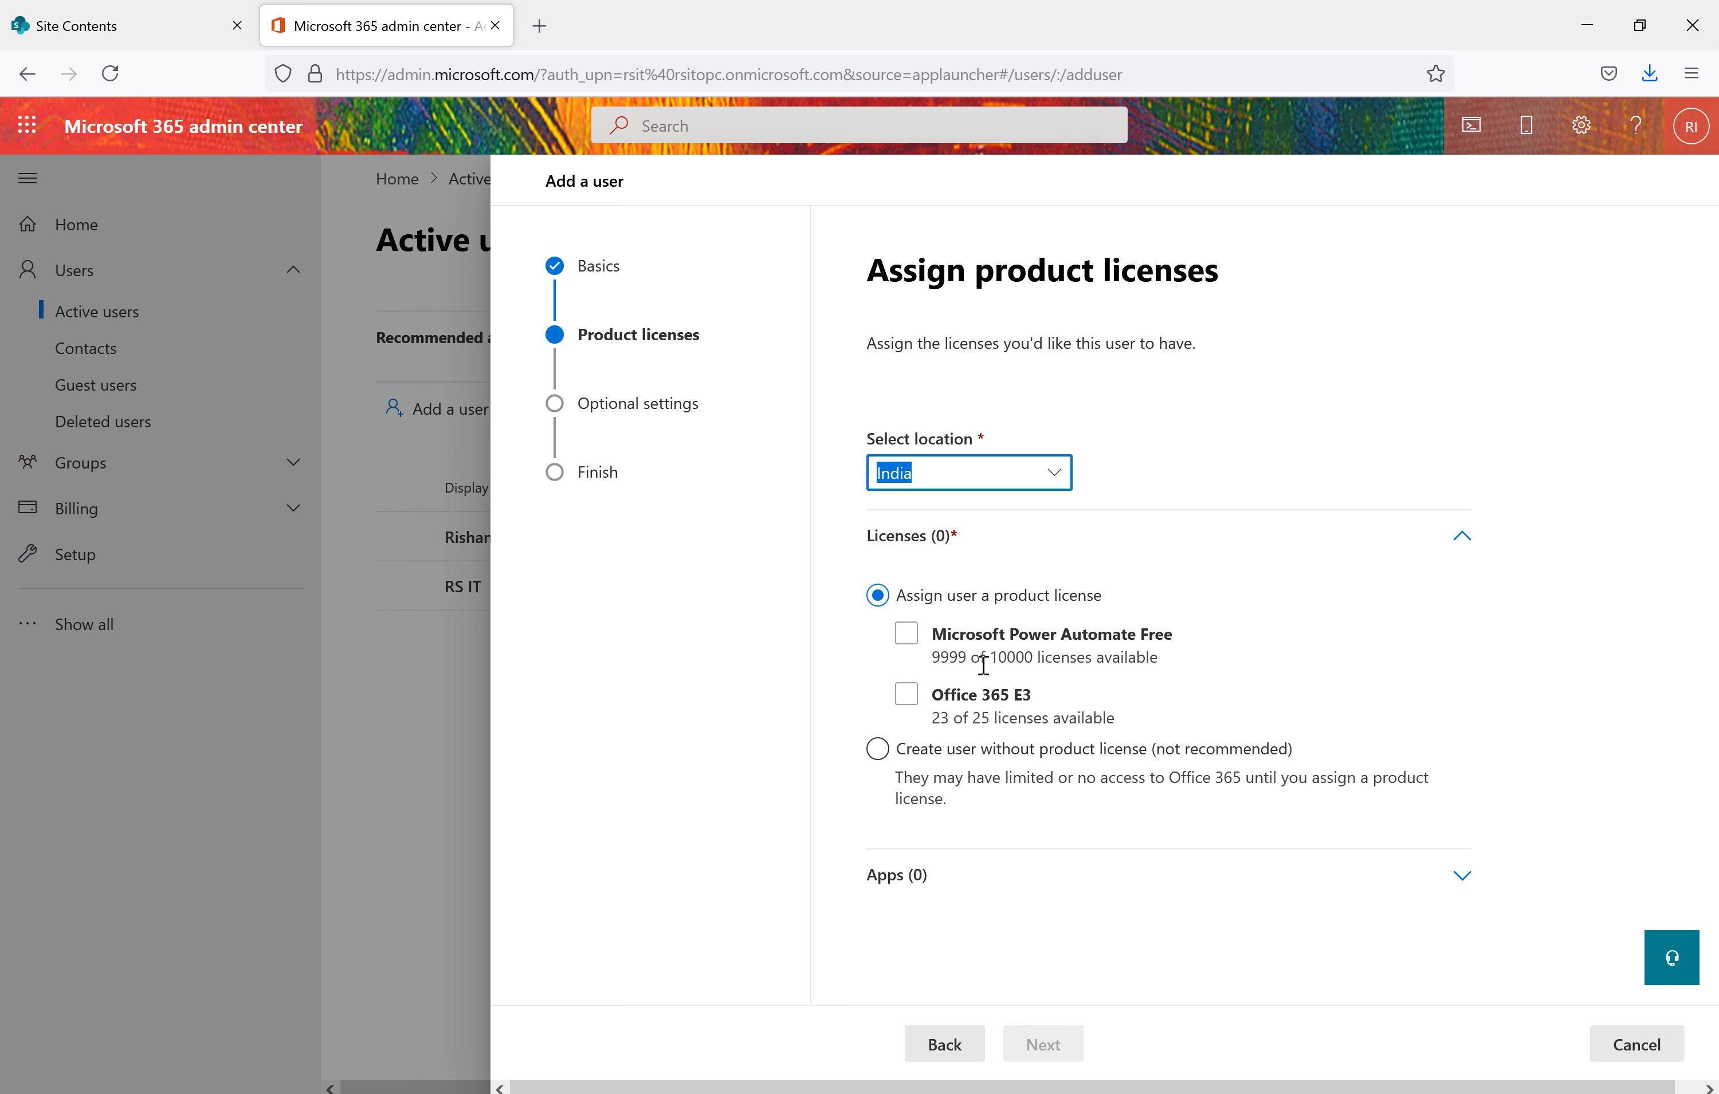
Assign the Microsoft Power Automate Free and Office 365 E3 licenses to the new user
left_click(907, 634)
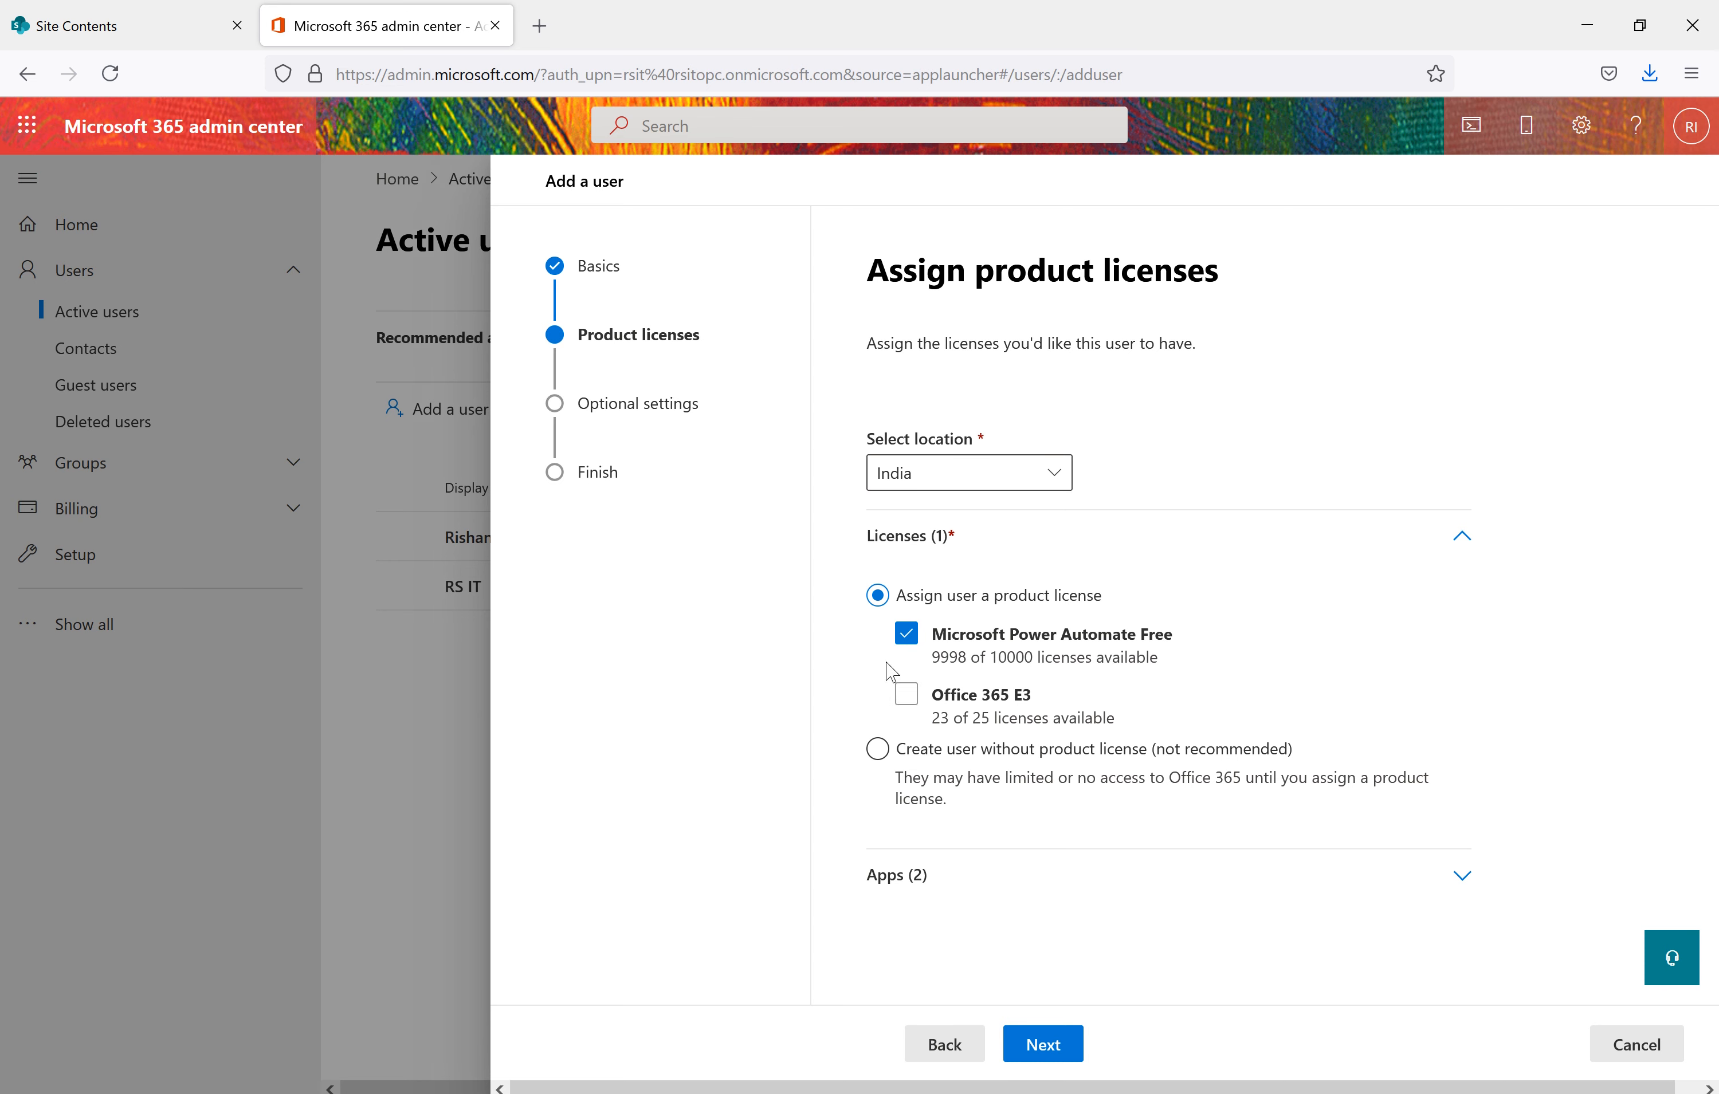
left_click(907, 695)
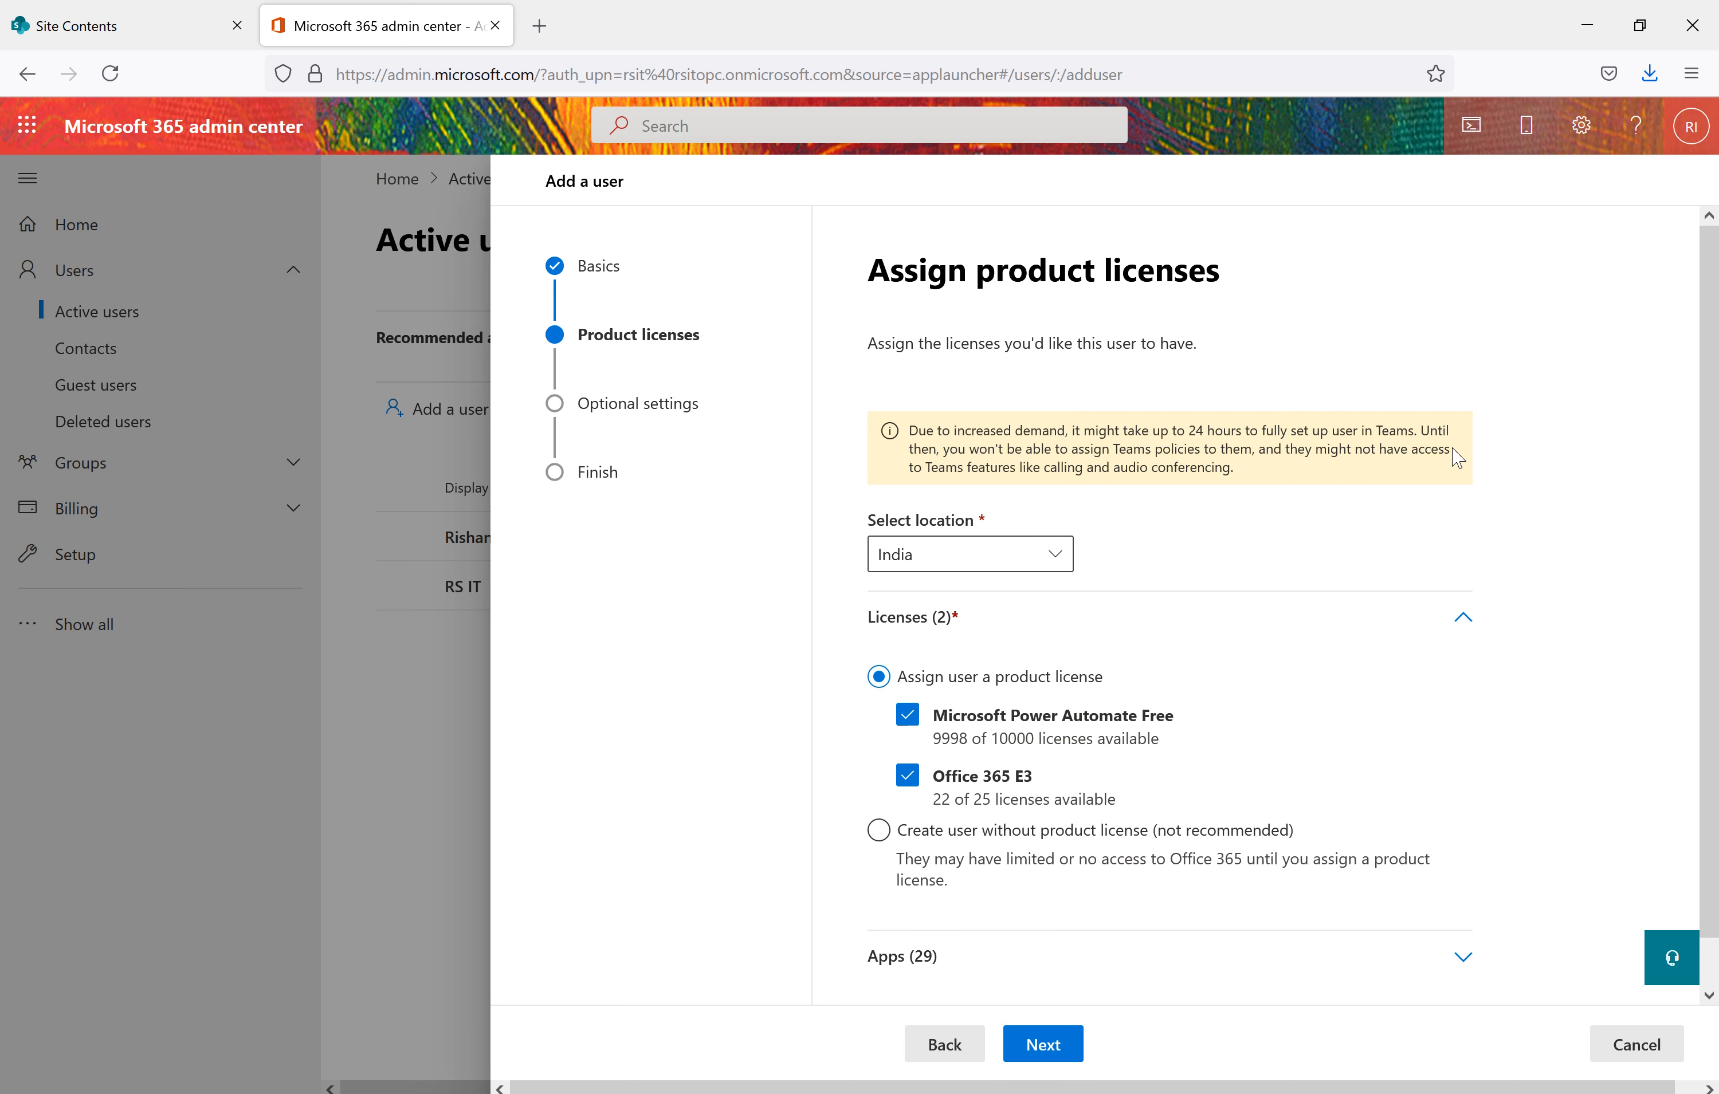
Try the option of creating the user without a product license, and switch back to assigning a product license
scroll(1250, 549, "down", 1)
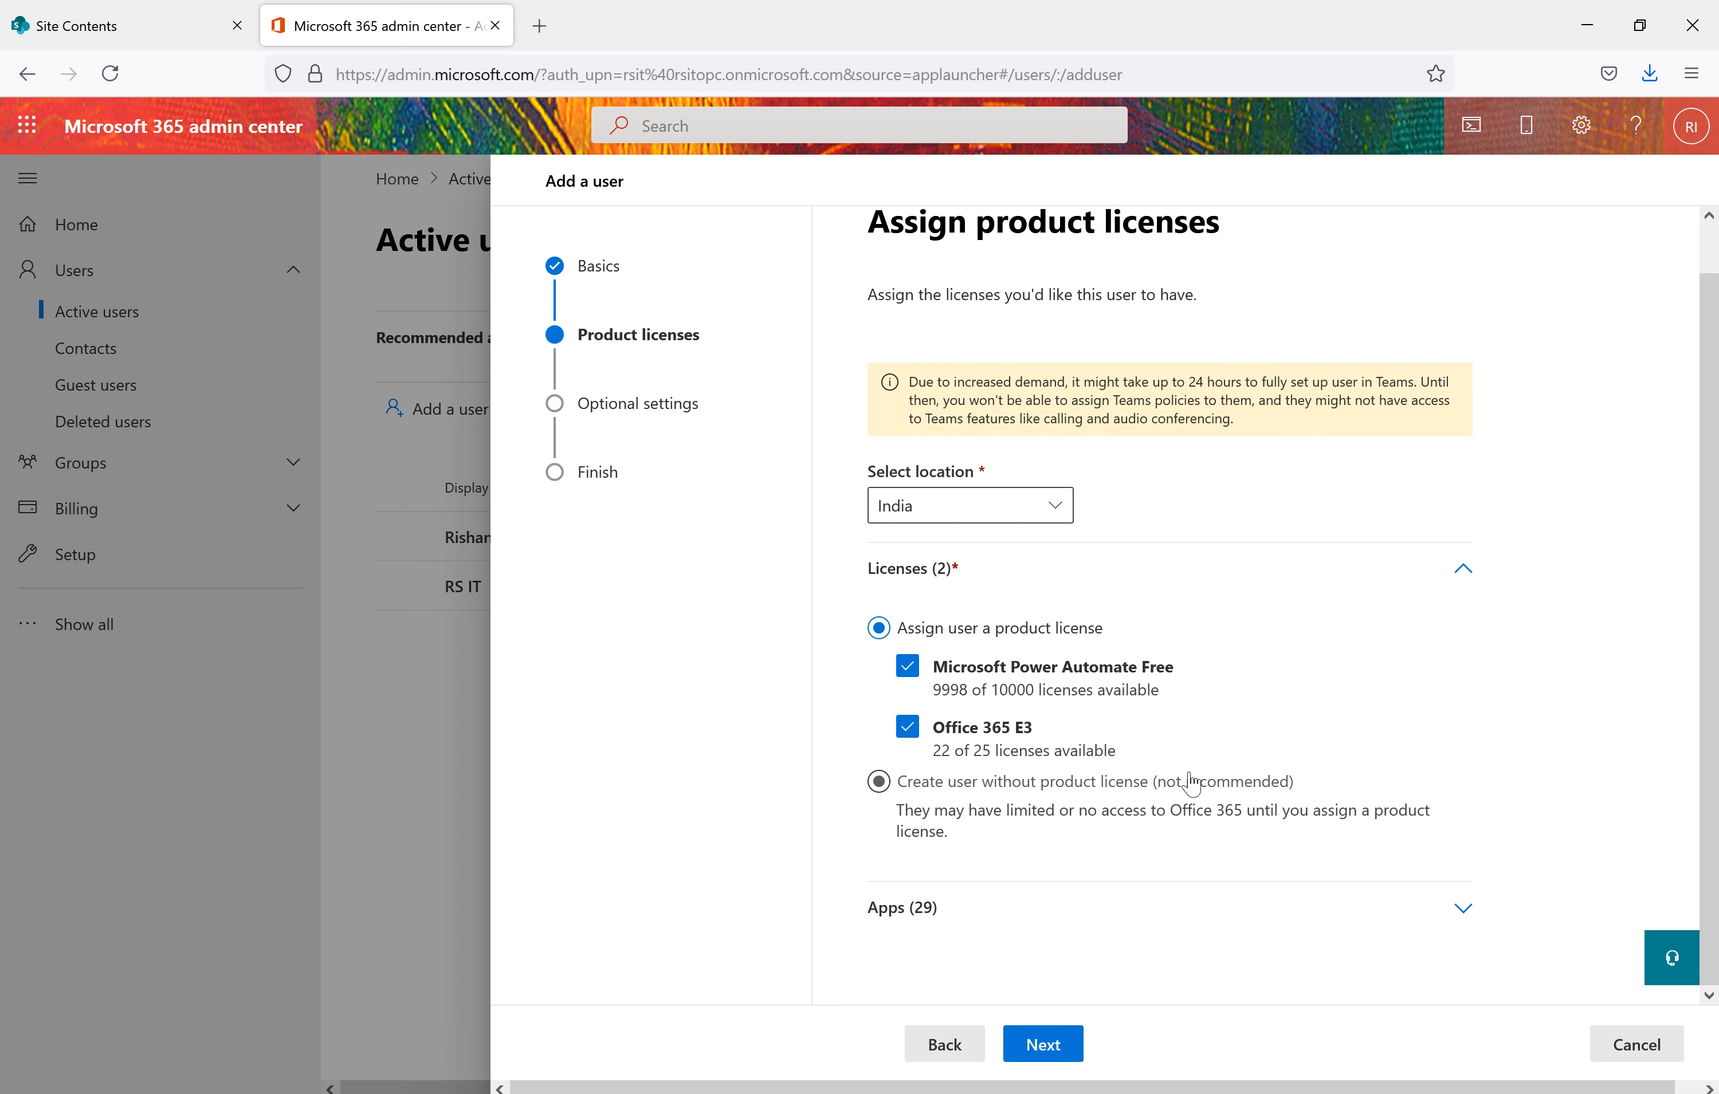
left_click(879, 781)
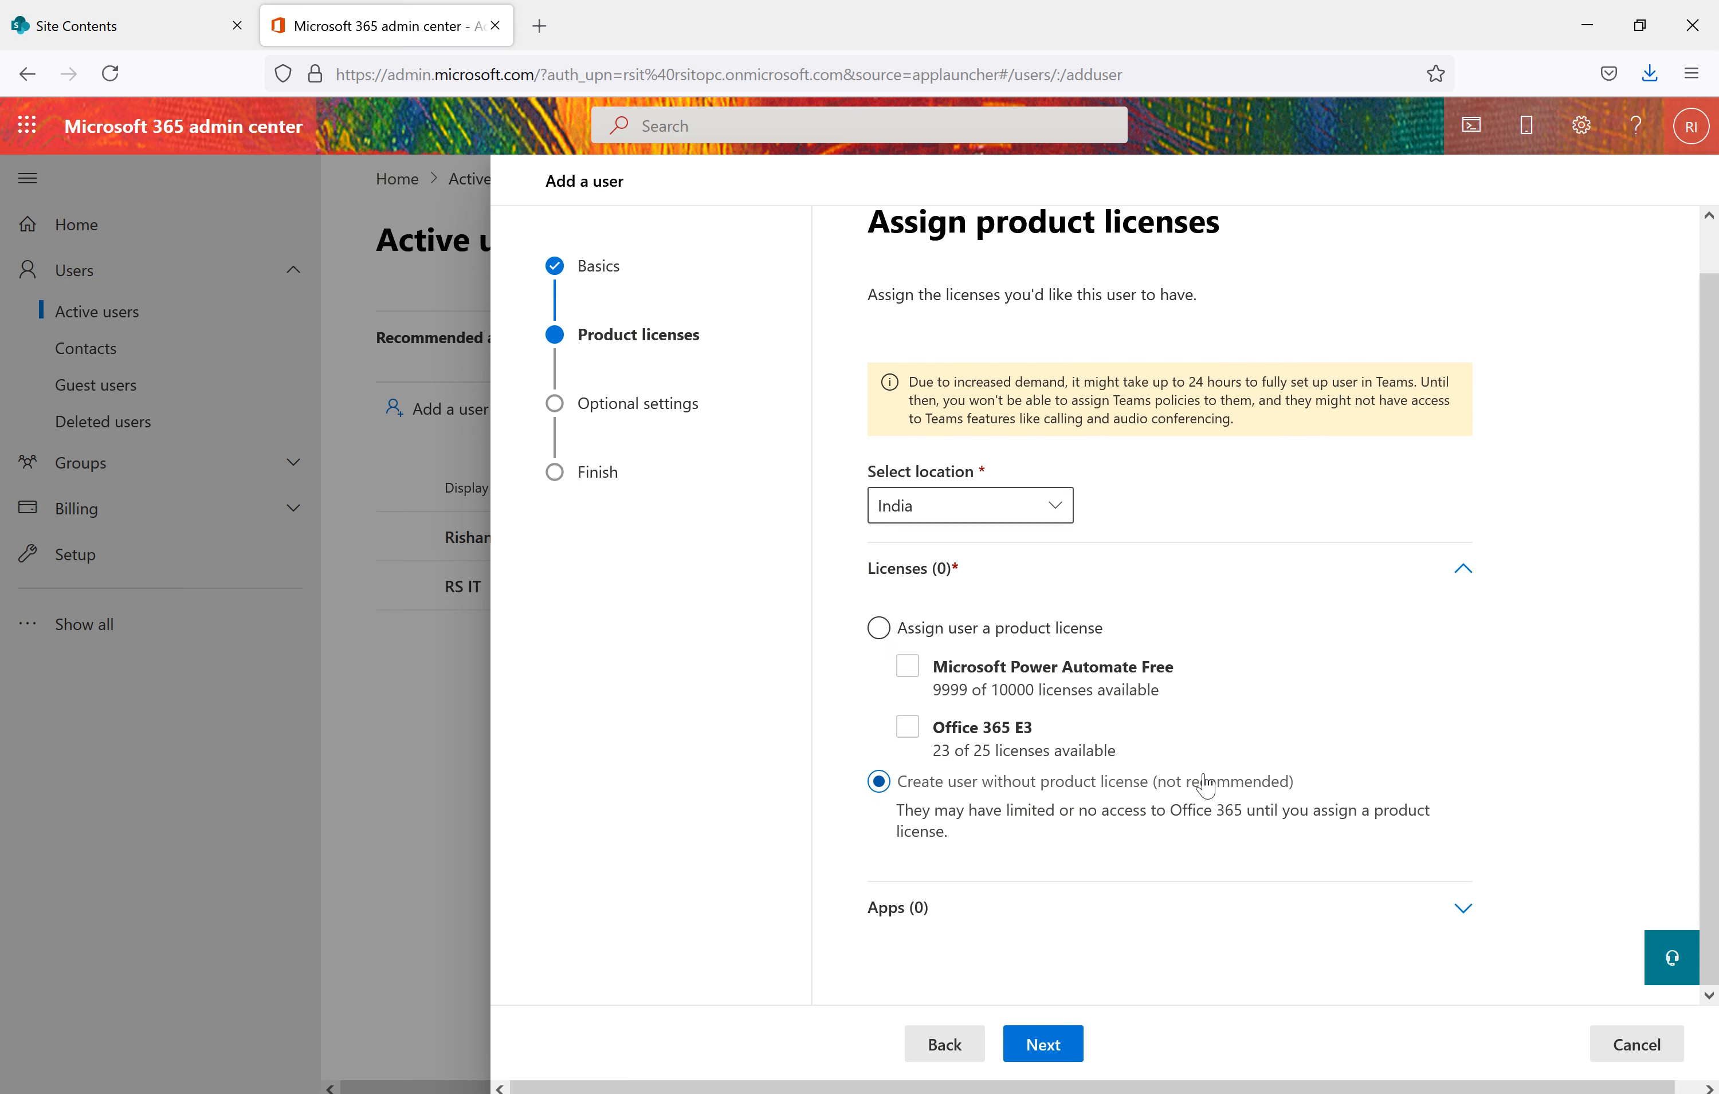
left_click(878, 627)
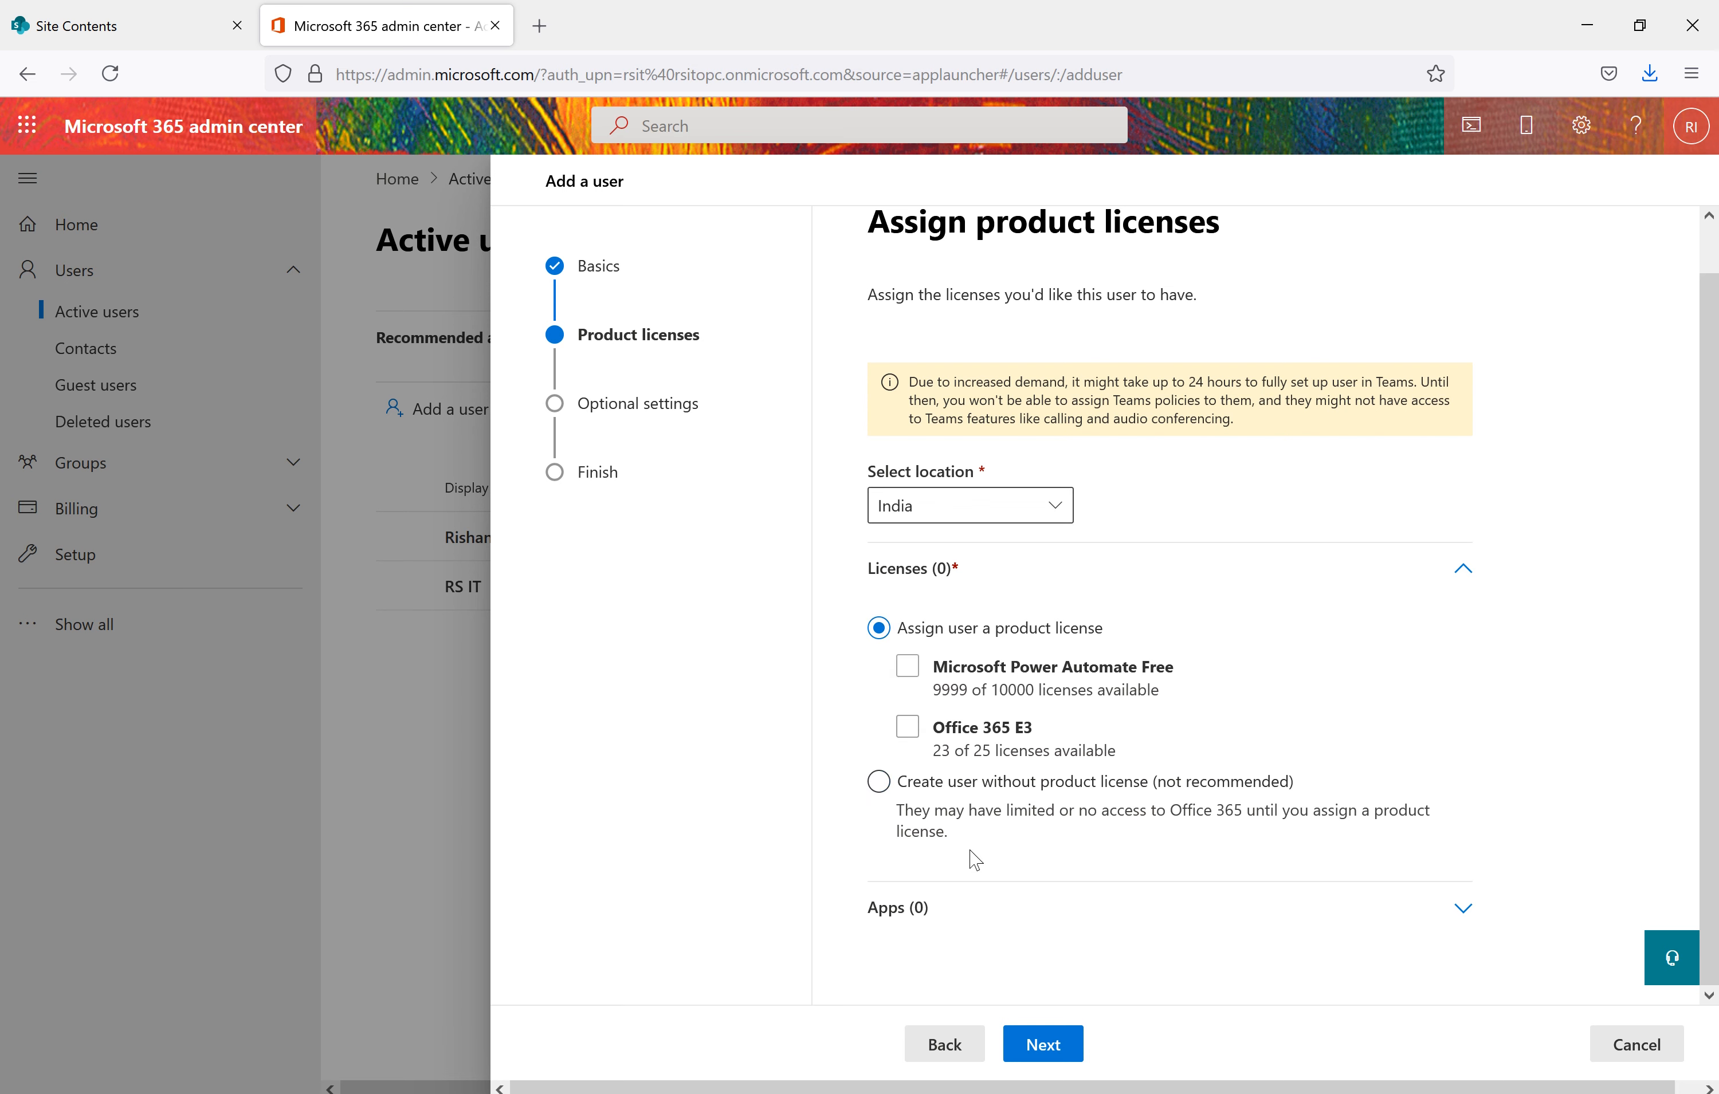
Assign the Office 365 E3 and Microsoft Power Automate Free licenses with their preselected apps, and continue to the optional settings
left_click(908, 728)
left_click(918, 675)
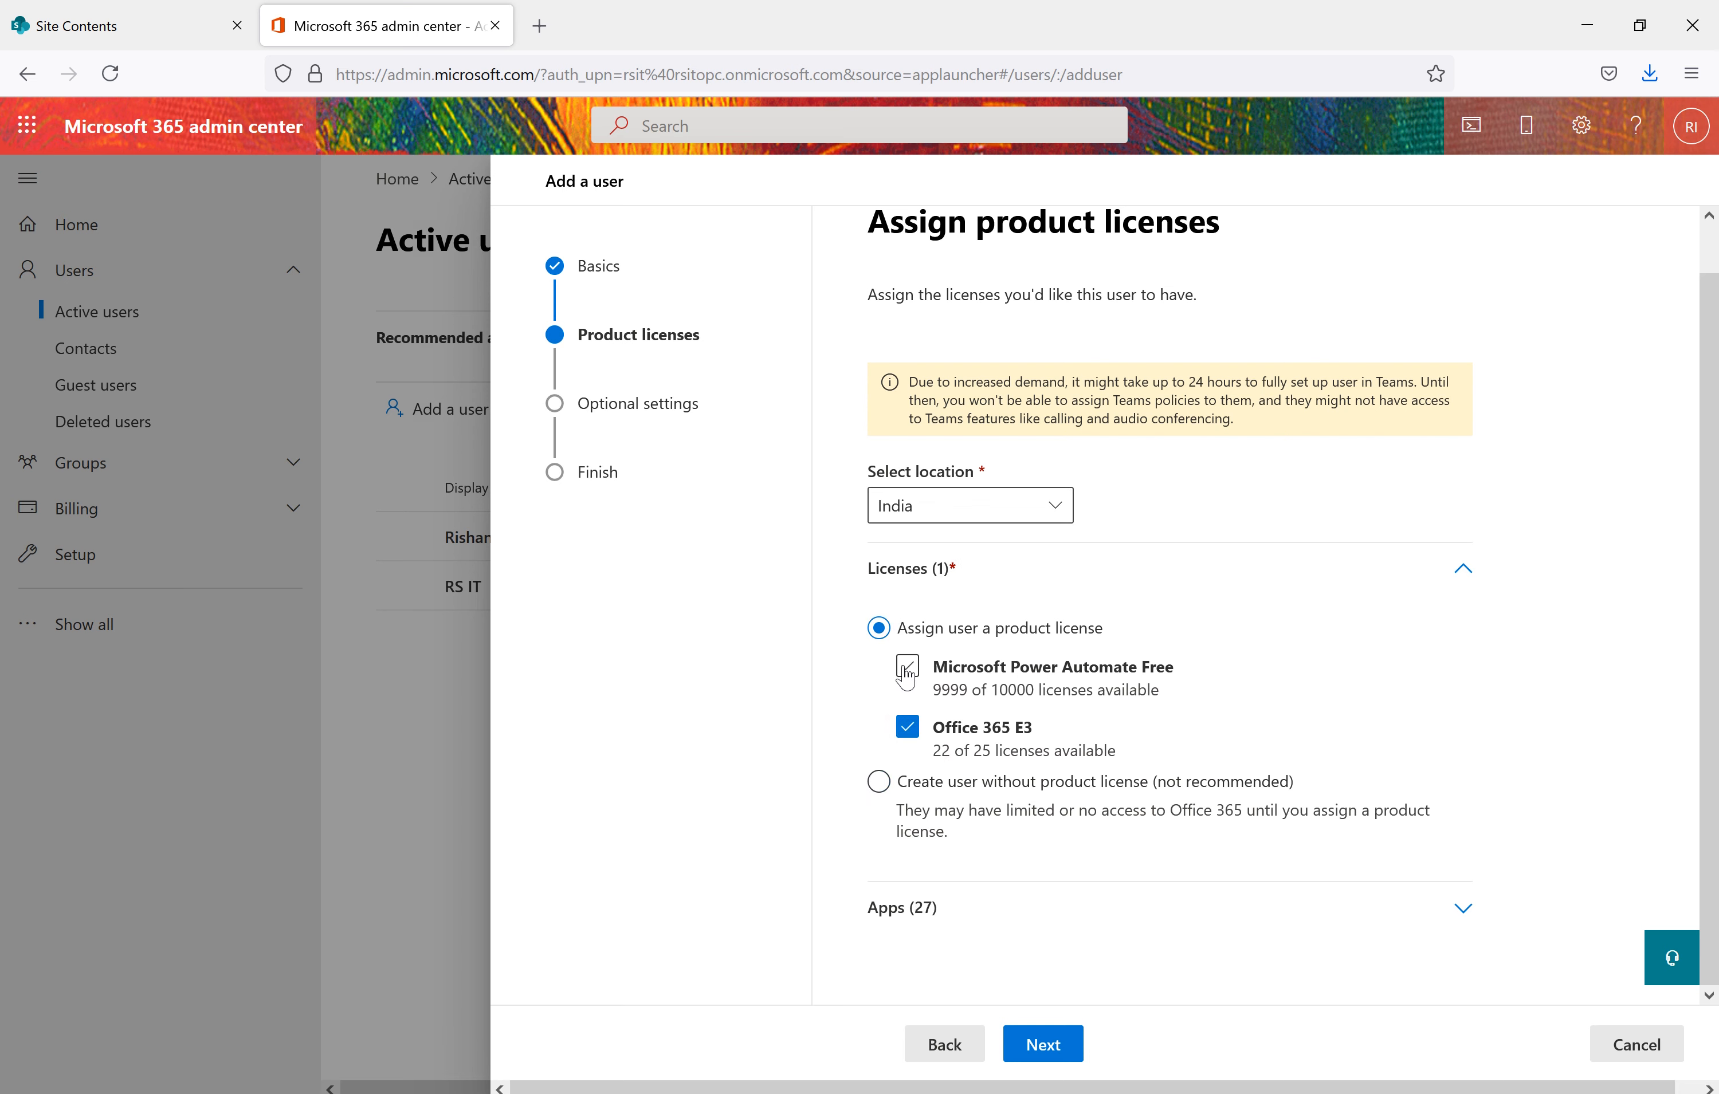
left_click(1462, 909)
scroll(1145, 791, "down", 5)
scroll(1146, 800, "down", 15)
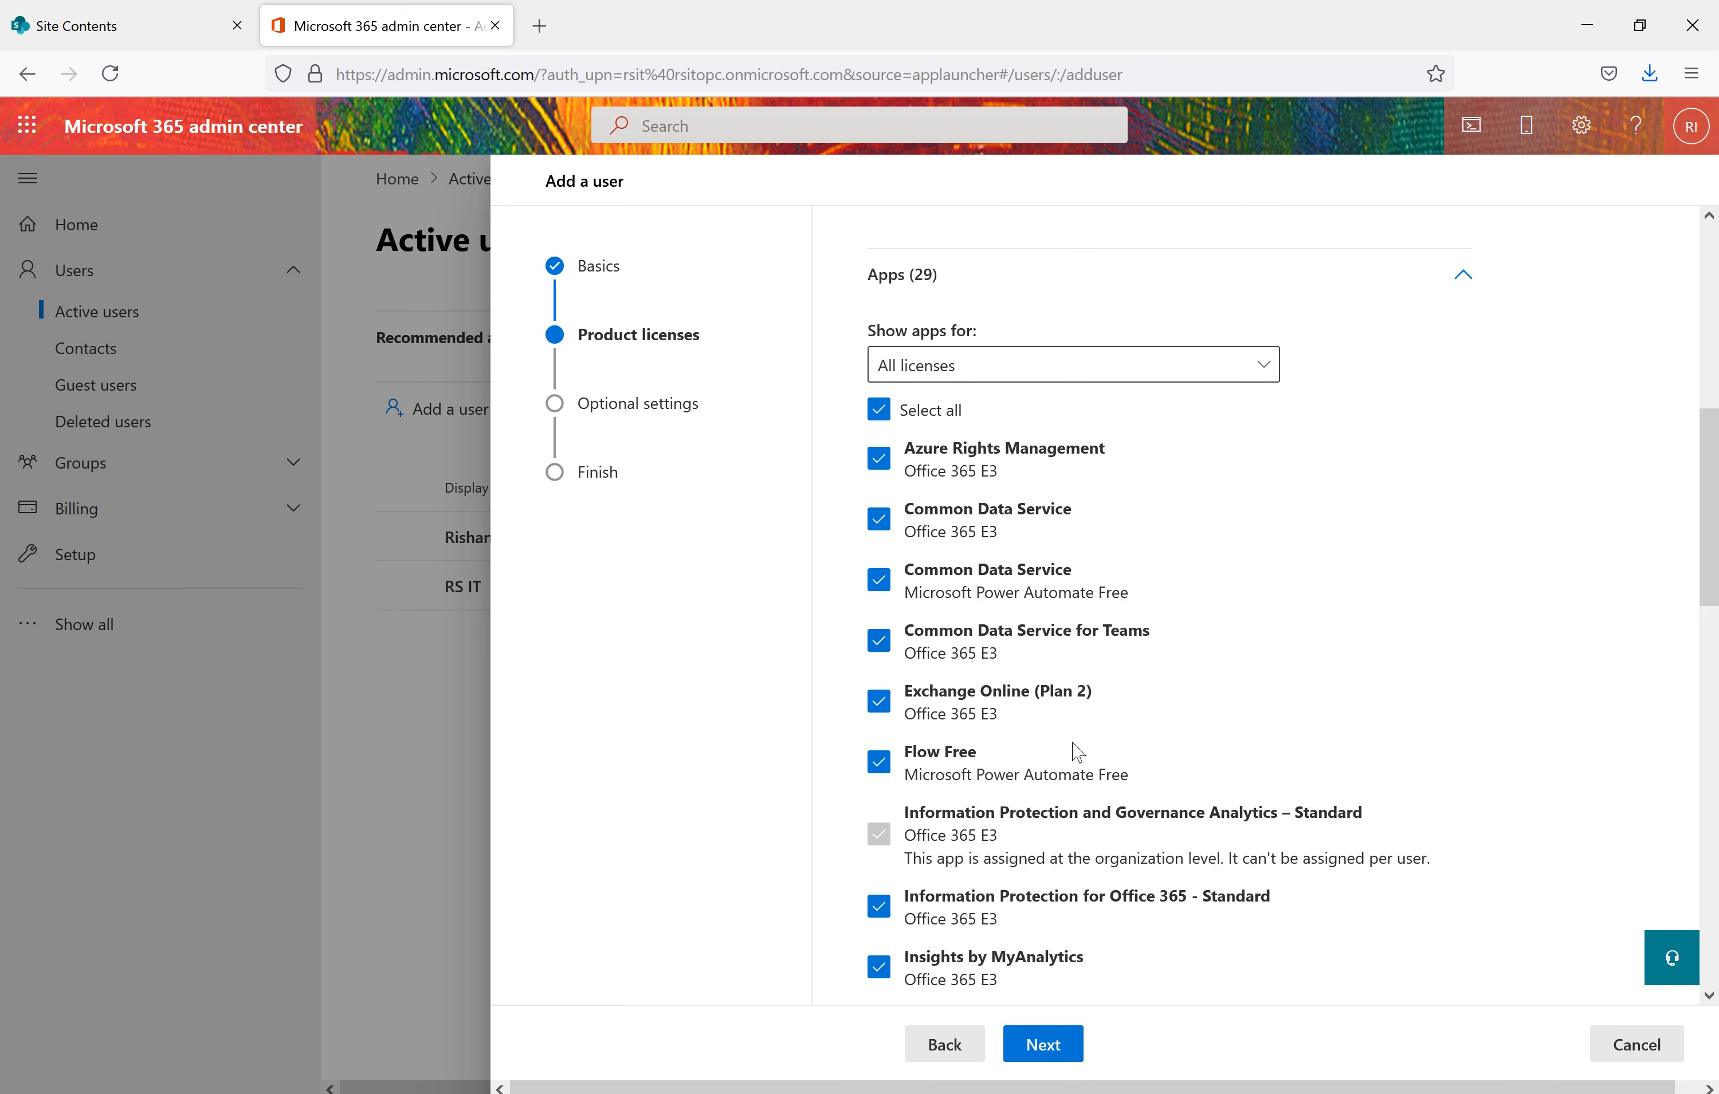
scroll(1076, 758, "down", 6)
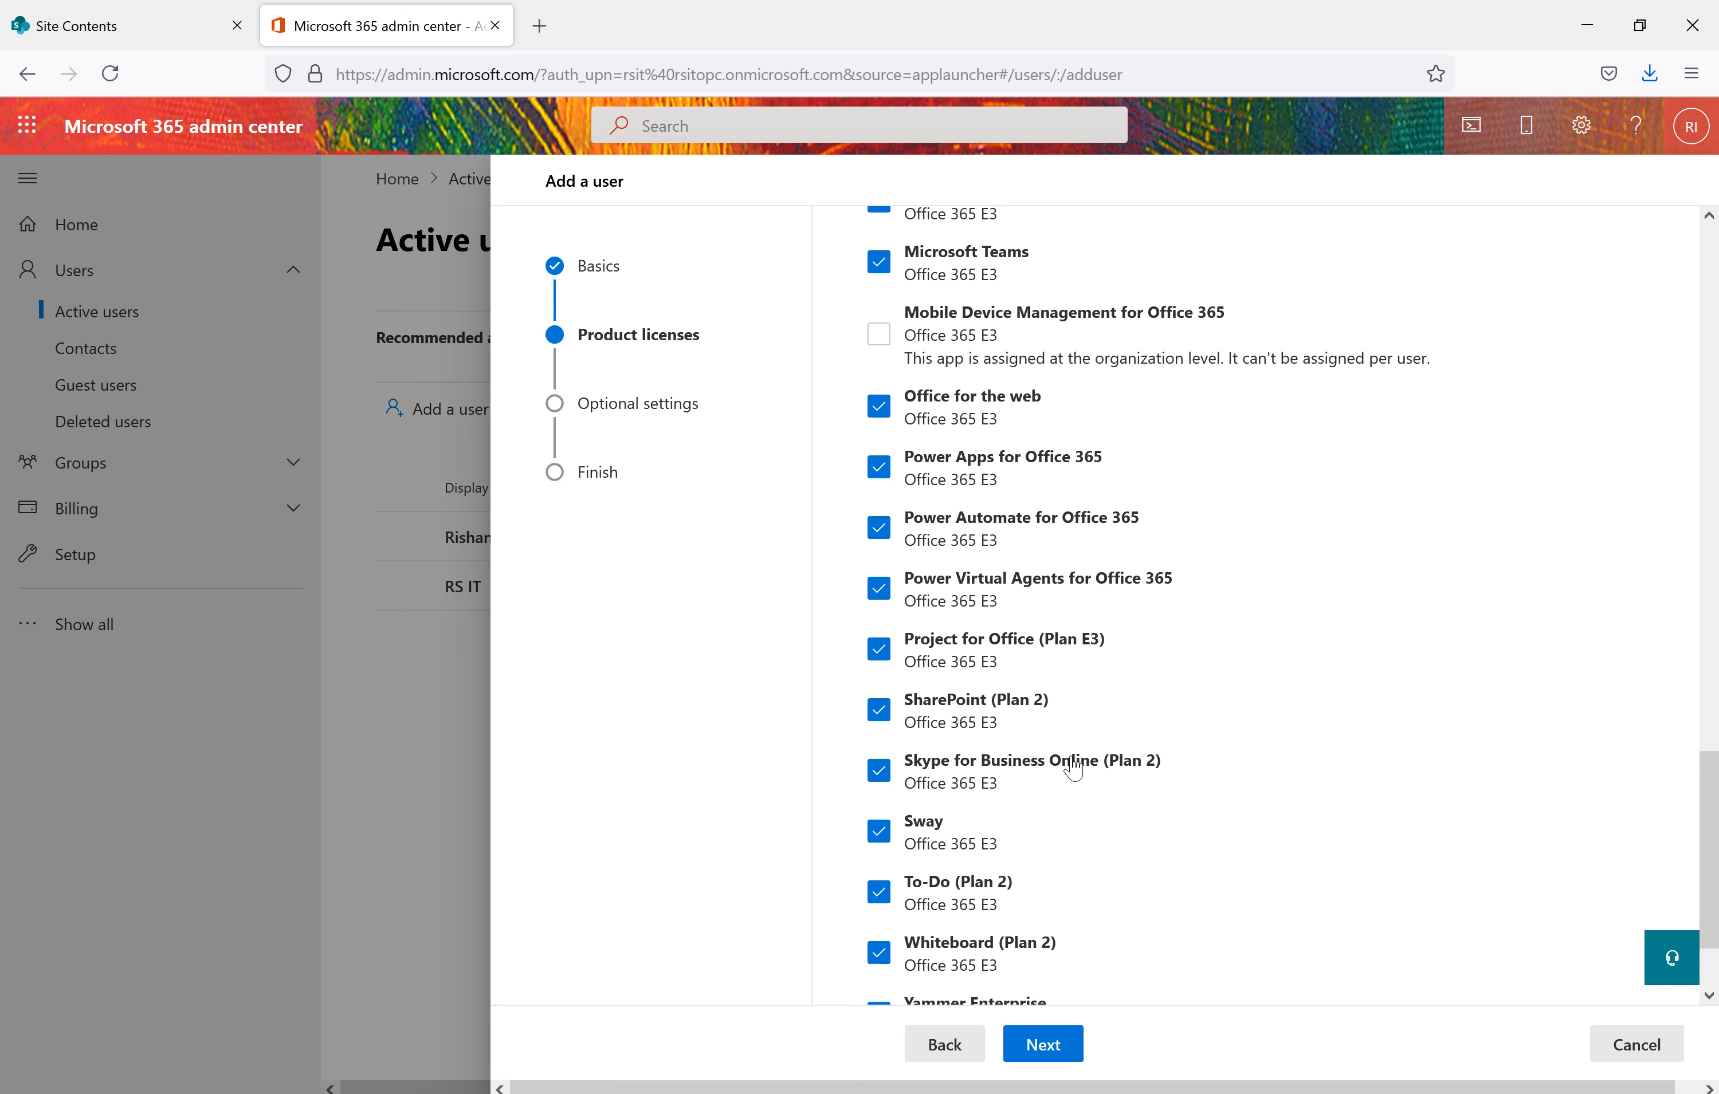
scroll(1069, 784, "up", 20)
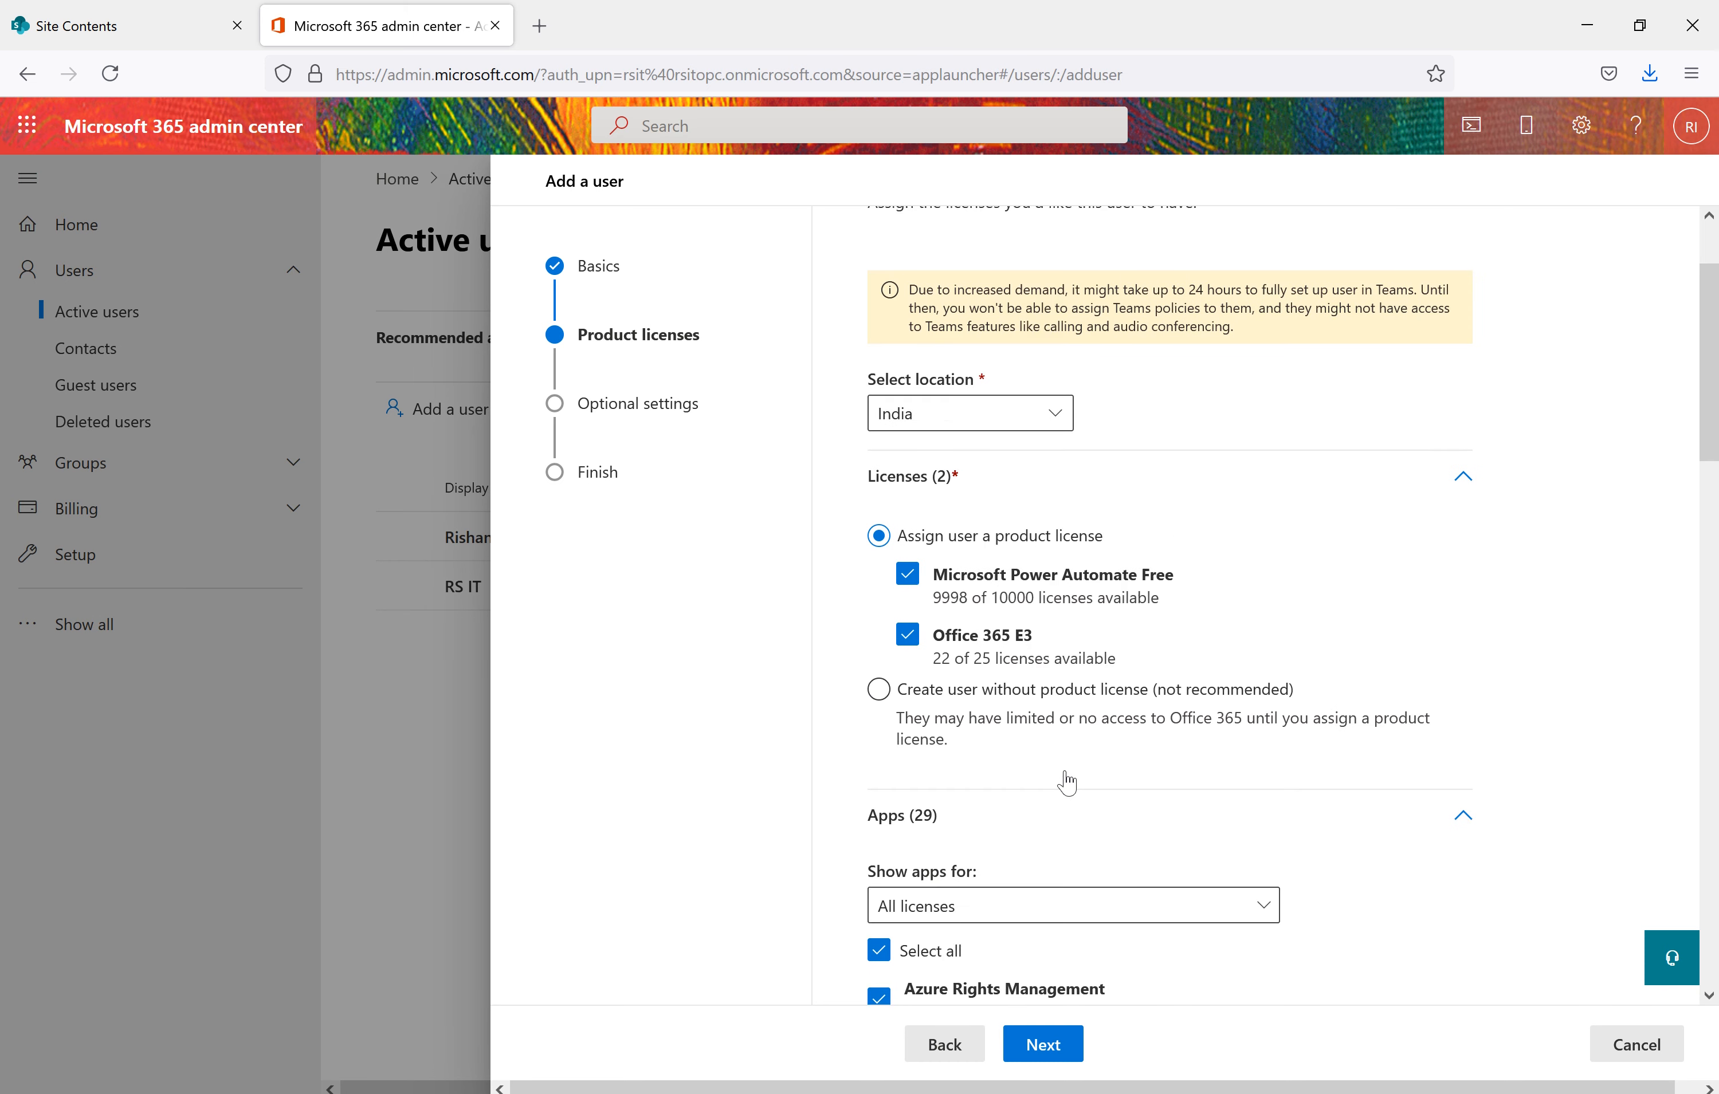
left_click(1064, 1046)
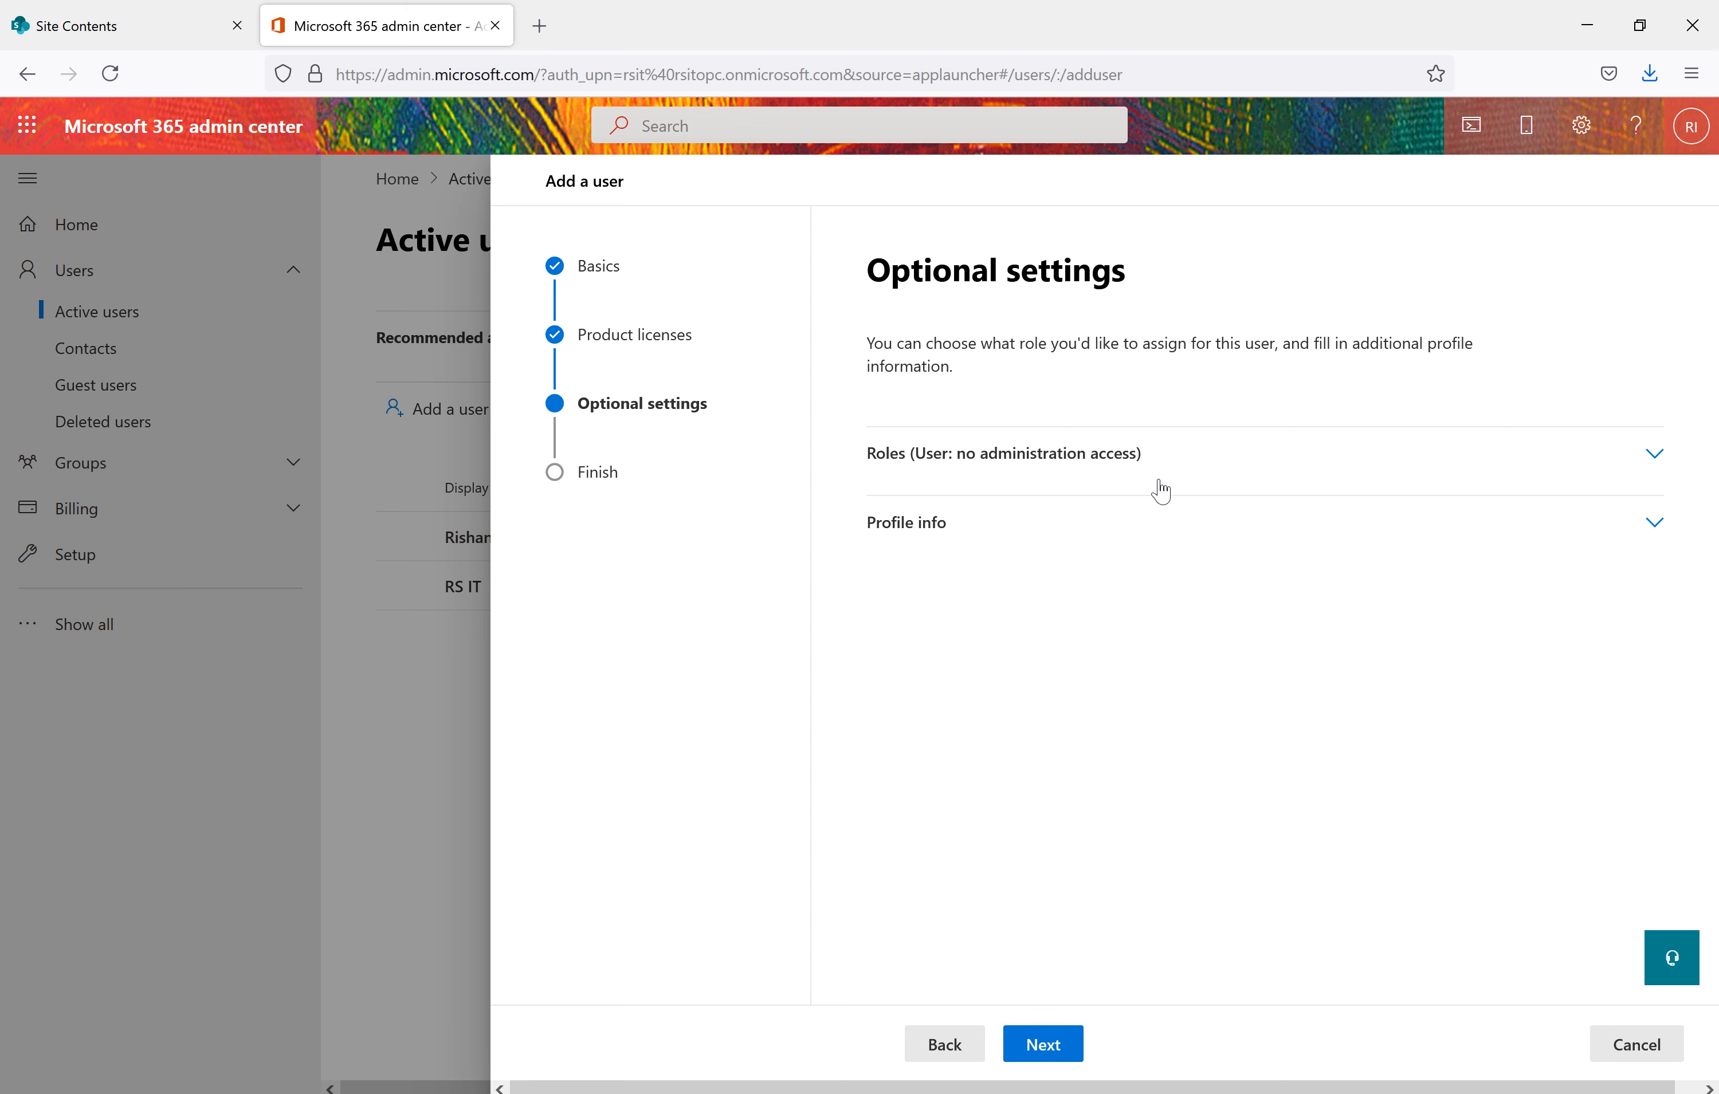
Look through the available admin roles, keep the User (no admin center access) role, and continue to the final review
left_click(1241, 478)
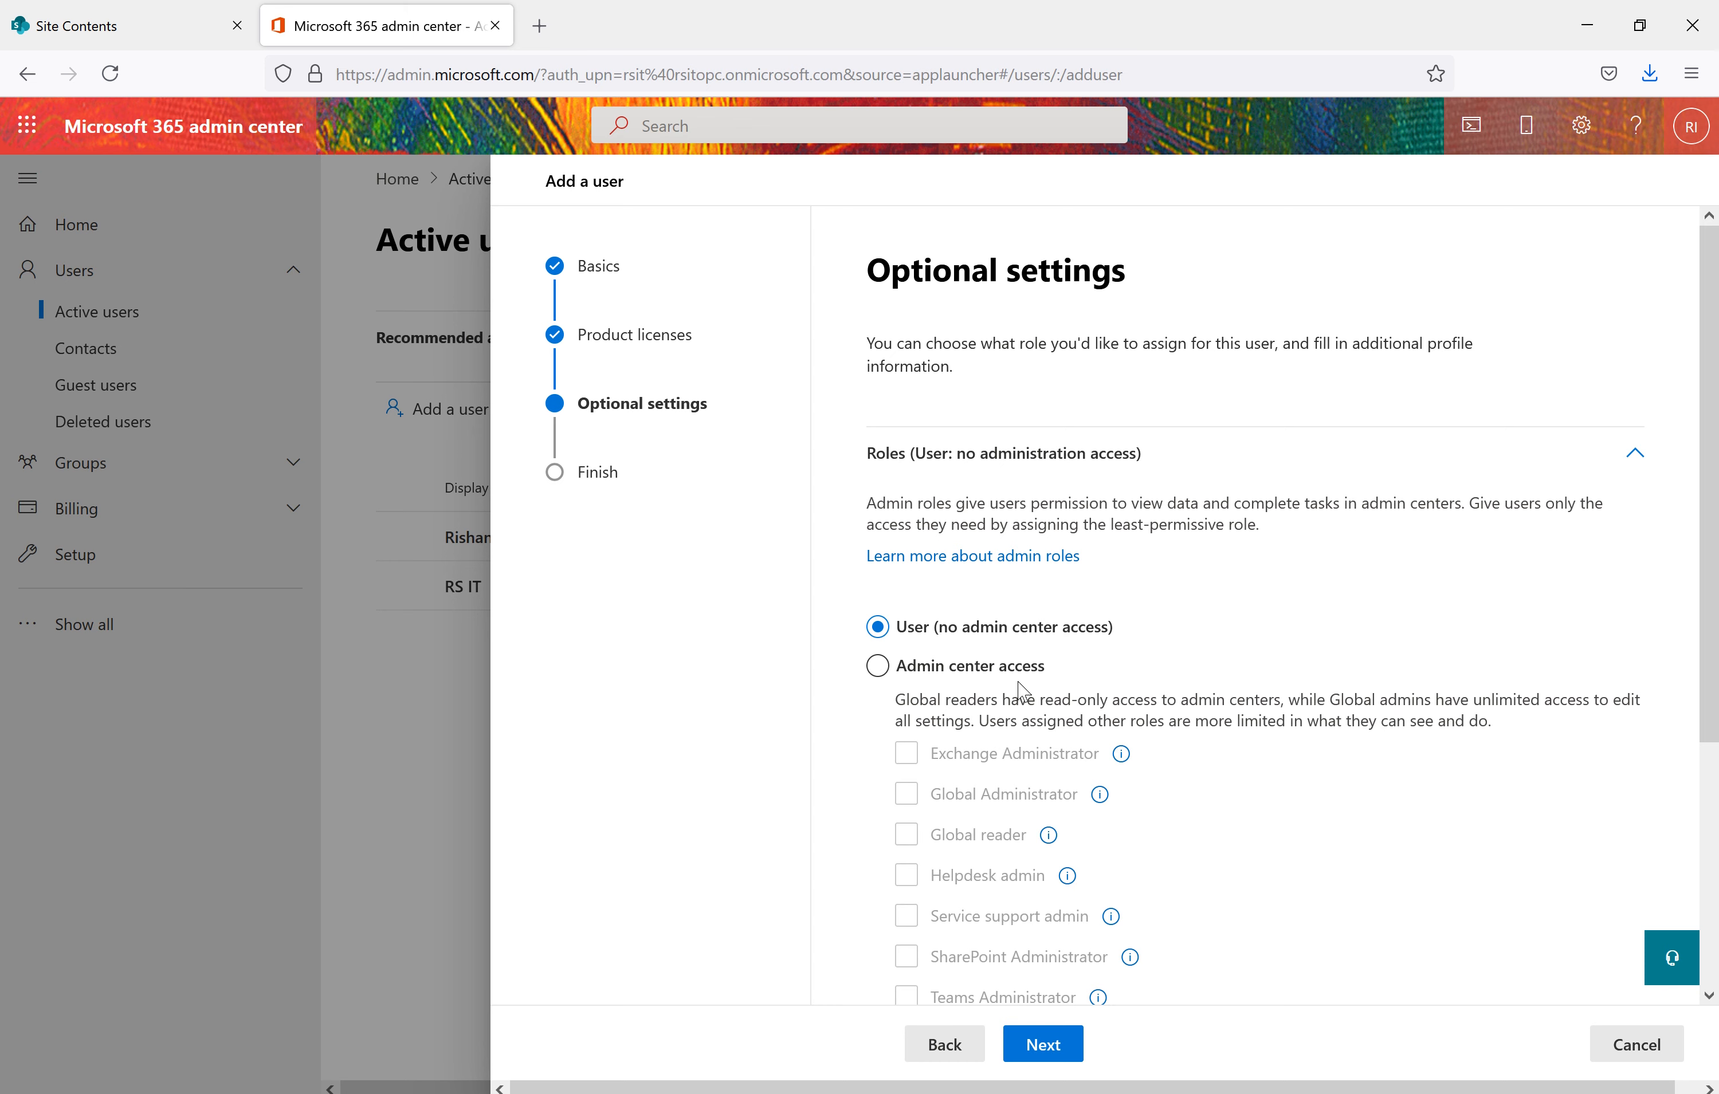
scroll(1009, 691, "down", 2)
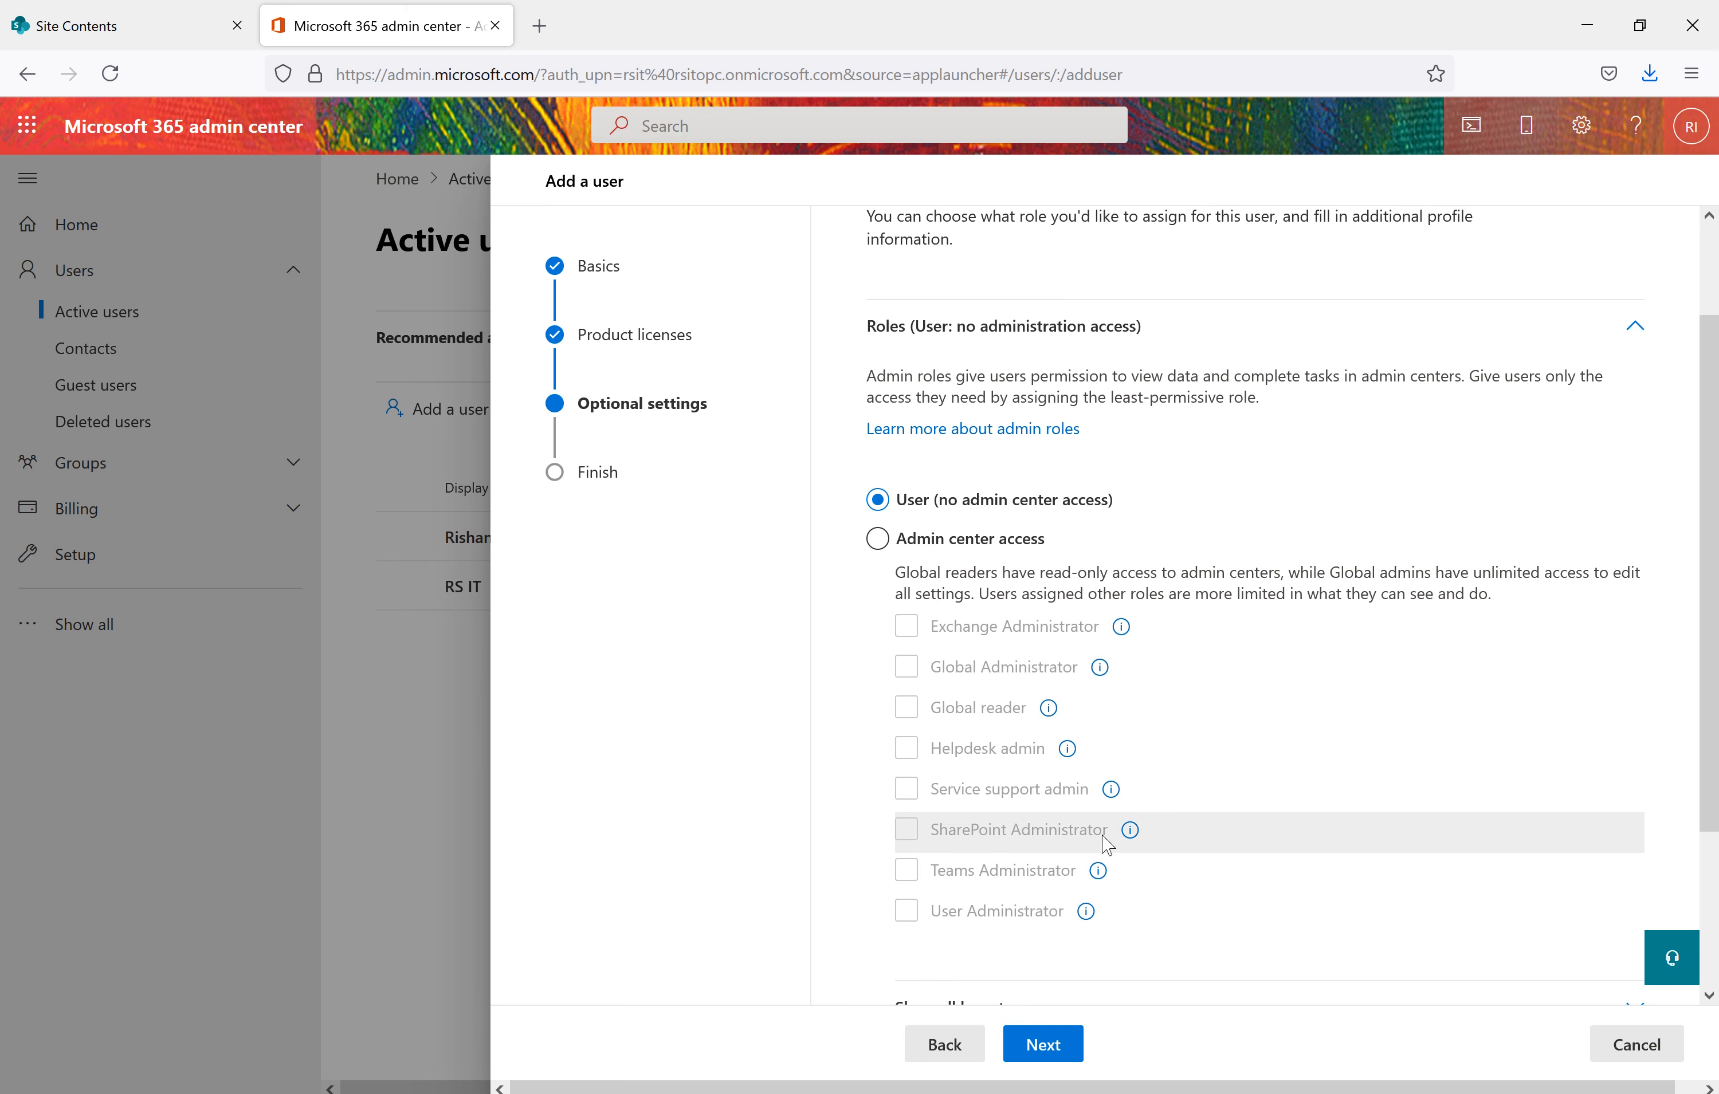
scroll(1000, 805, "down", 3)
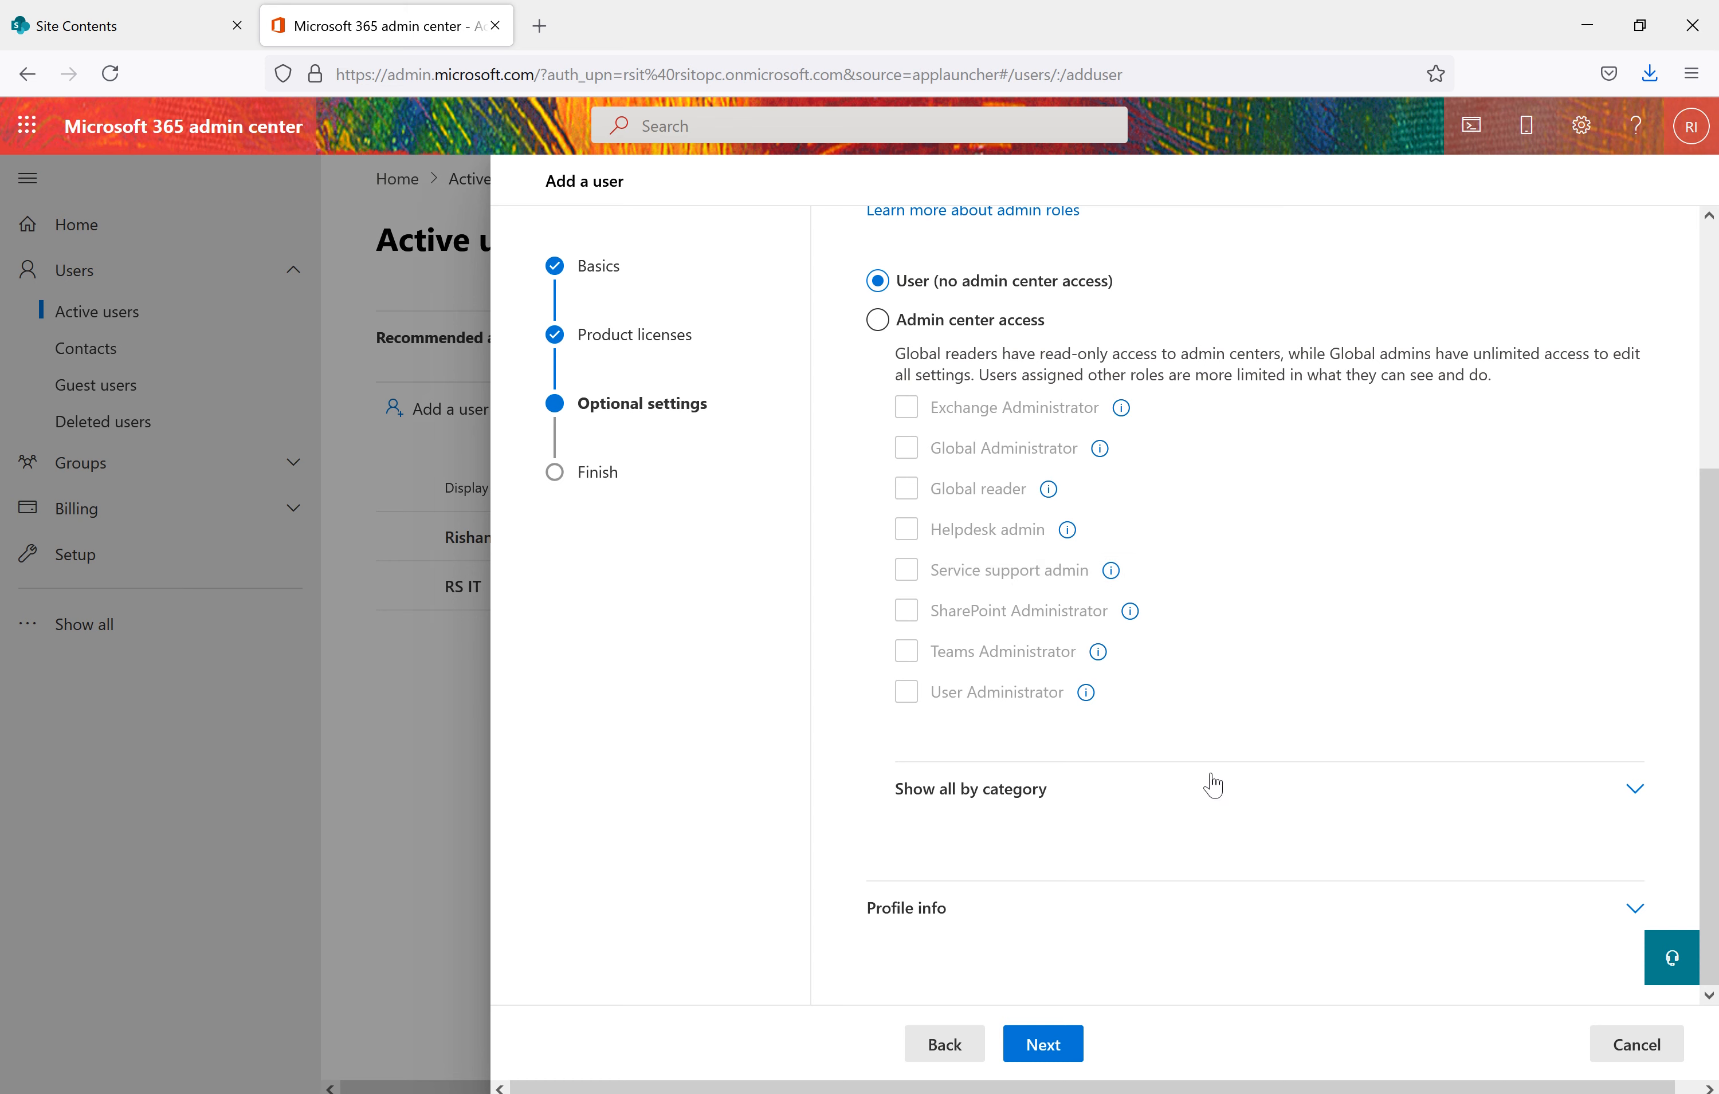
left_click(1042, 1044)
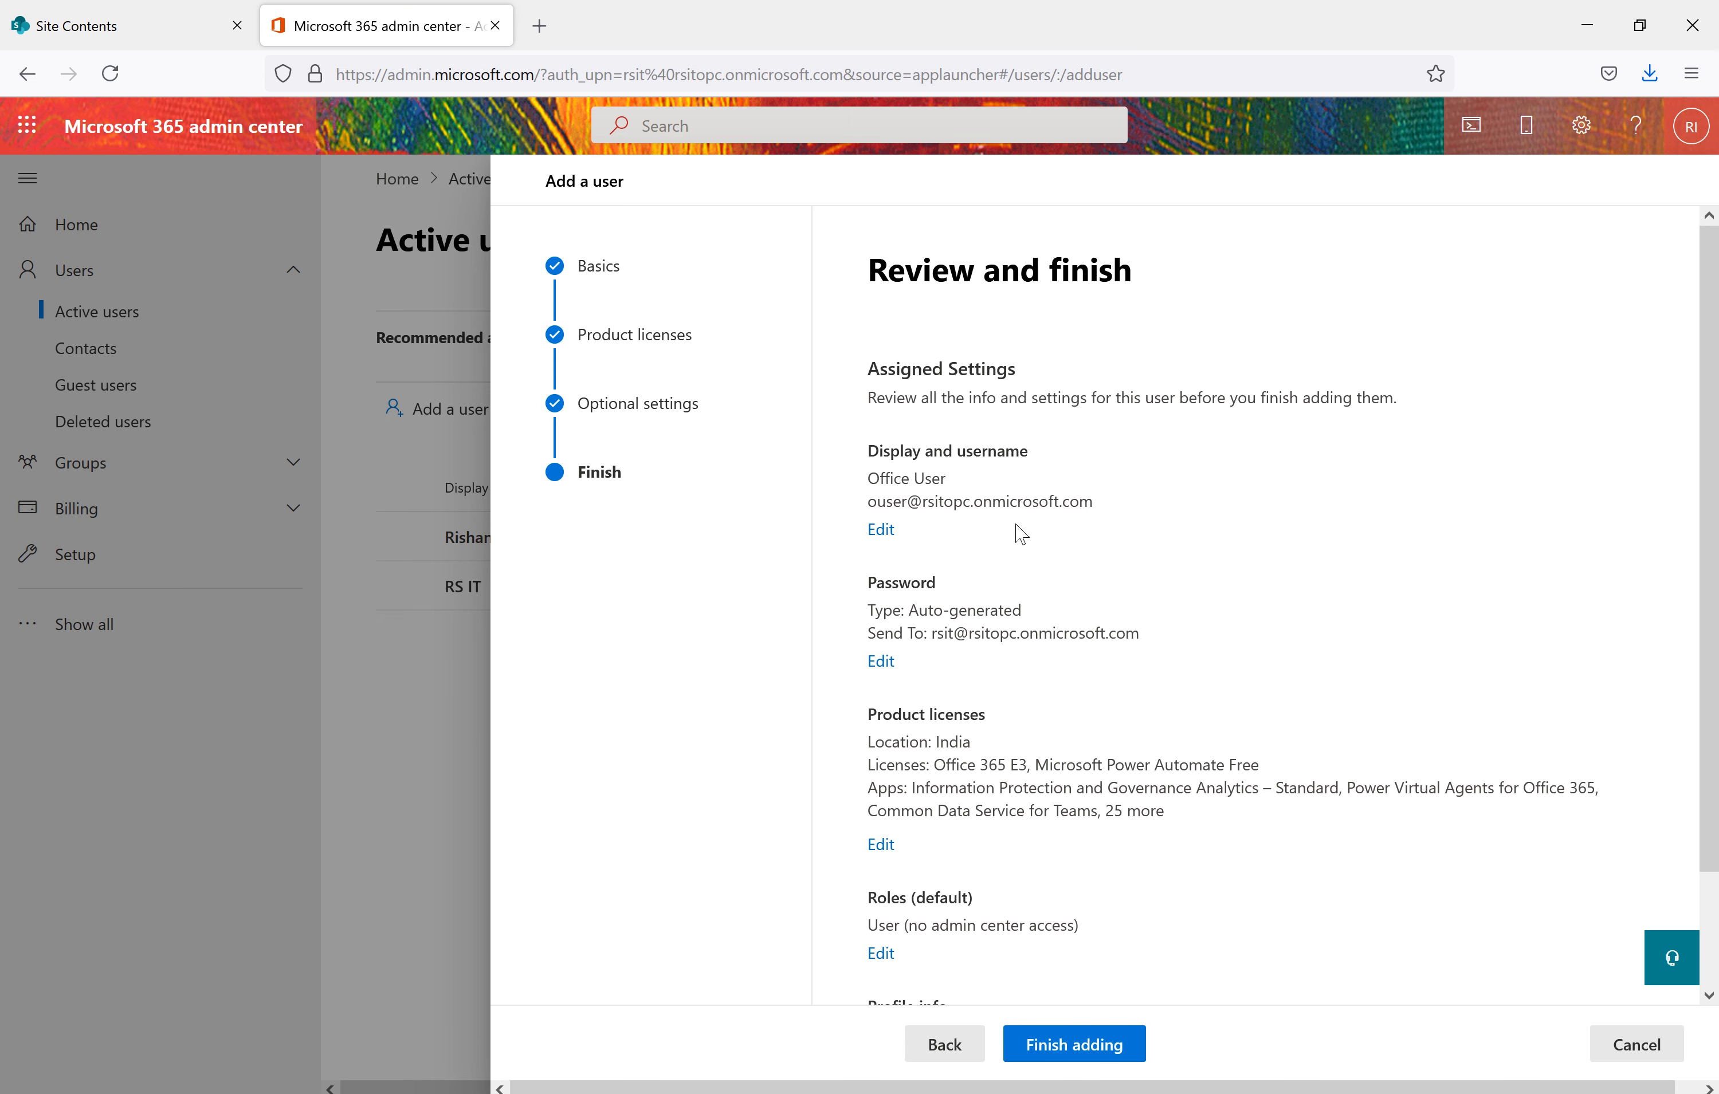
Review the new user's display name, username, password settings, product licenses, apps, role and profile info in the summary
triple_click(870, 480)
left_click_drag(1117, 507, 867, 519)
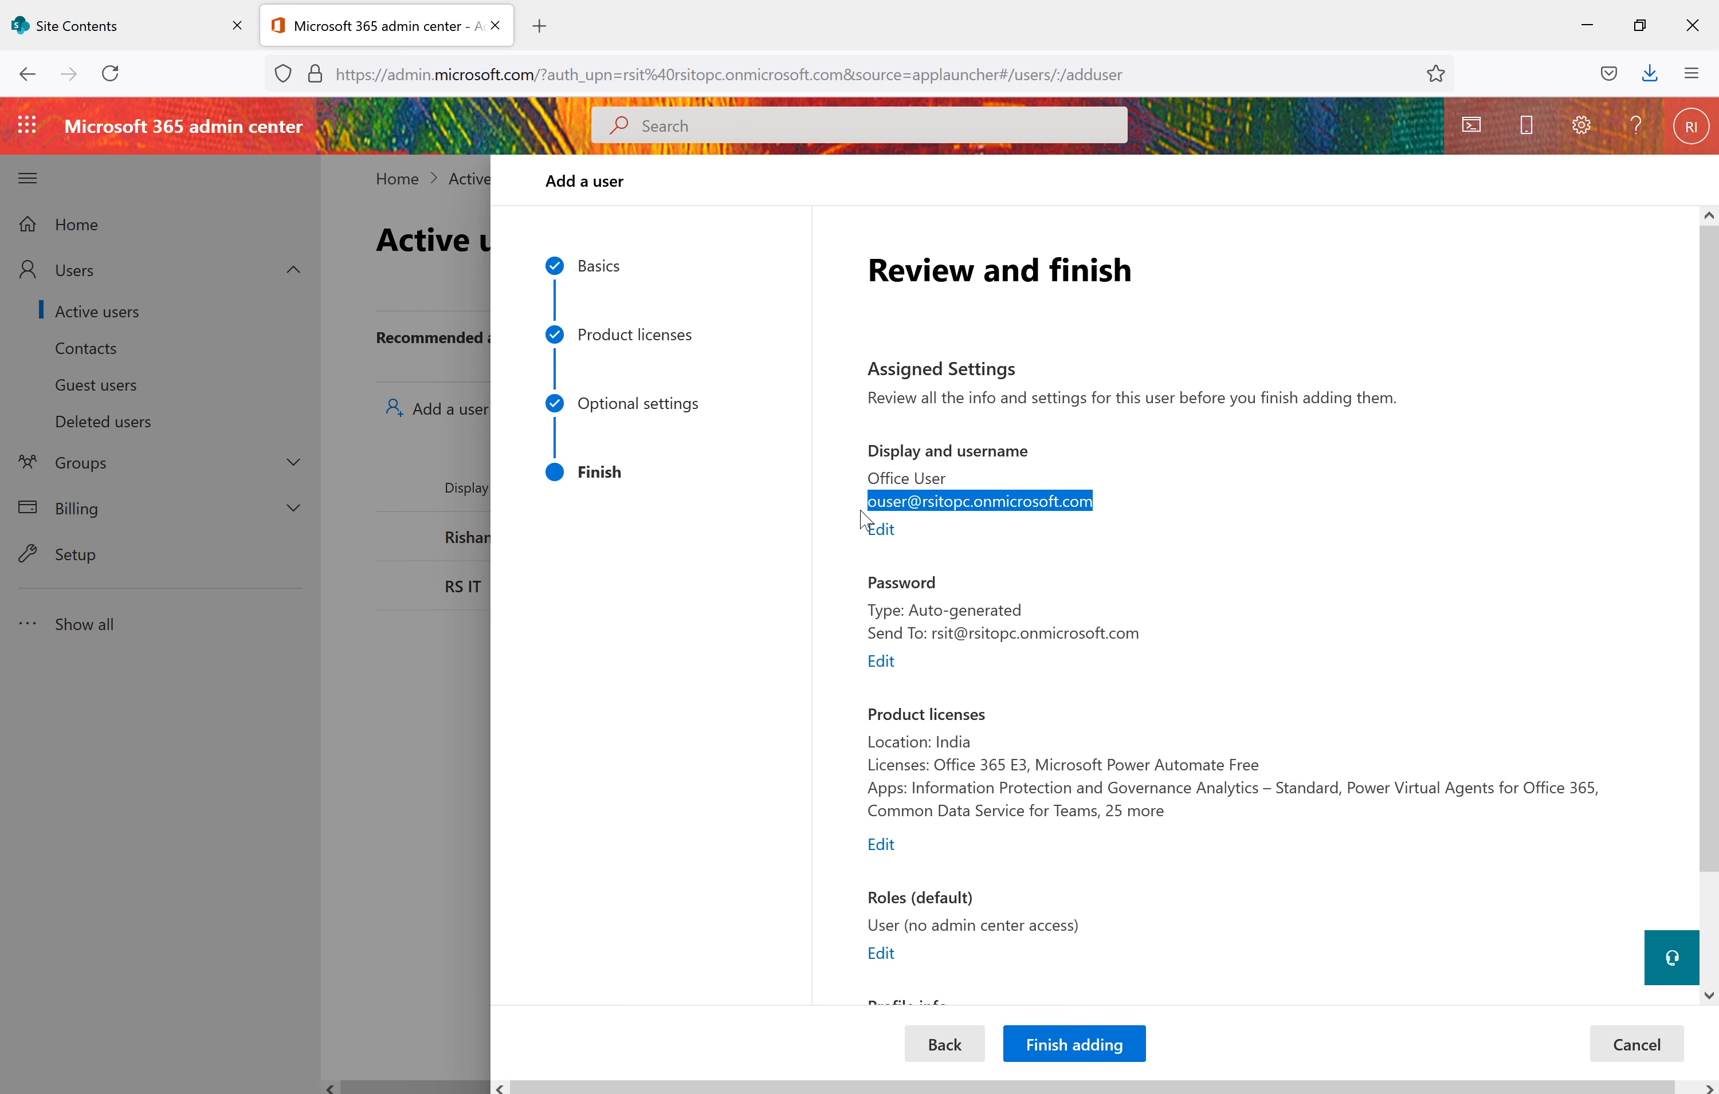
scroll(1414, 570, "down", 2)
left_click_drag(1024, 484, 910, 489)
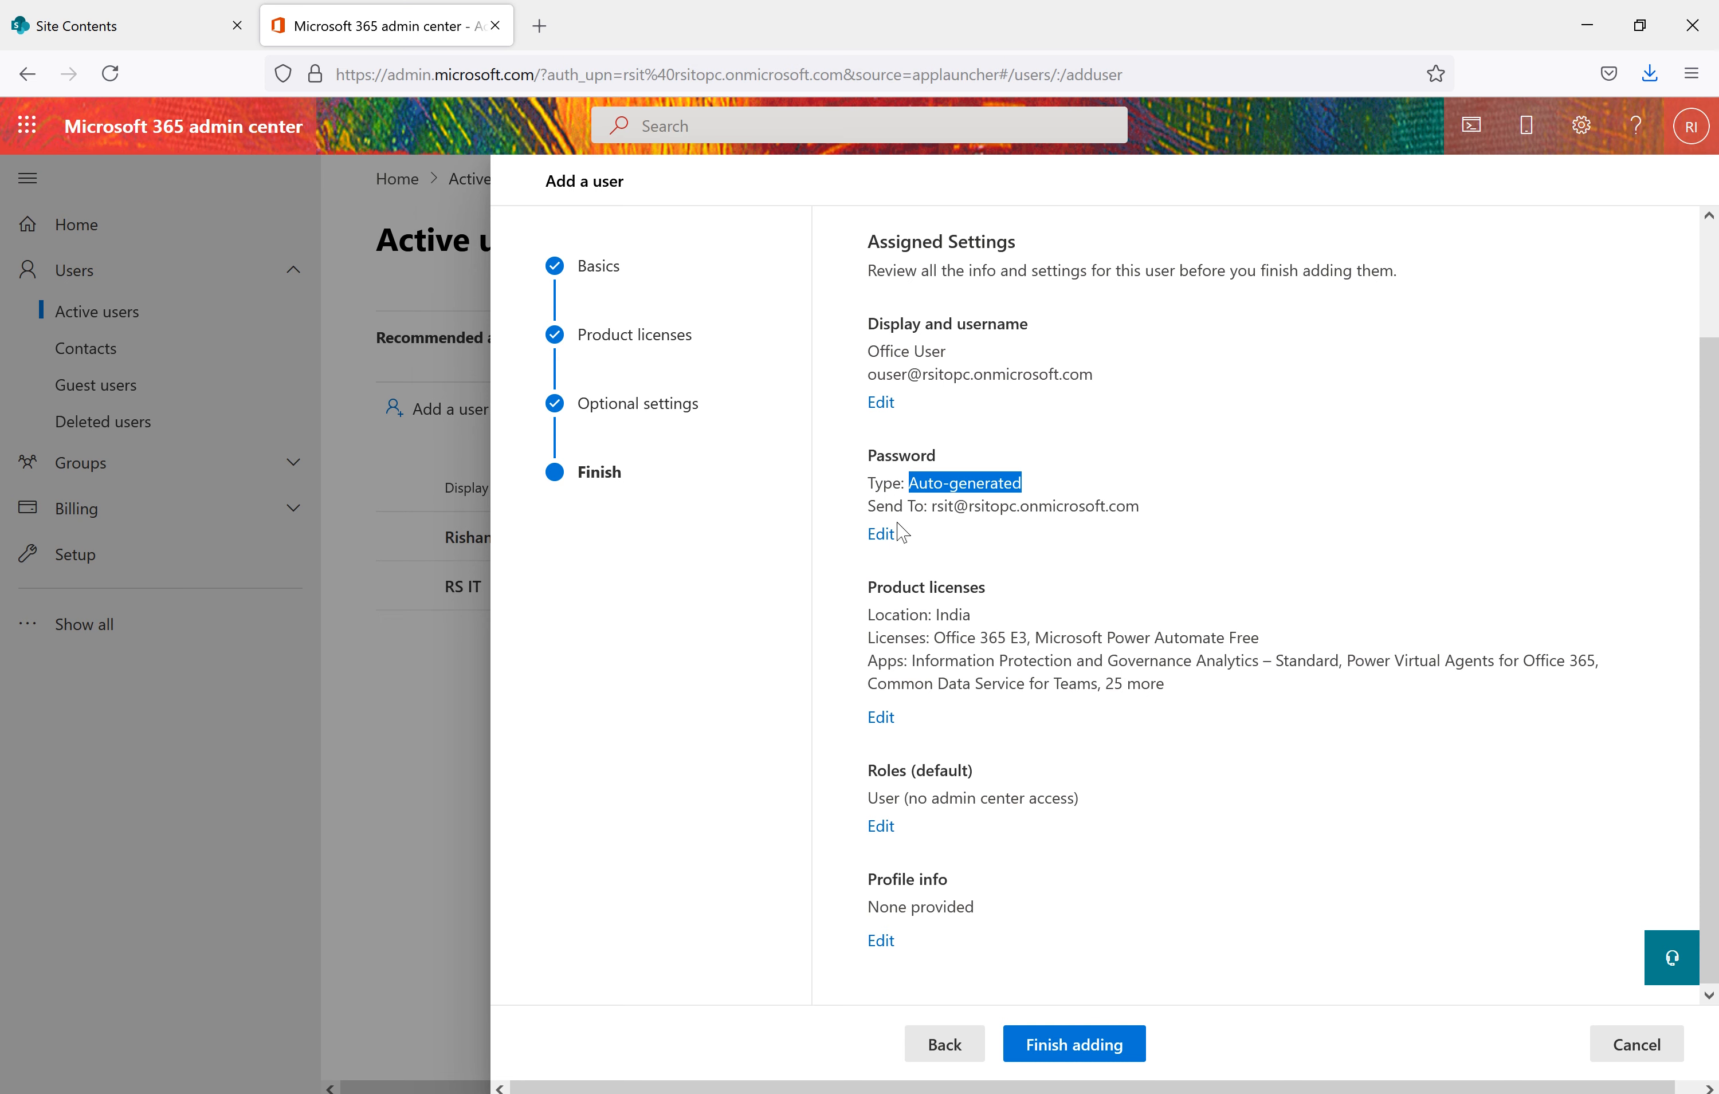
left_click_drag(1141, 508, 923, 510)
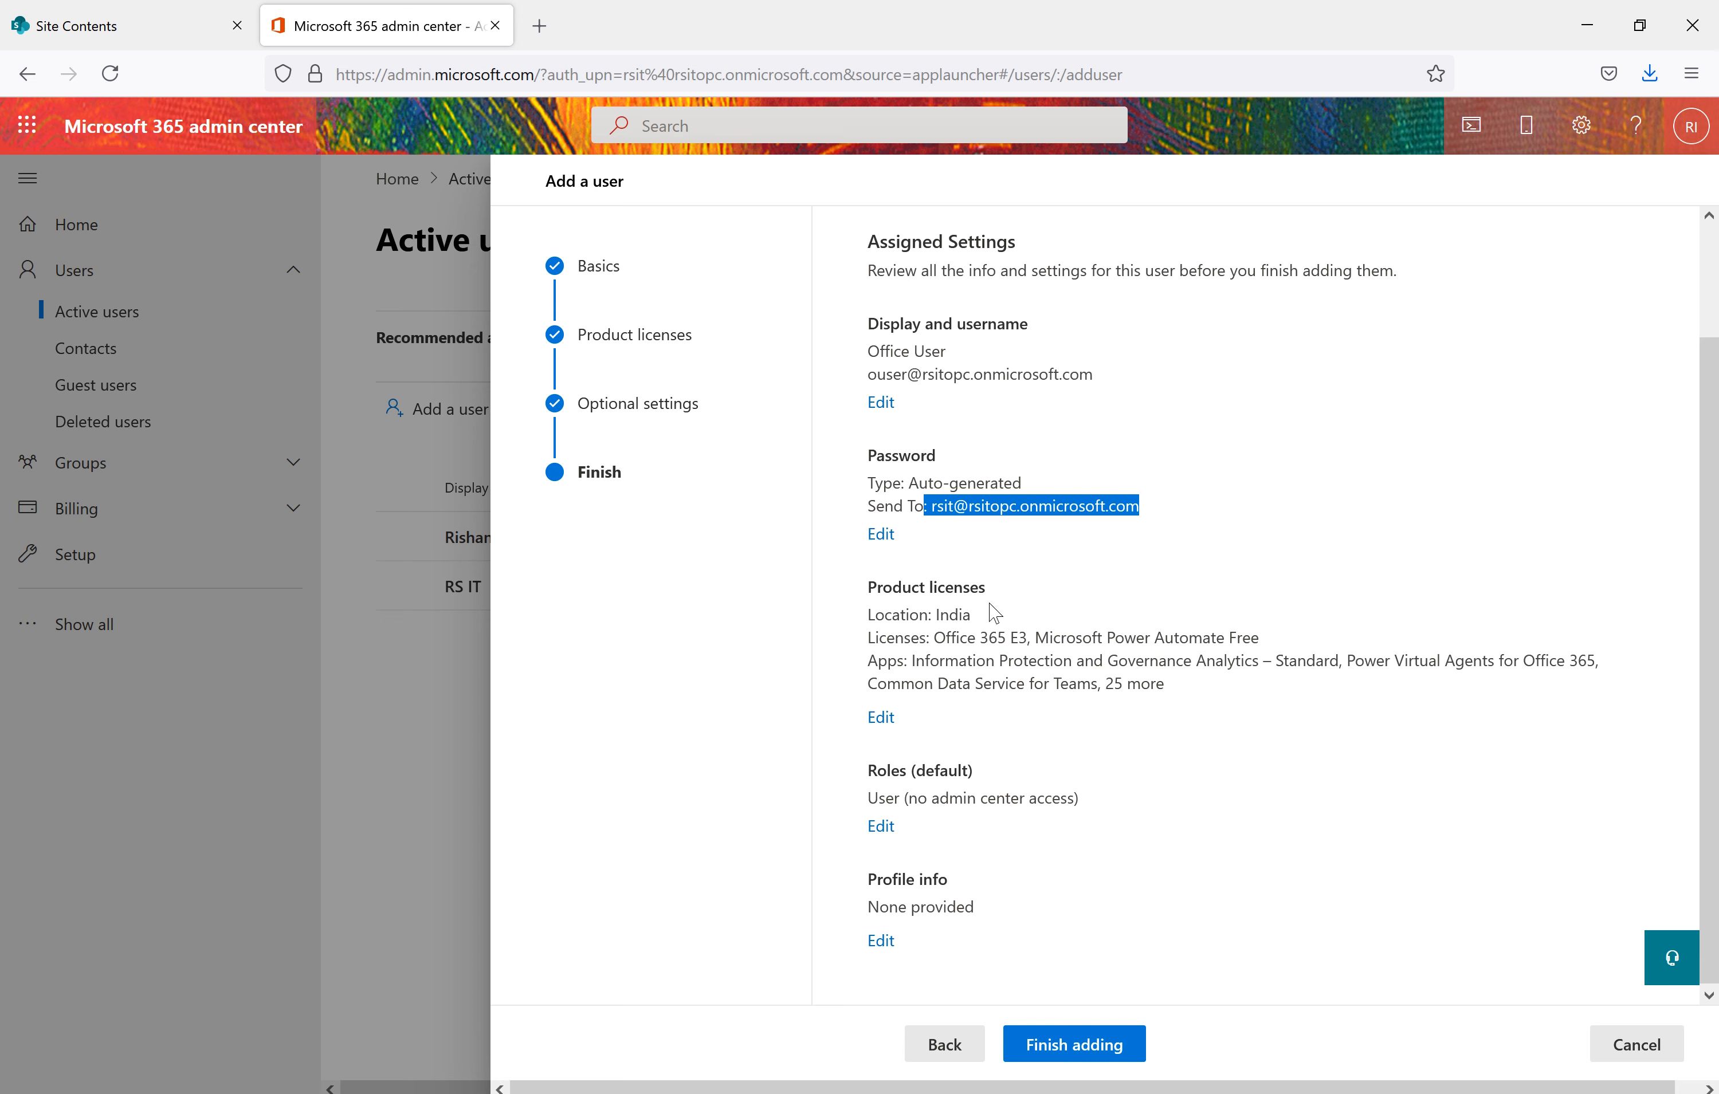
left_click_drag(1002, 599, 873, 591)
left_click_drag(993, 623, 872, 616)
left_click_drag(1273, 639, 937, 637)
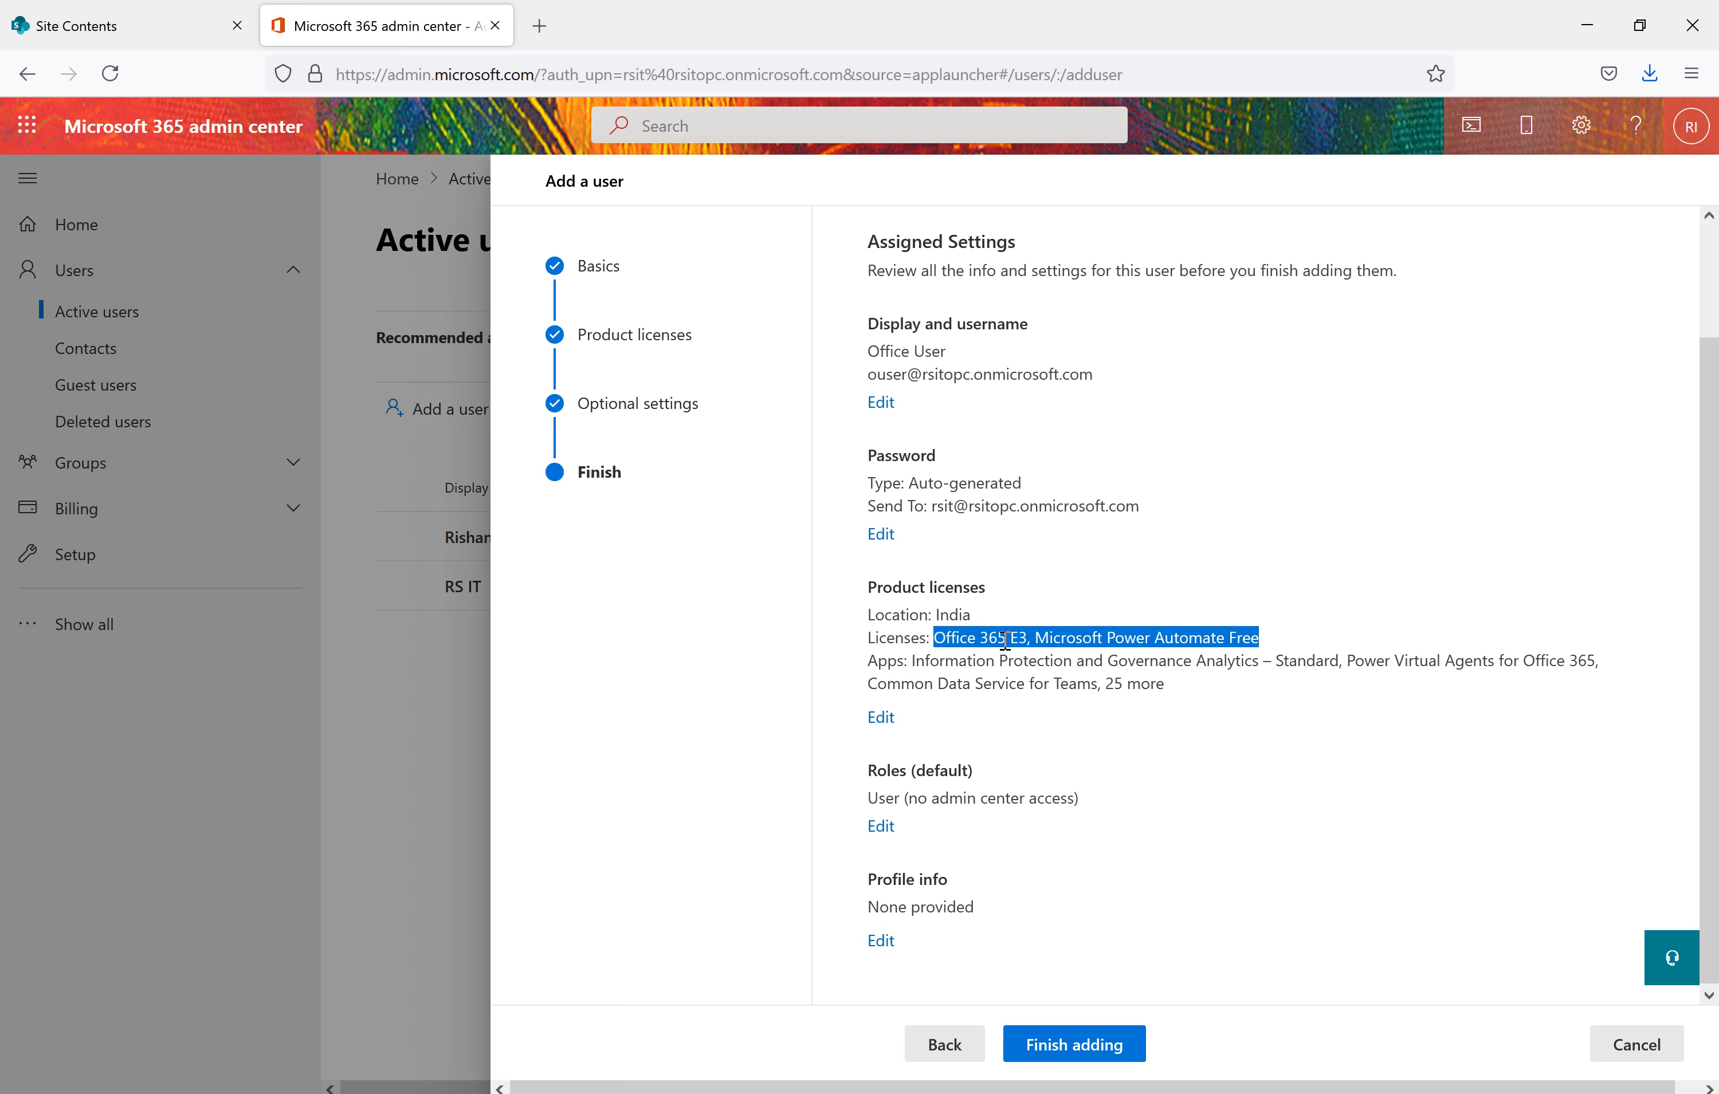
left_click(1328, 764)
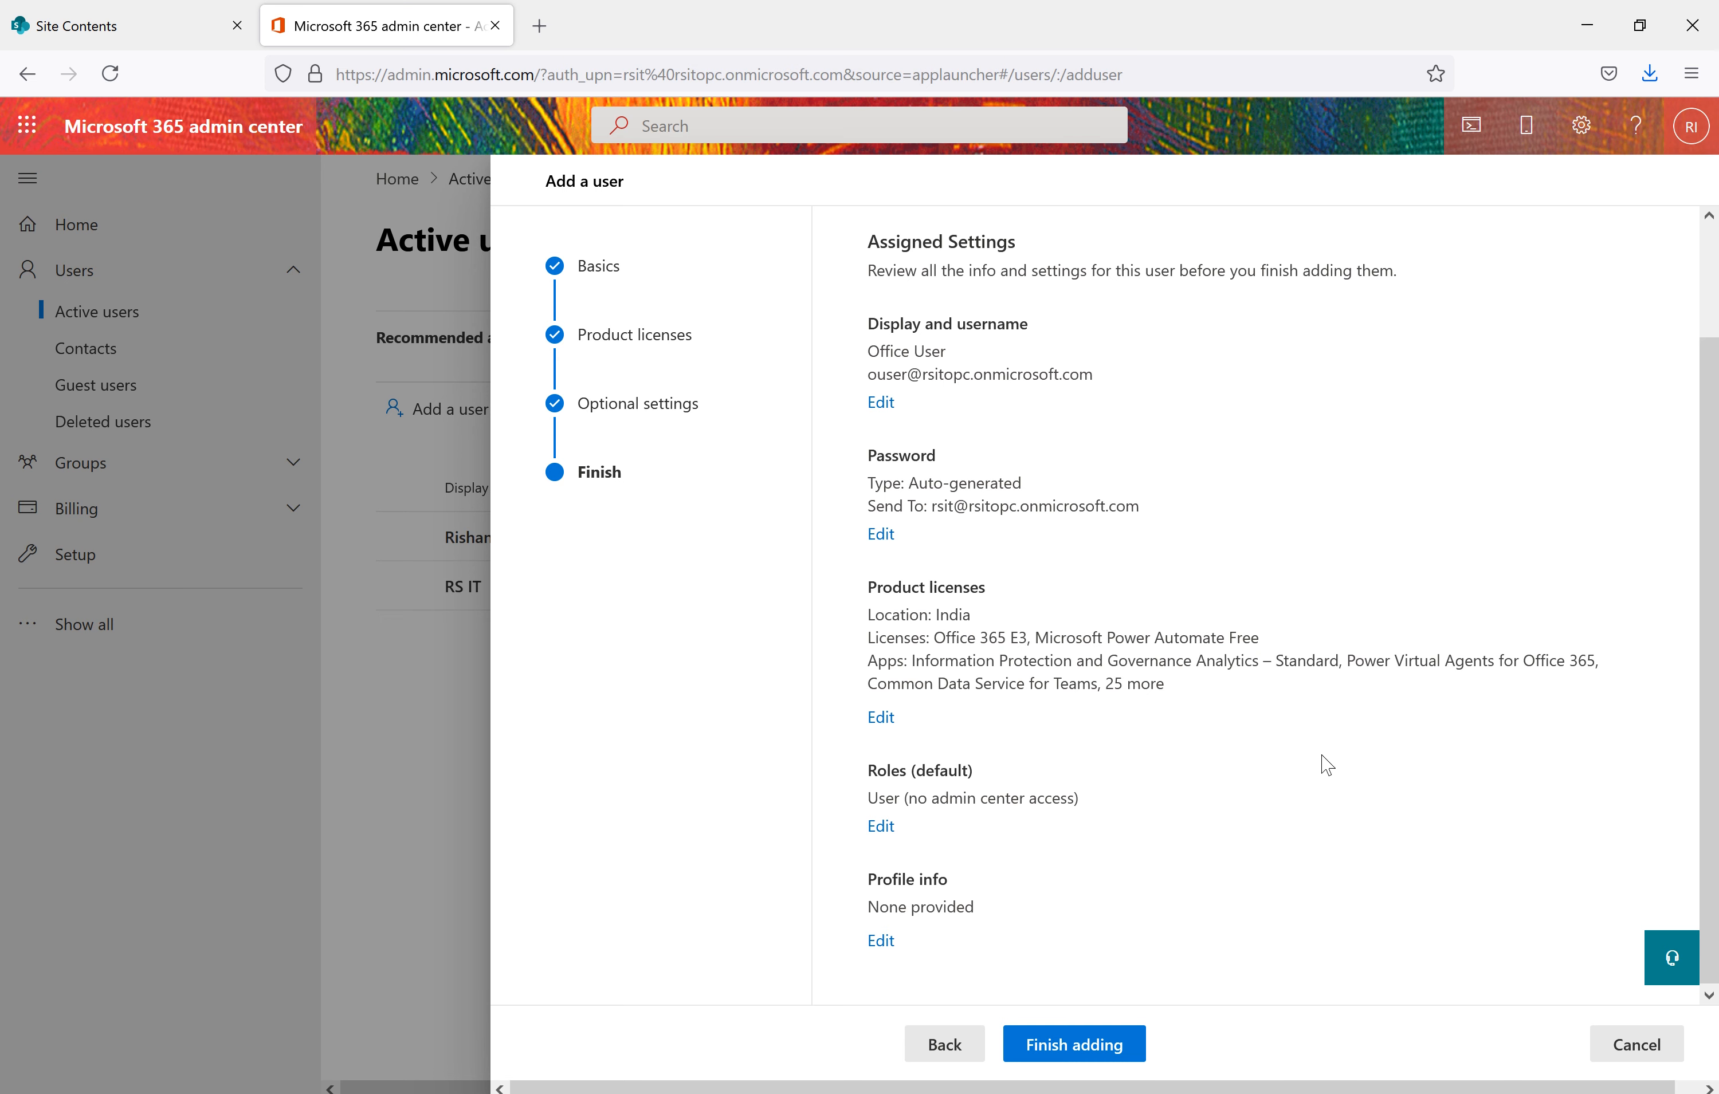
left_click_drag(912, 661, 877, 679)
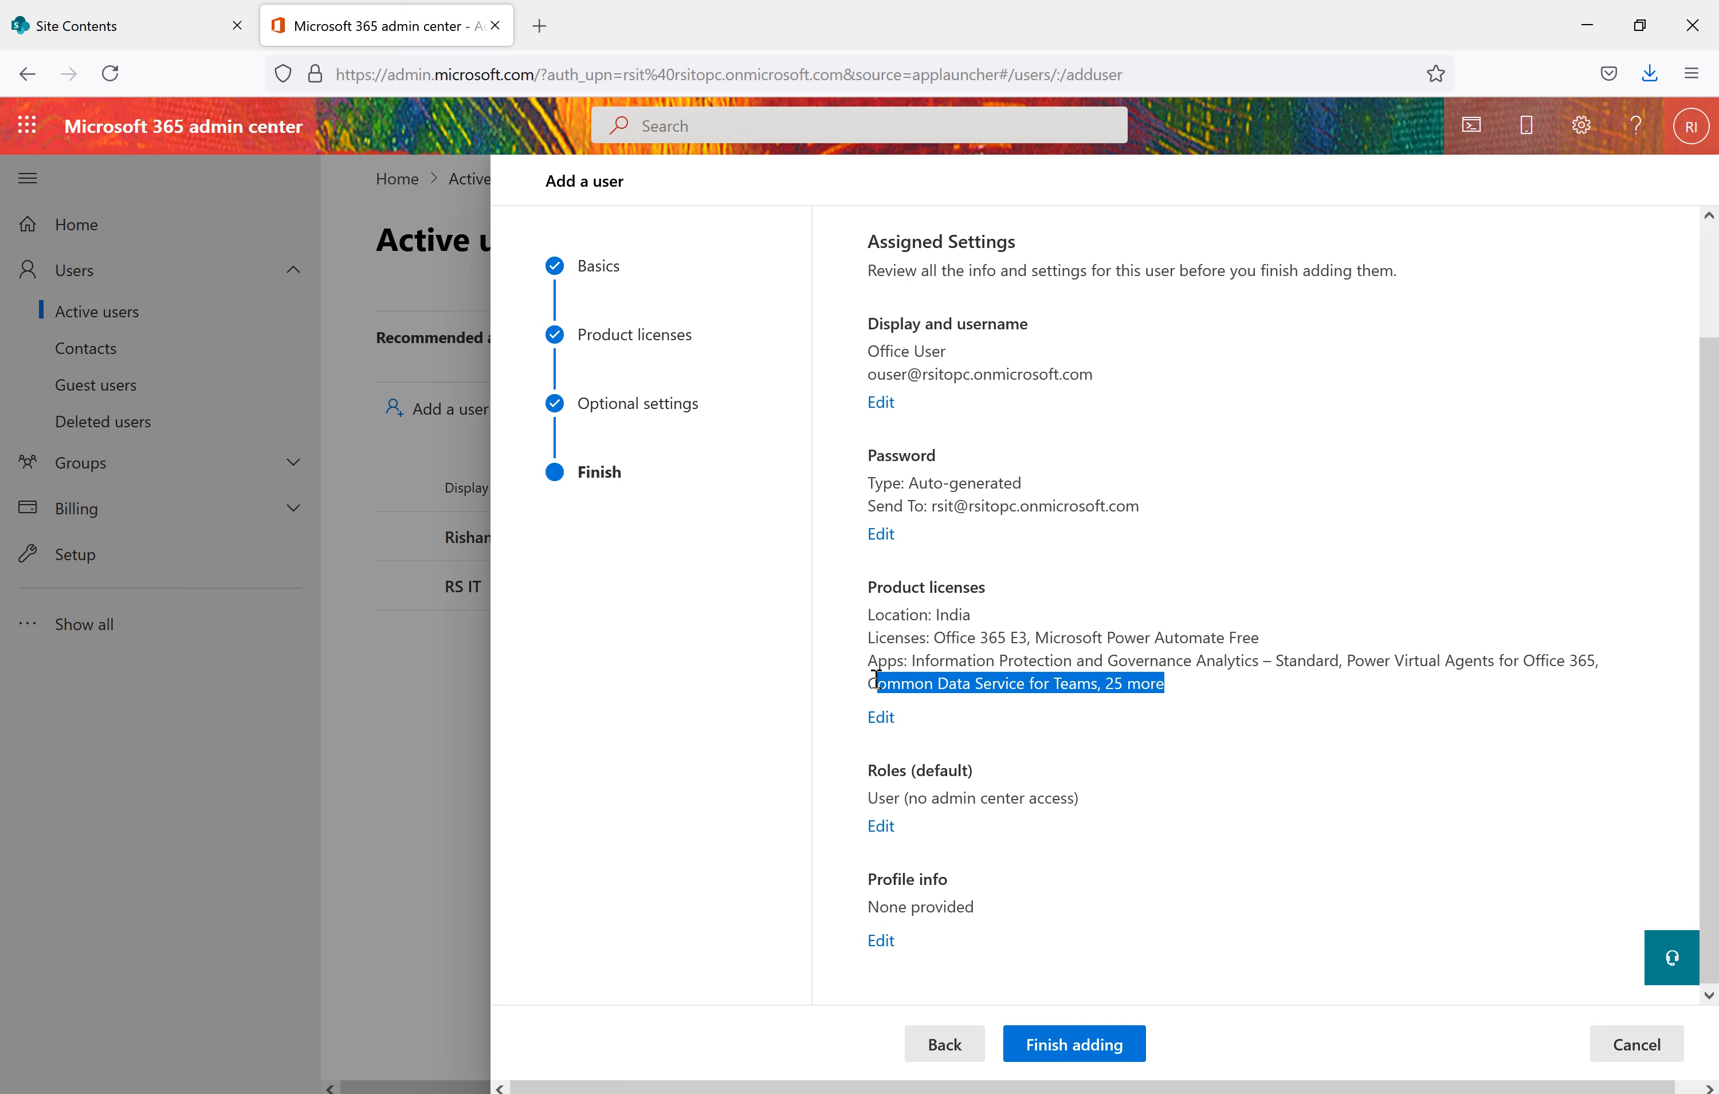
left_click(1286, 725)
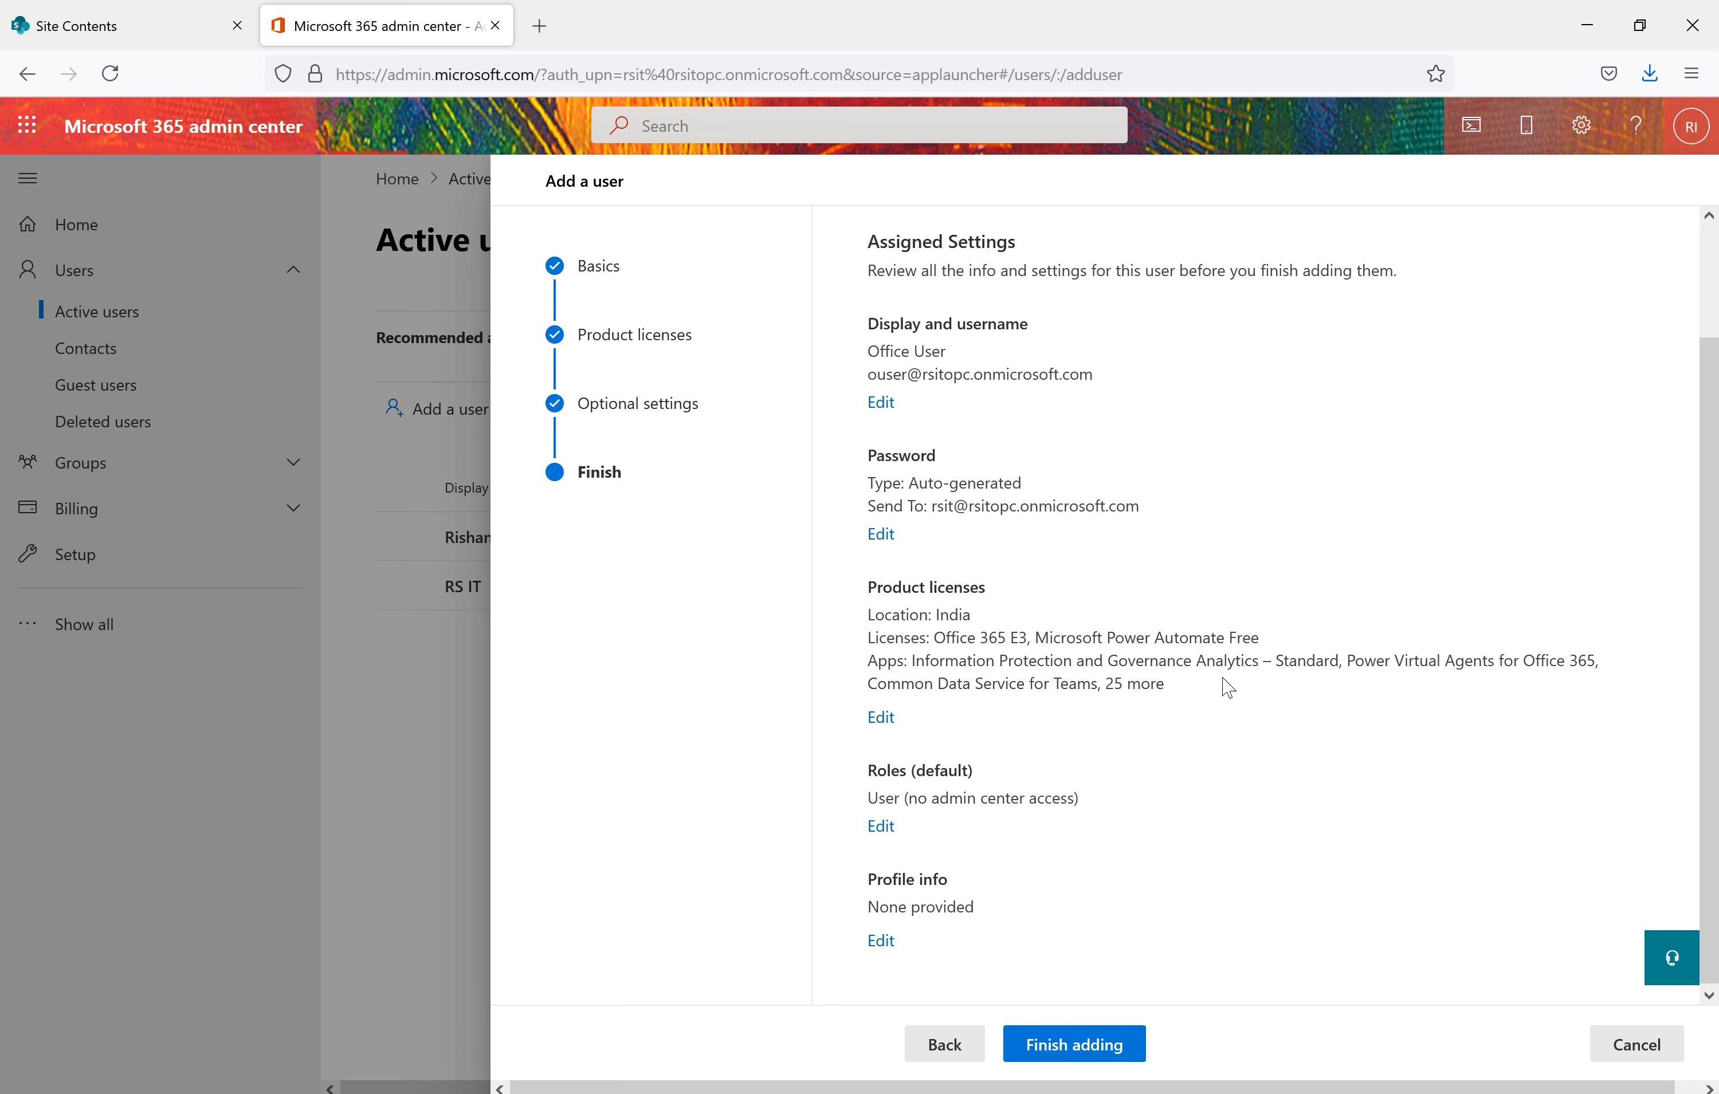
scroll(967, 783, "down", 1)
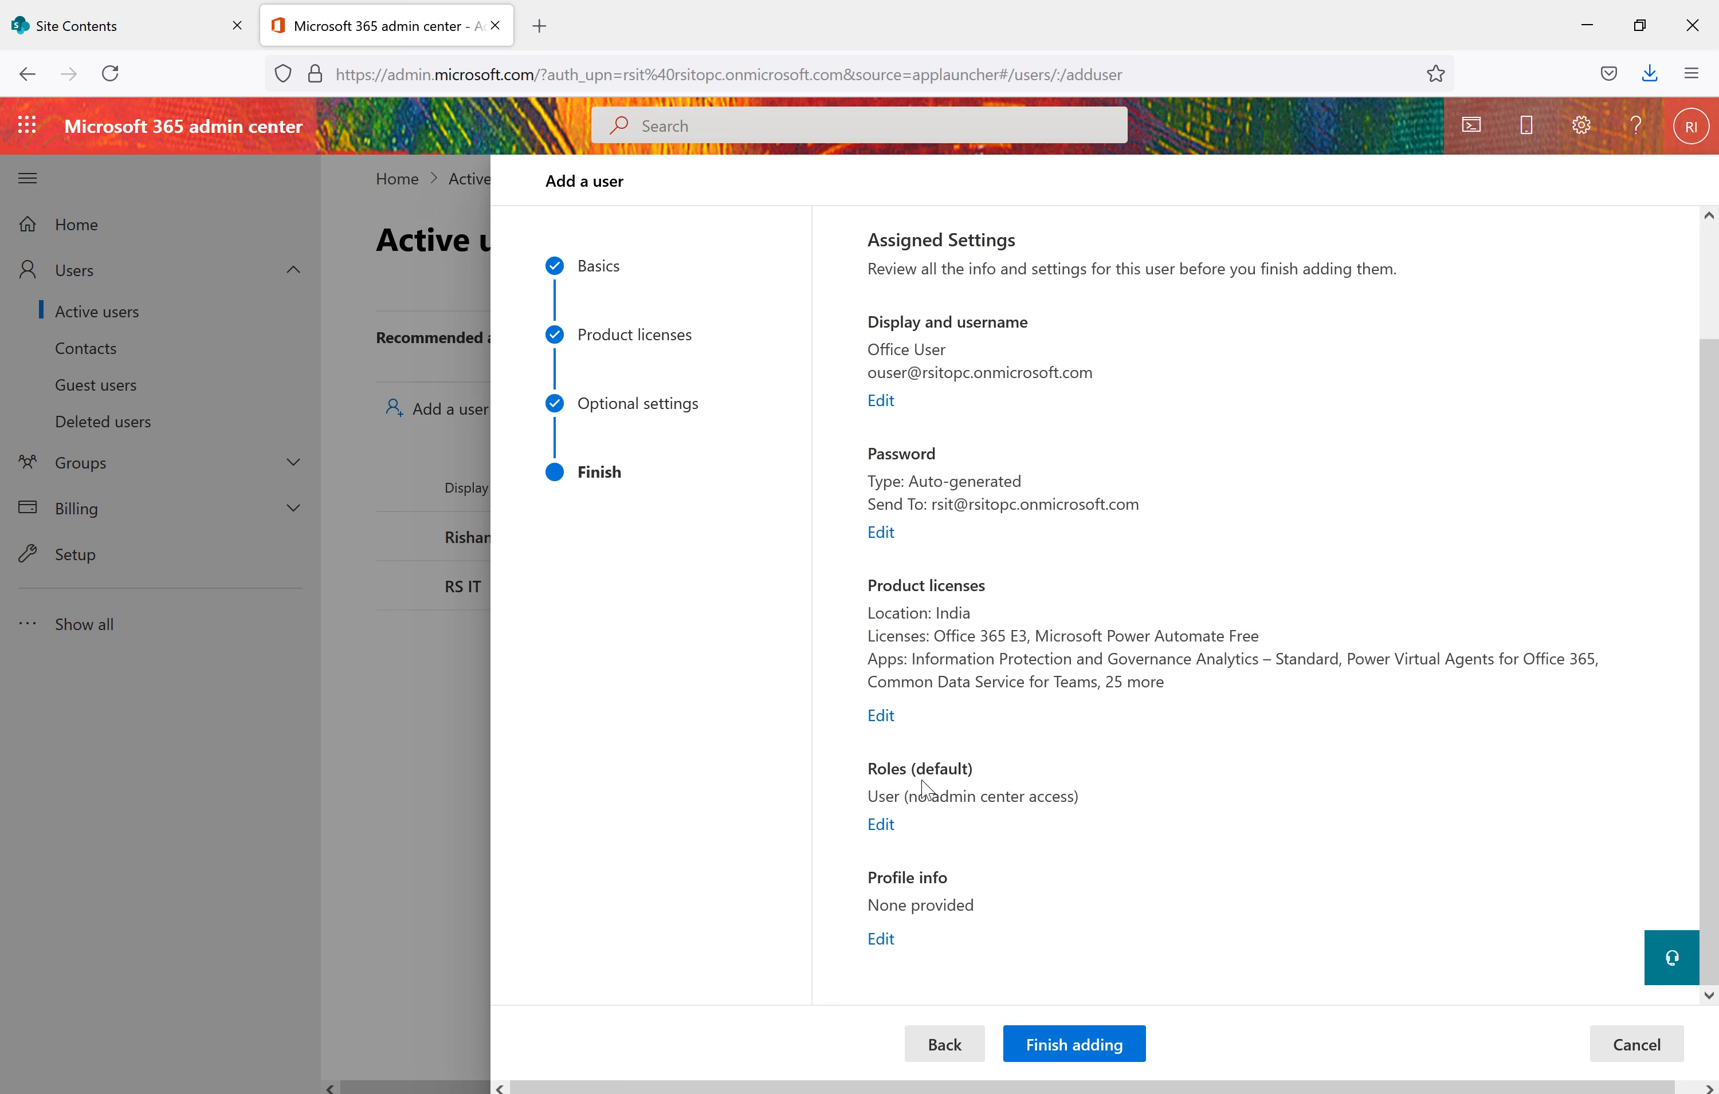
left_click_drag(1079, 796, 873, 797)
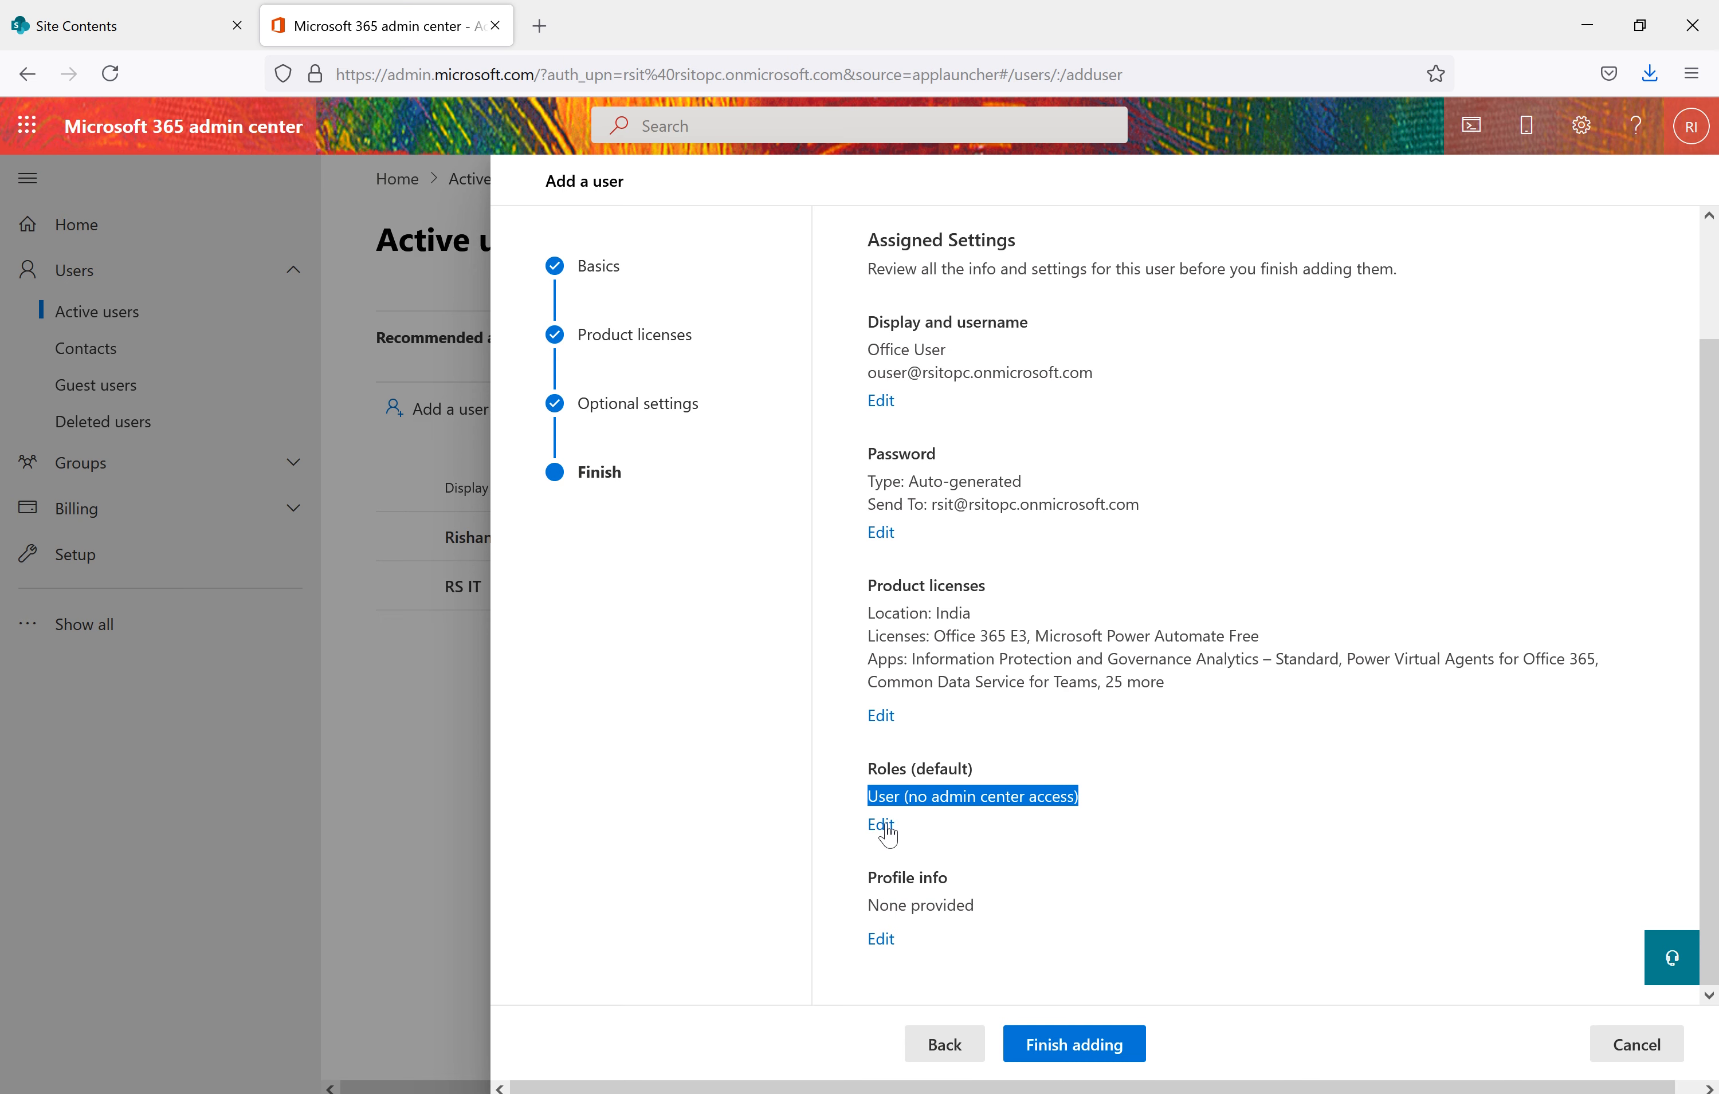
left_click_drag(955, 878, 872, 882)
left_click_drag(1001, 909, 886, 892)
left_click(1145, 861)
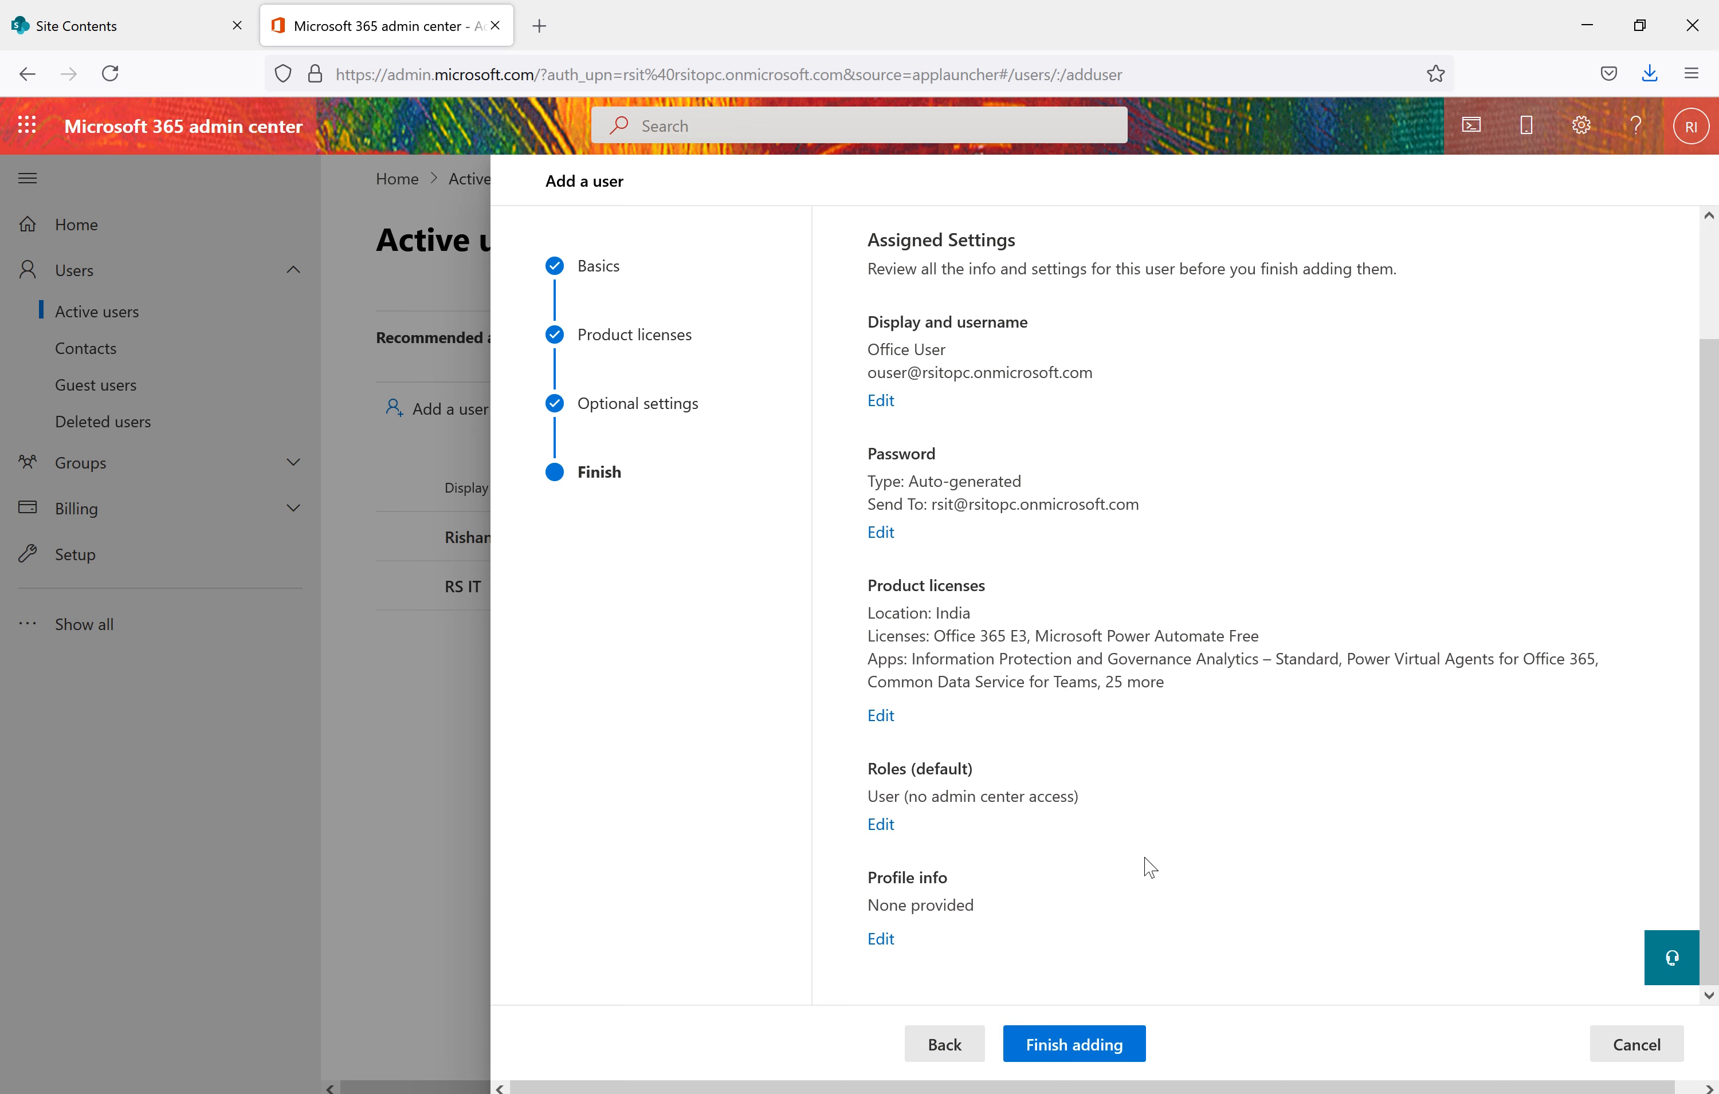
Finish adding the user and check the created account's user details and assigned licenses
left_click(1076, 1052)
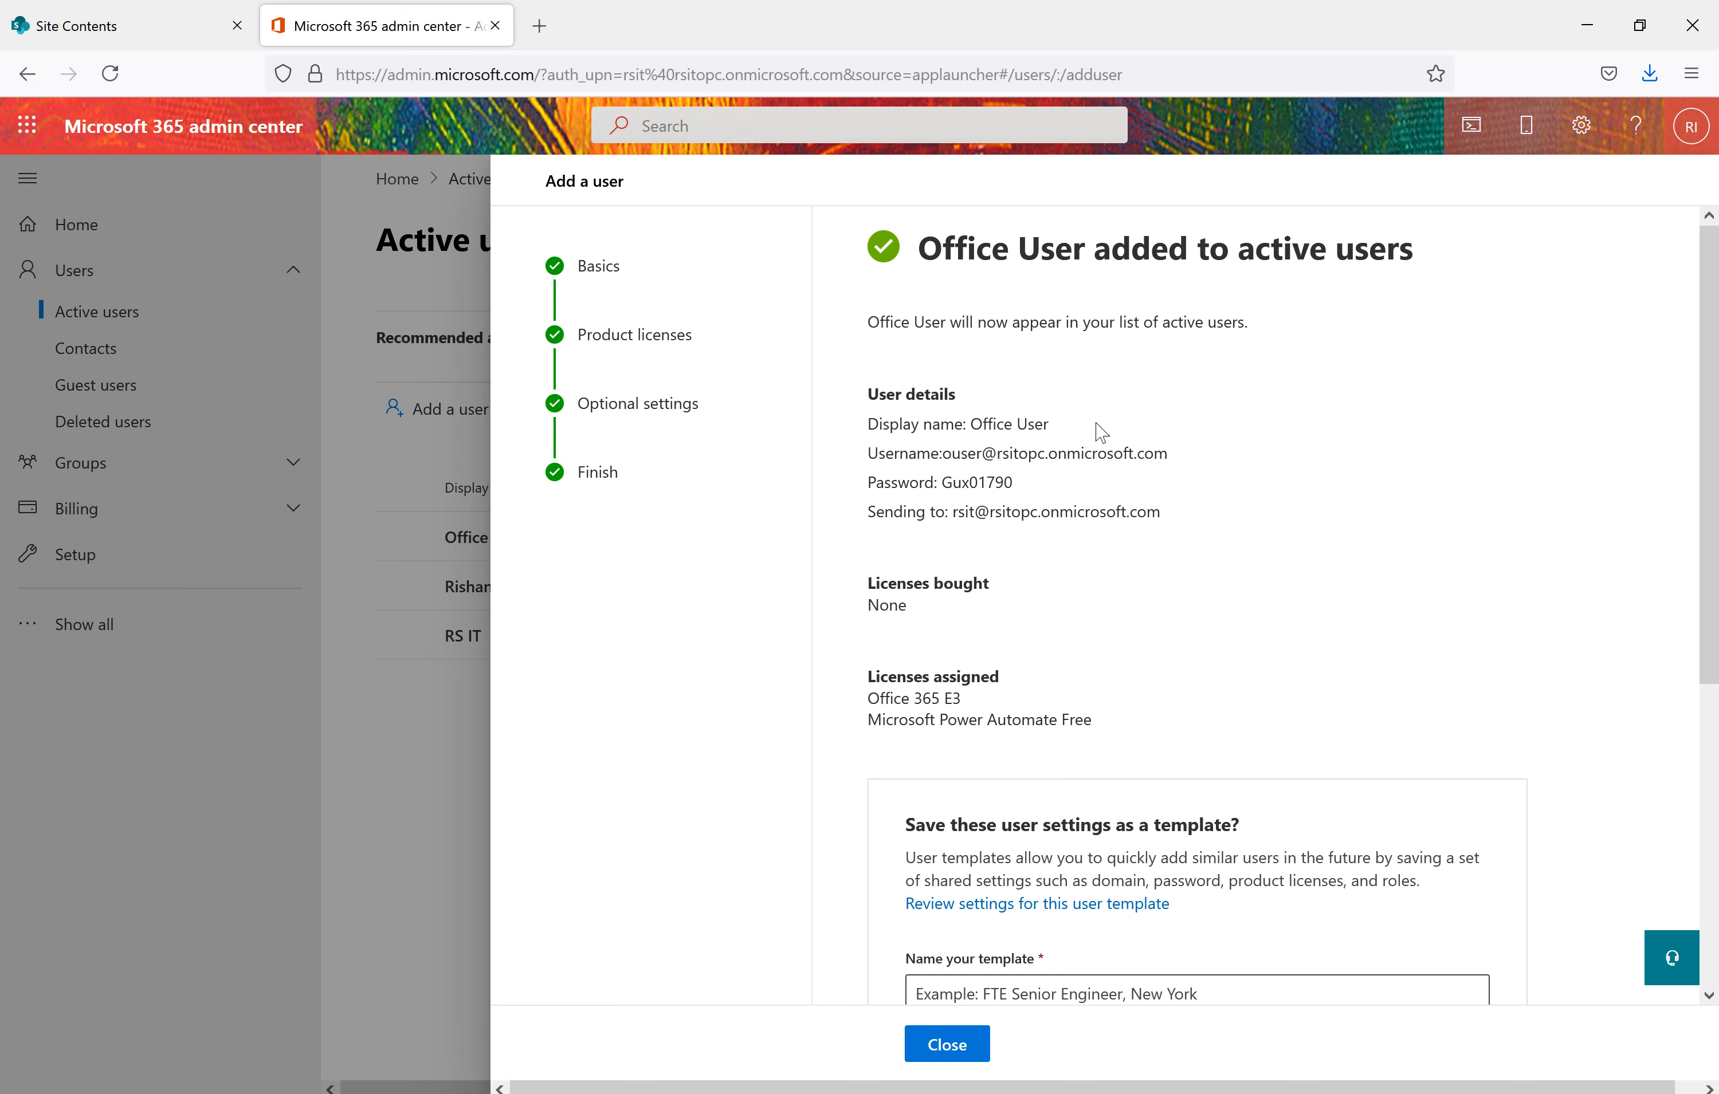
left_click_drag(1051, 426, 989, 426)
left_click_drag(1016, 494, 954, 478)
scroll(1148, 511, "down", 4)
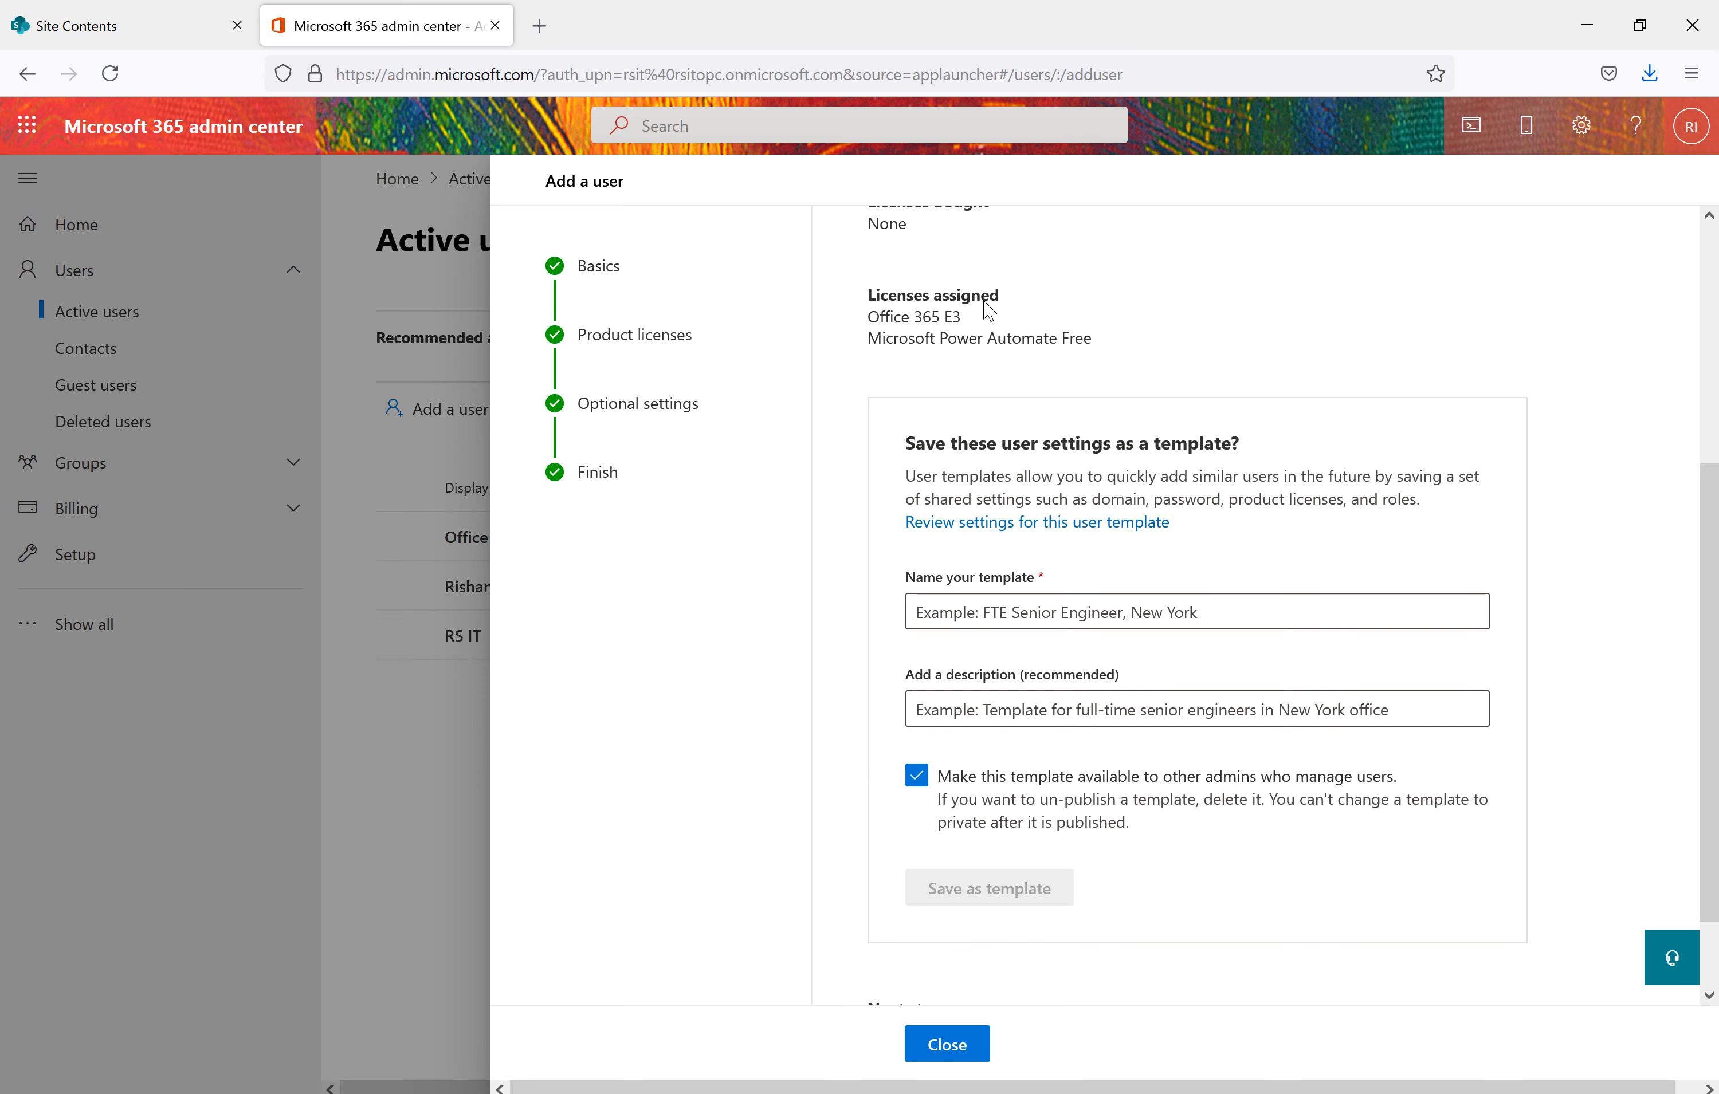
left_click_drag(984, 322, 874, 322)
left_click_drag(1092, 338, 887, 338)
scroll(1381, 353, "down", 1)
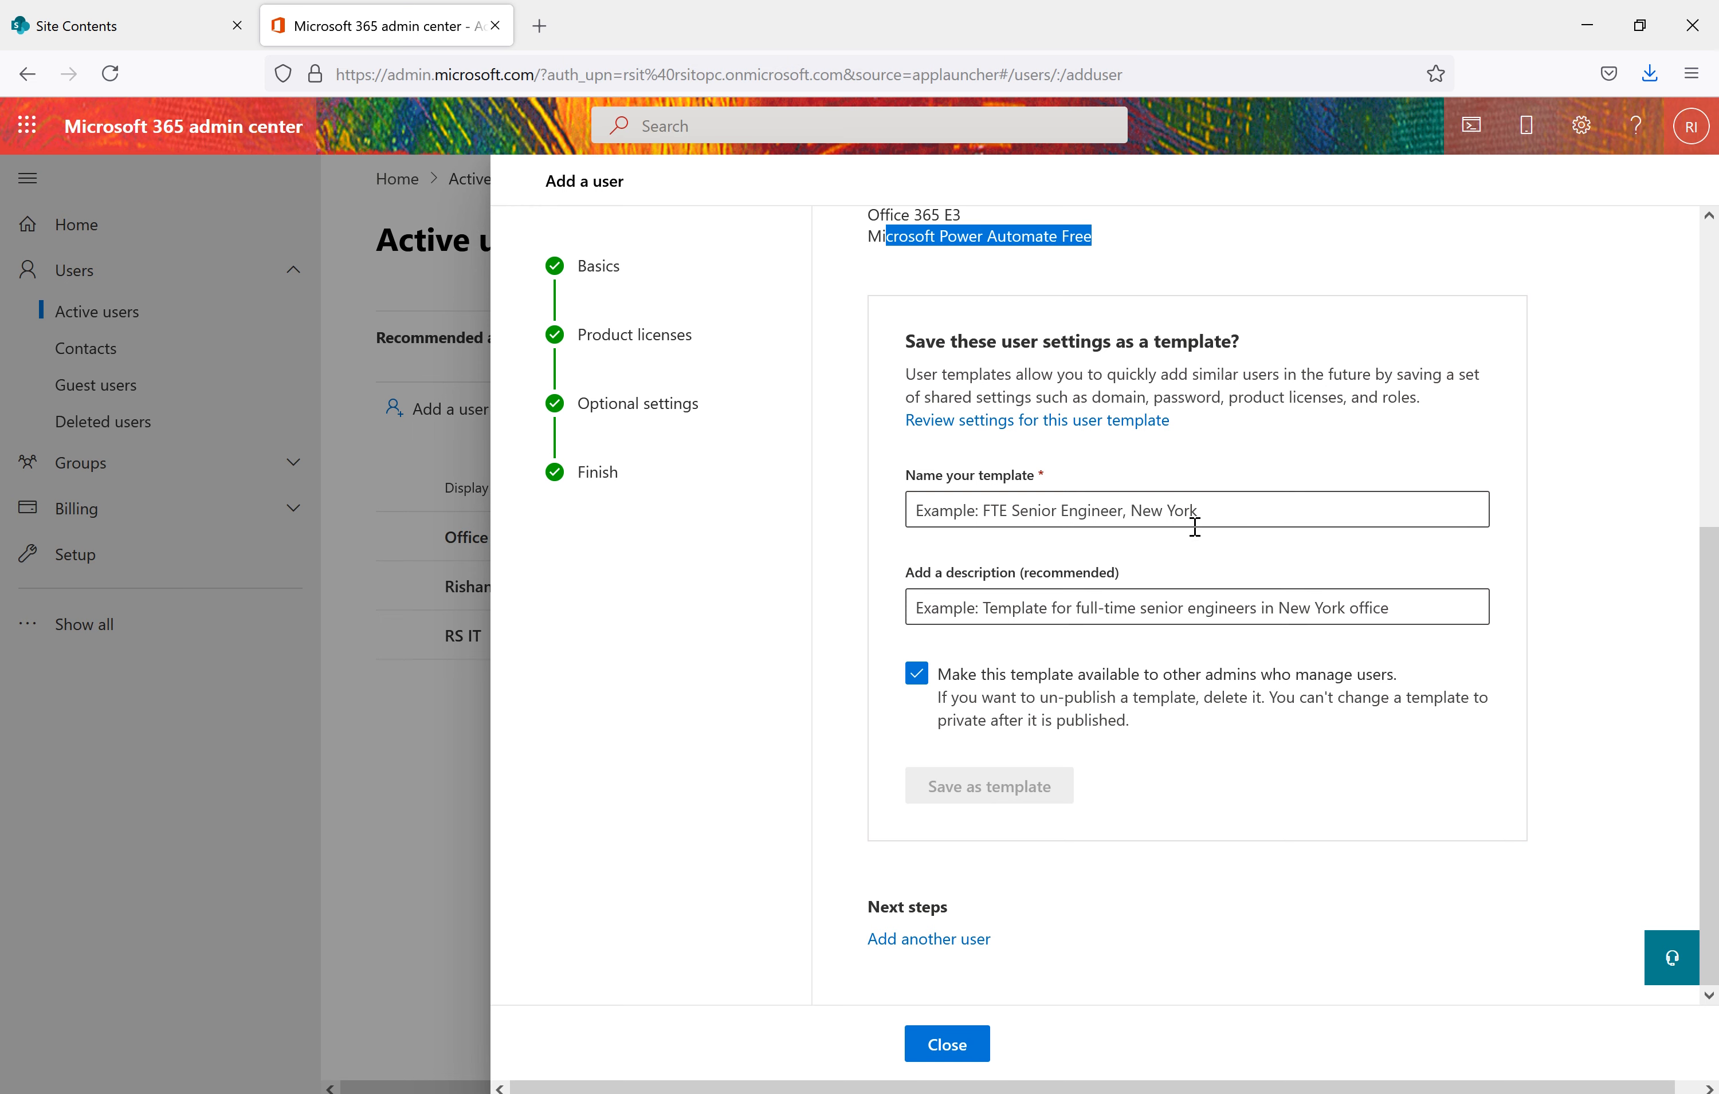
Save the user settings as a template named TestTemplate with the description "We are testing this template", and return to the active users list
left_click(1223, 514)
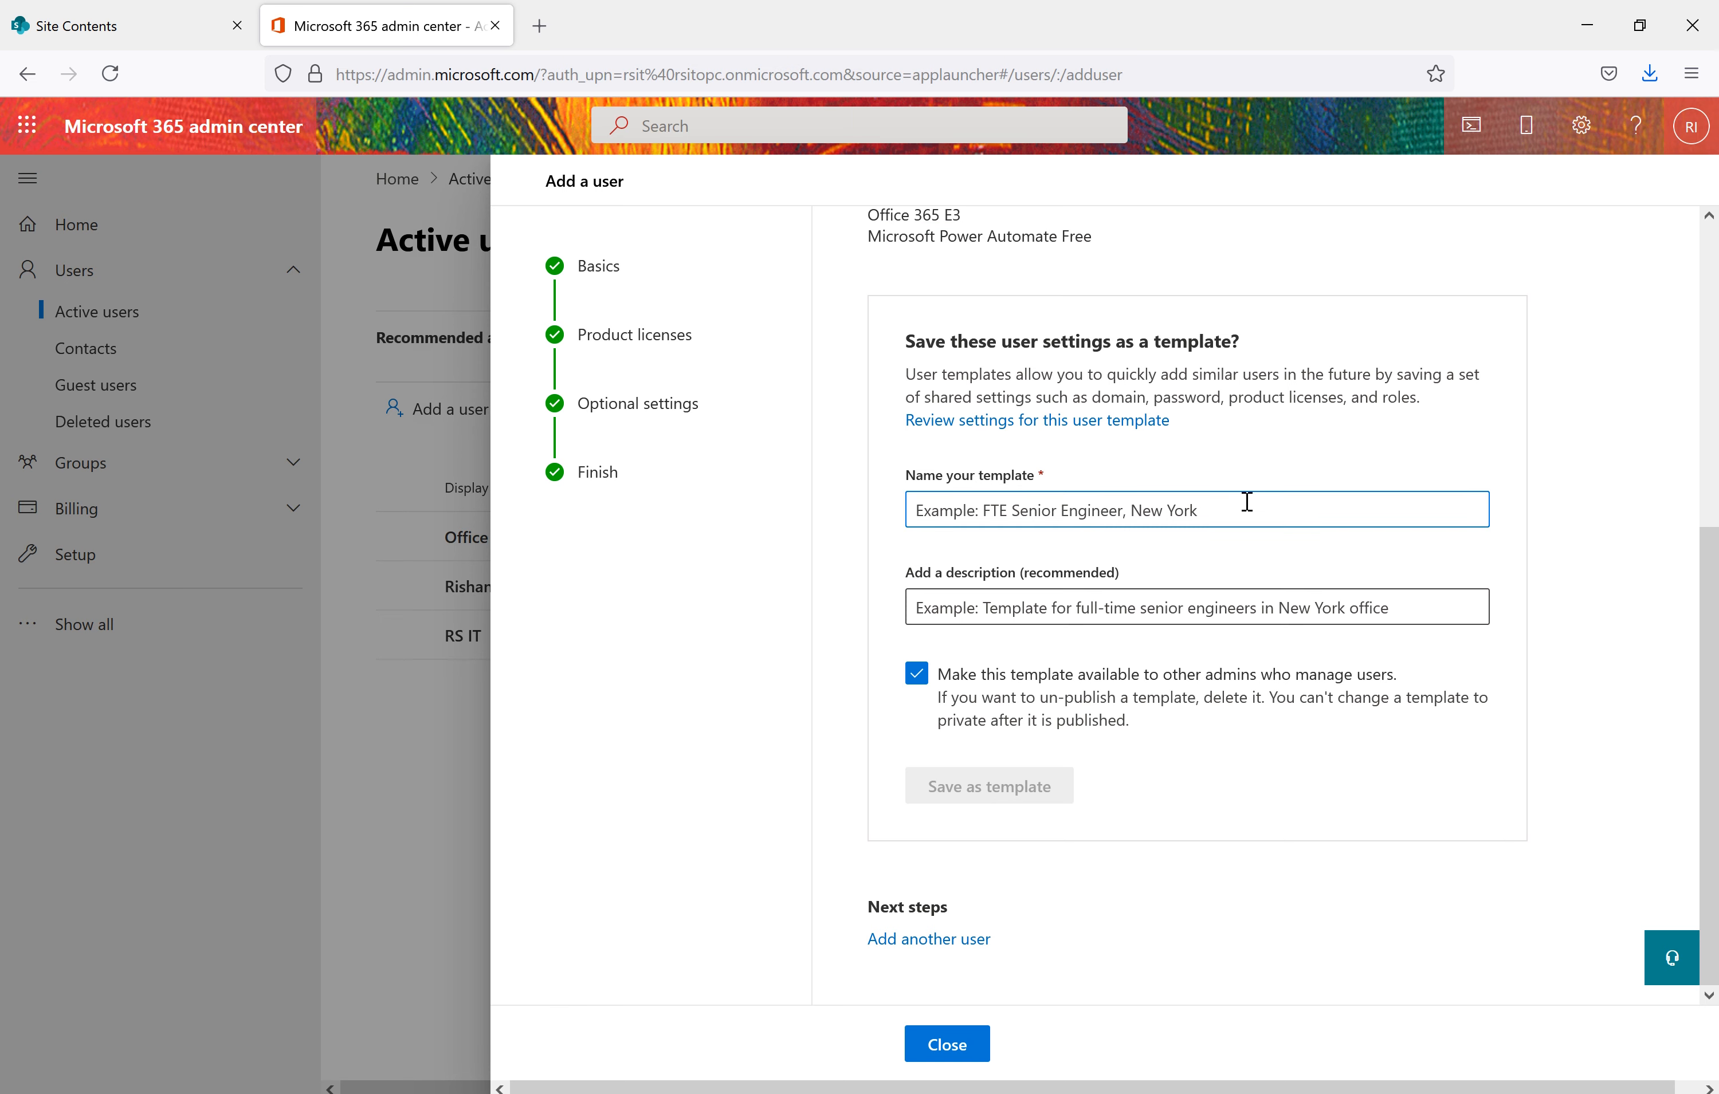
type("TestTemplate")
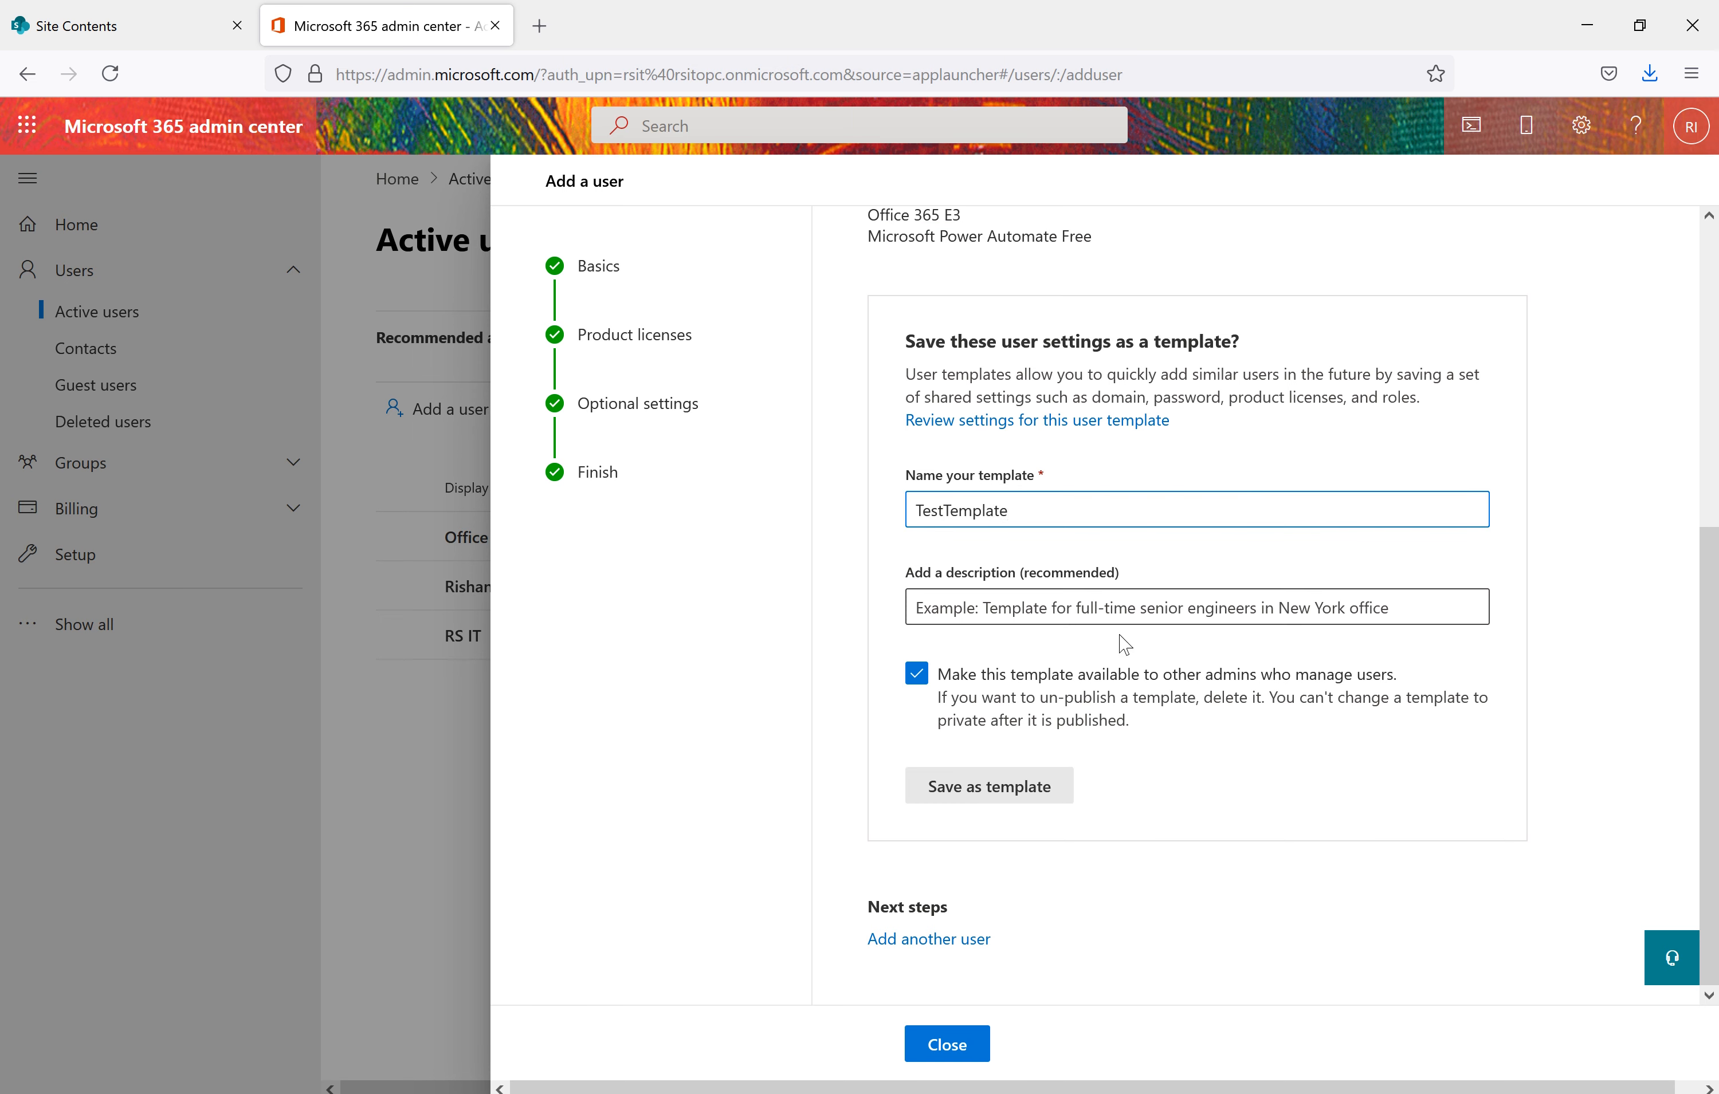
left_click(1159, 605)
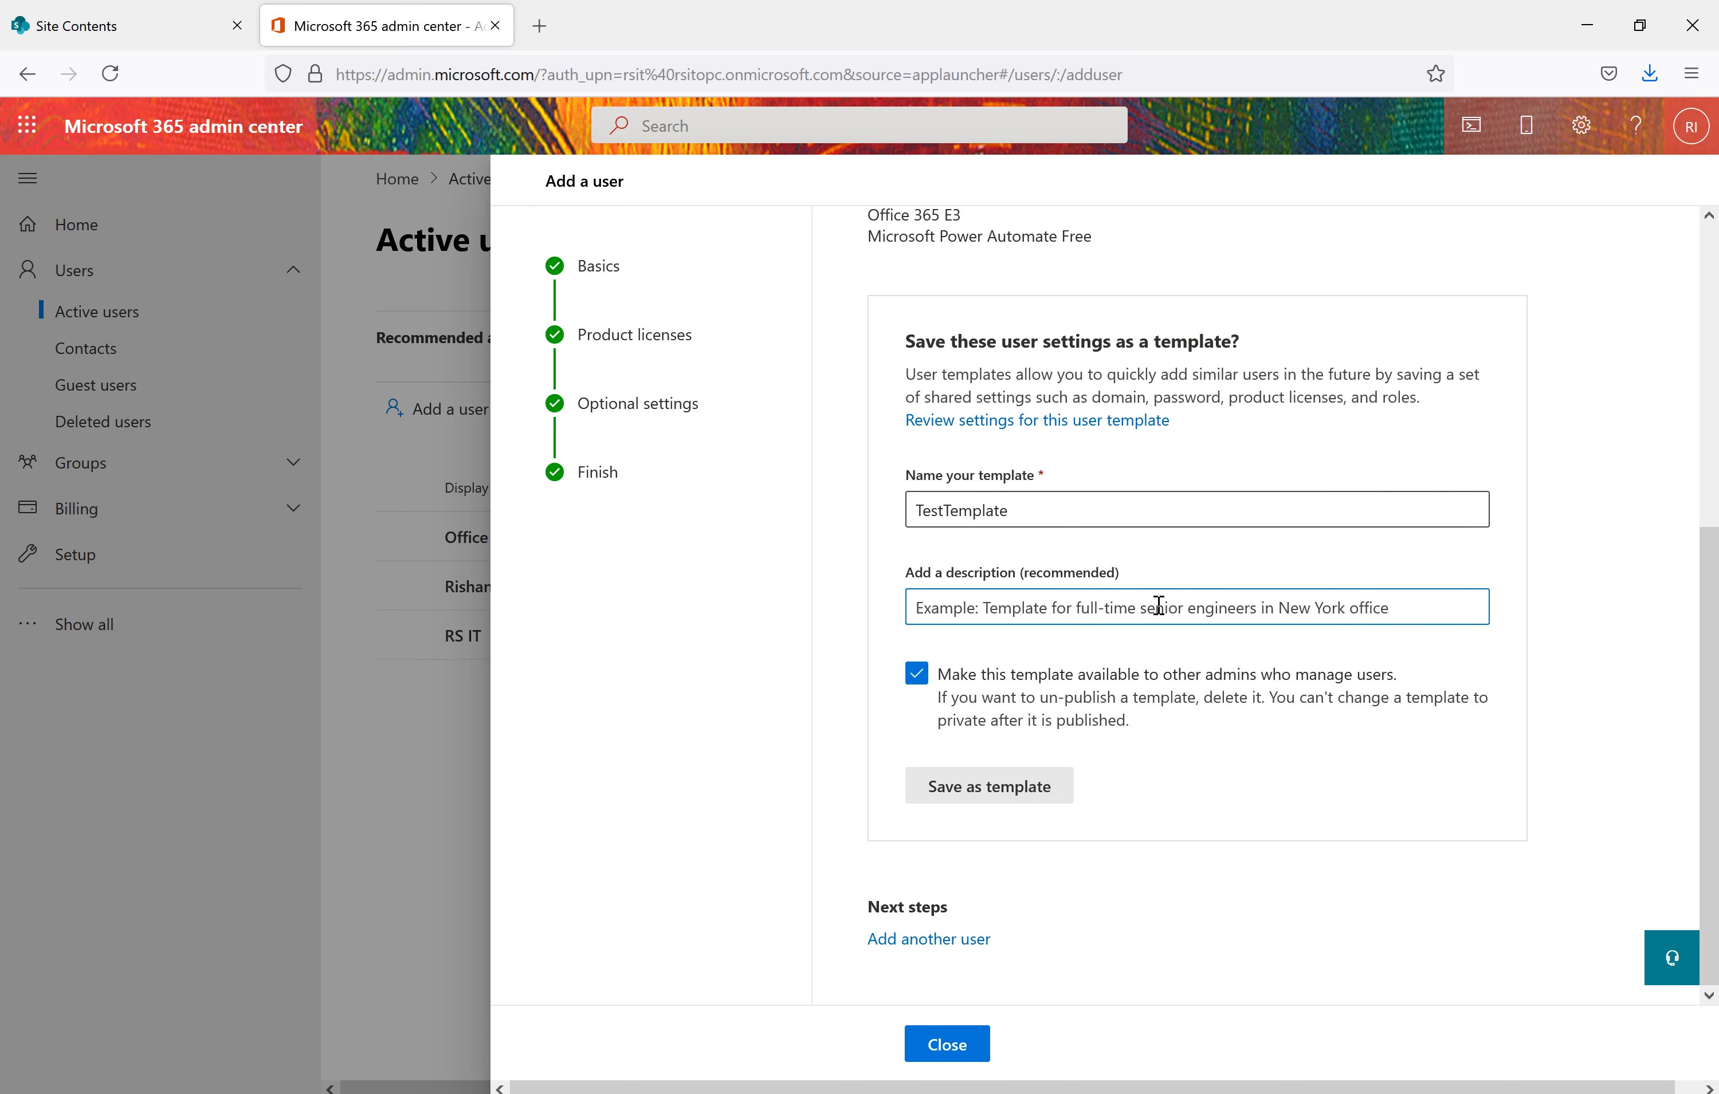
type("We are testing this template")
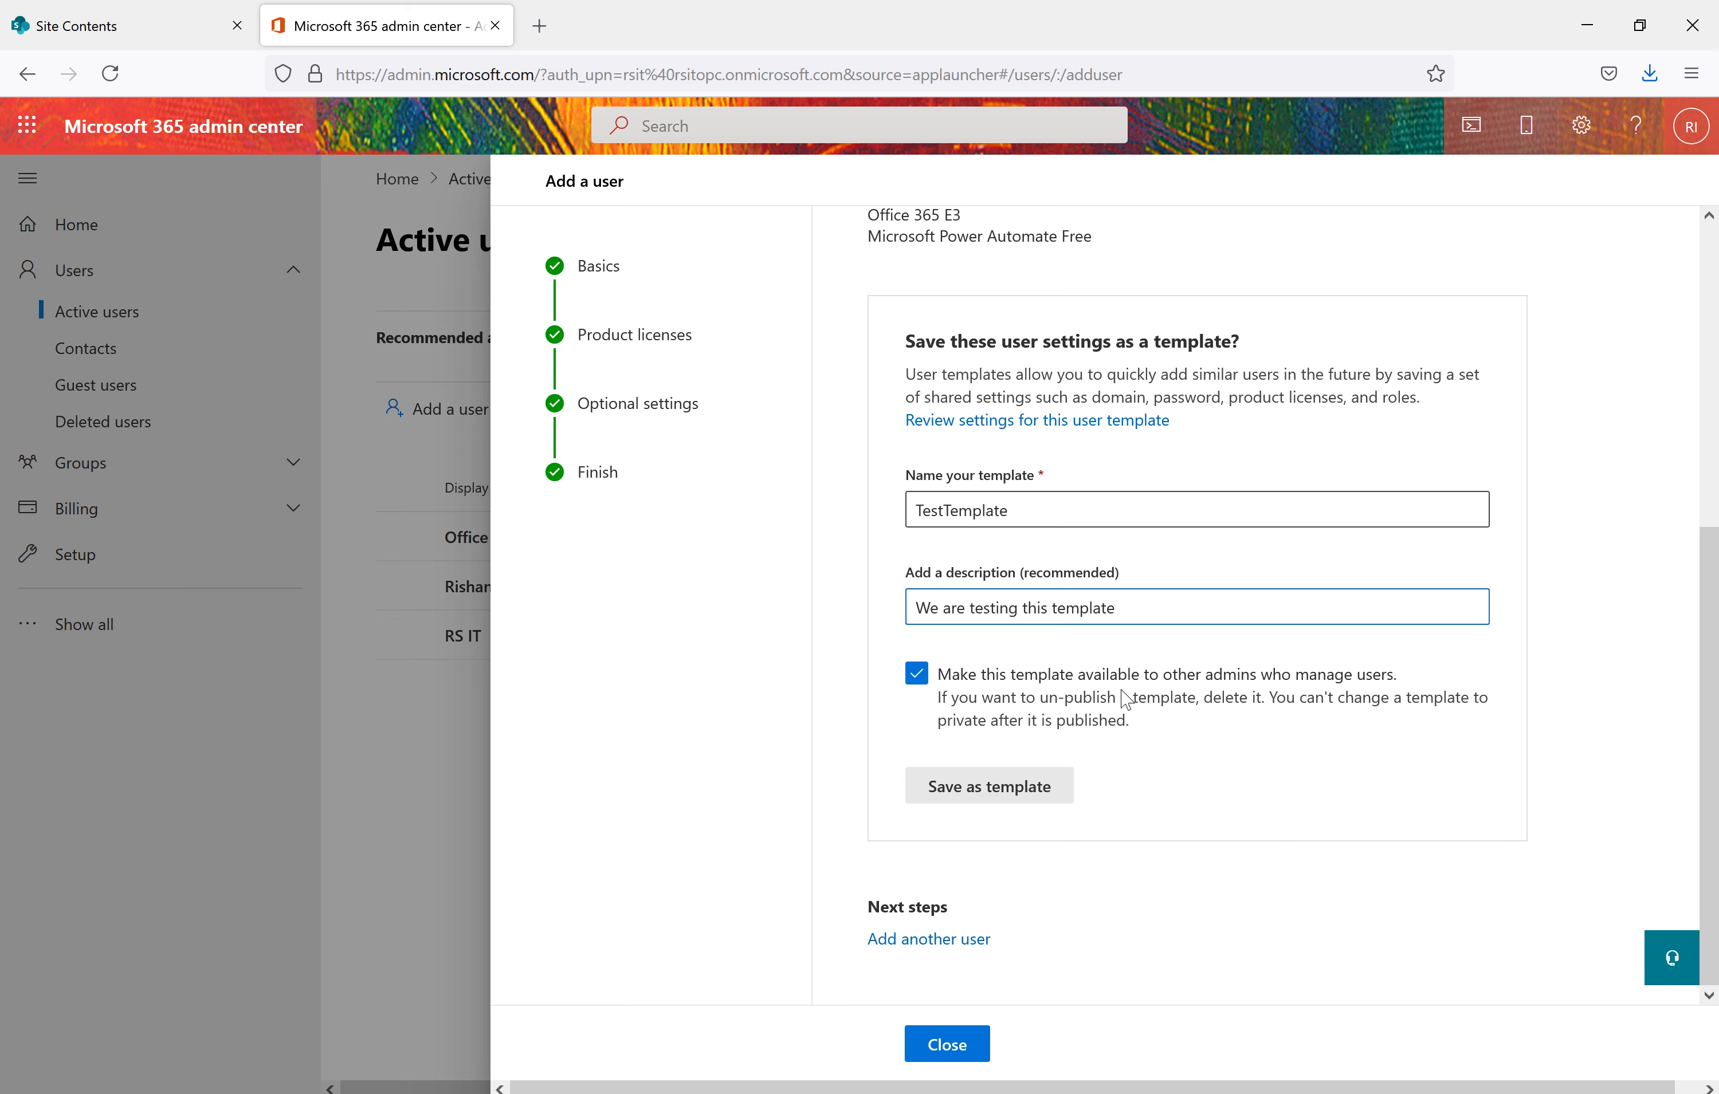
left_click(1267, 747)
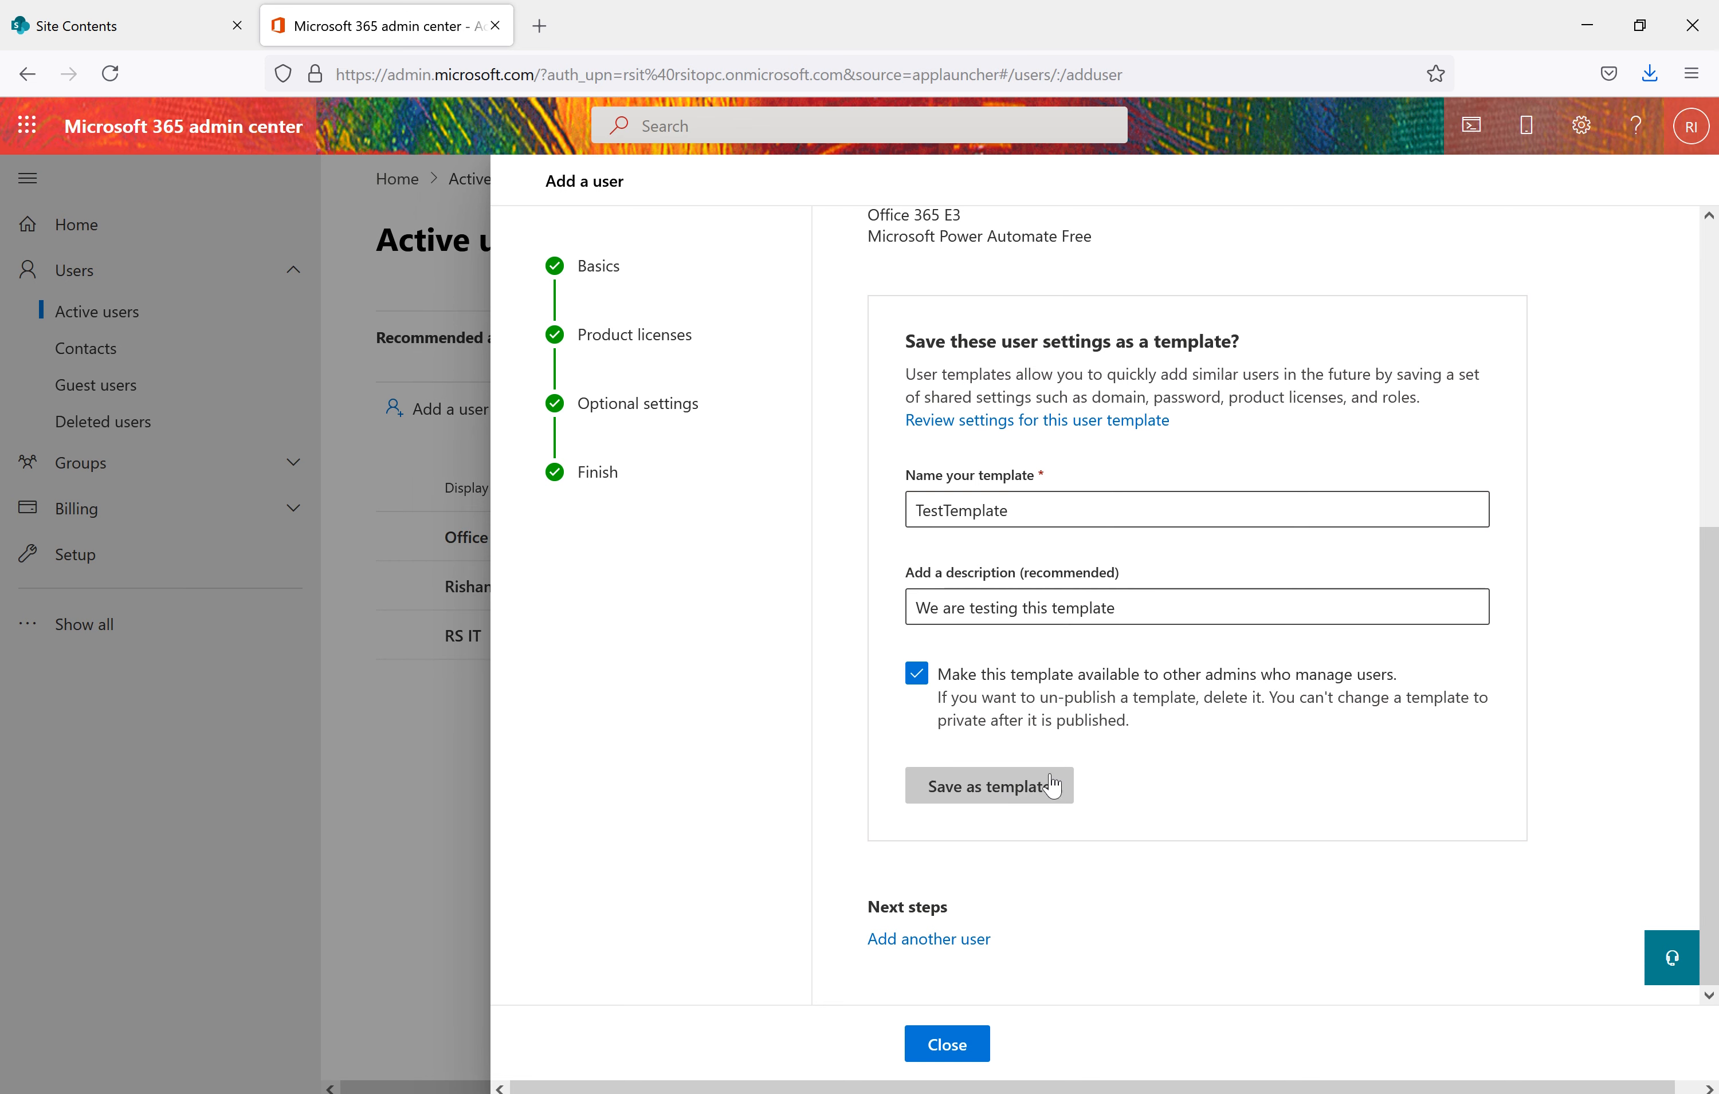
left_click(1008, 792)
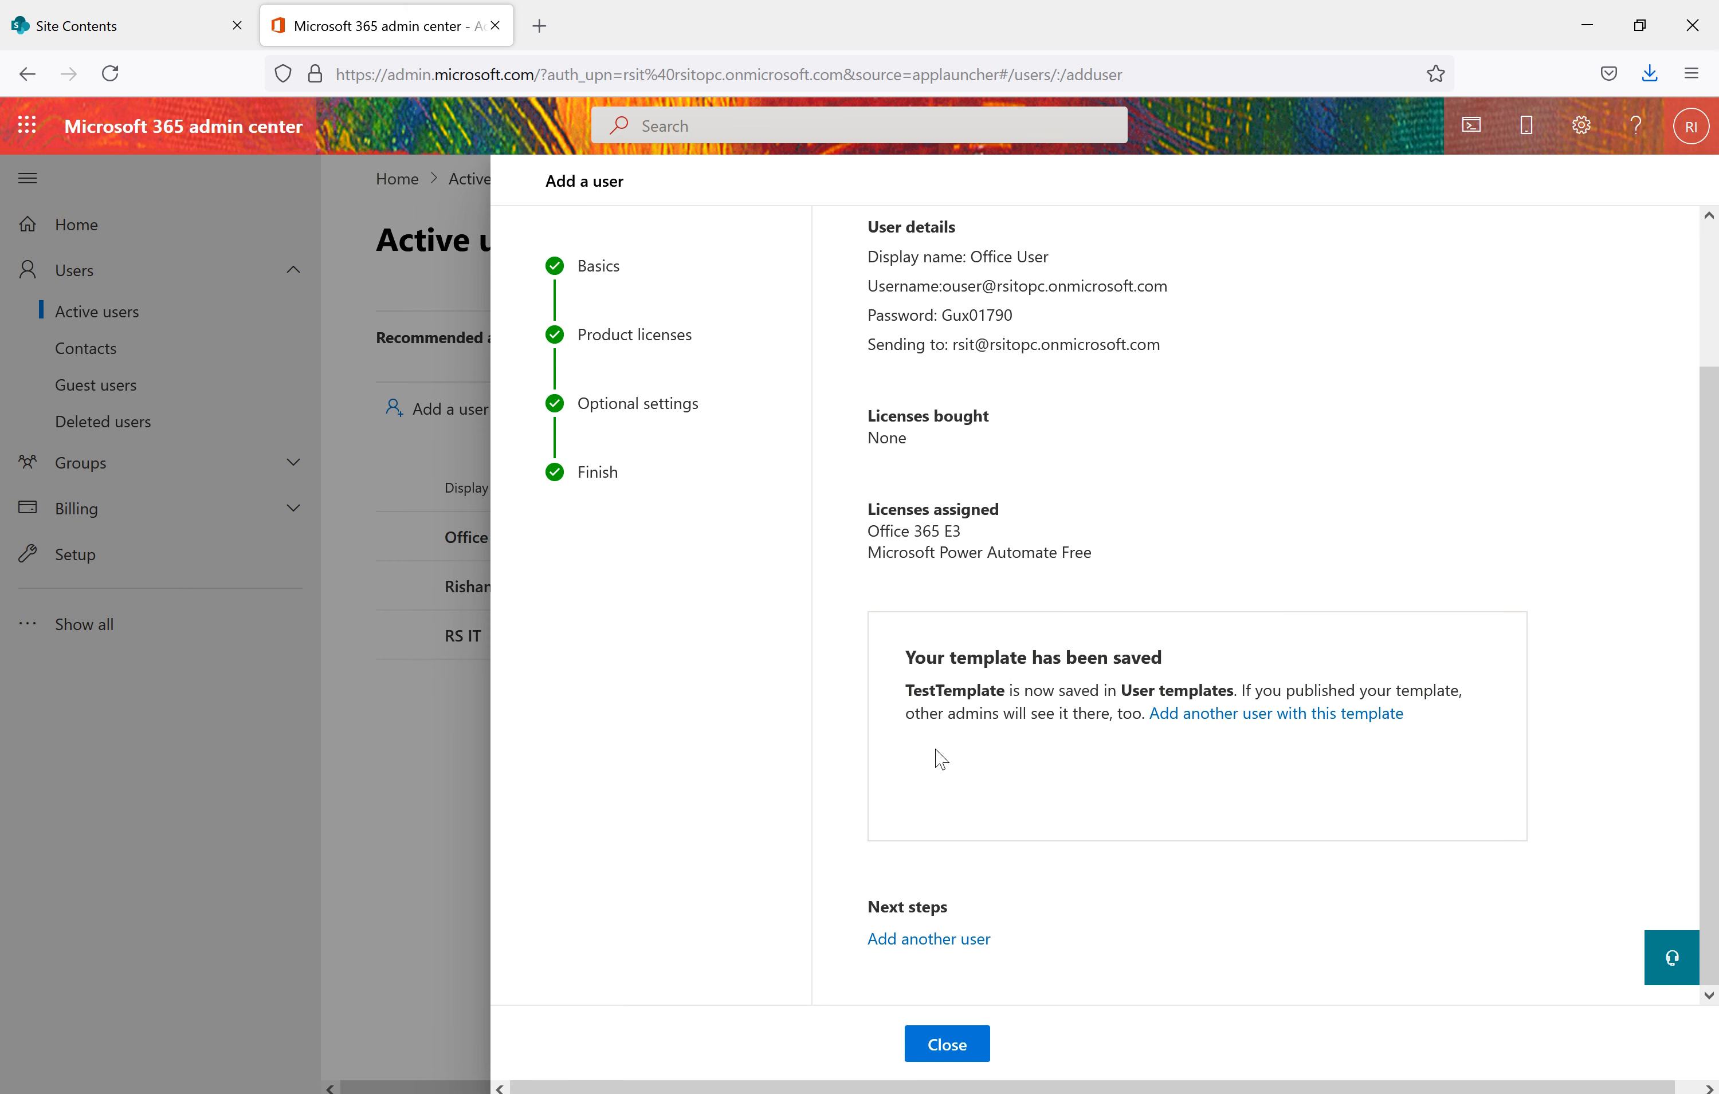
left_click(944, 1055)
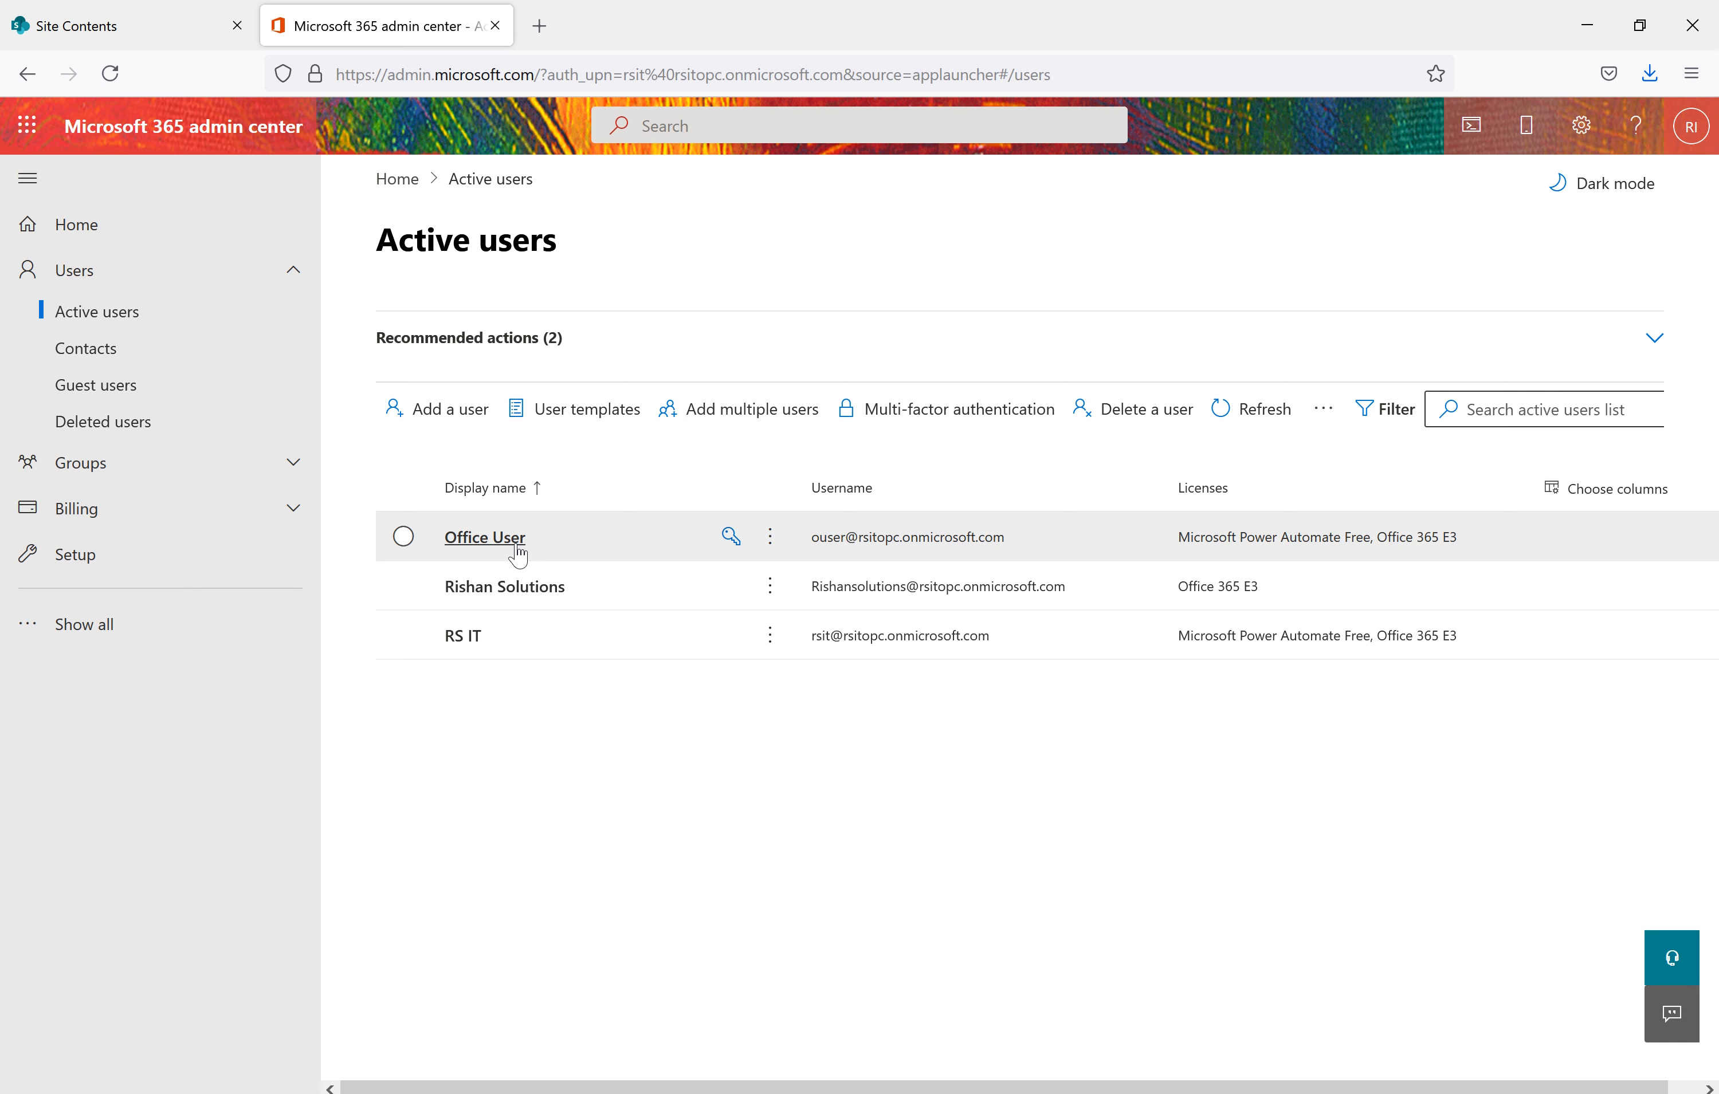
Open product license management for the newly added user and look over the location and assigned licenses
left_click(771, 543)
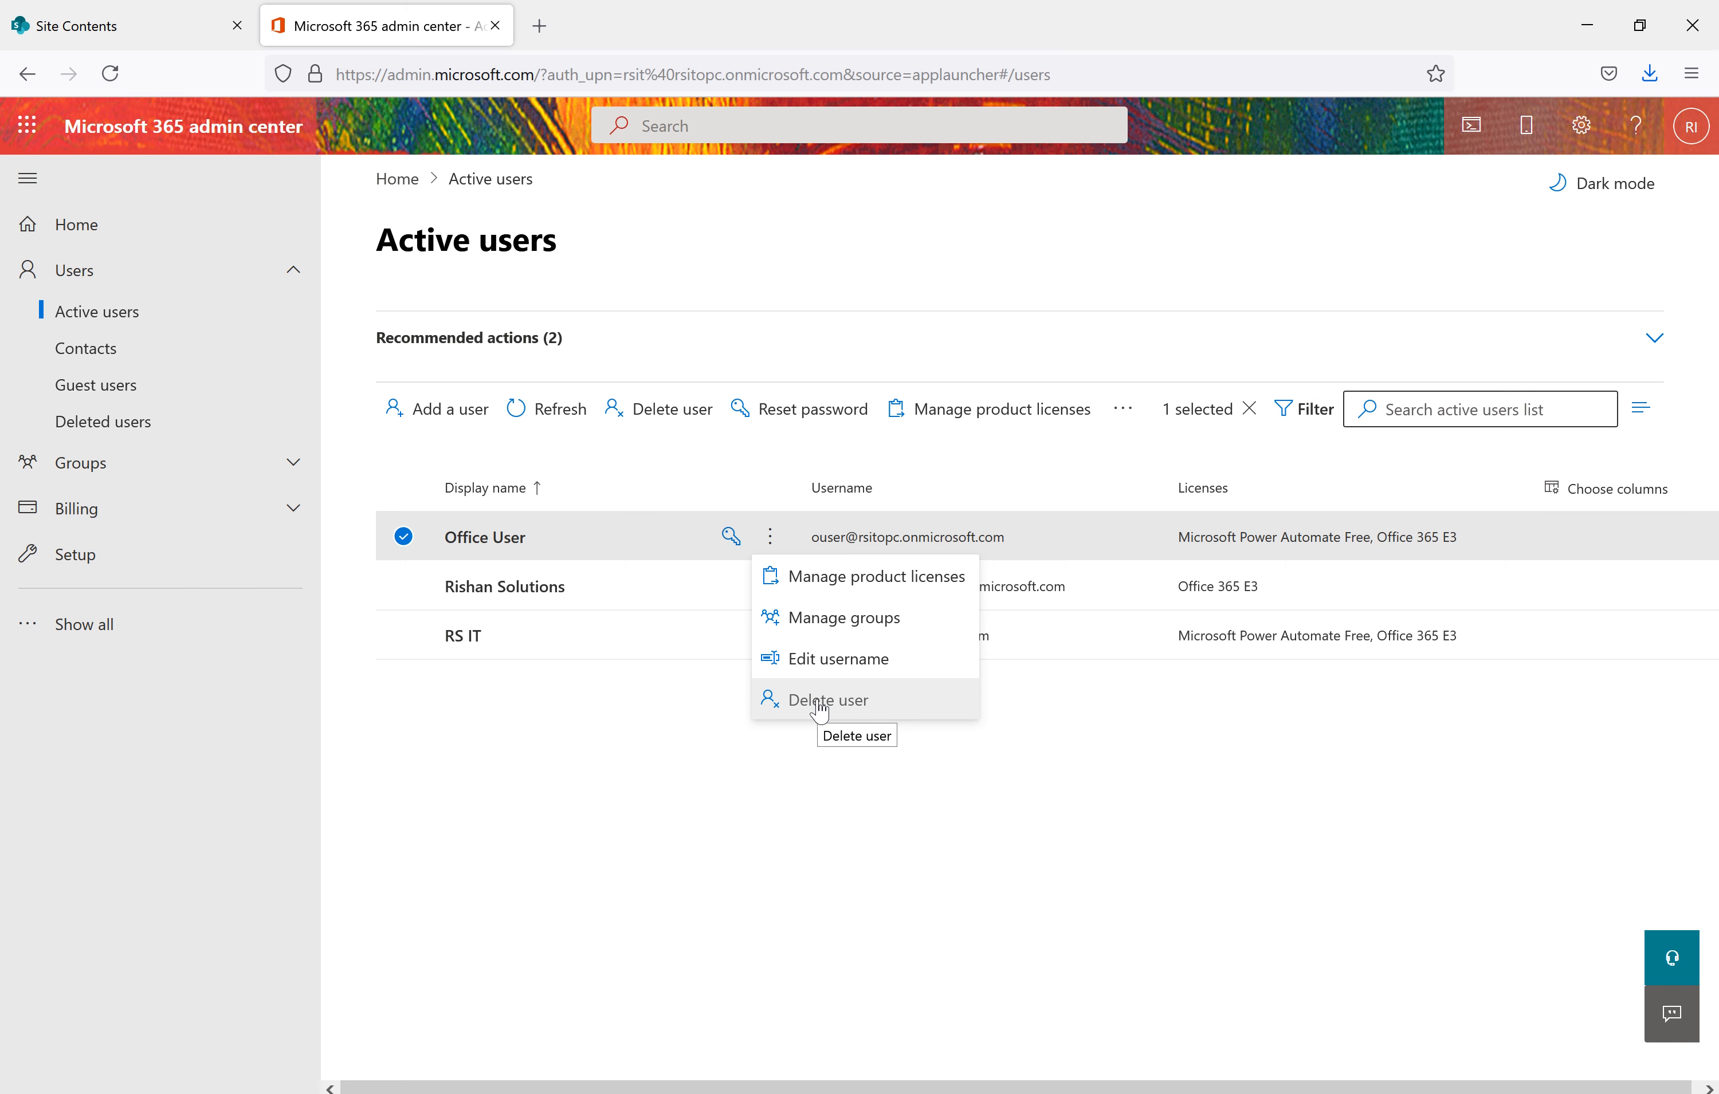
left_click(877, 578)
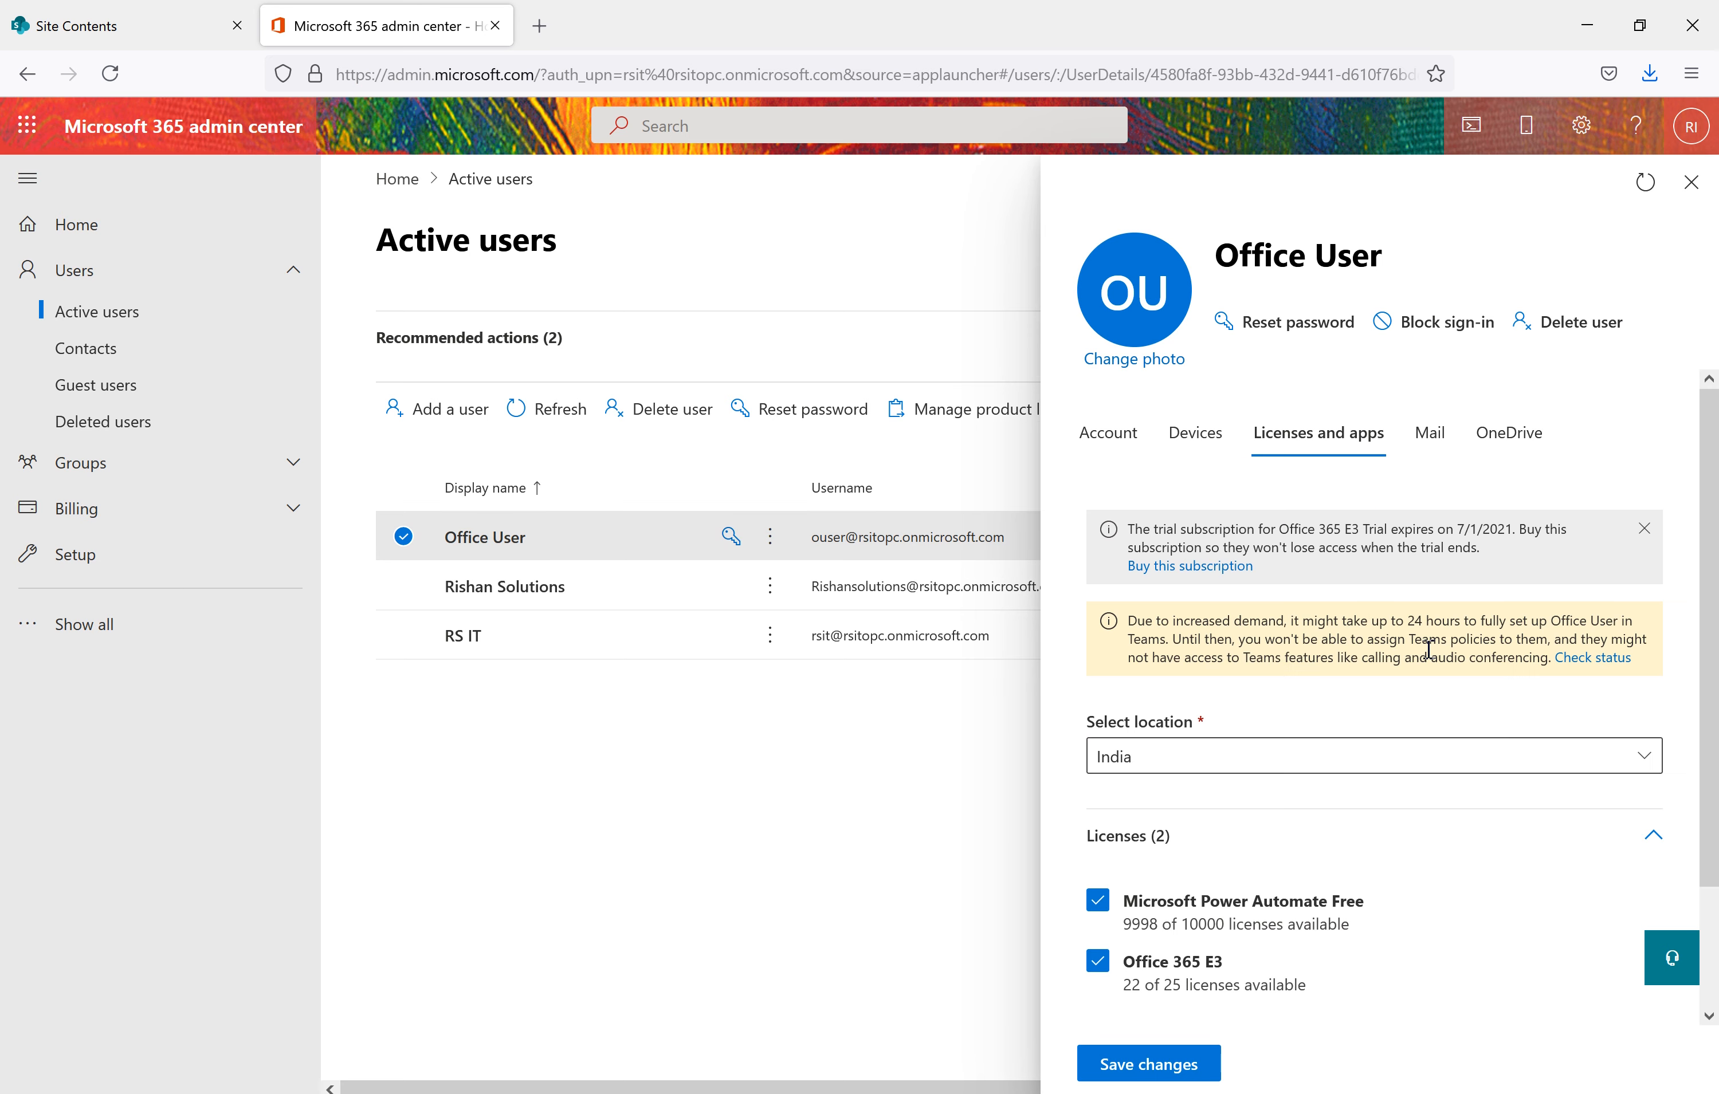
scroll(1428, 650, "down", 2)
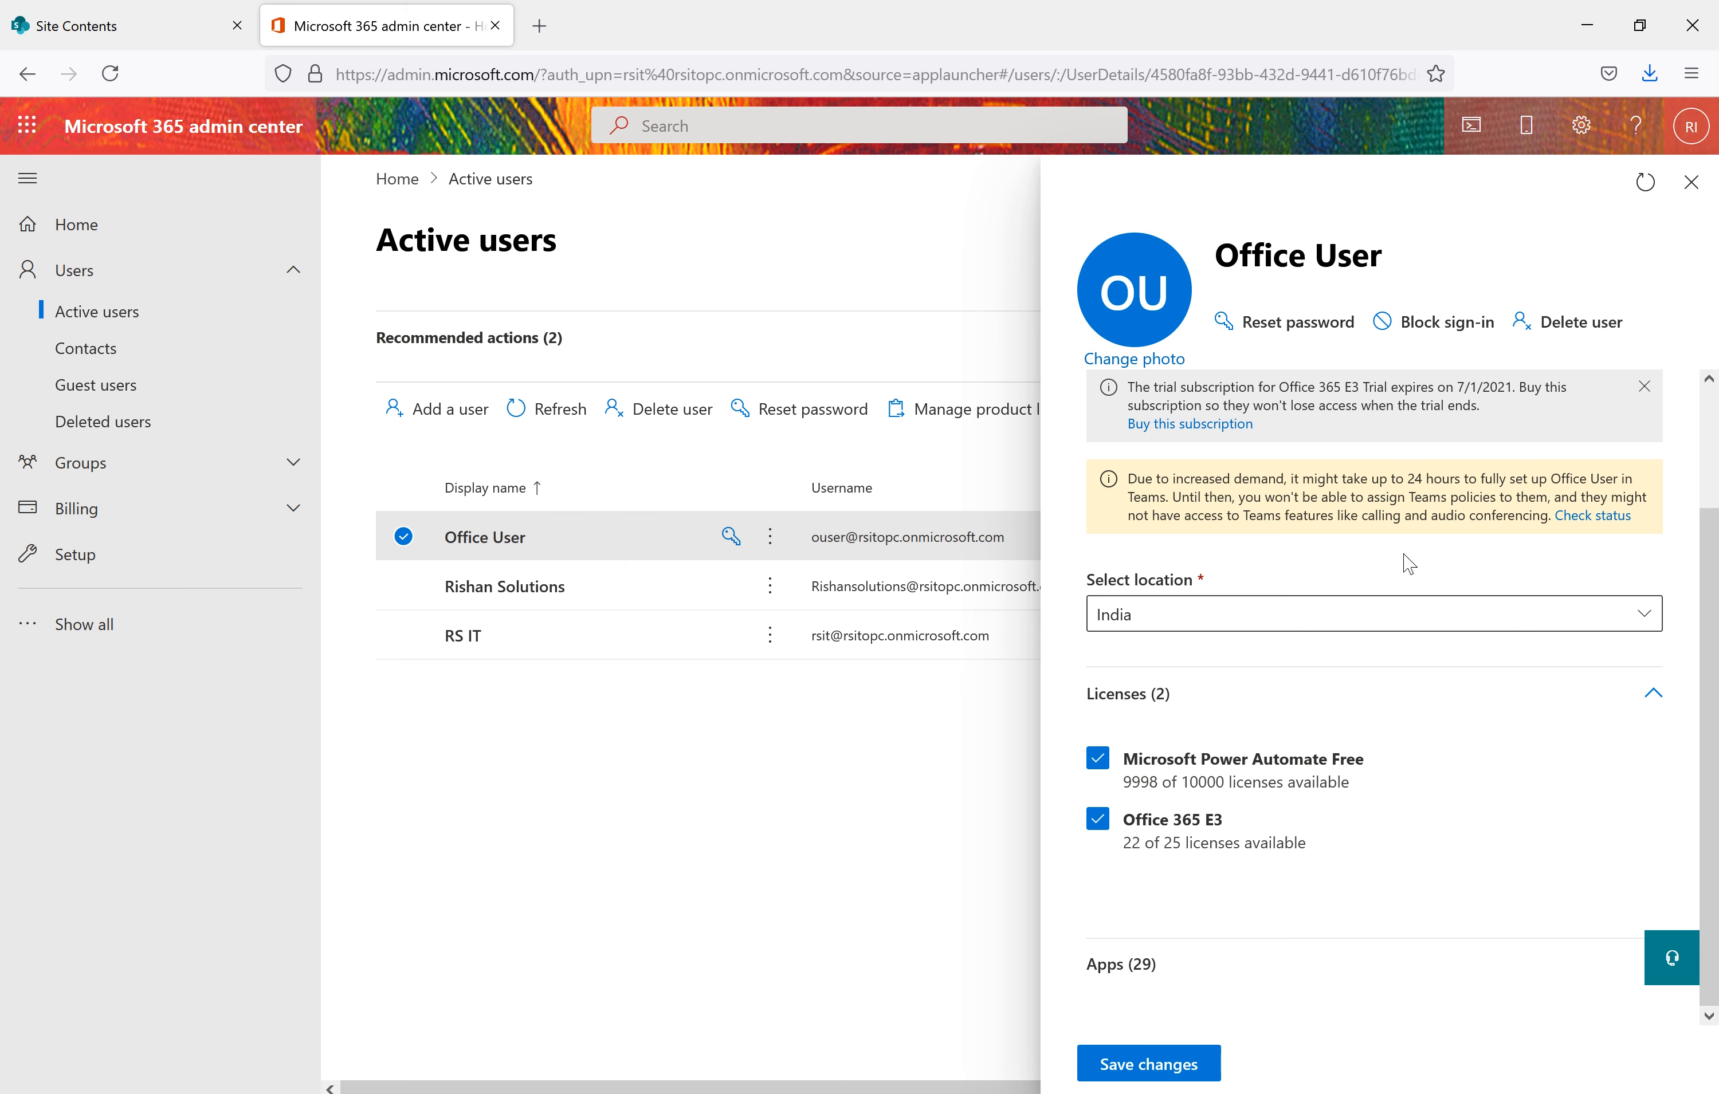
scroll(1407, 567, "up", 2)
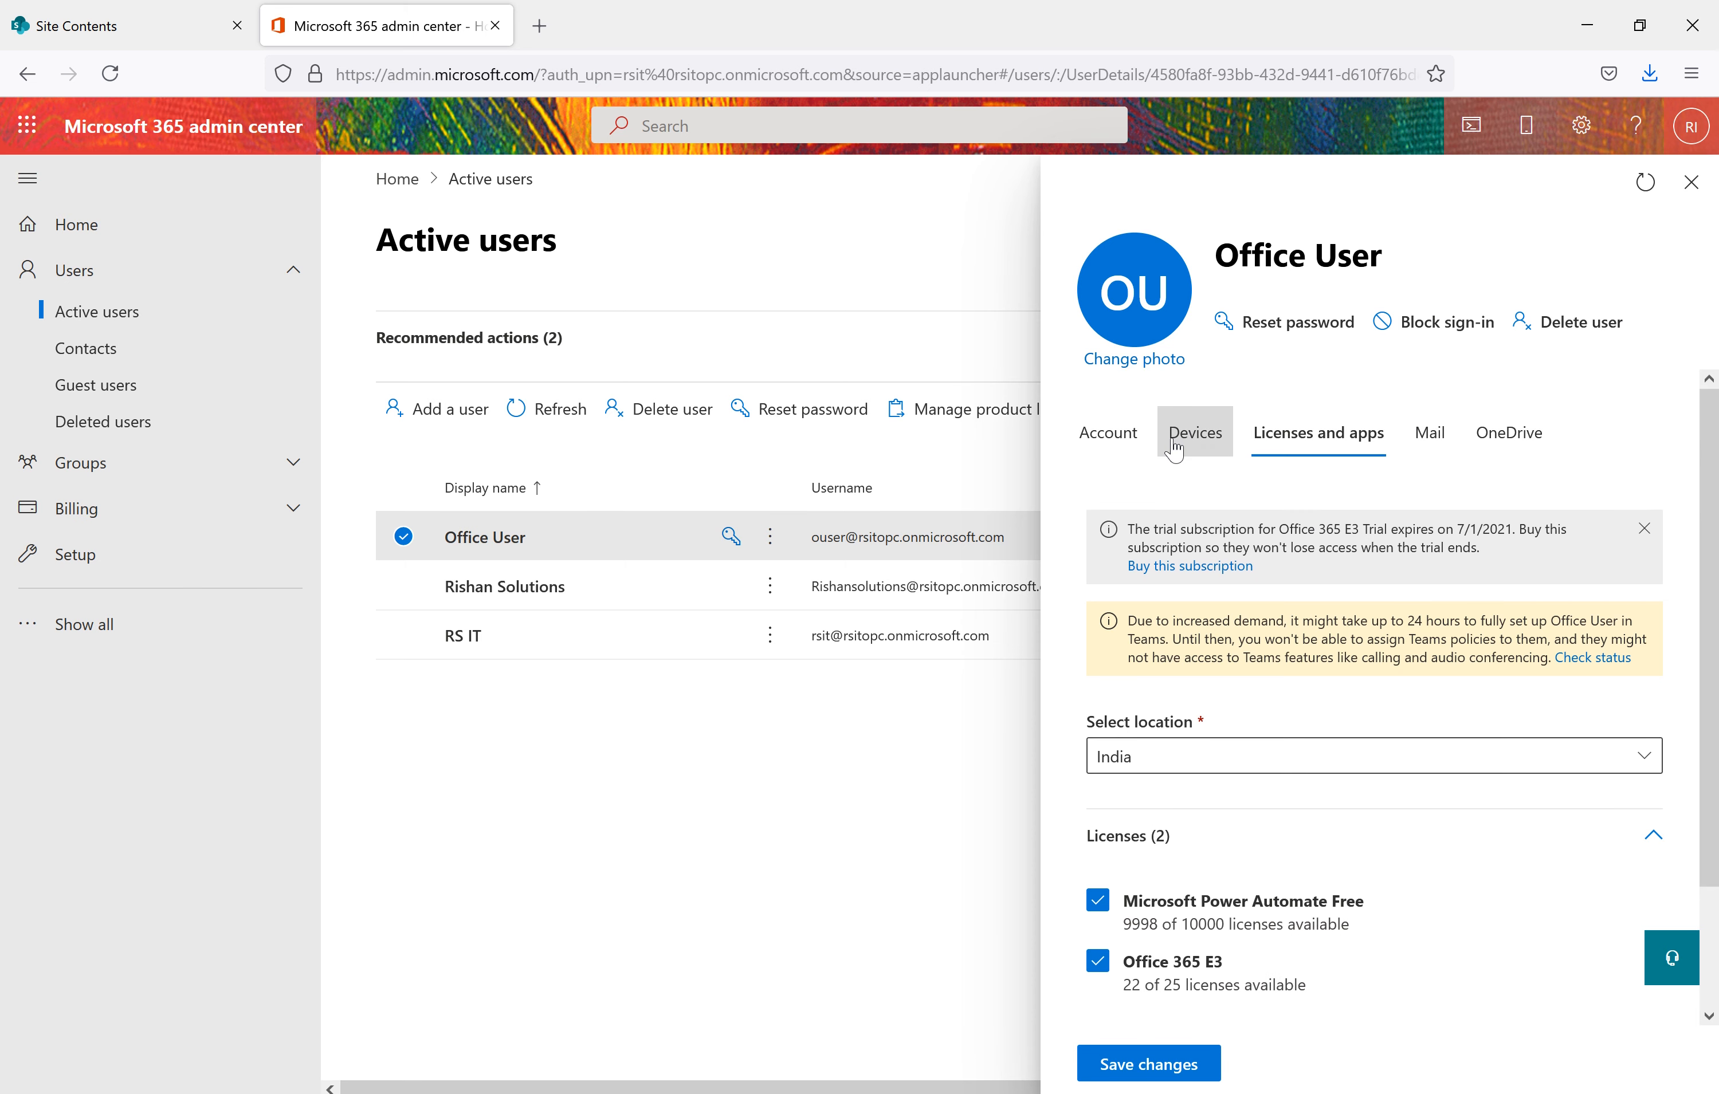
left_click(1123, 442)
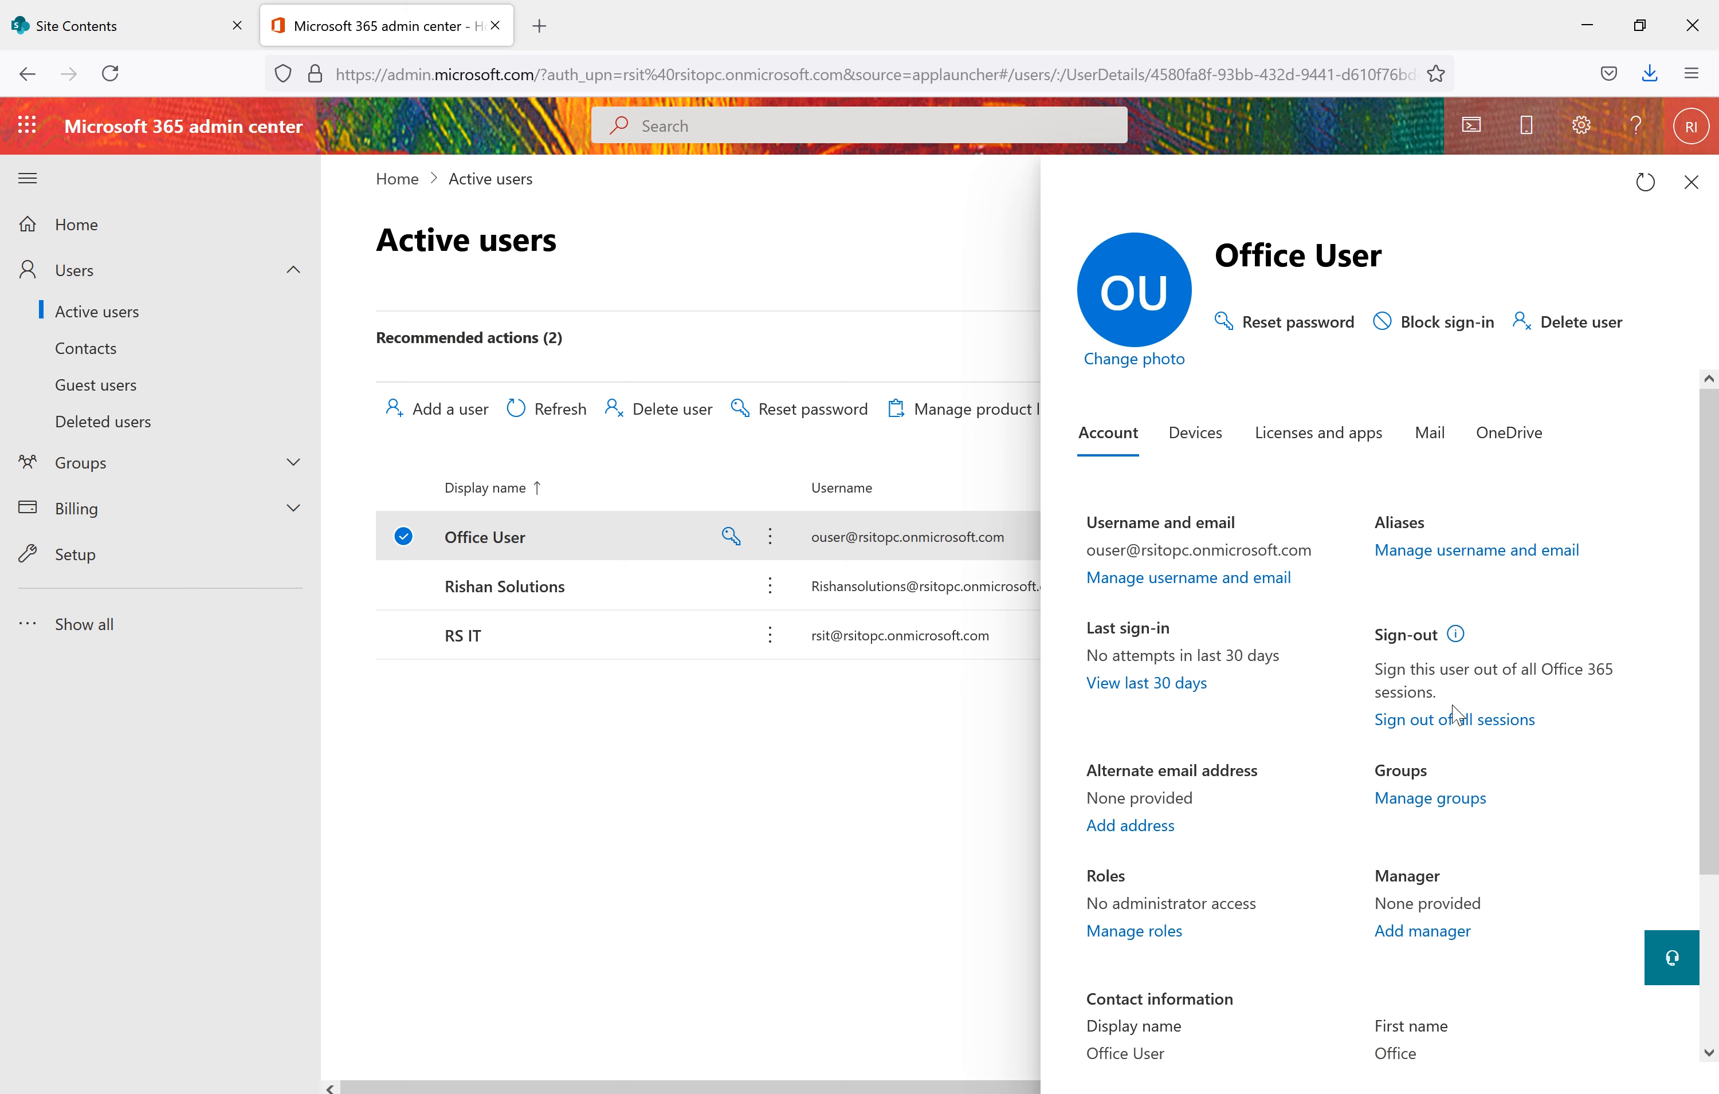
left_click_drag(1245, 805, 1090, 795)
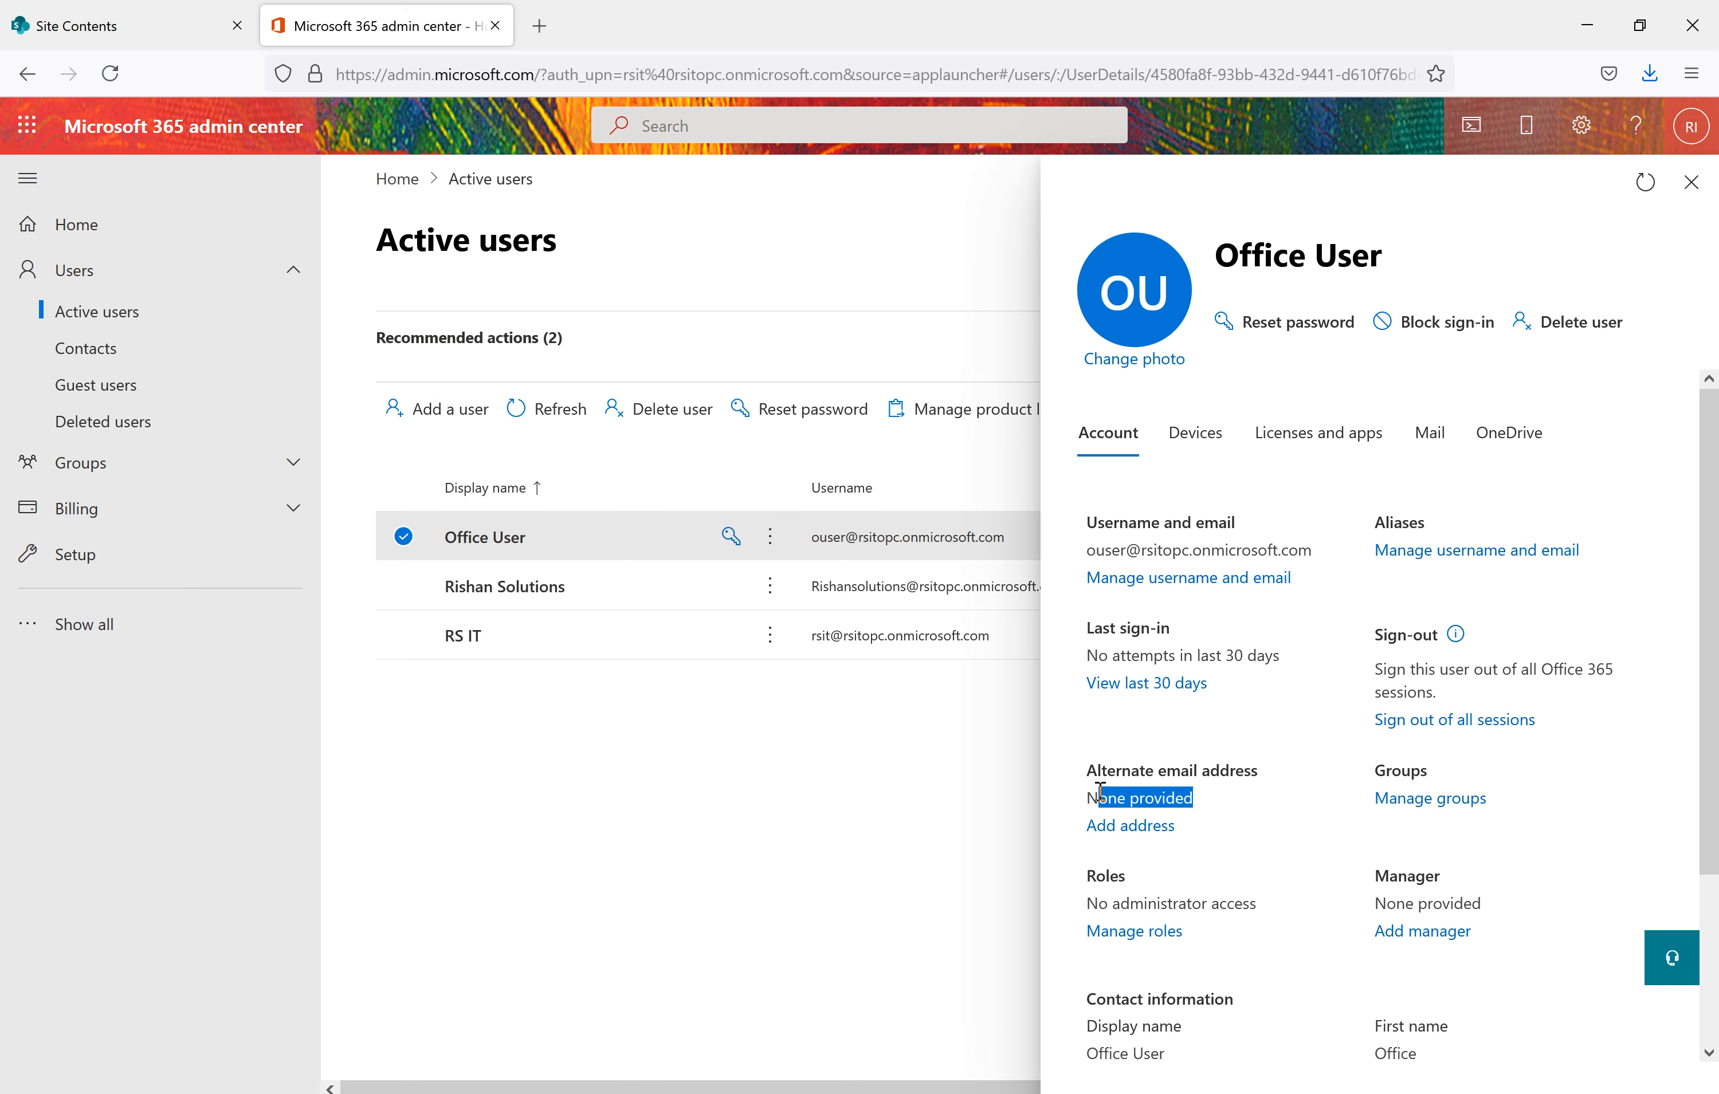
left_click(1448, 805)
left_click_drag(1445, 795, 1362, 769)
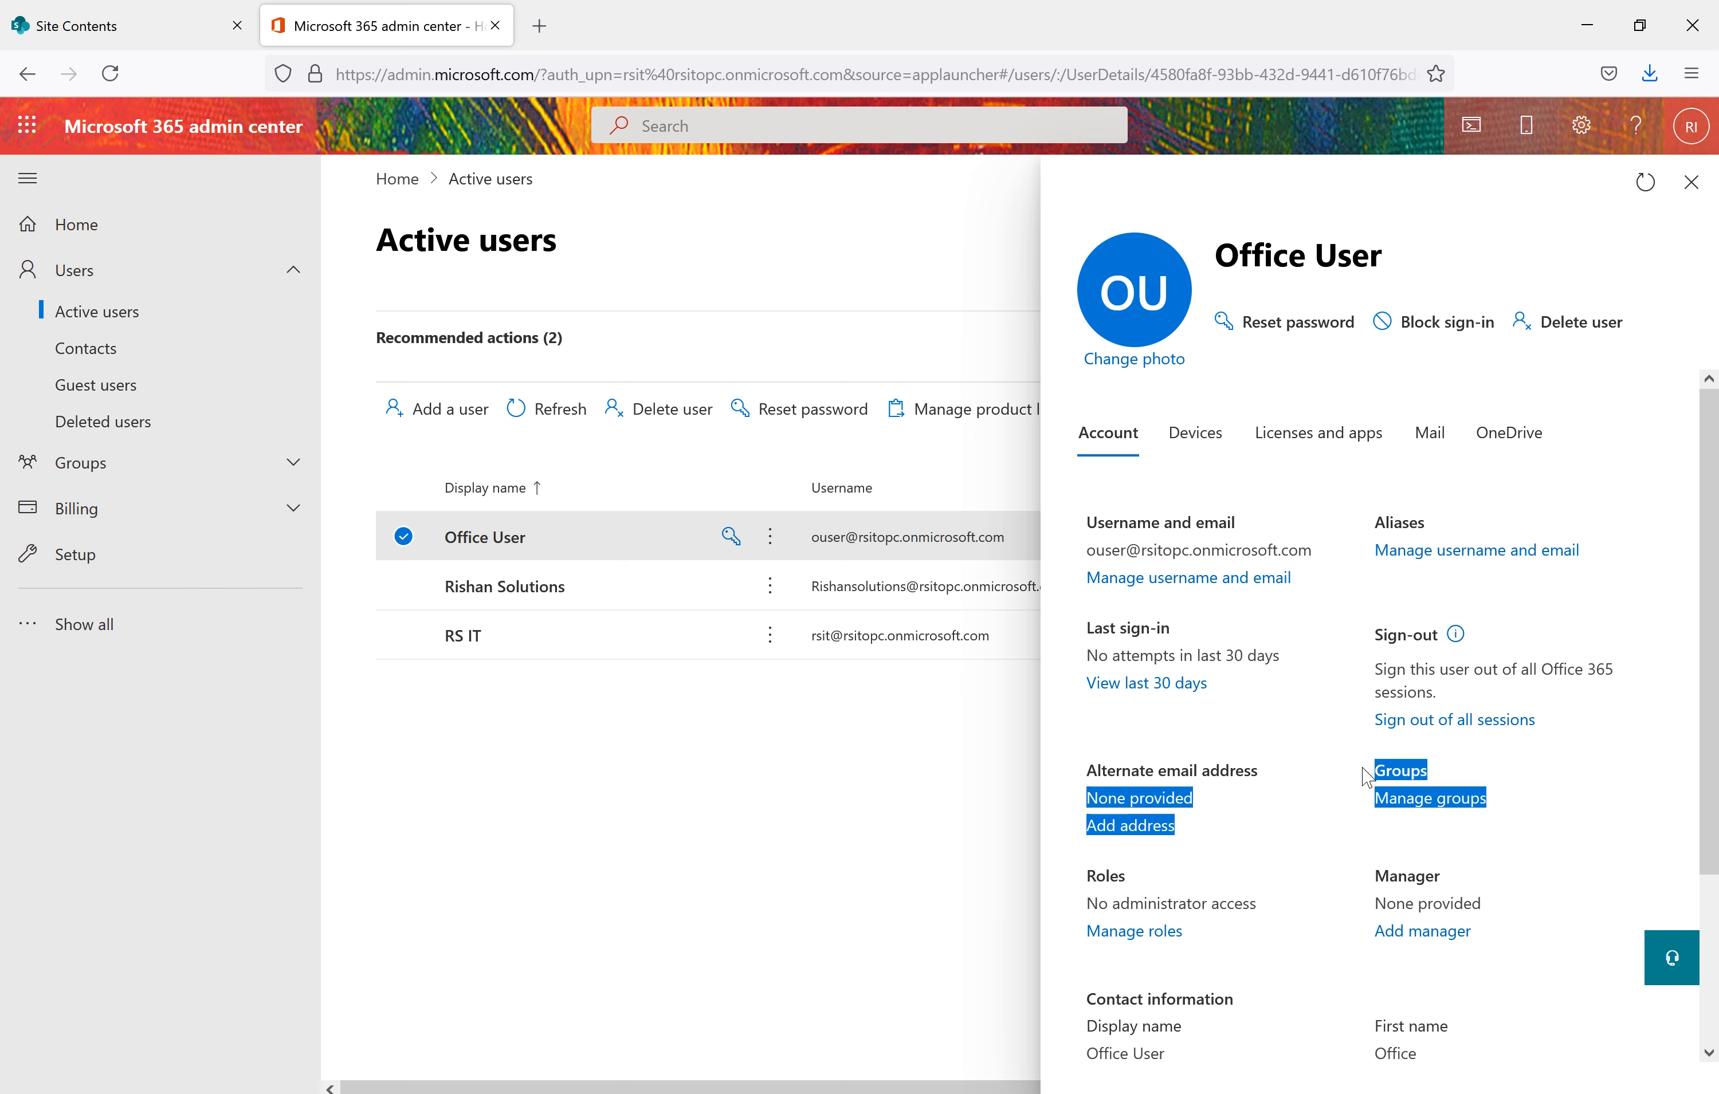
left_click(1557, 800)
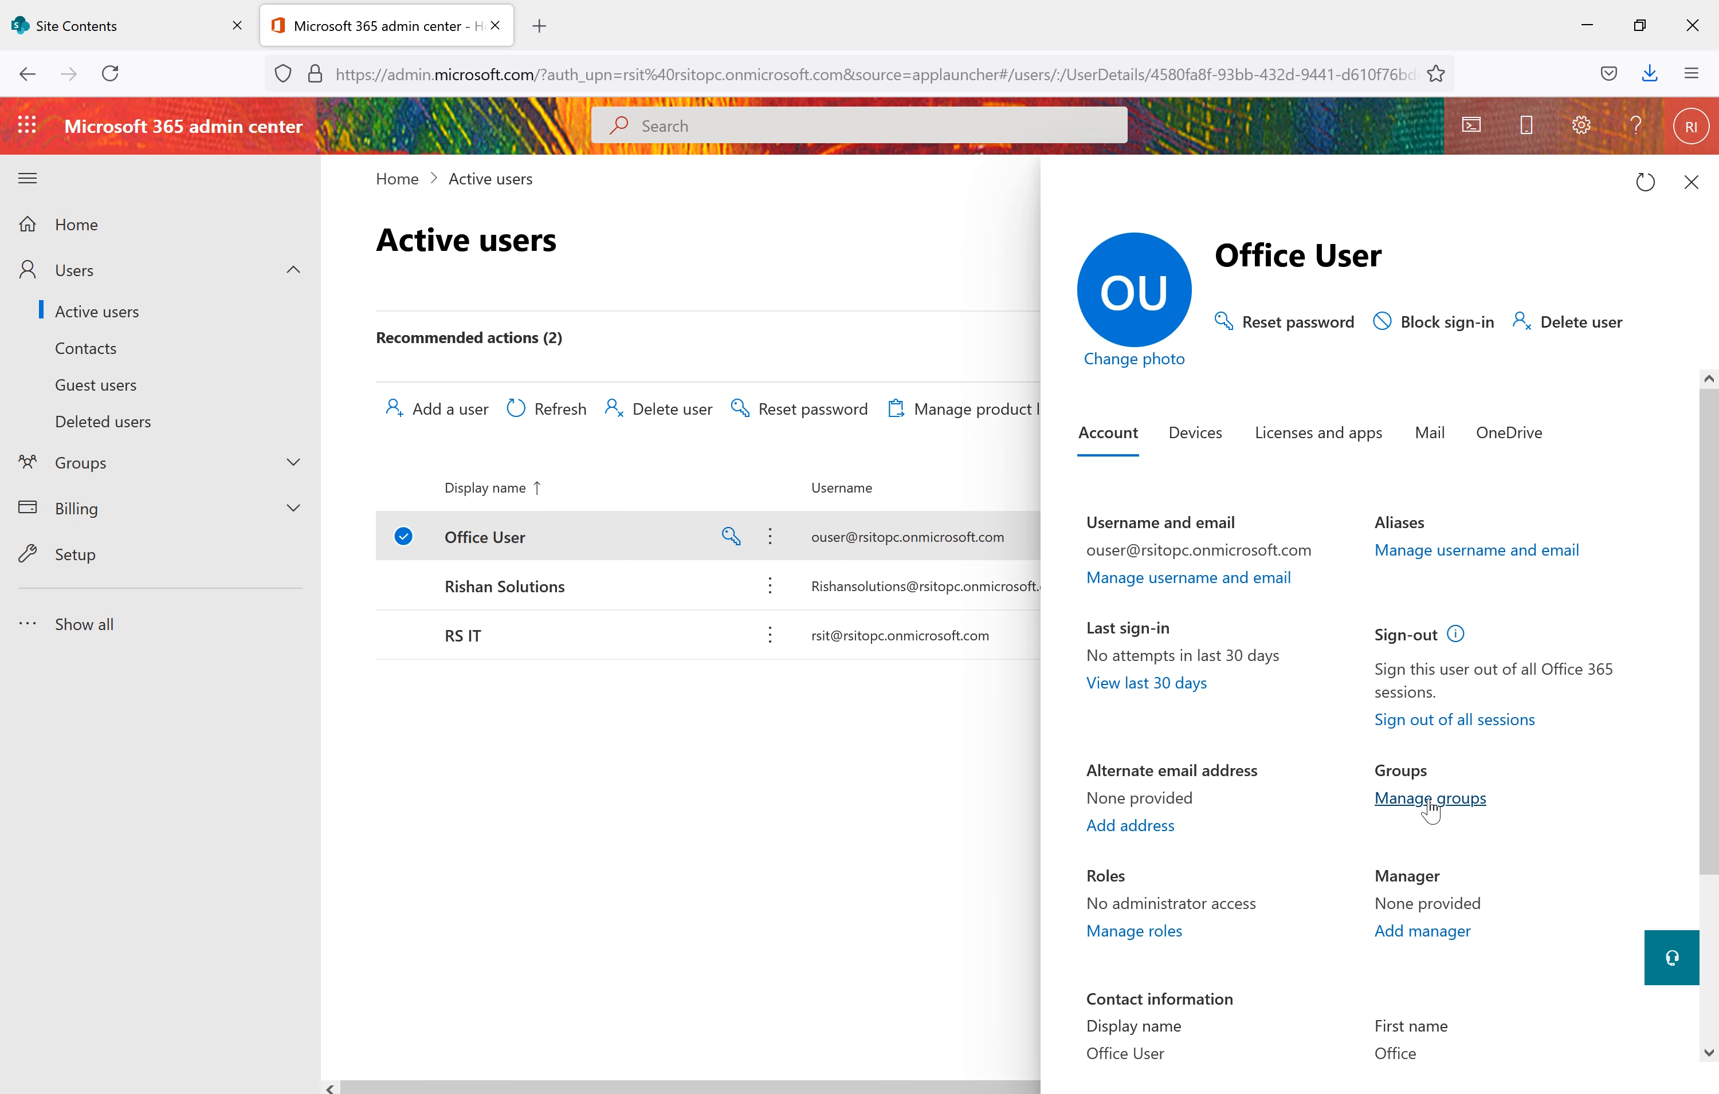
left_click(1430, 800)
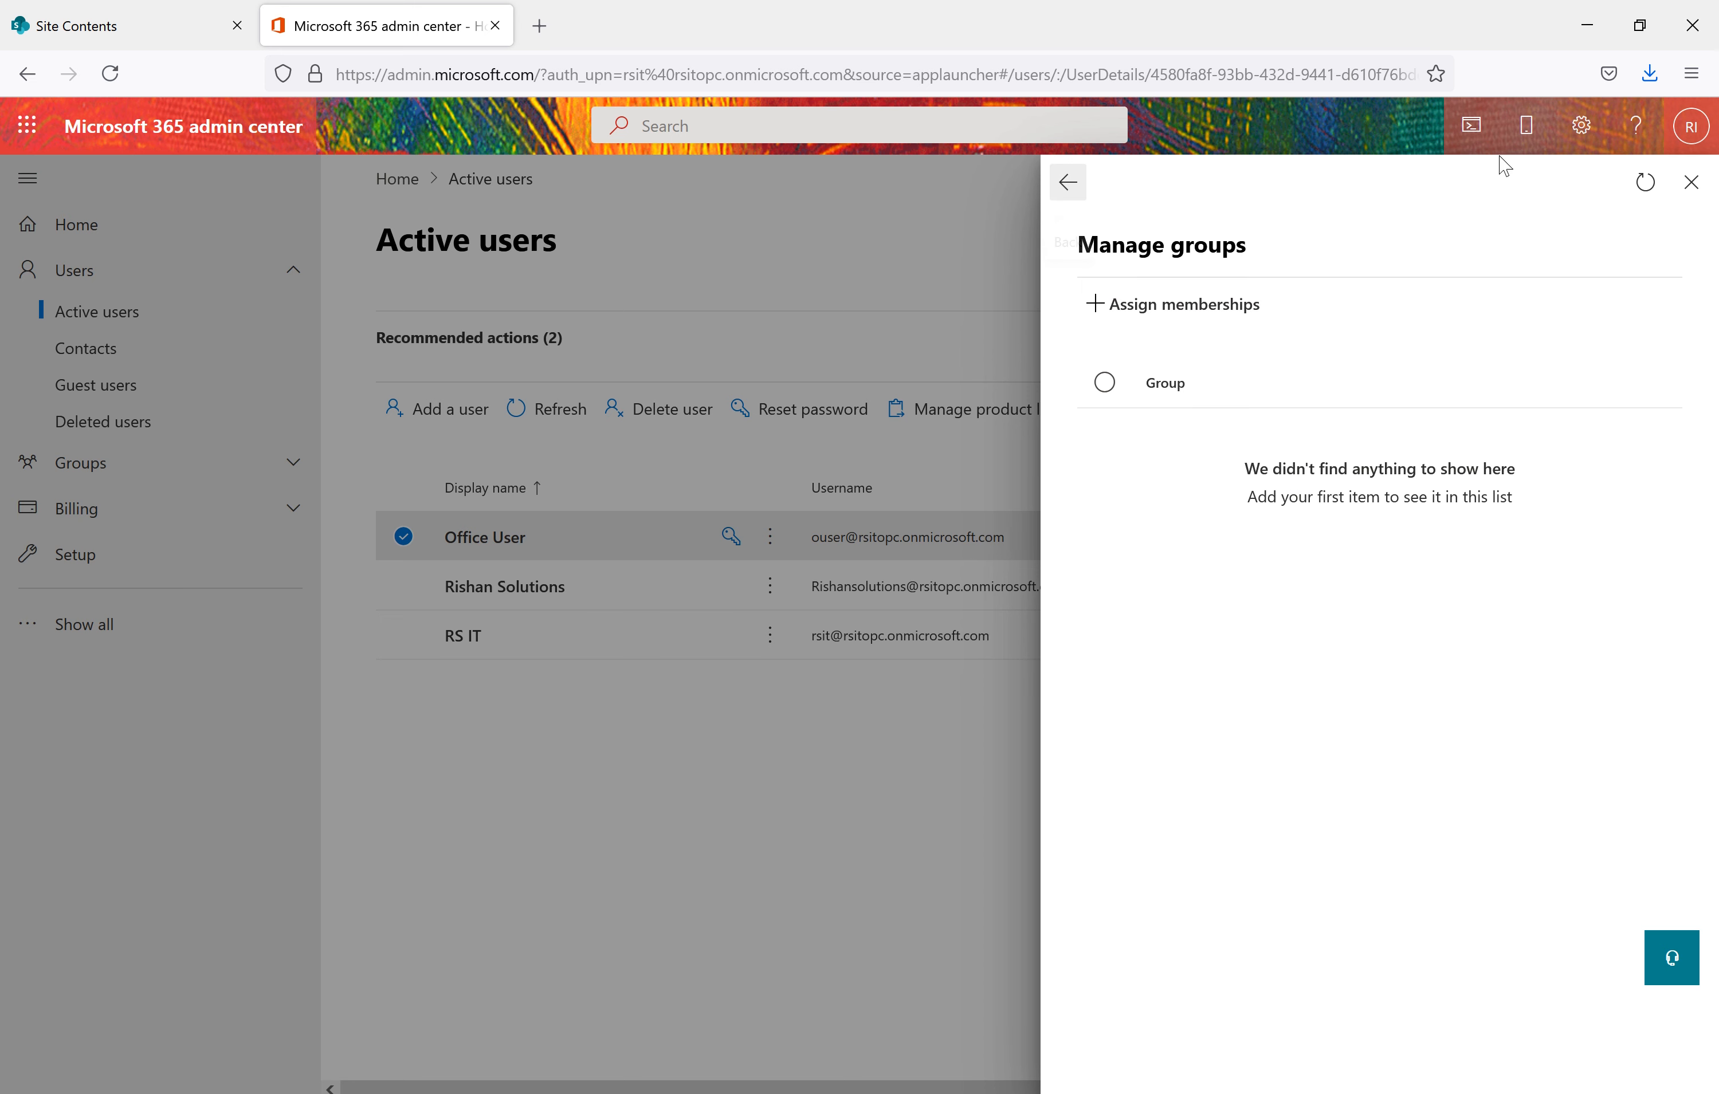
left_click(1691, 183)
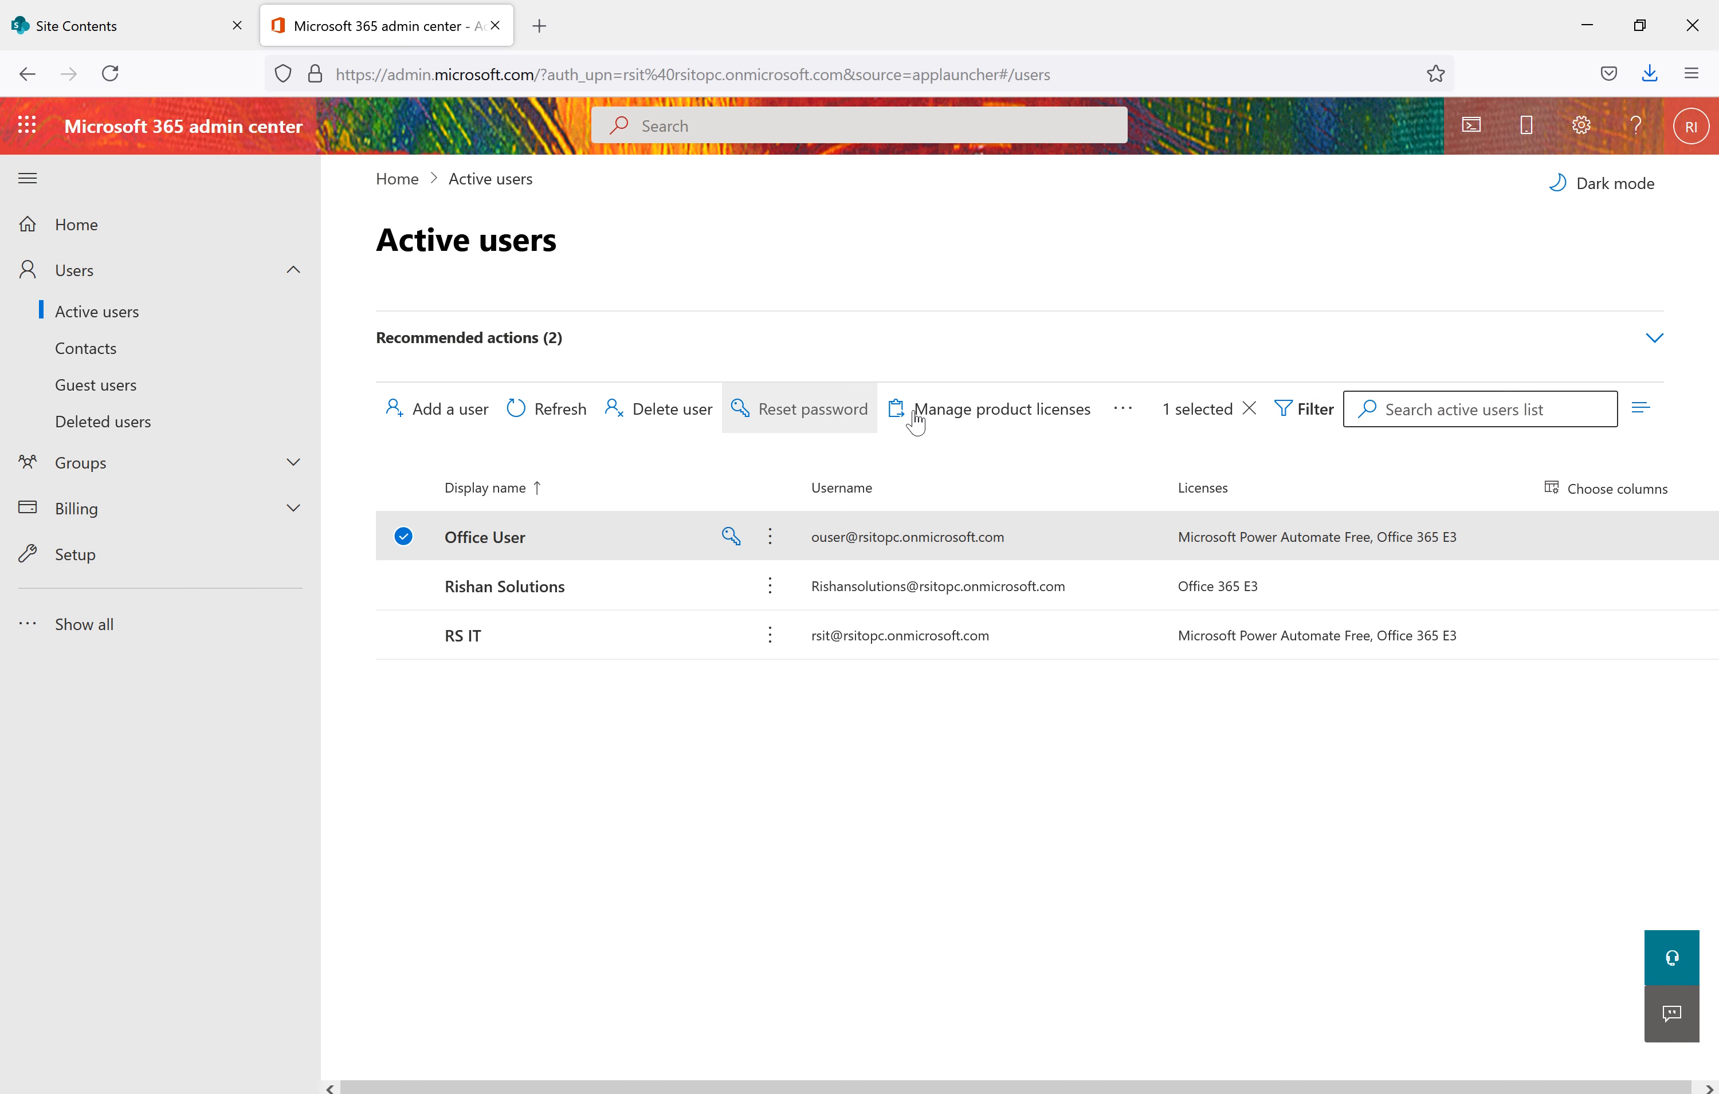
Open the username settings for Office User, look over the username and domain fields, and close them without changes
left_click(767, 546)
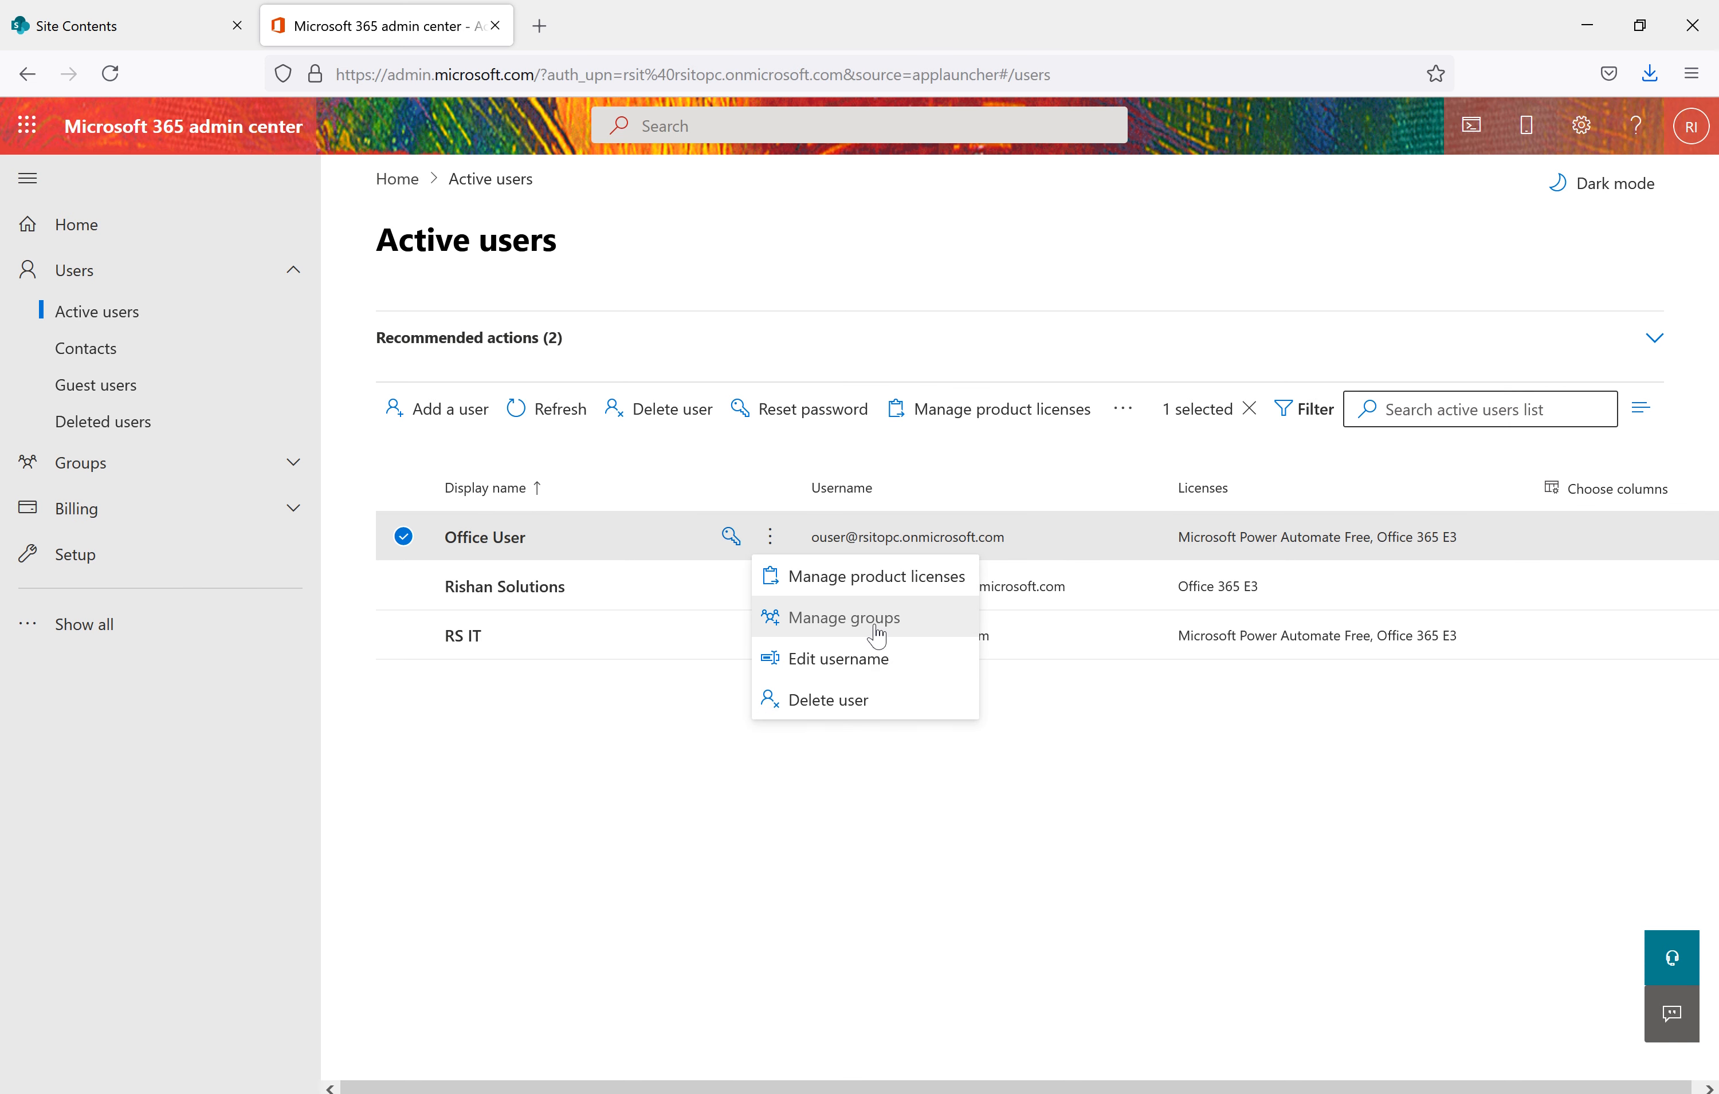
left_click(857, 679)
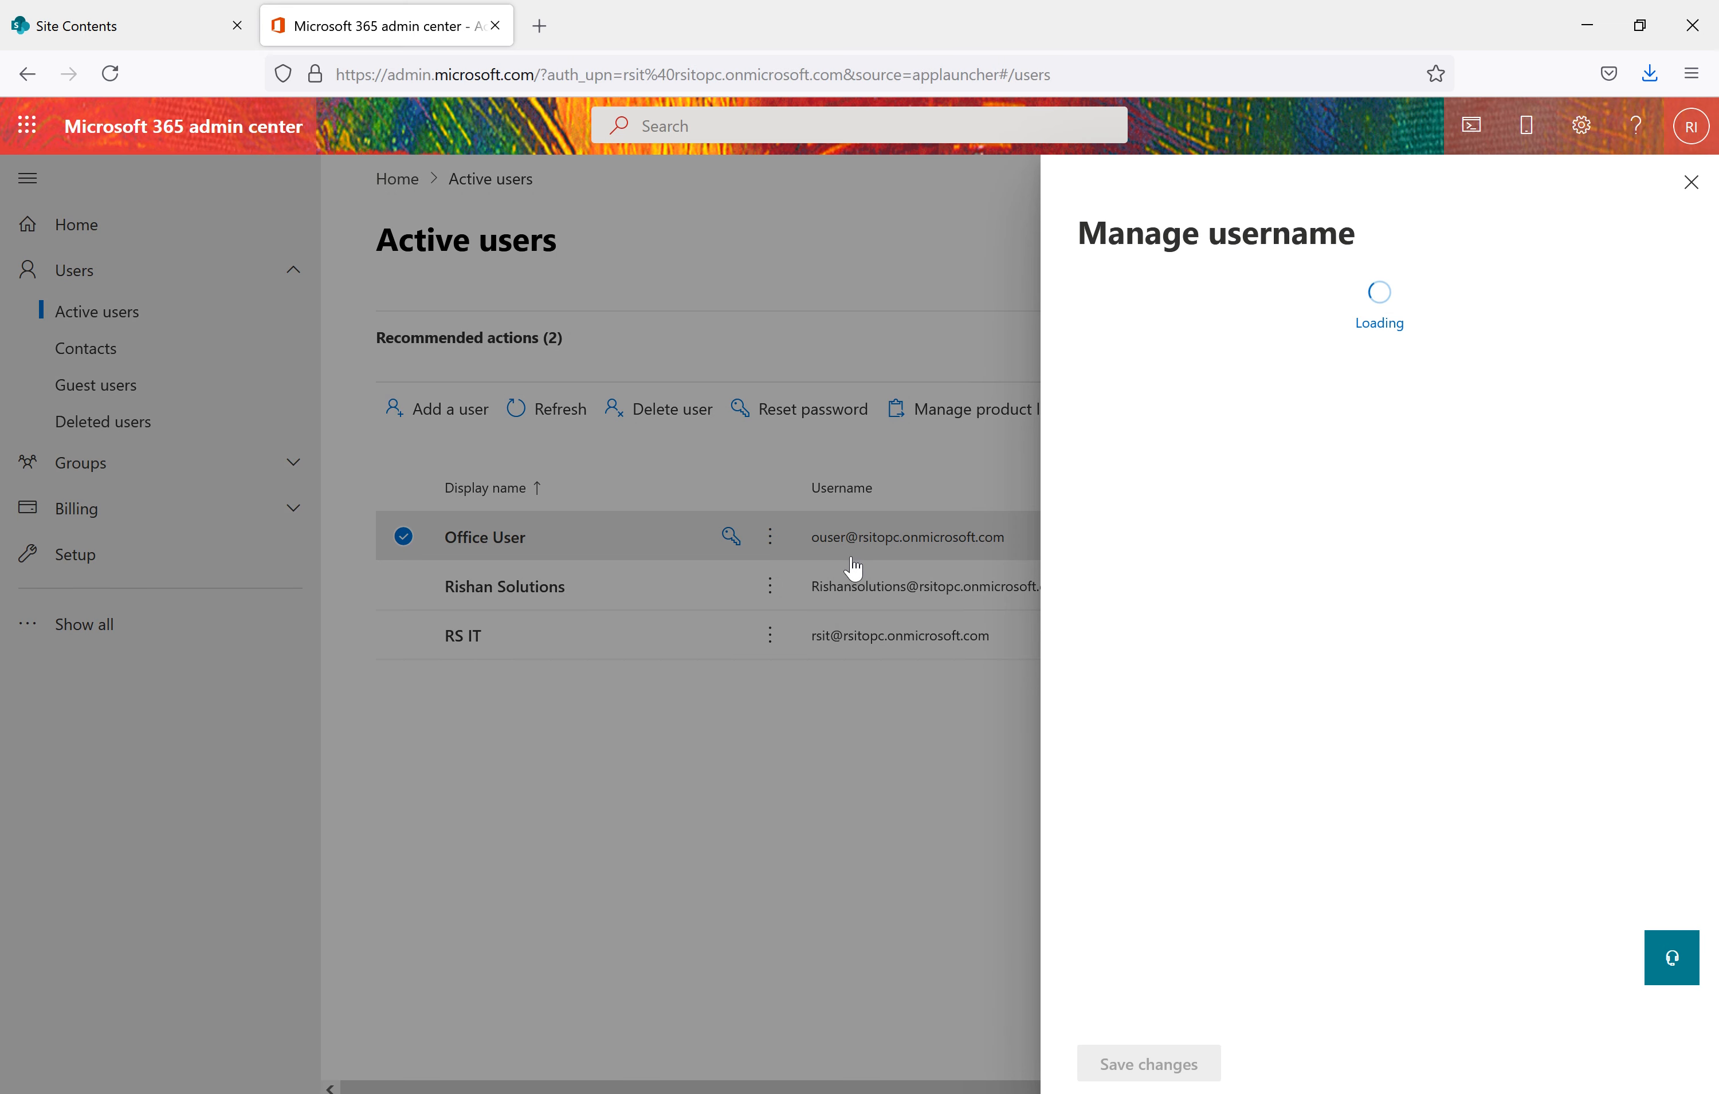
left_click(1180, 463)
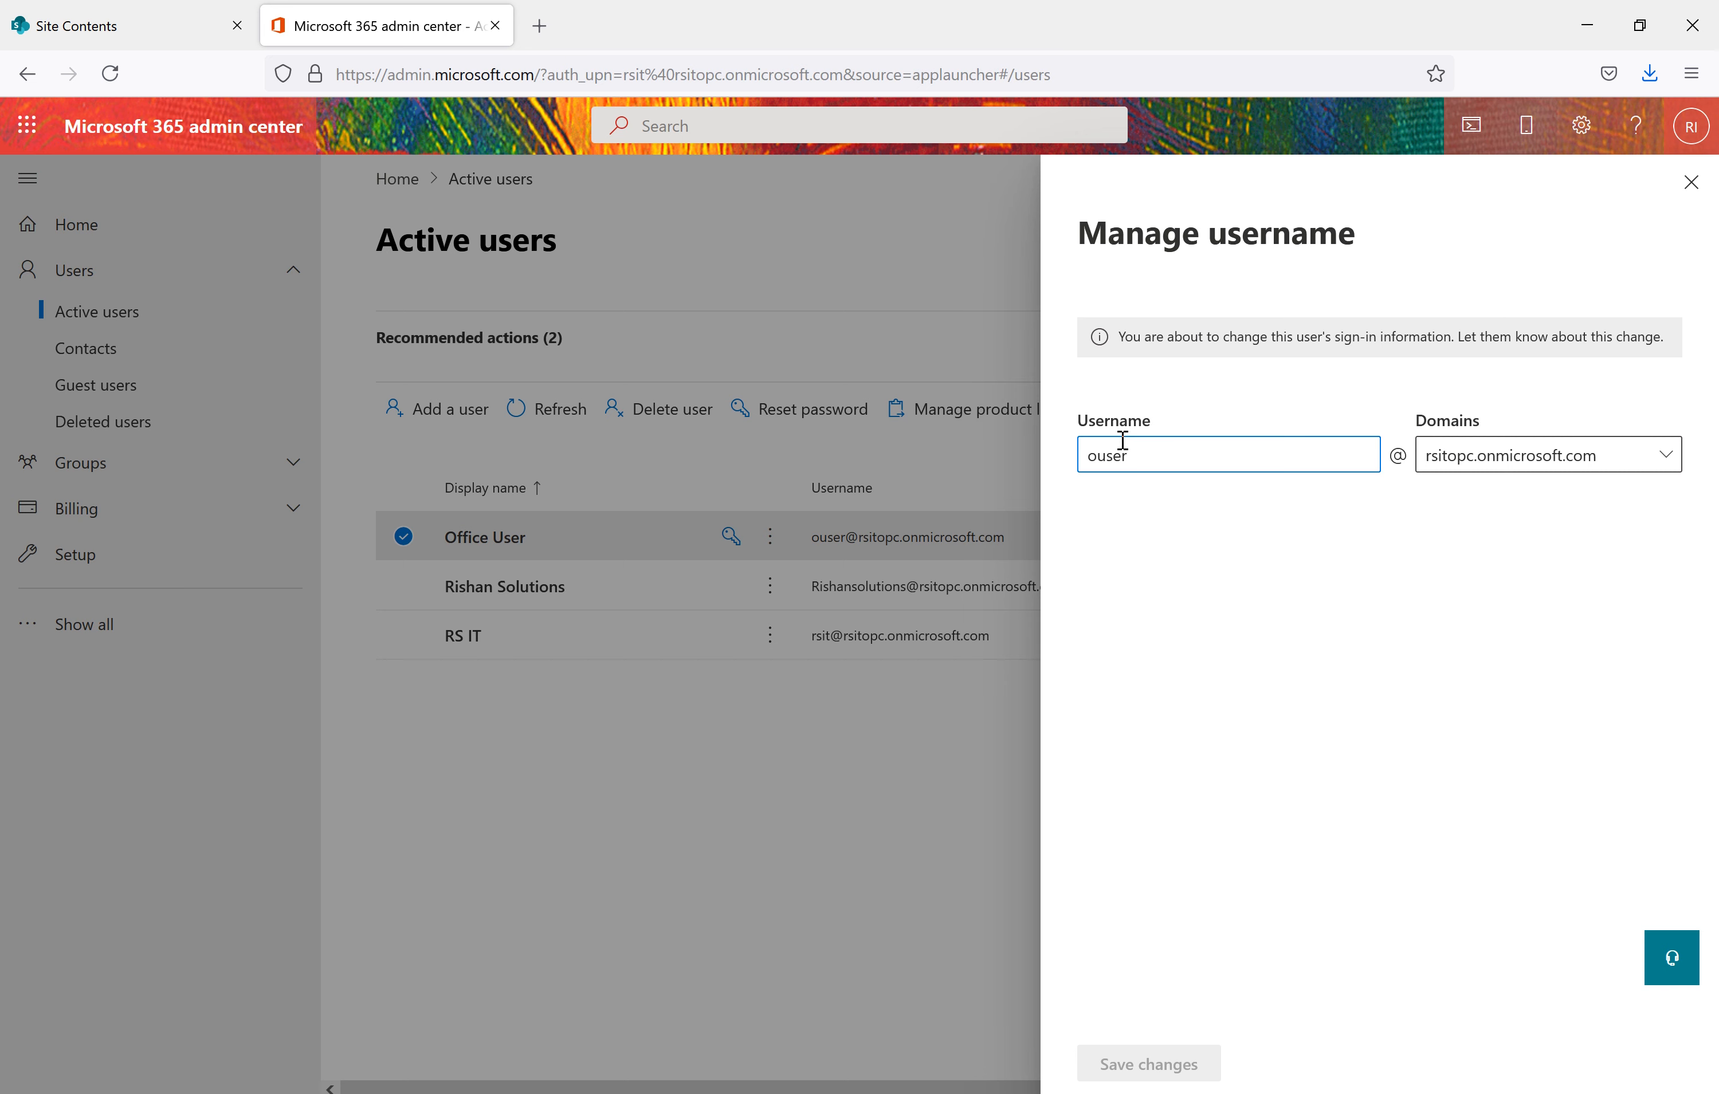
left_click(1691, 184)
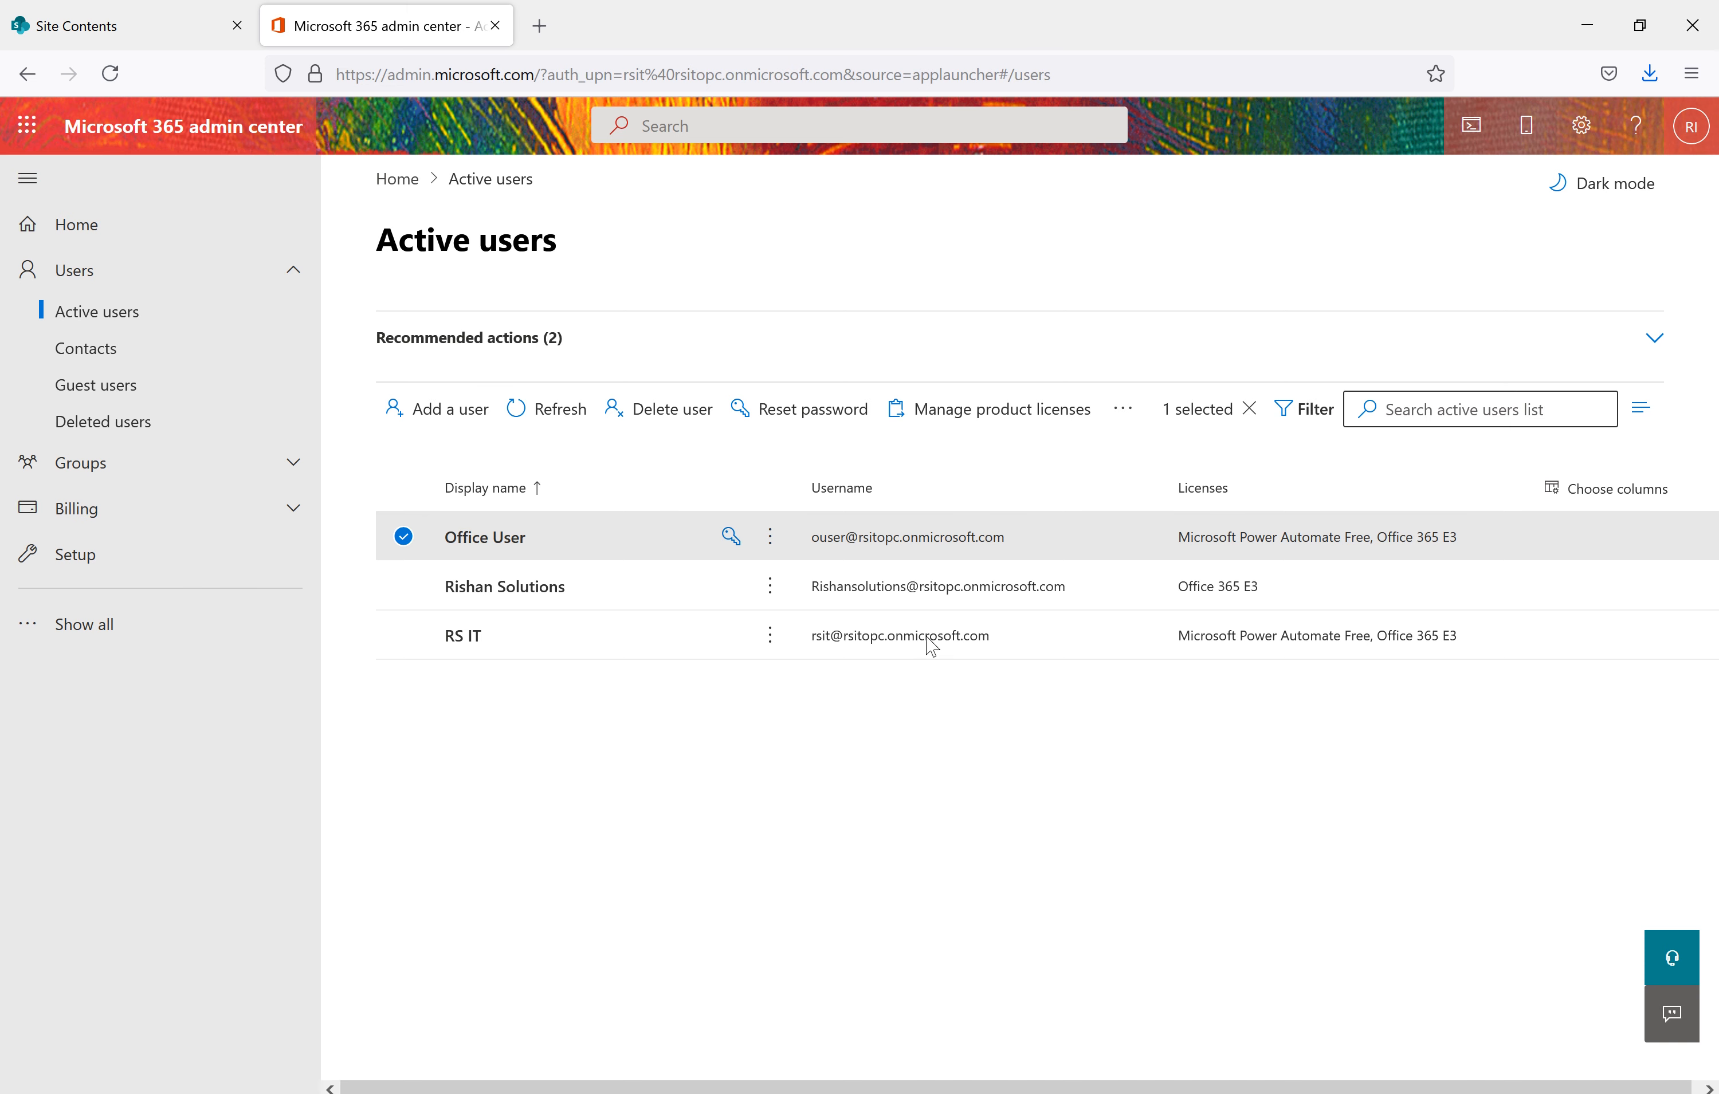
Select Office User in the active users list, start deleting the account, and review what the deletion removes
left_click(770, 540)
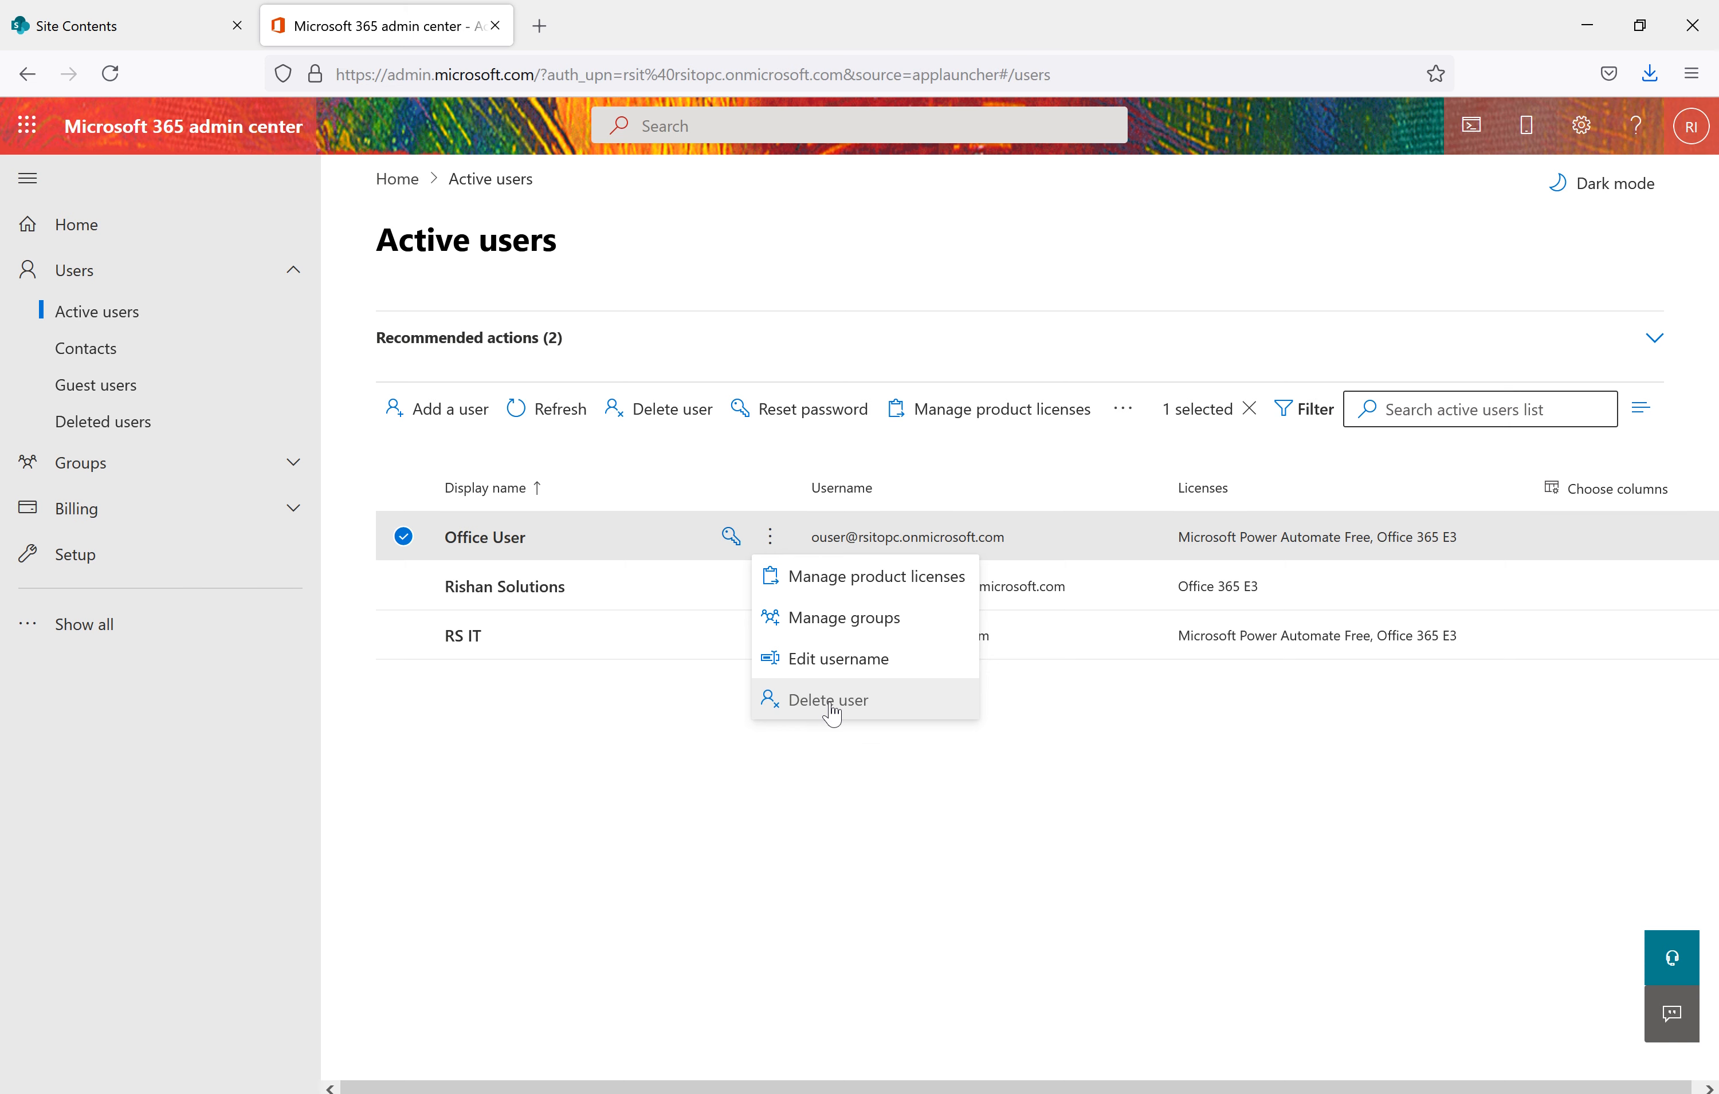
left_click(407, 526)
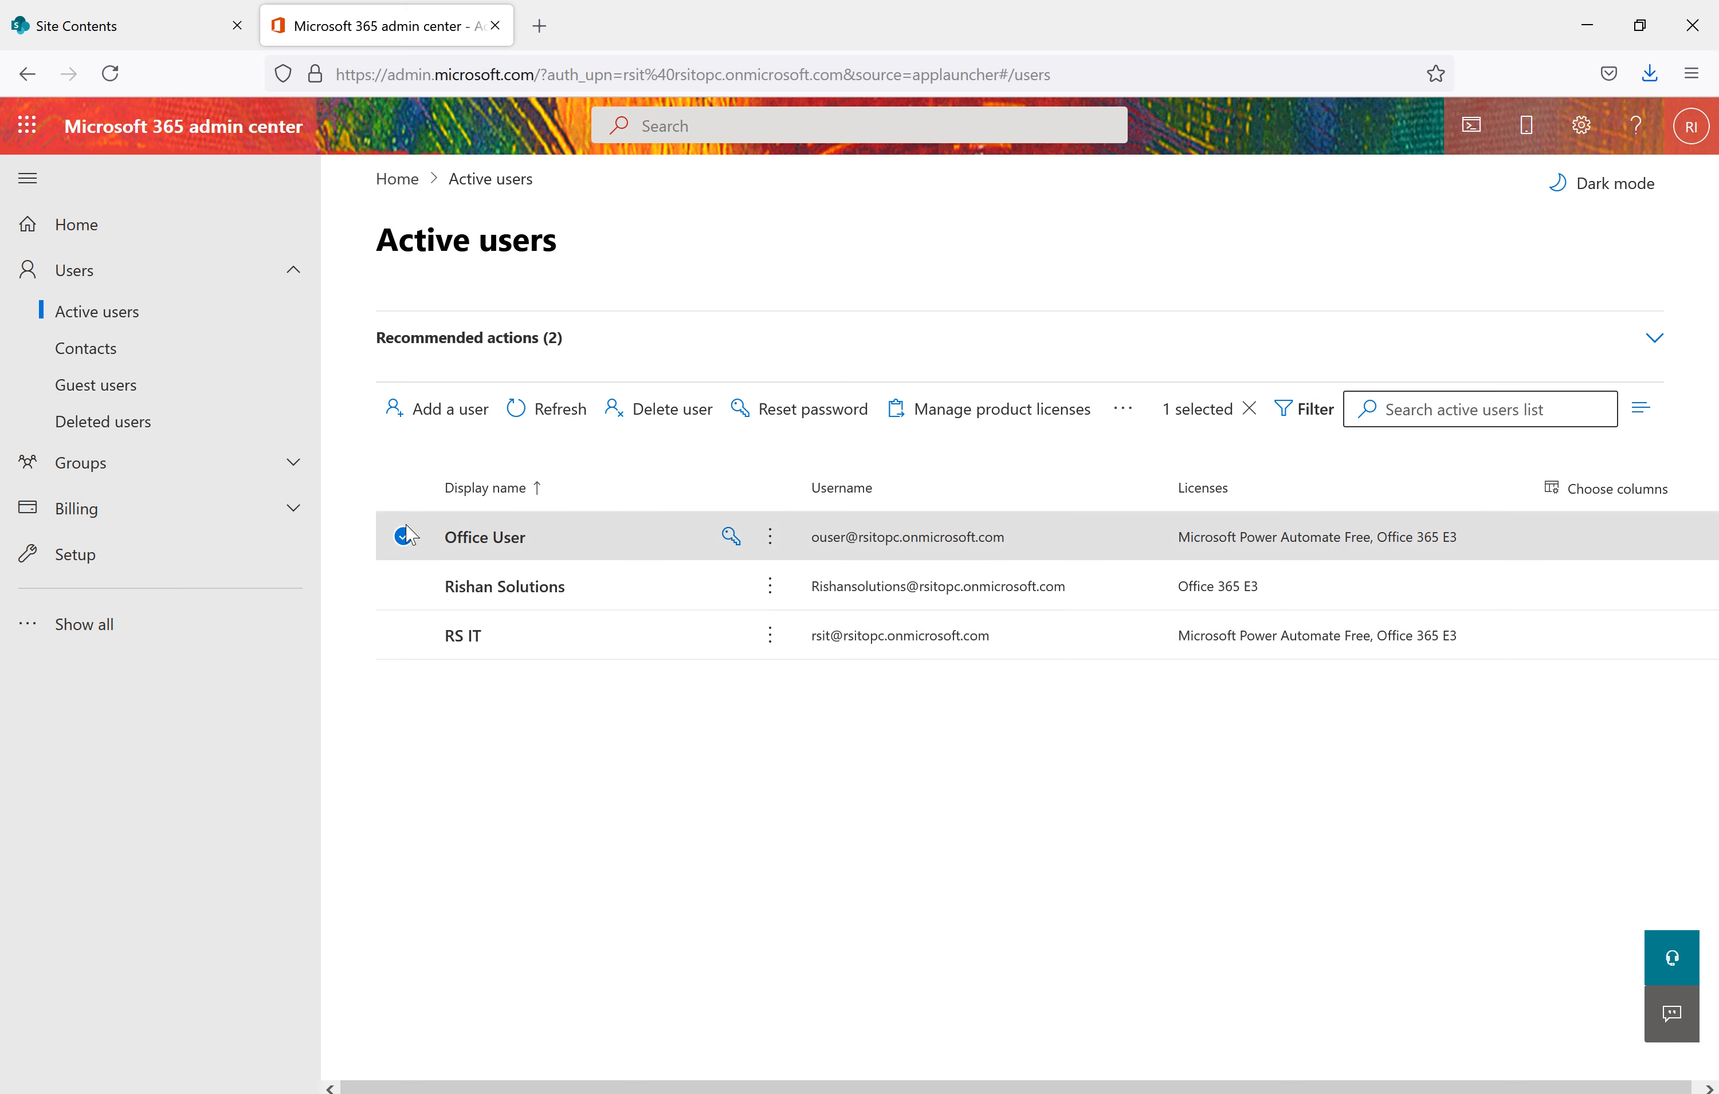
left_click(403, 535)
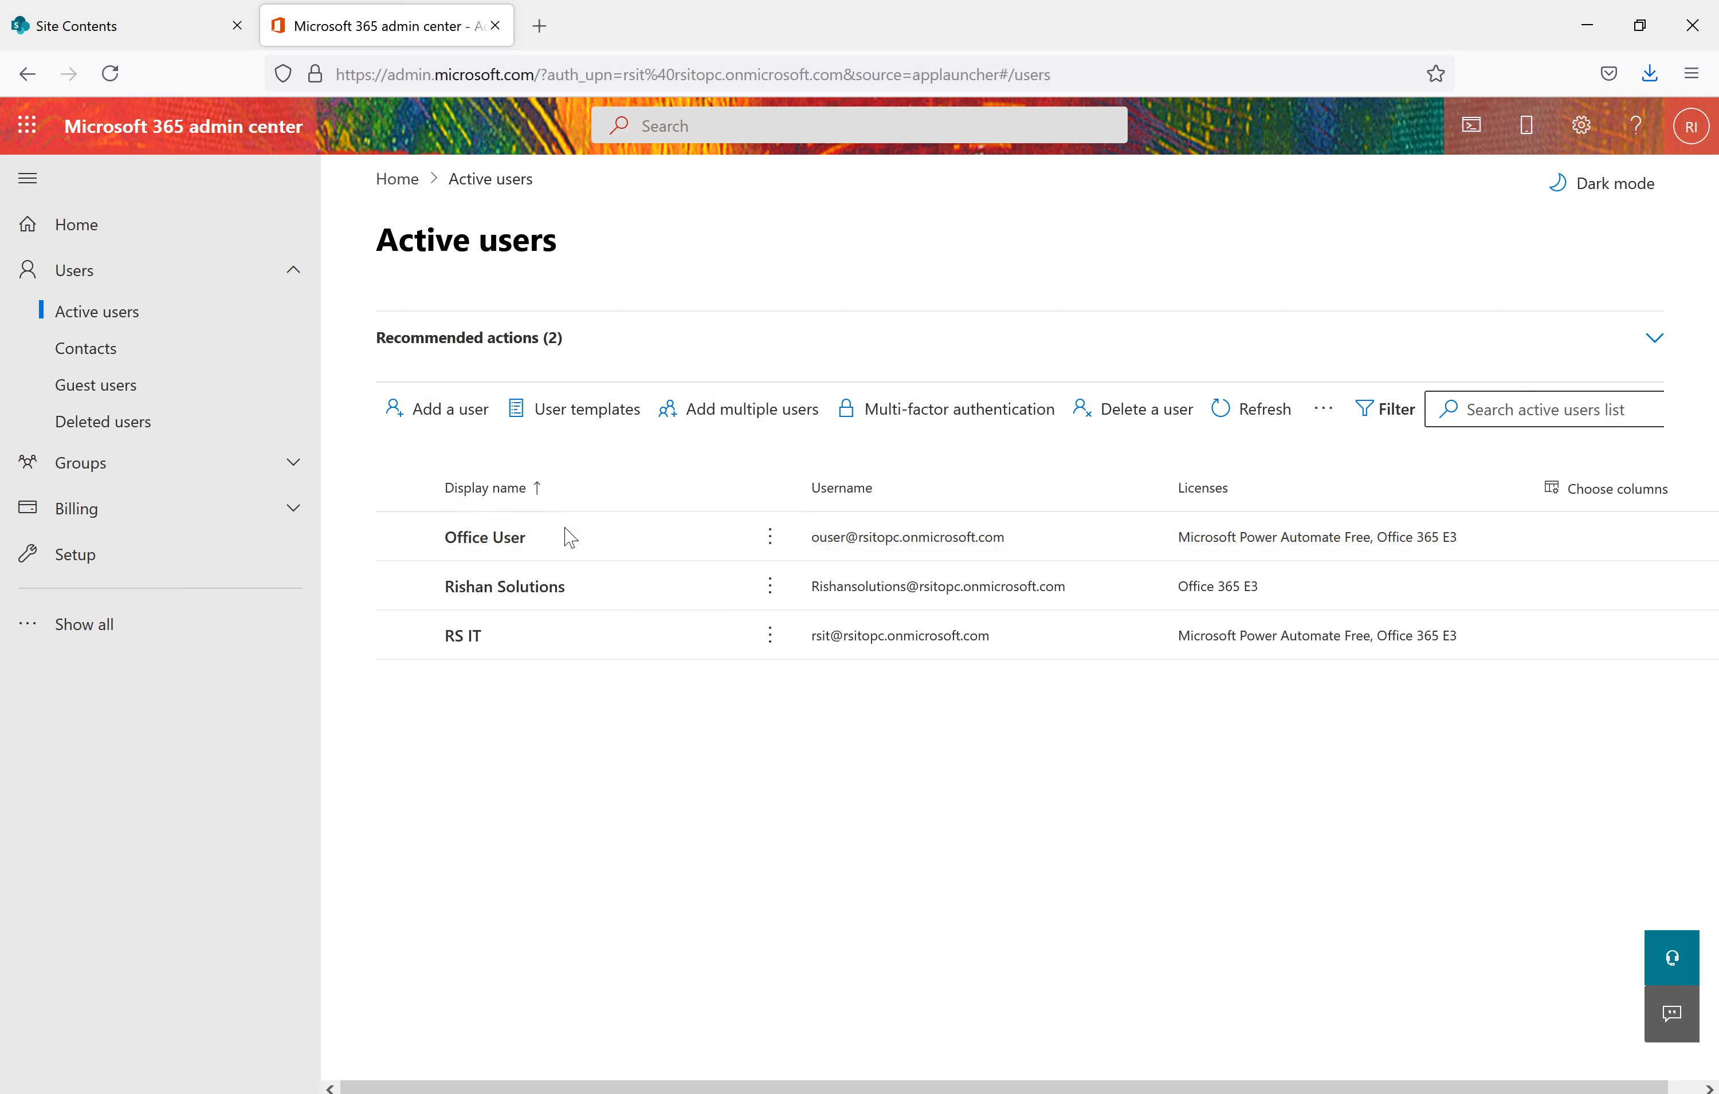
left_click(403, 536)
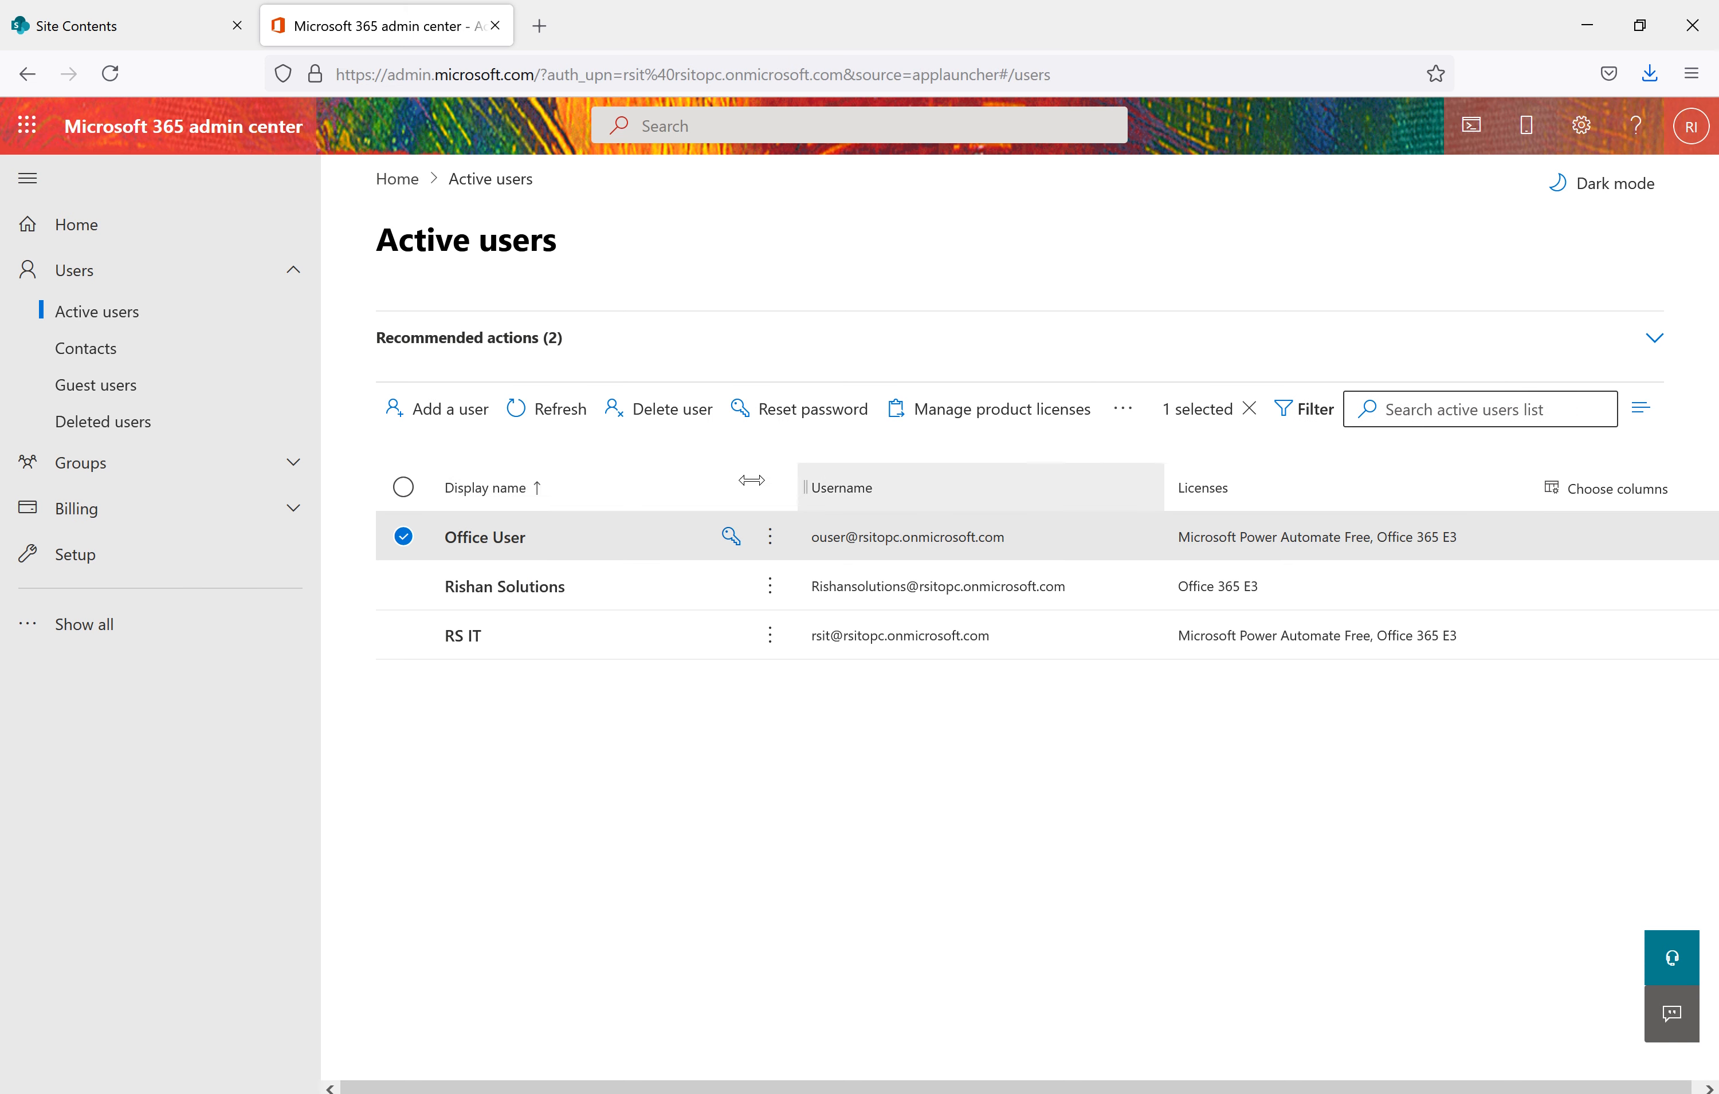
left_click(671, 416)
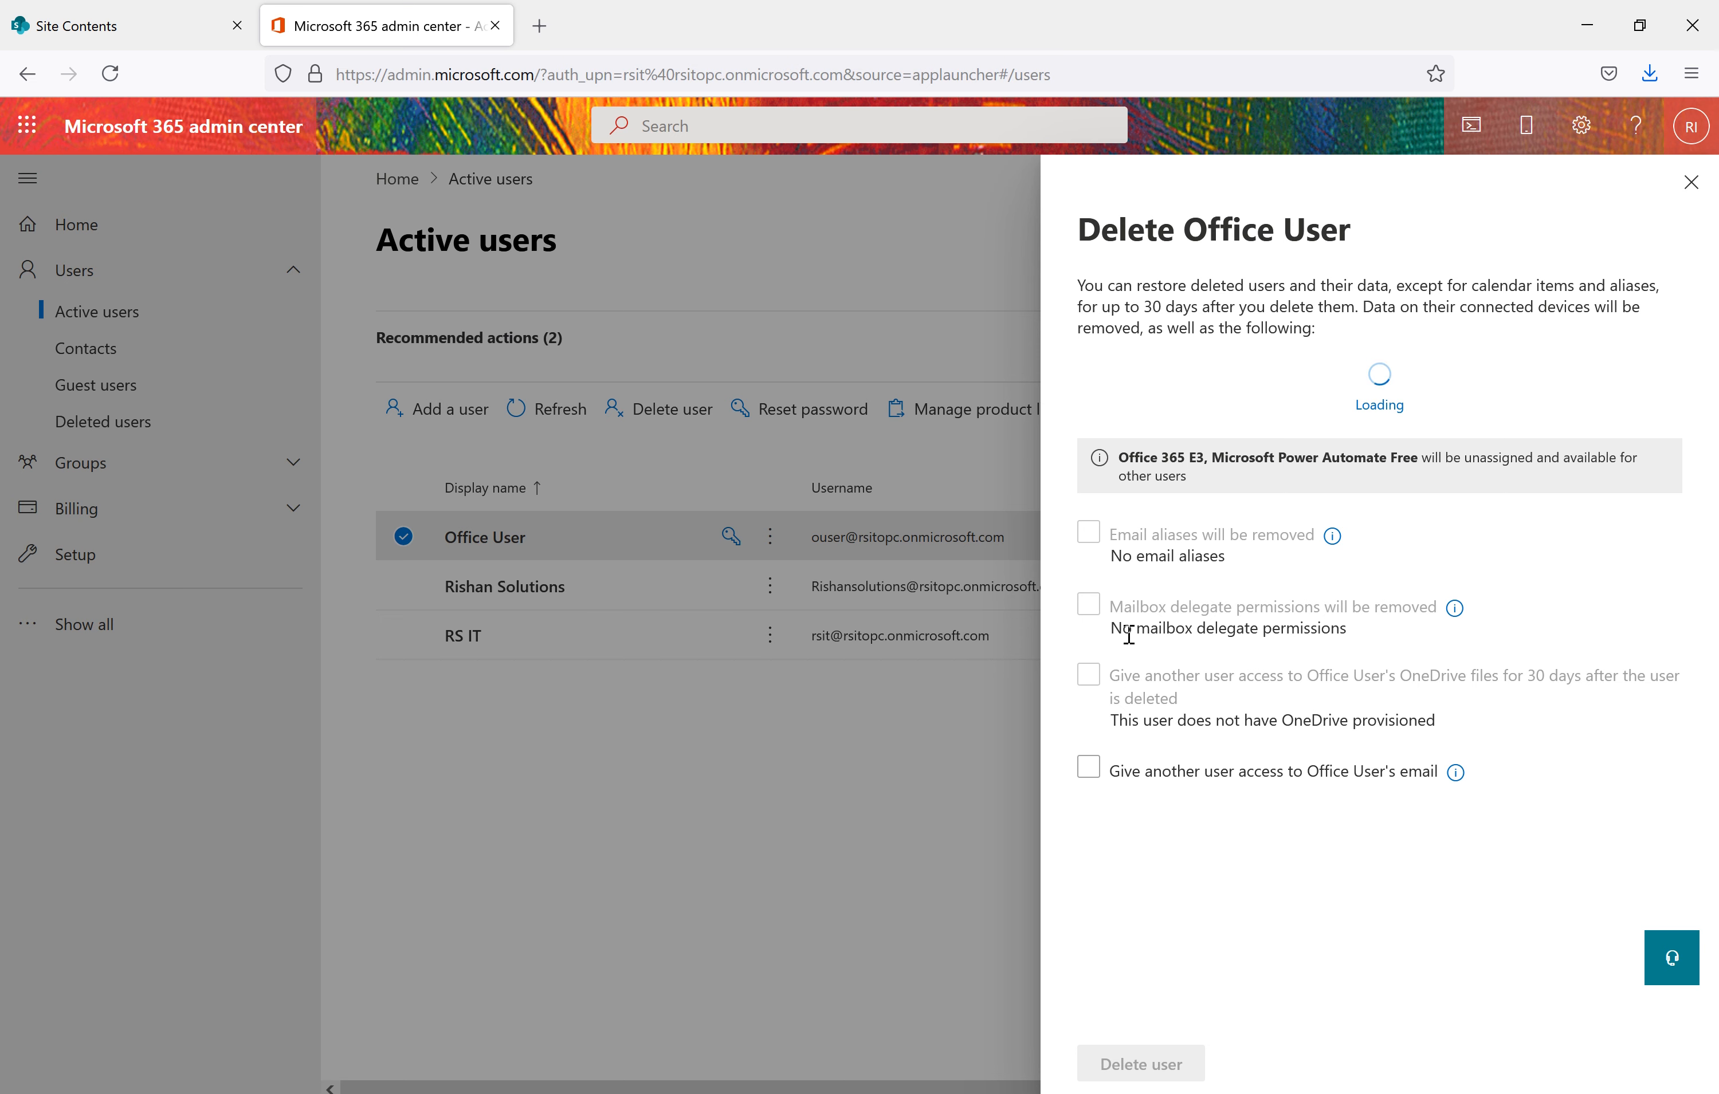
left_click_drag(1363, 641, 1116, 629)
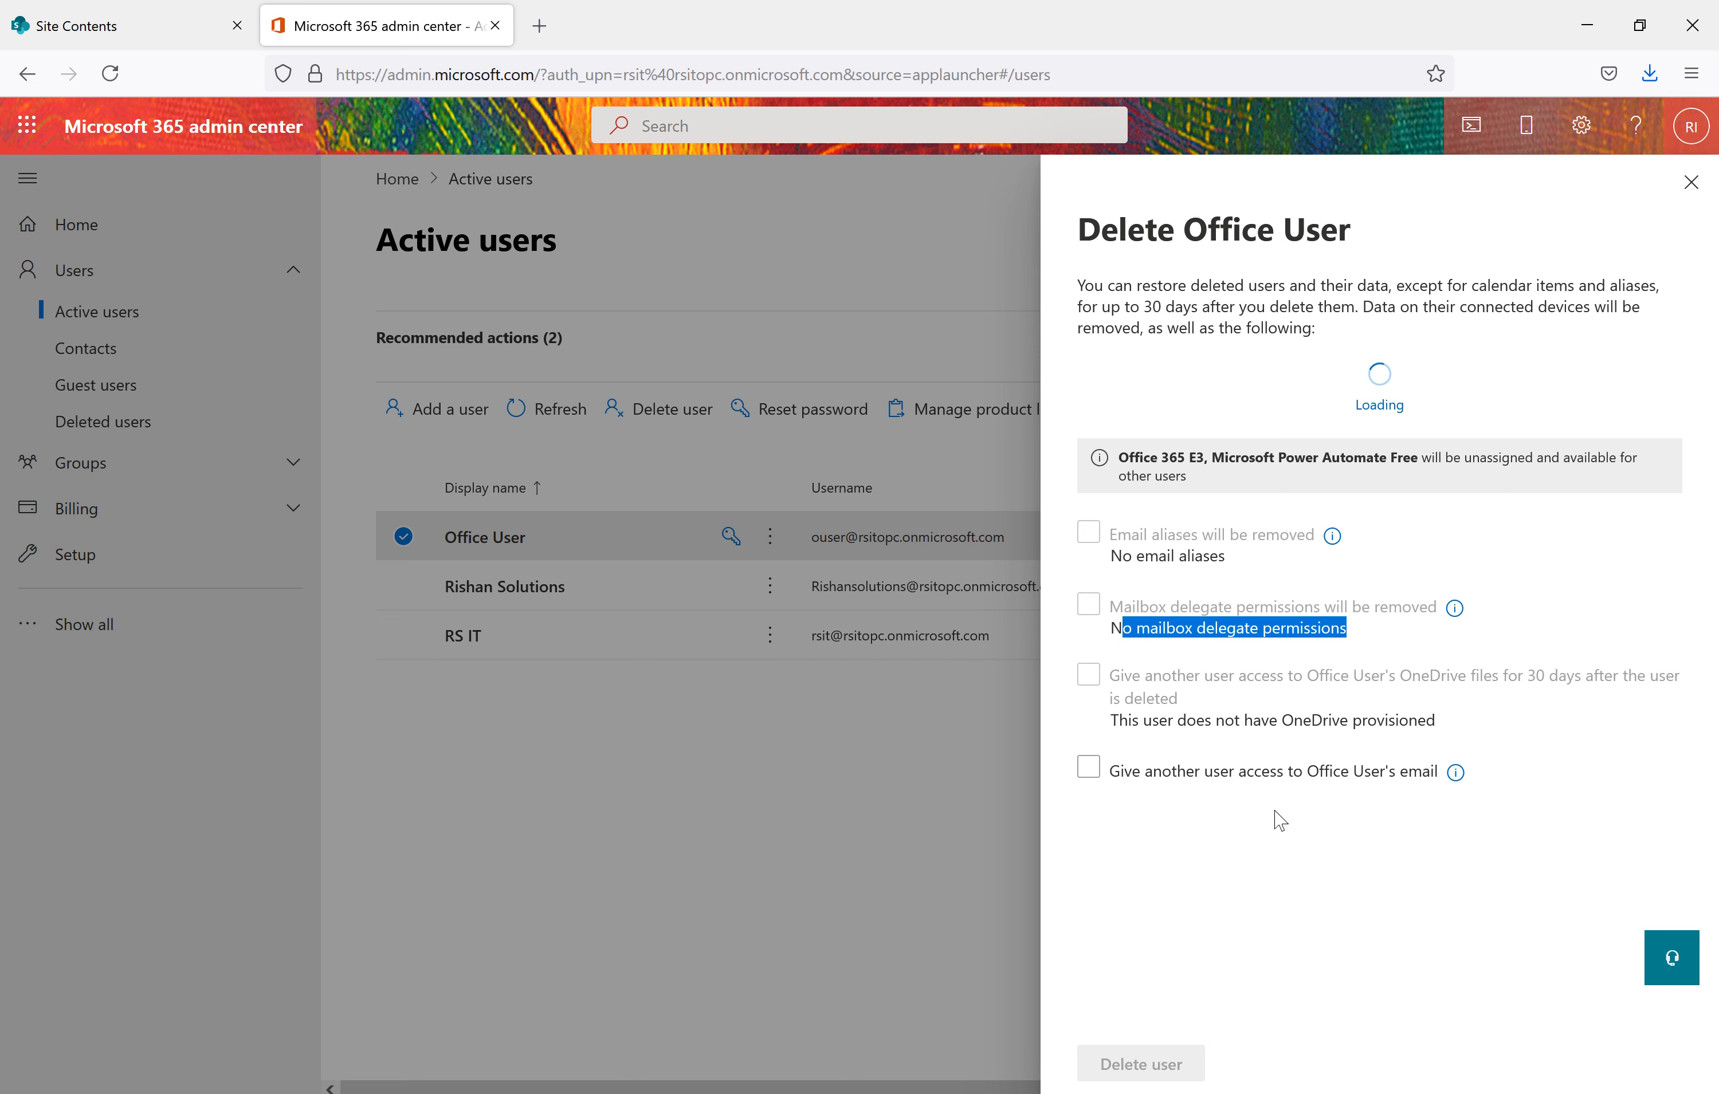
left_click(1230, 790)
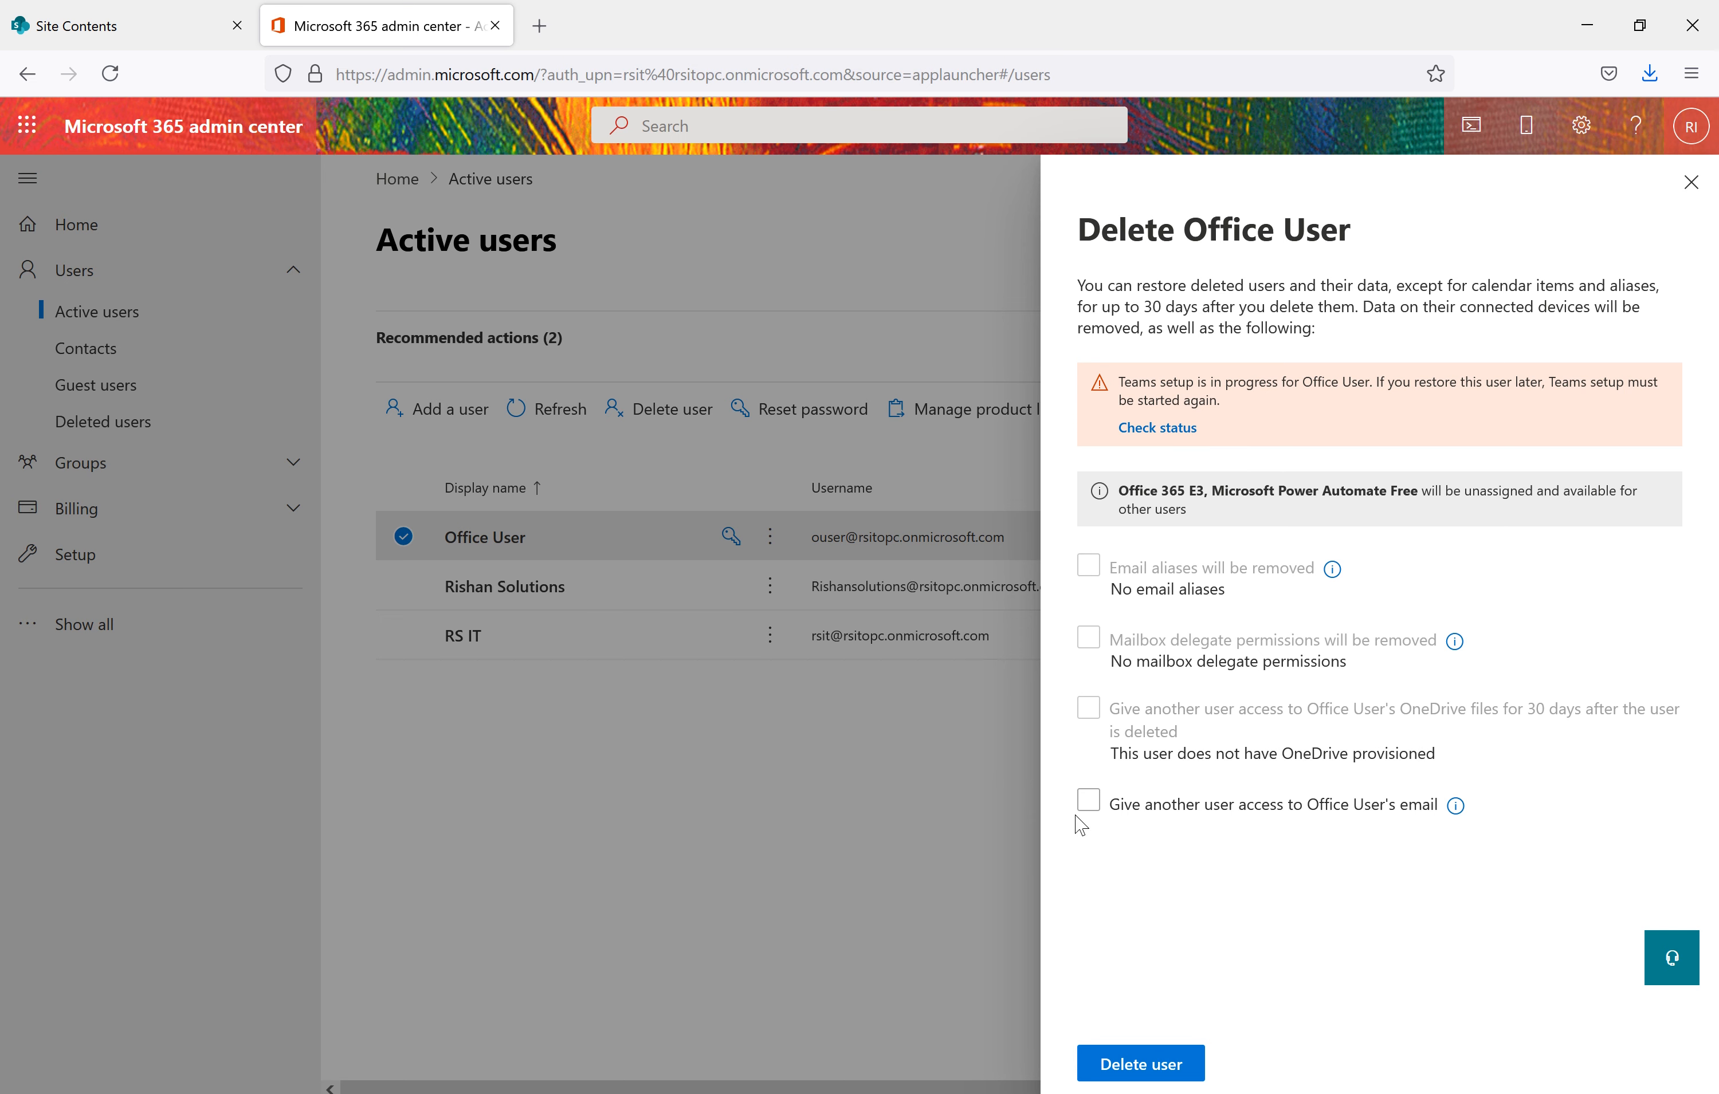
Delete Office User without giving another user access to their email, then review the unassigned licenses and close the summary
left_click(1088, 801)
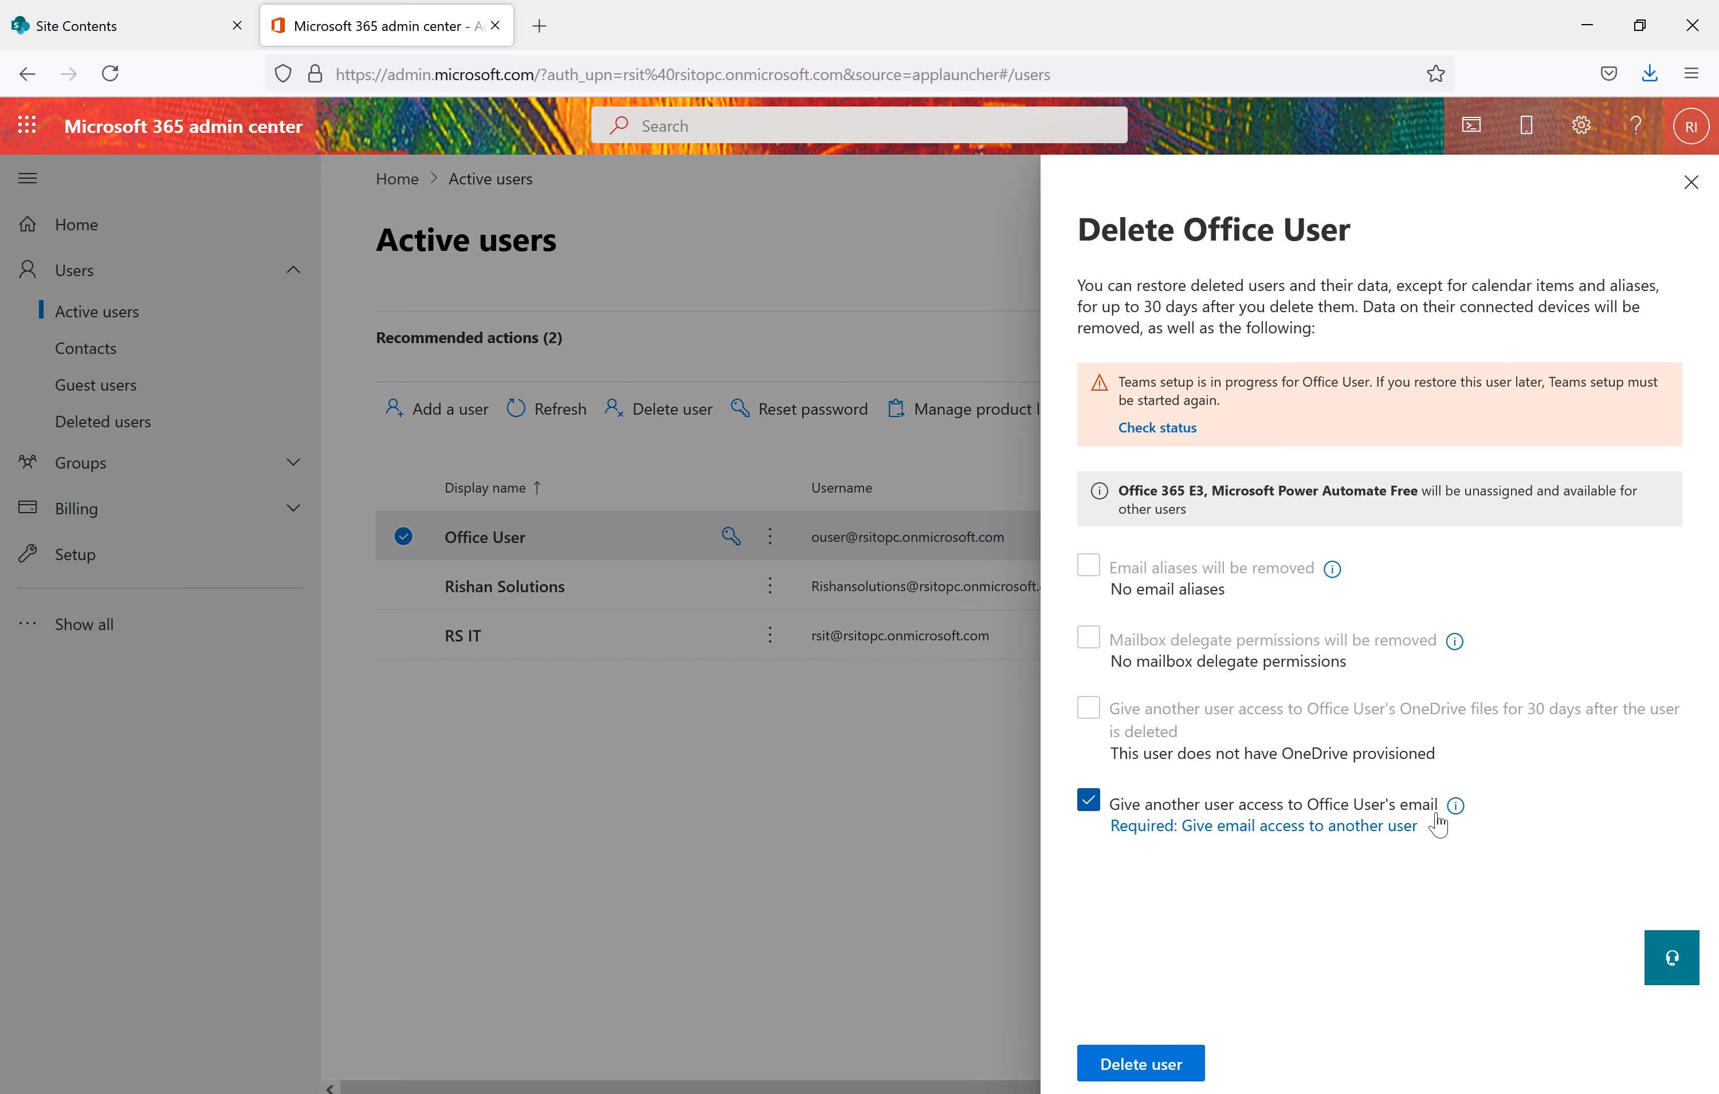
left_click(1089, 800)
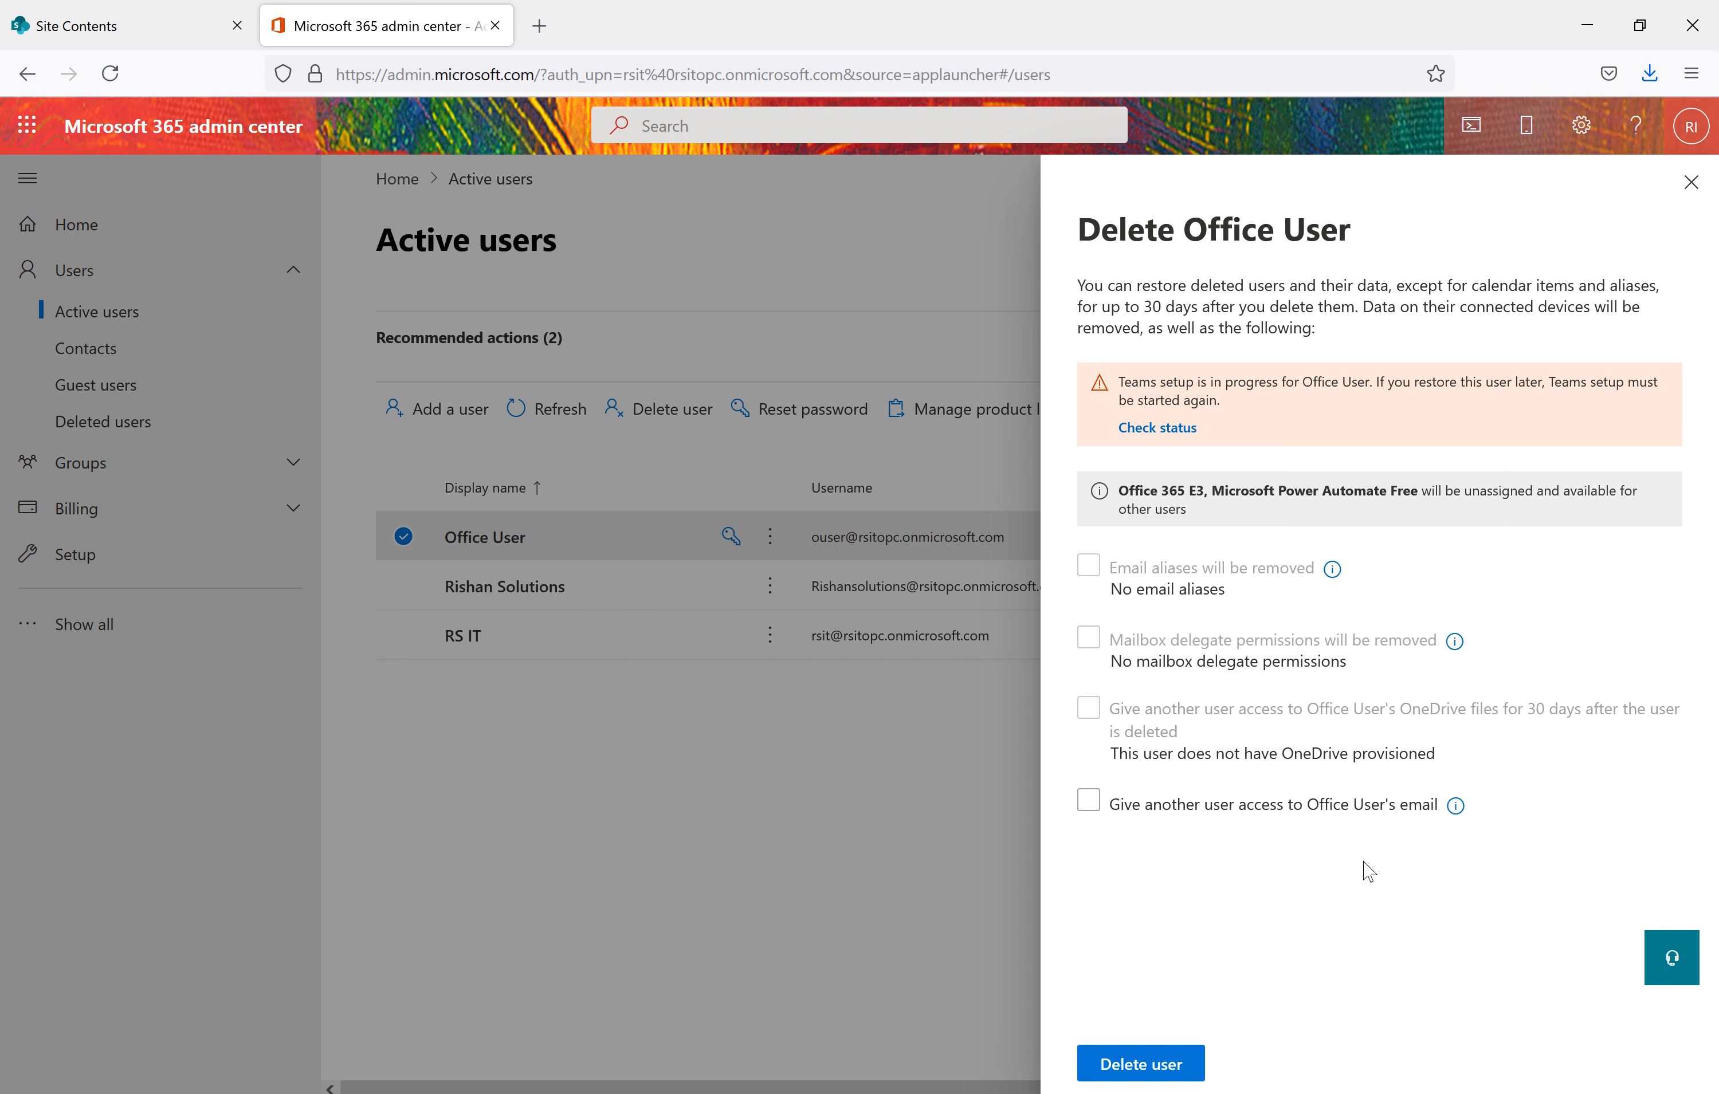
left_click(1142, 1067)
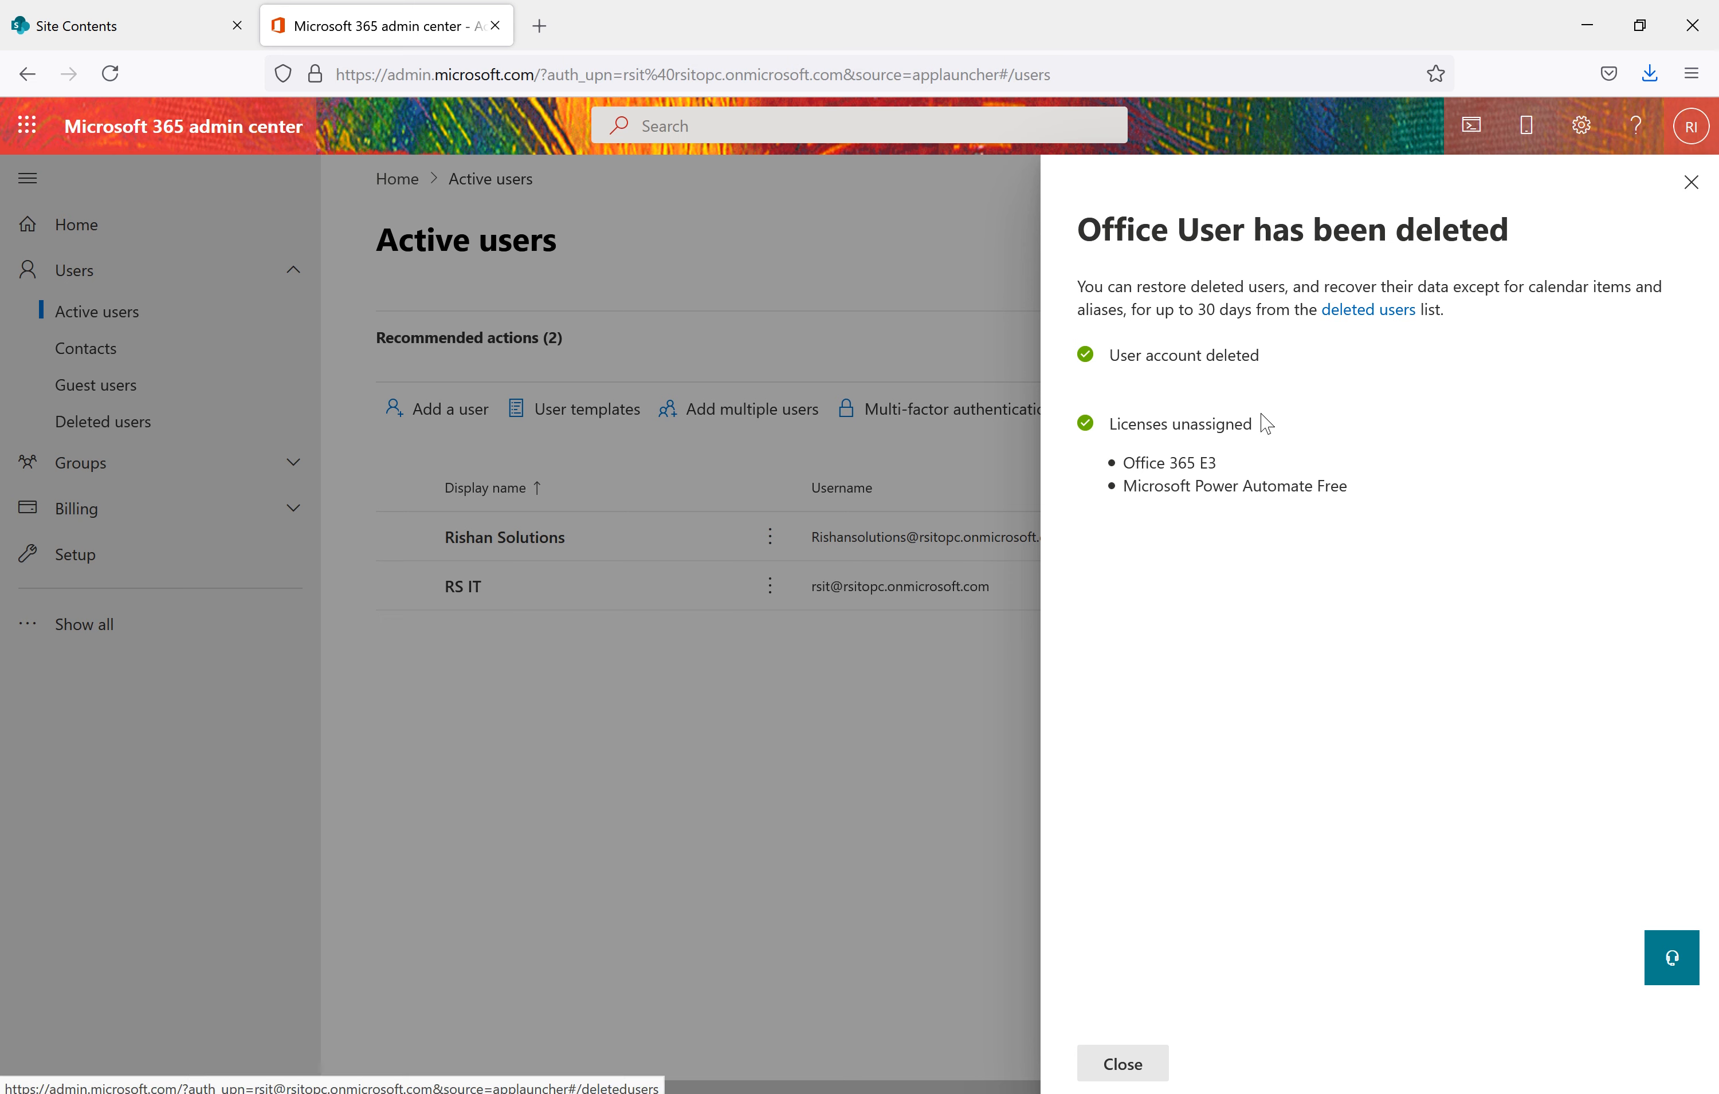
left_click_drag(1278, 441, 1143, 426)
left_click_drag(1473, 525, 1118, 460)
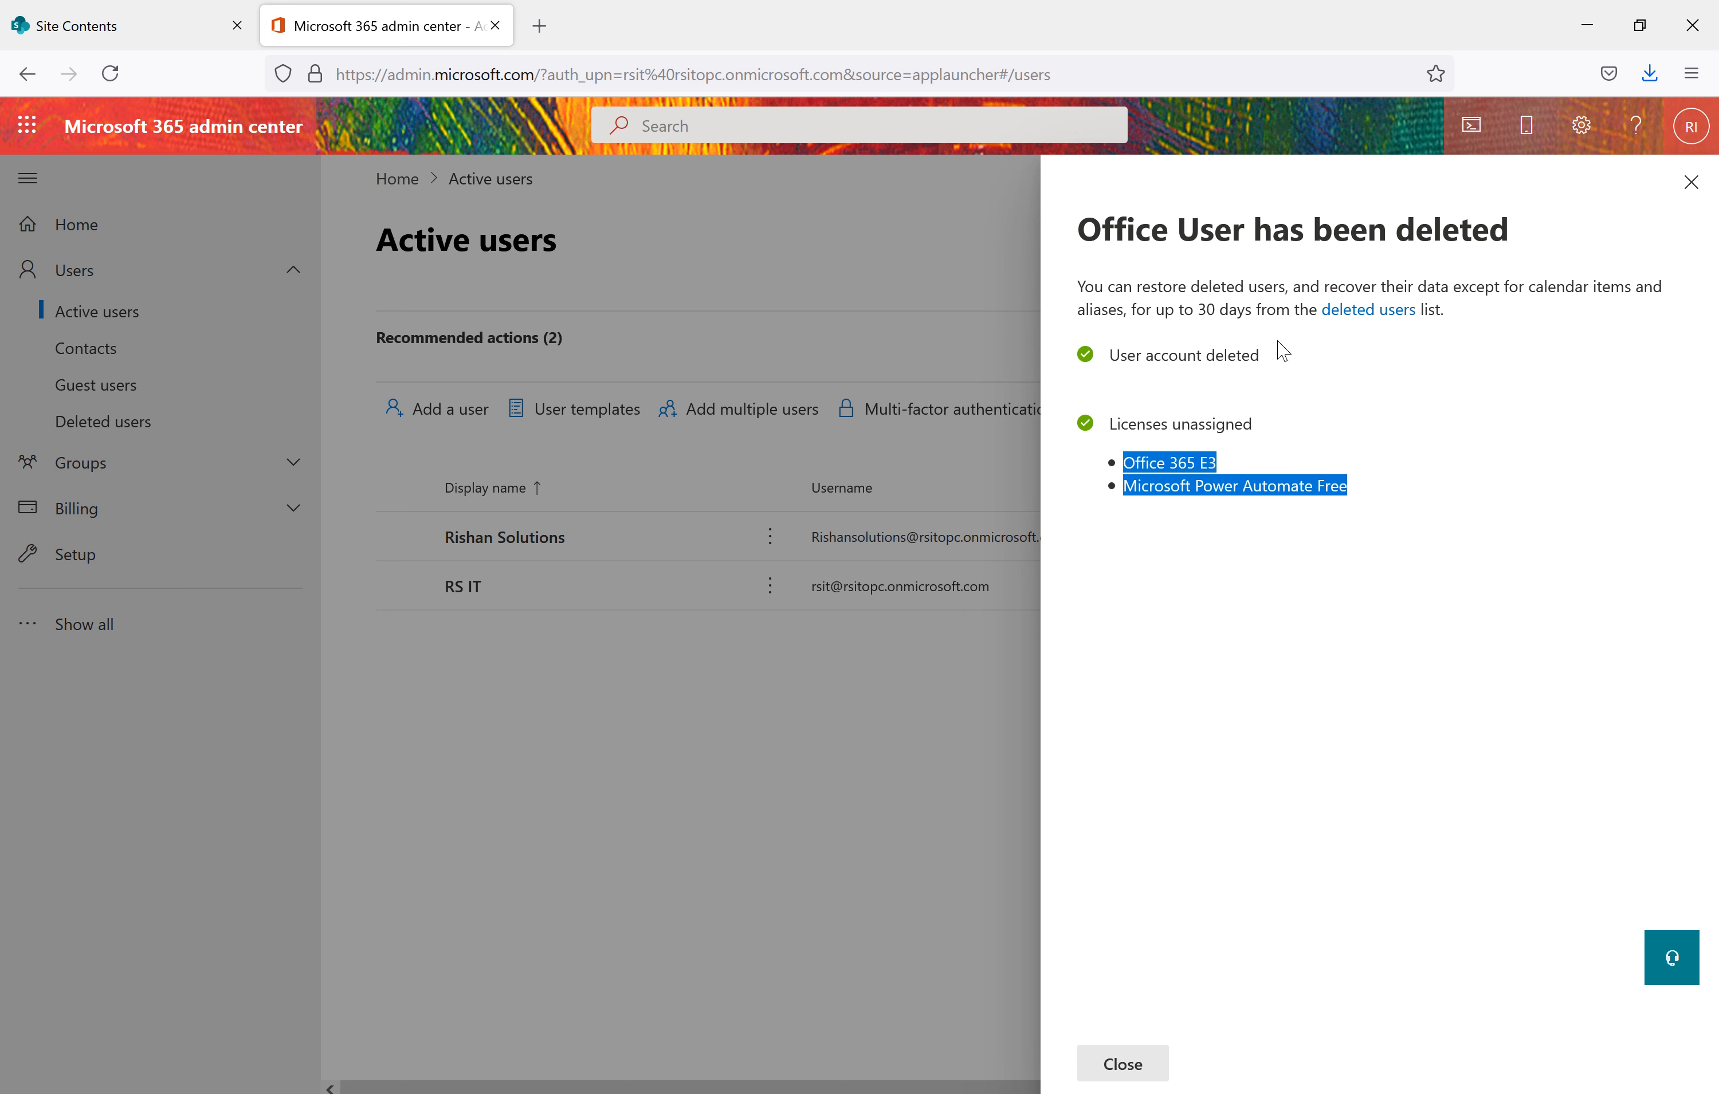
left_click(1141, 1071)
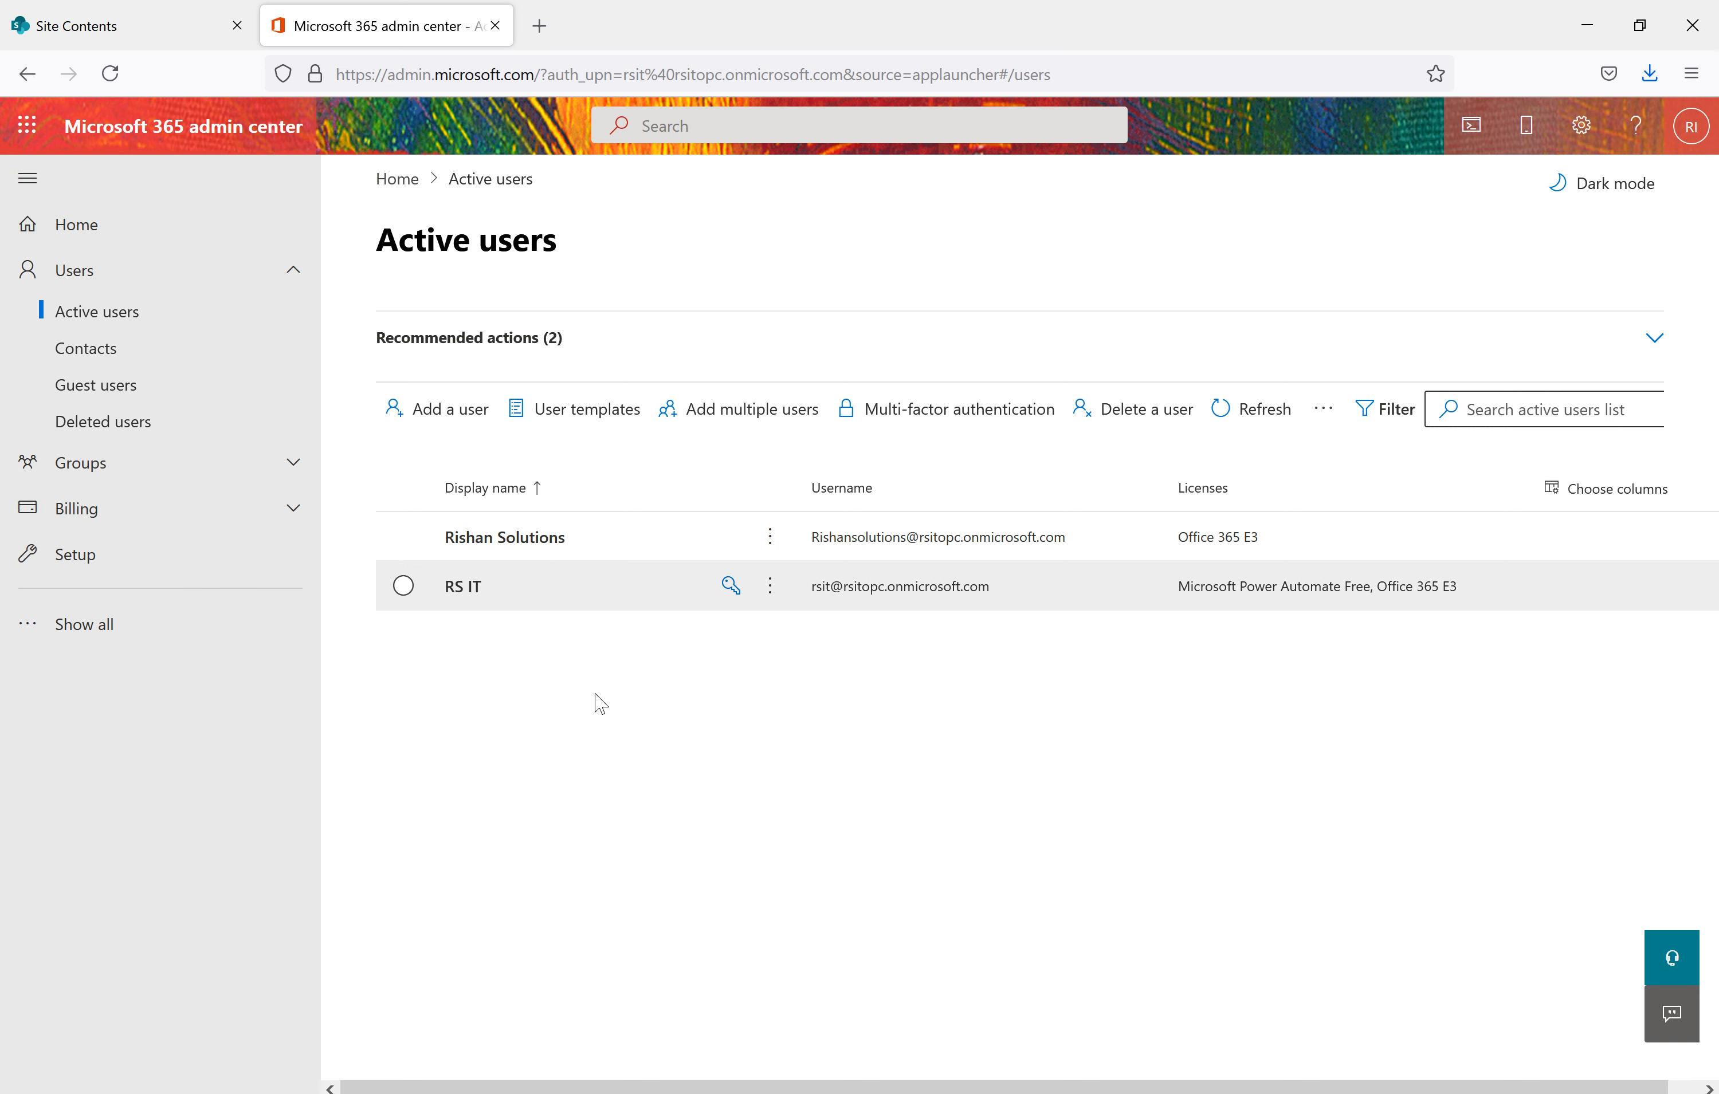
Open the deleted users list and select Office User to view the available restore option
left_click(130, 426)
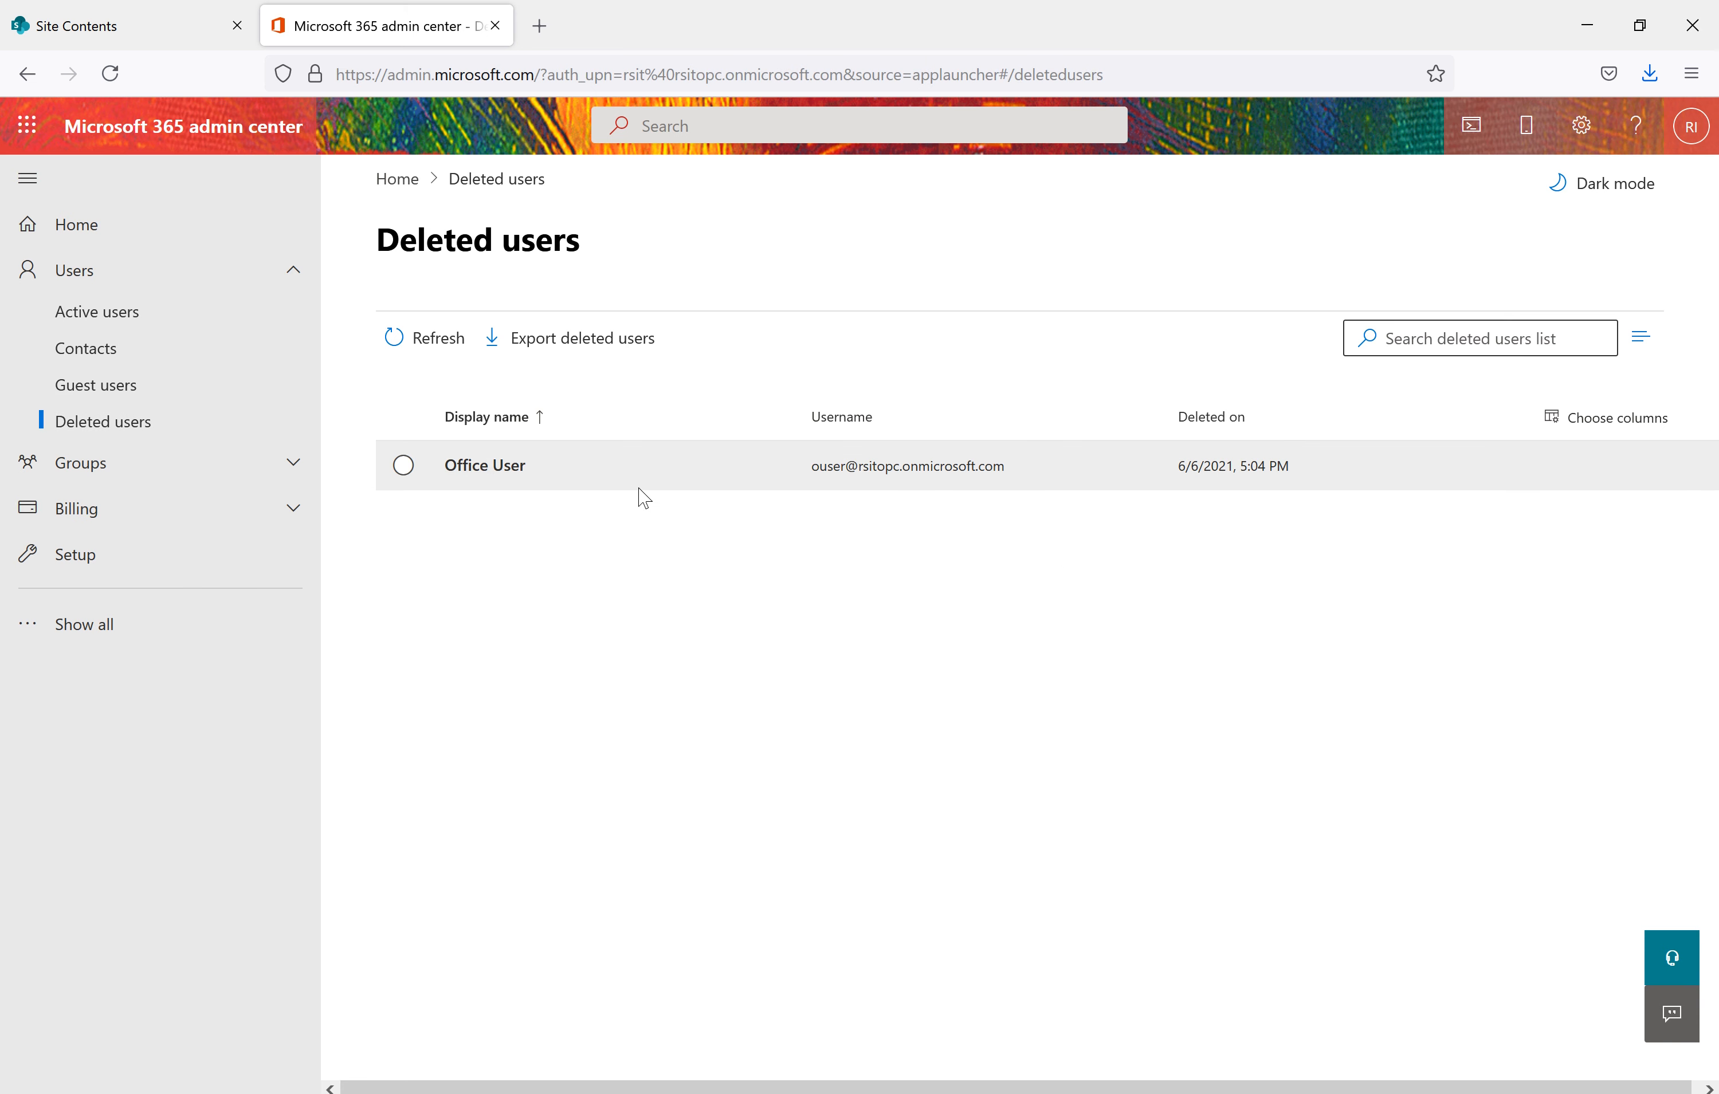
left_click(404, 466)
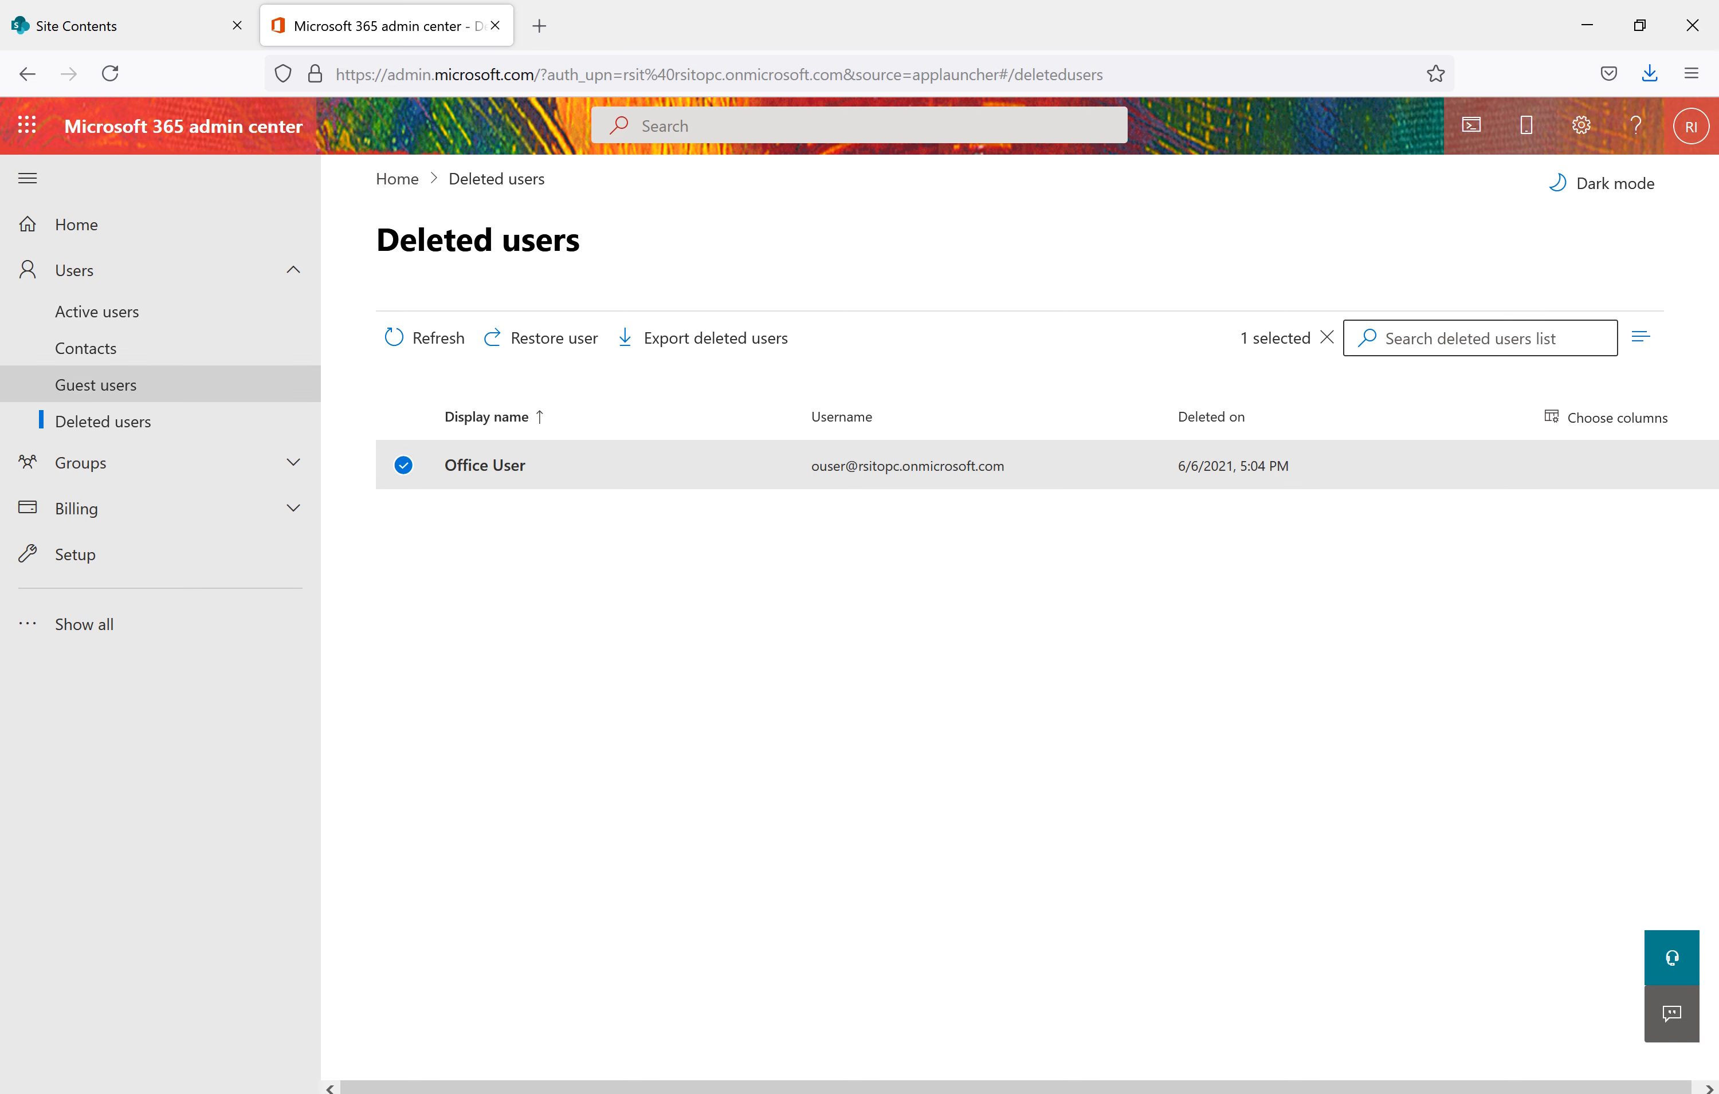
Open the guest users list and start adding a guest user, switching to the Microsoft Azure new user page
left_click(101, 385)
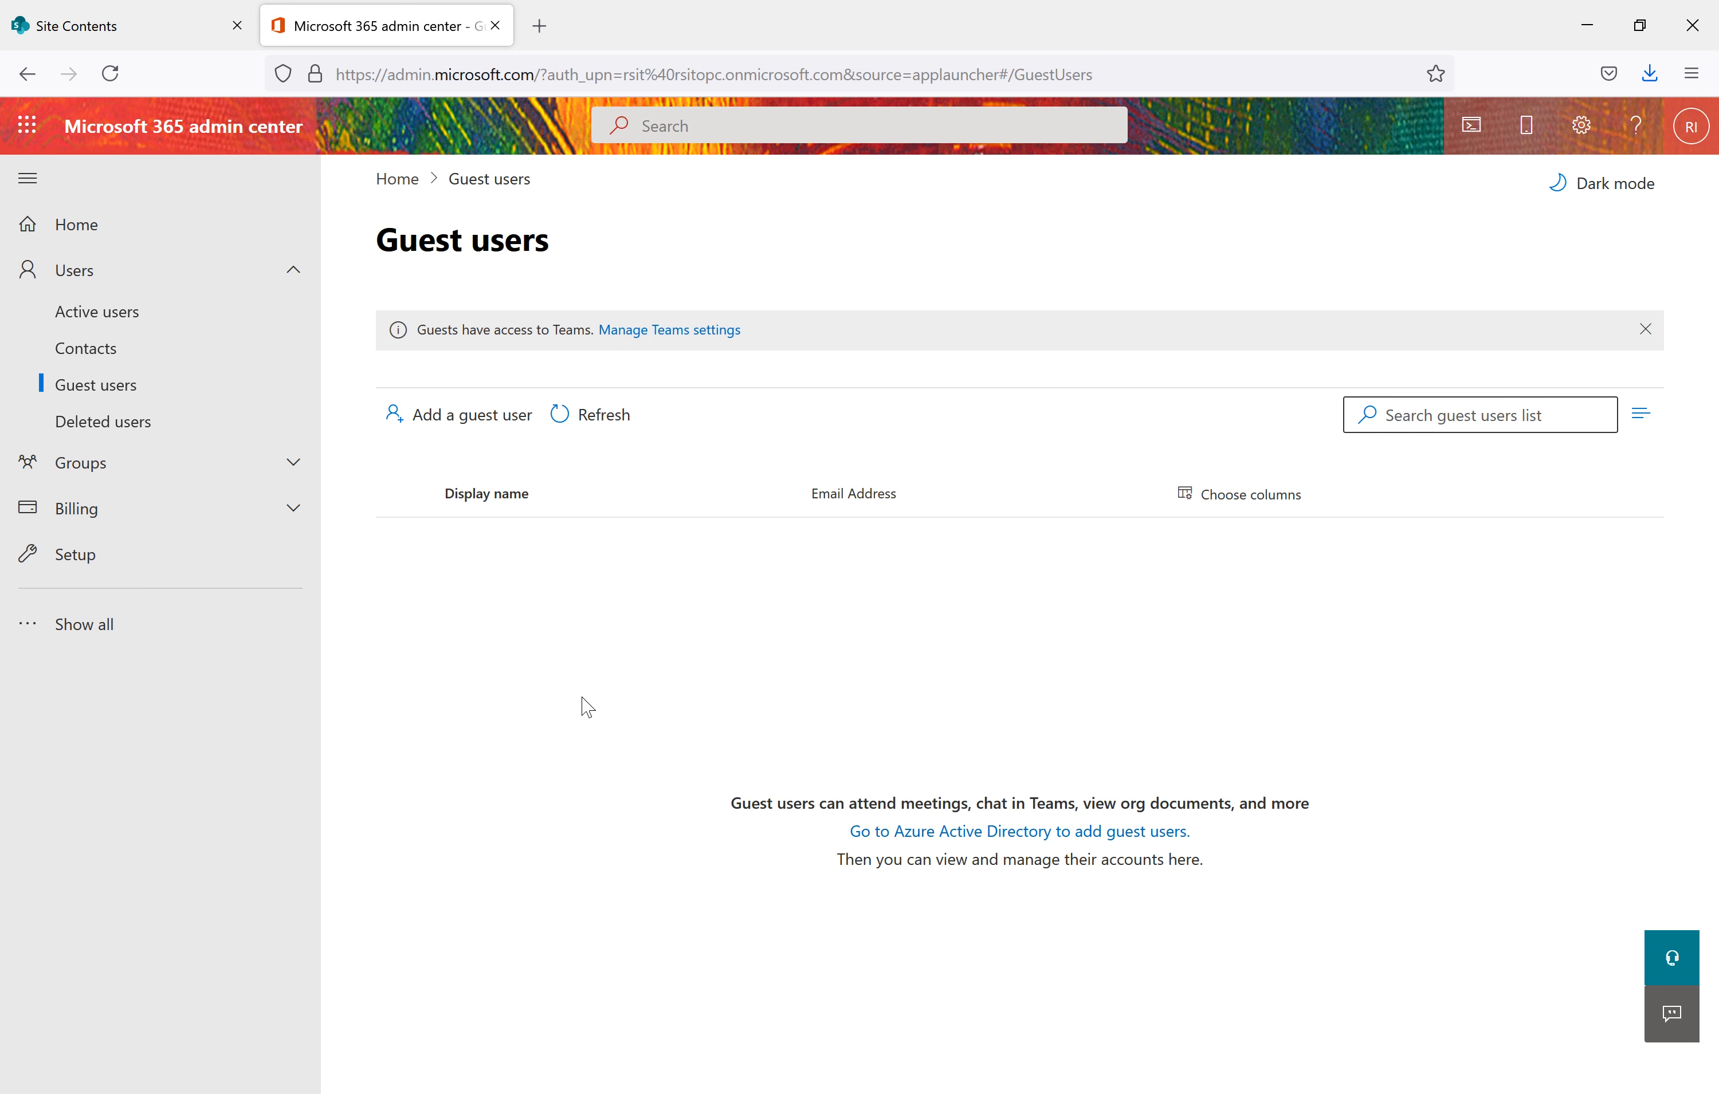
left_click(480, 431)
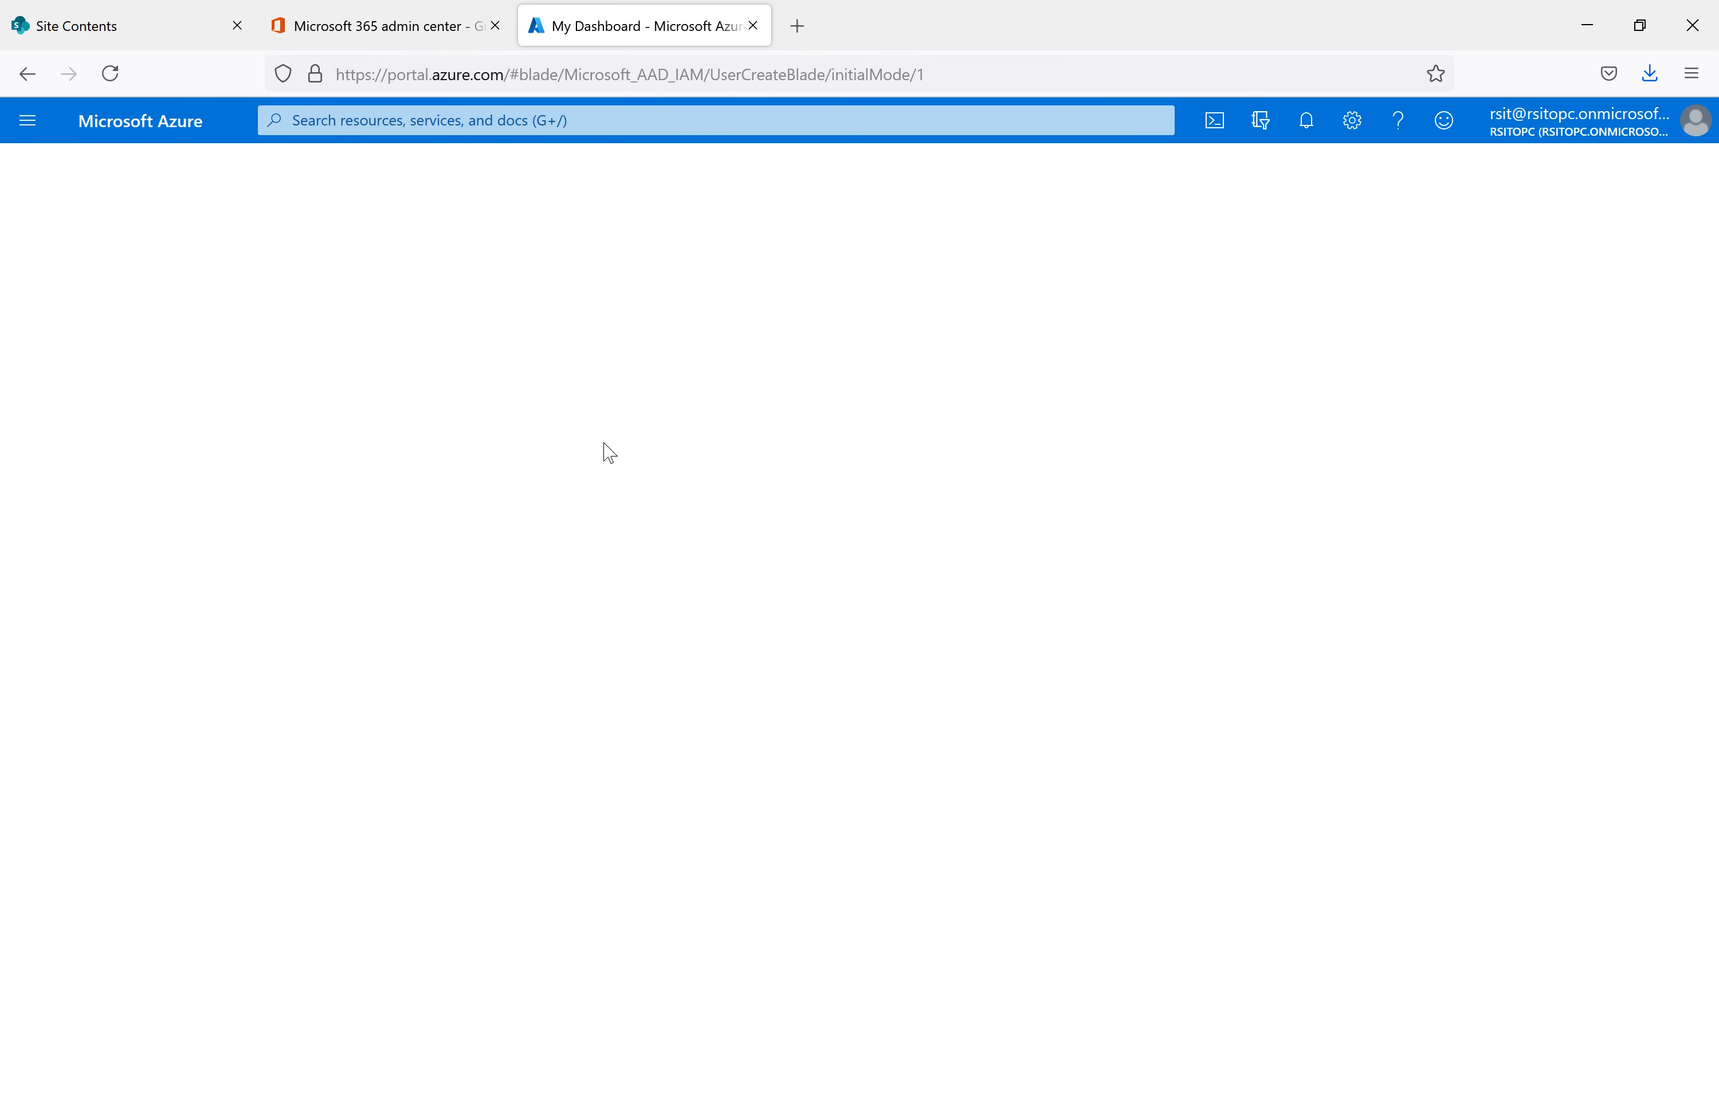
left_click(395, 33)
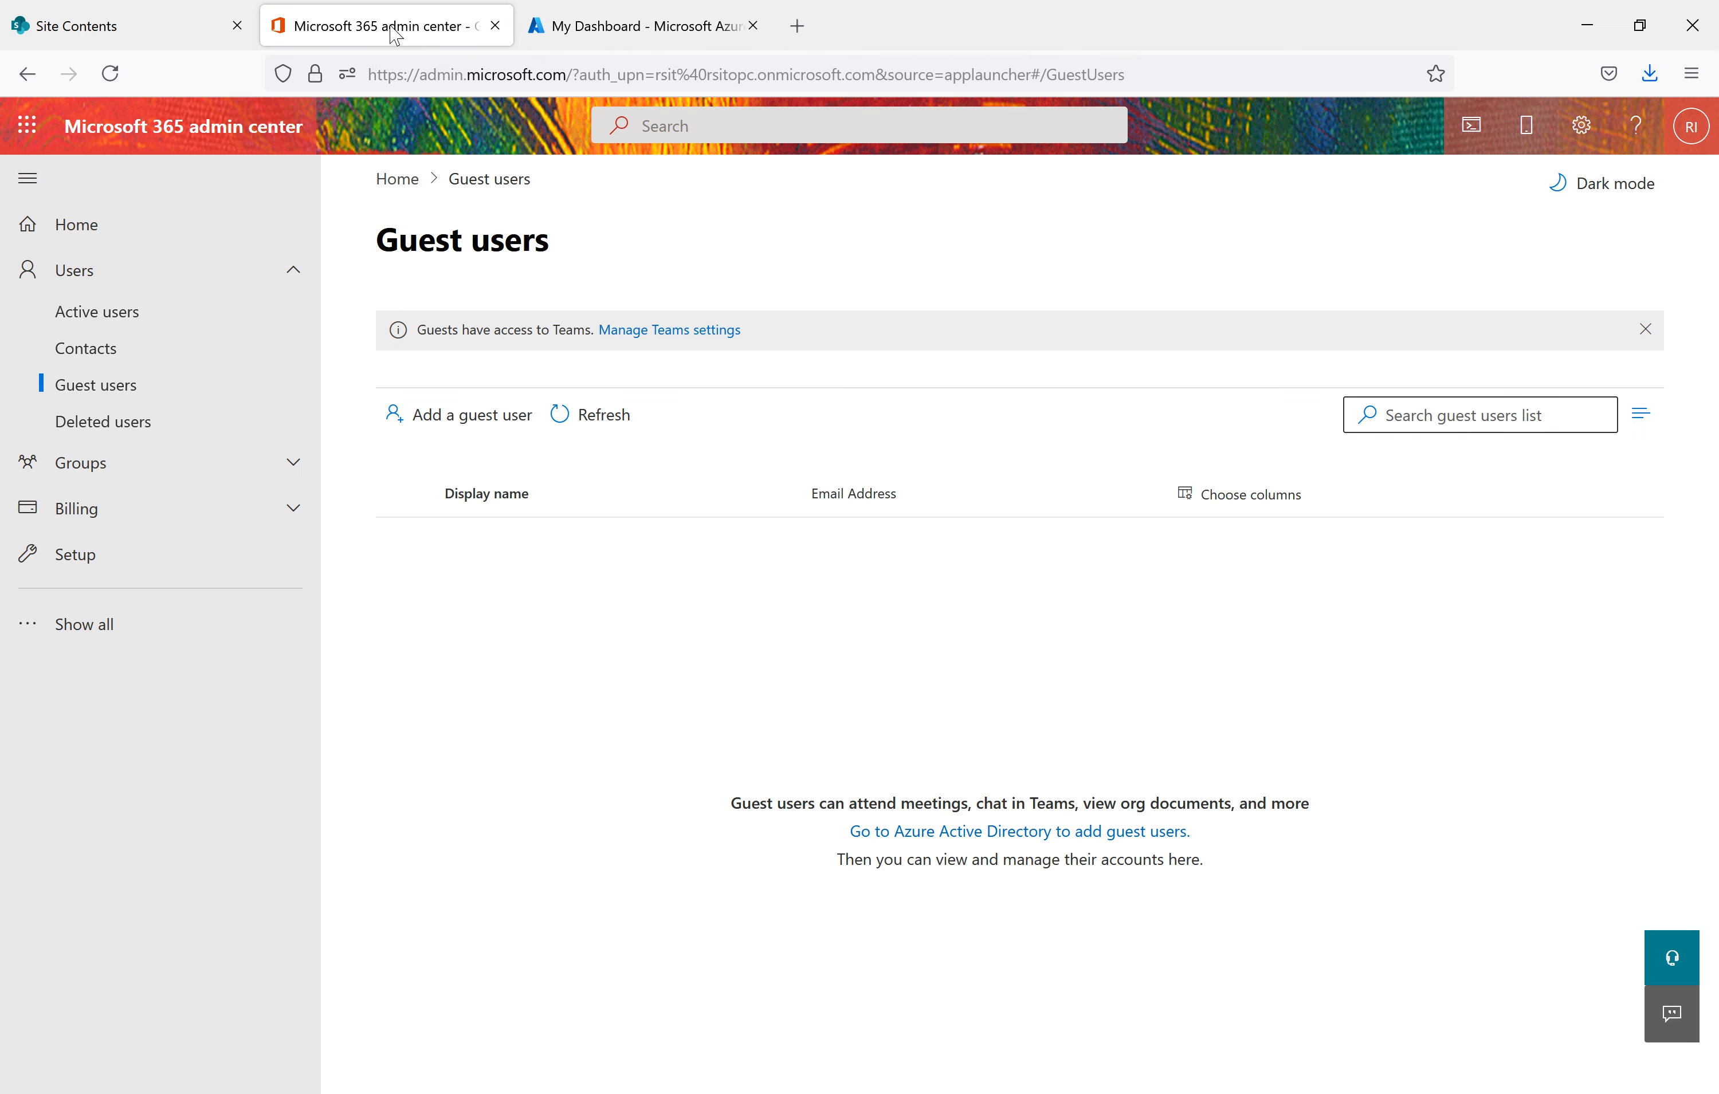
left_click(566, 34)
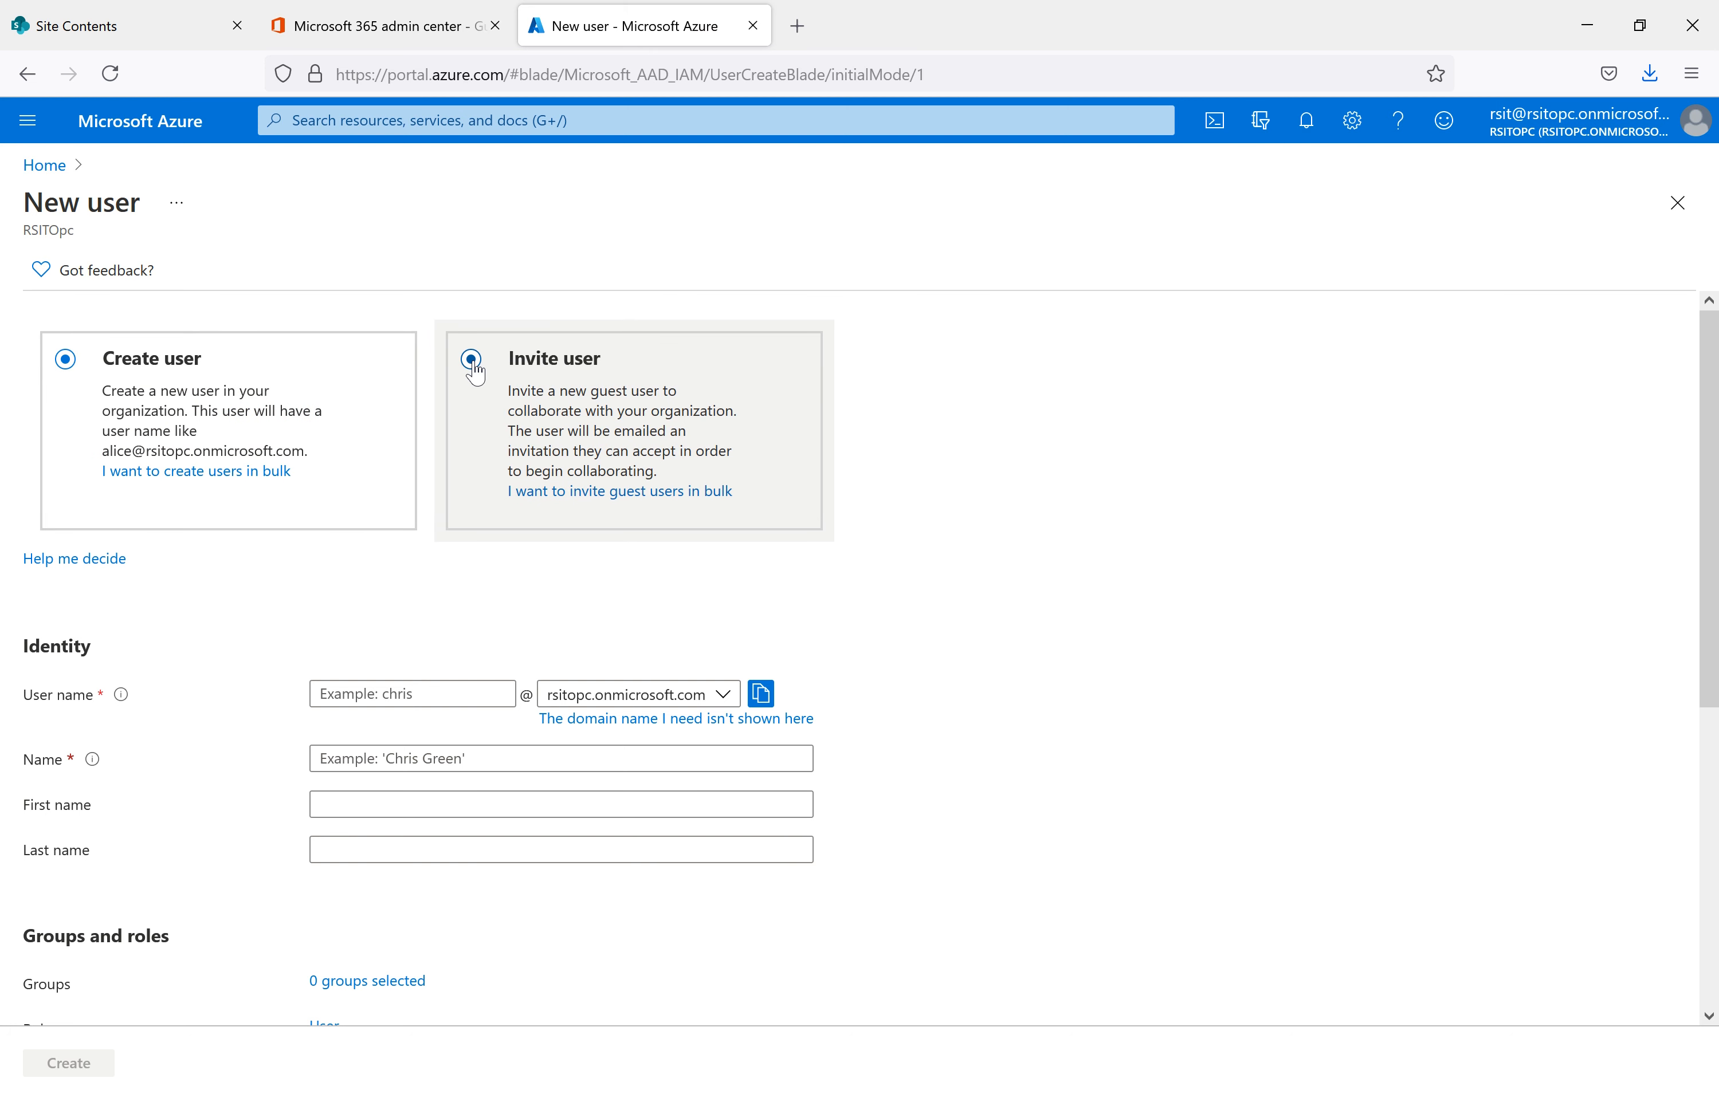
Choose the Invite user option and look over its identity and personal message fields
left_click(472, 365)
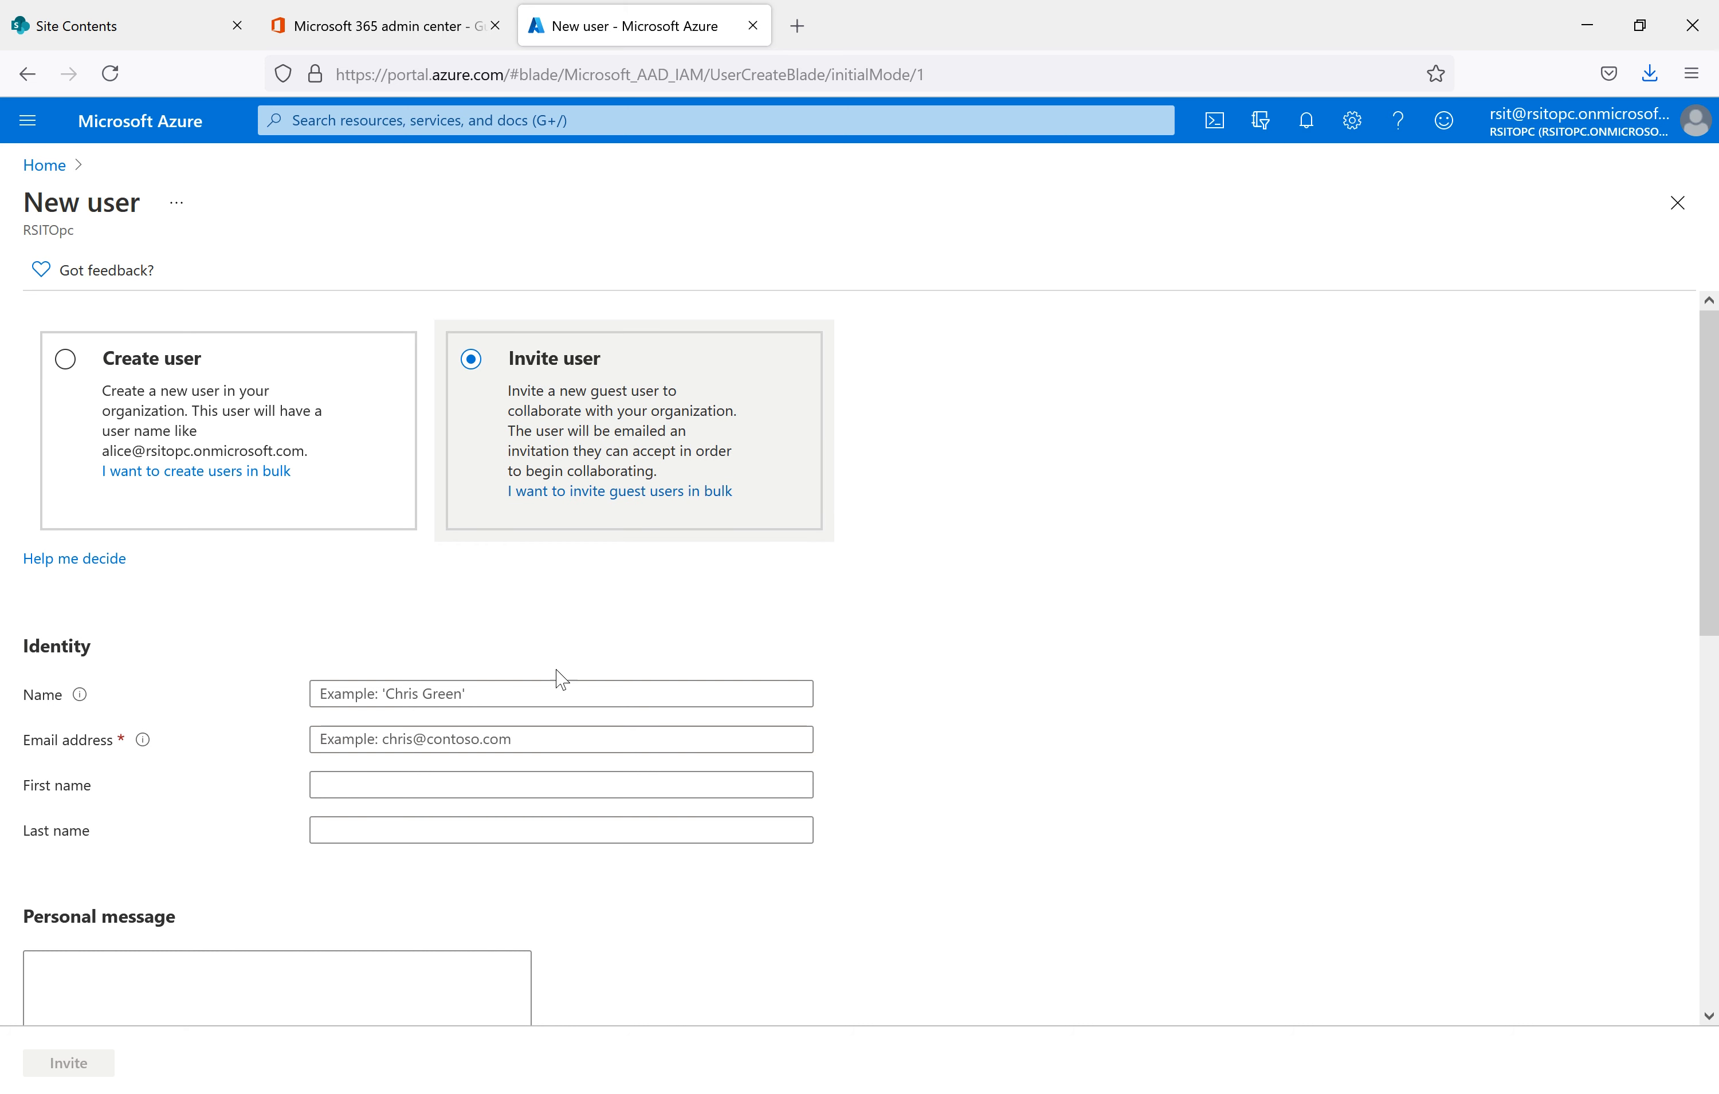
left_click(536, 749)
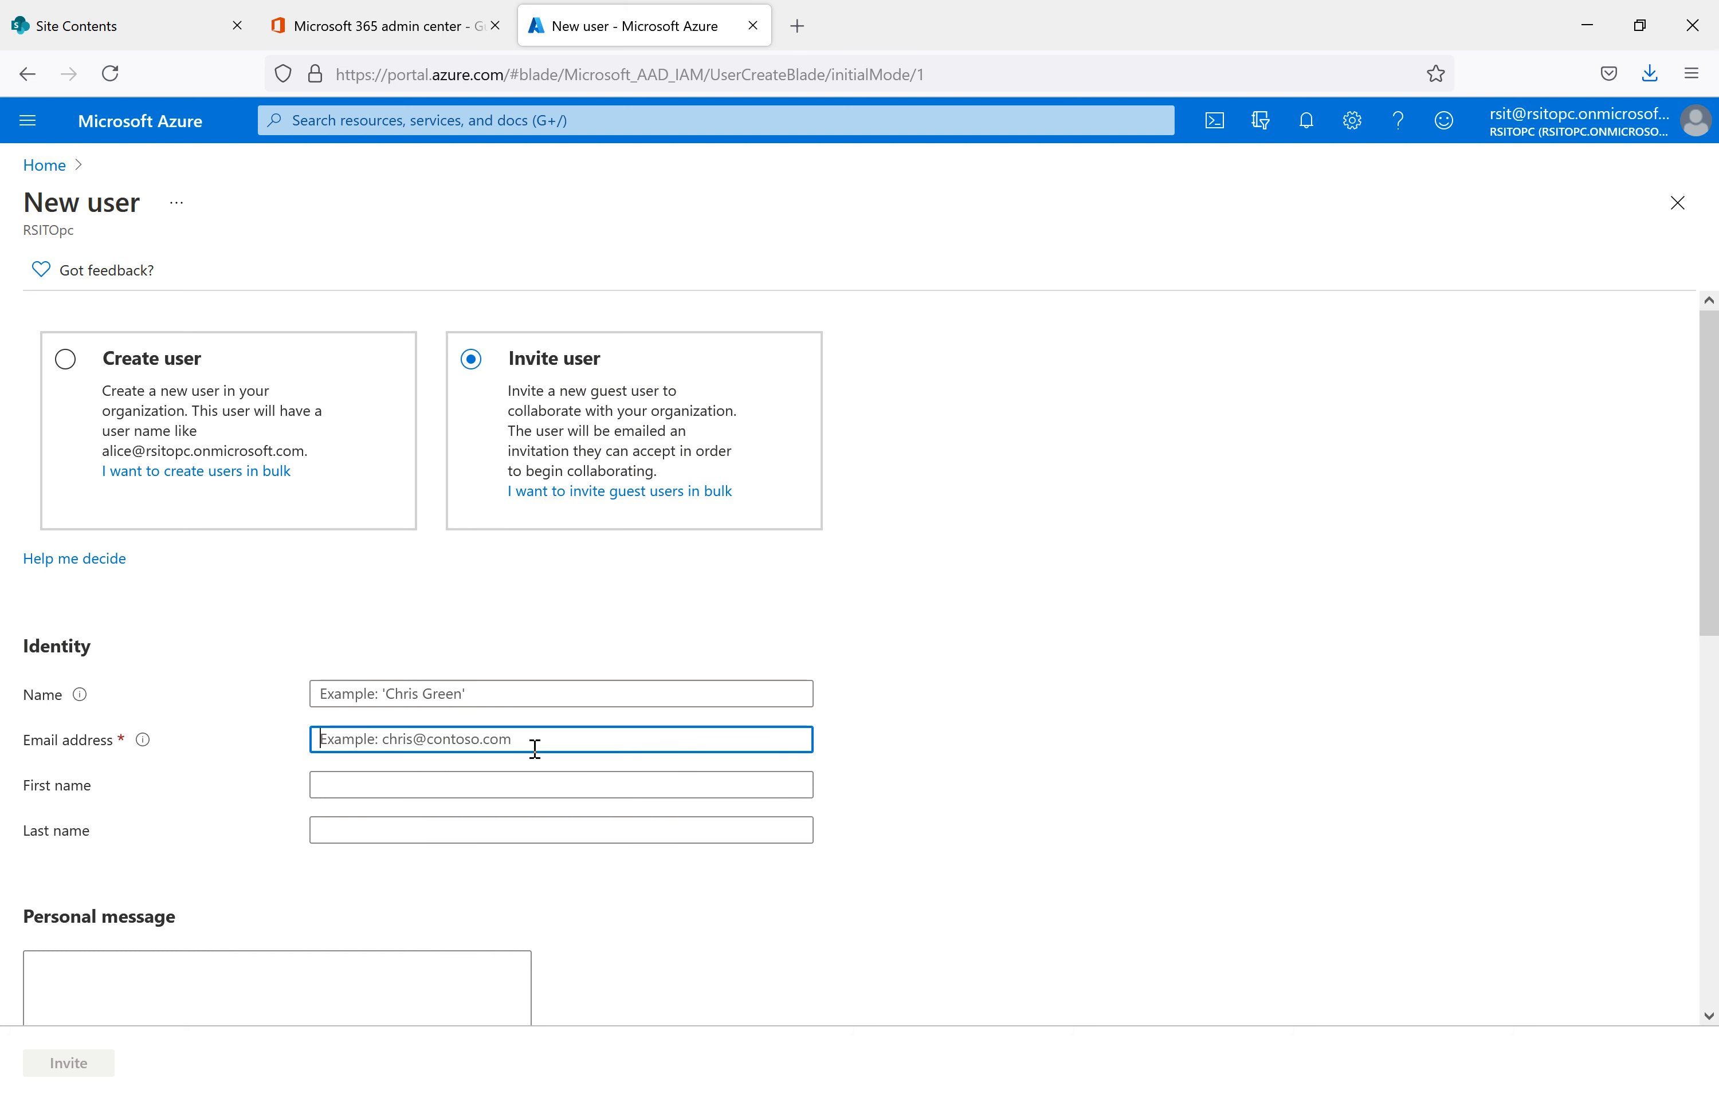
scroll(535, 751, "down", 2)
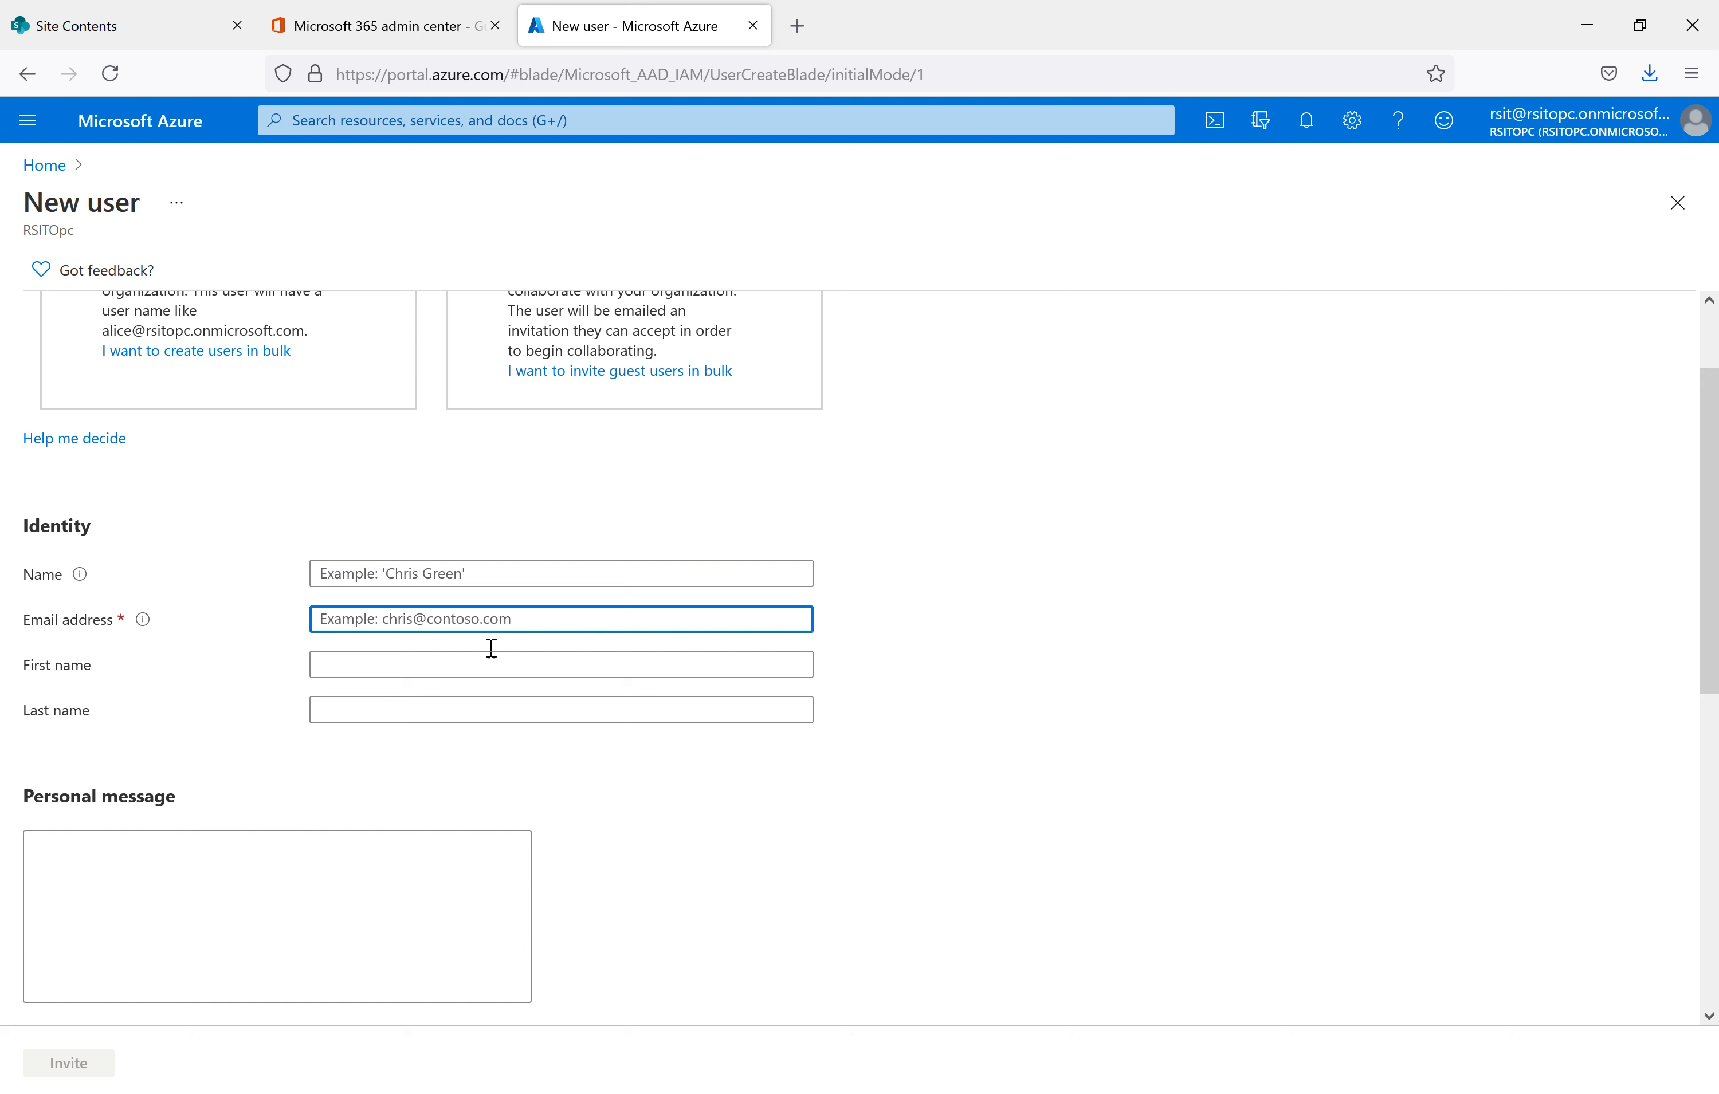
scroll(537, 675, "up", 2)
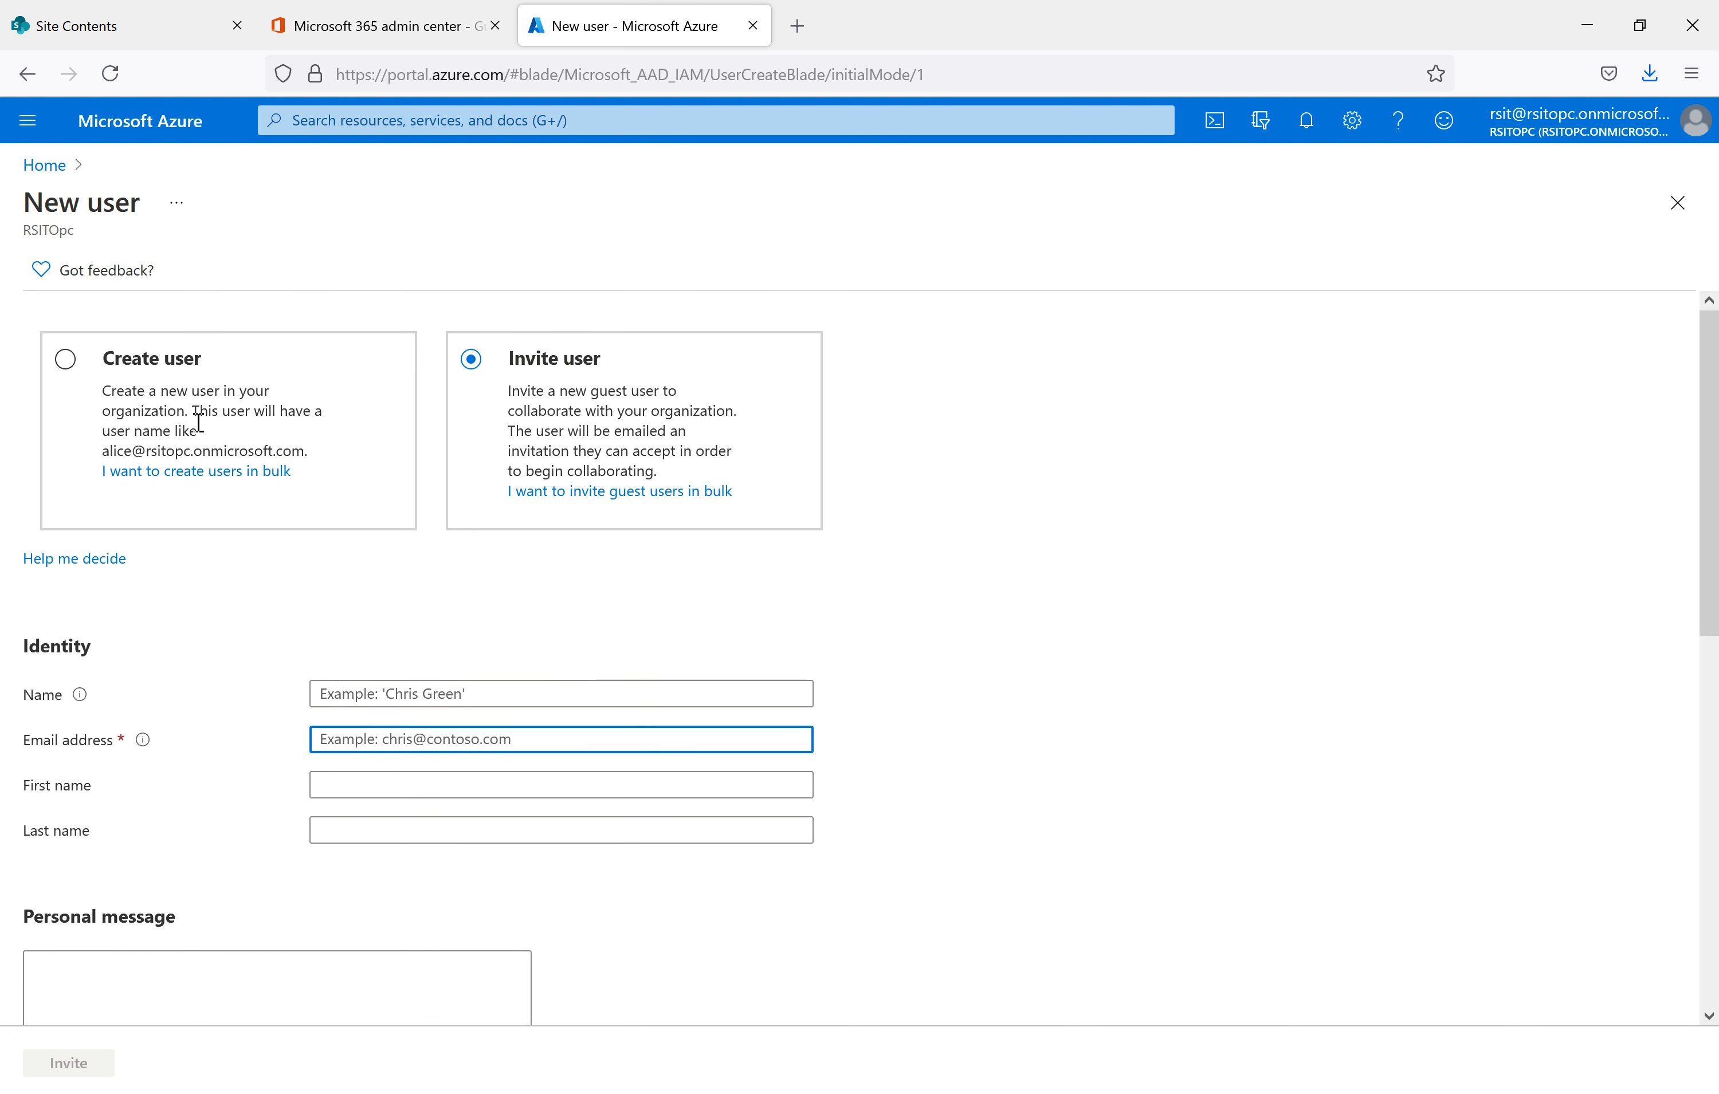
Switch to the Create user option and filter the user name's available domains for gmail.com
left_click(66, 375)
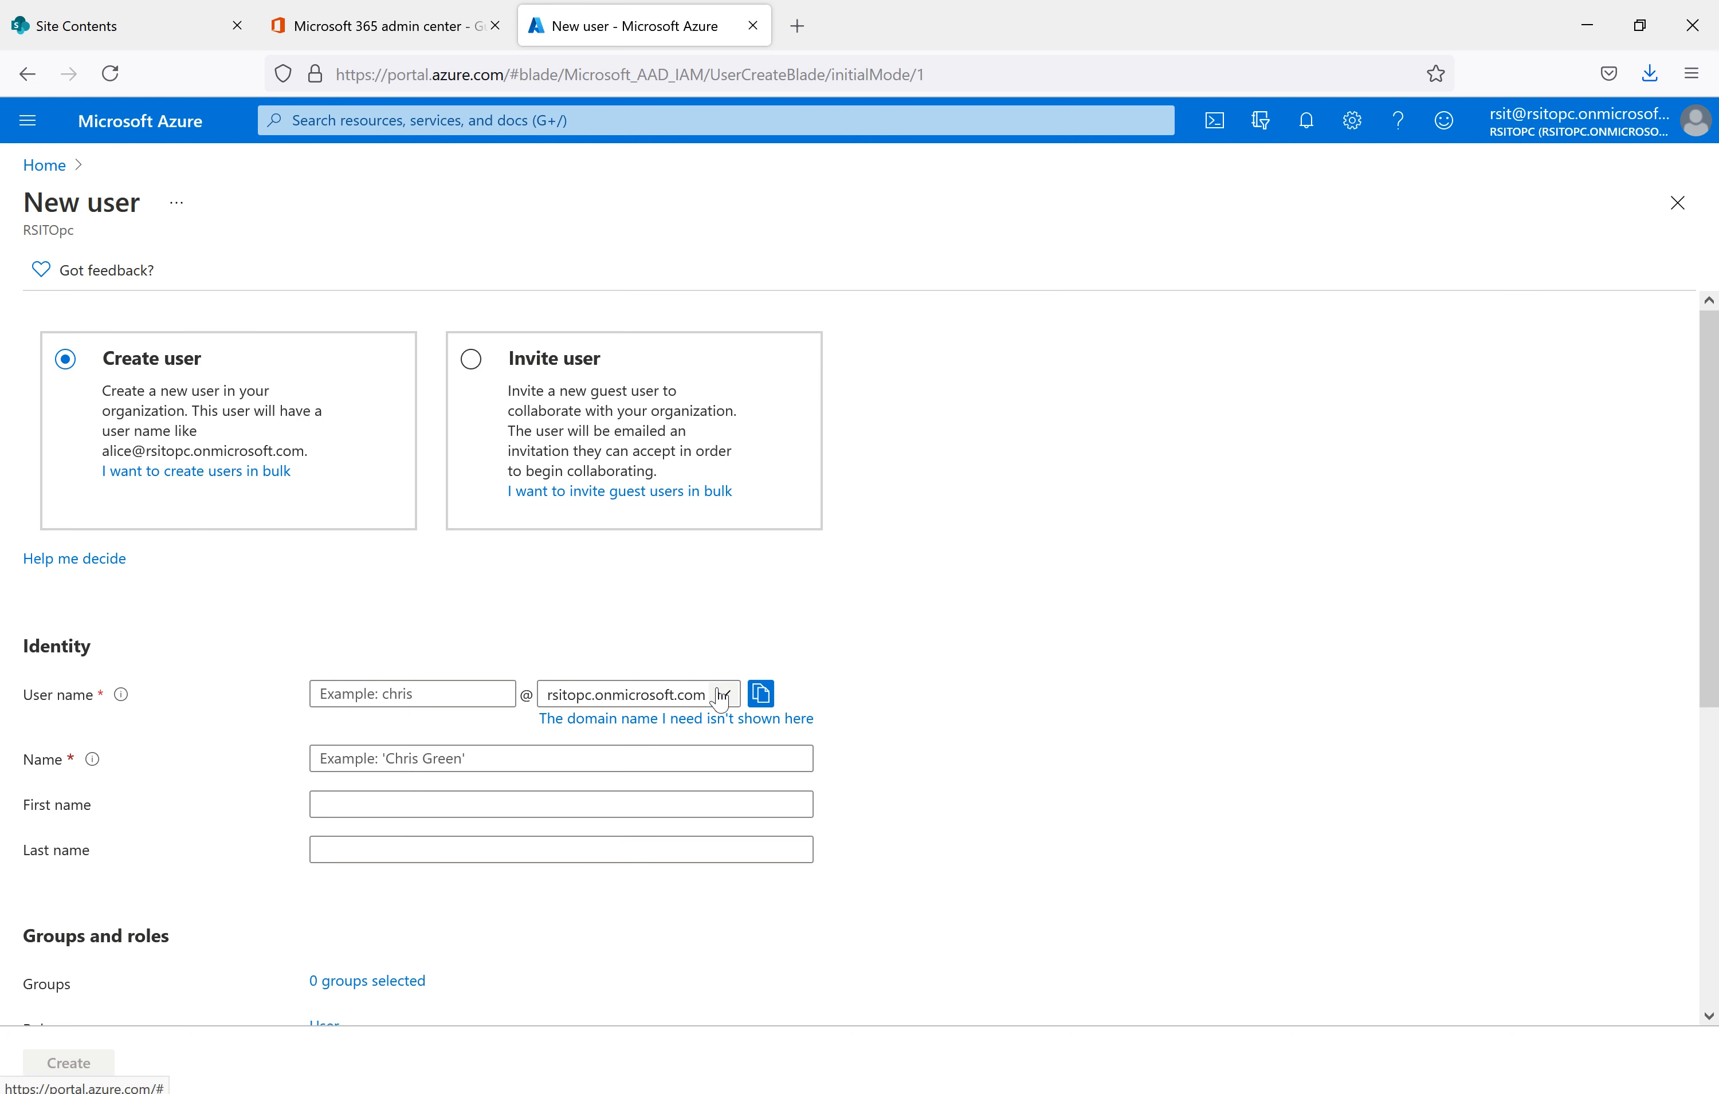
left_click(722, 696)
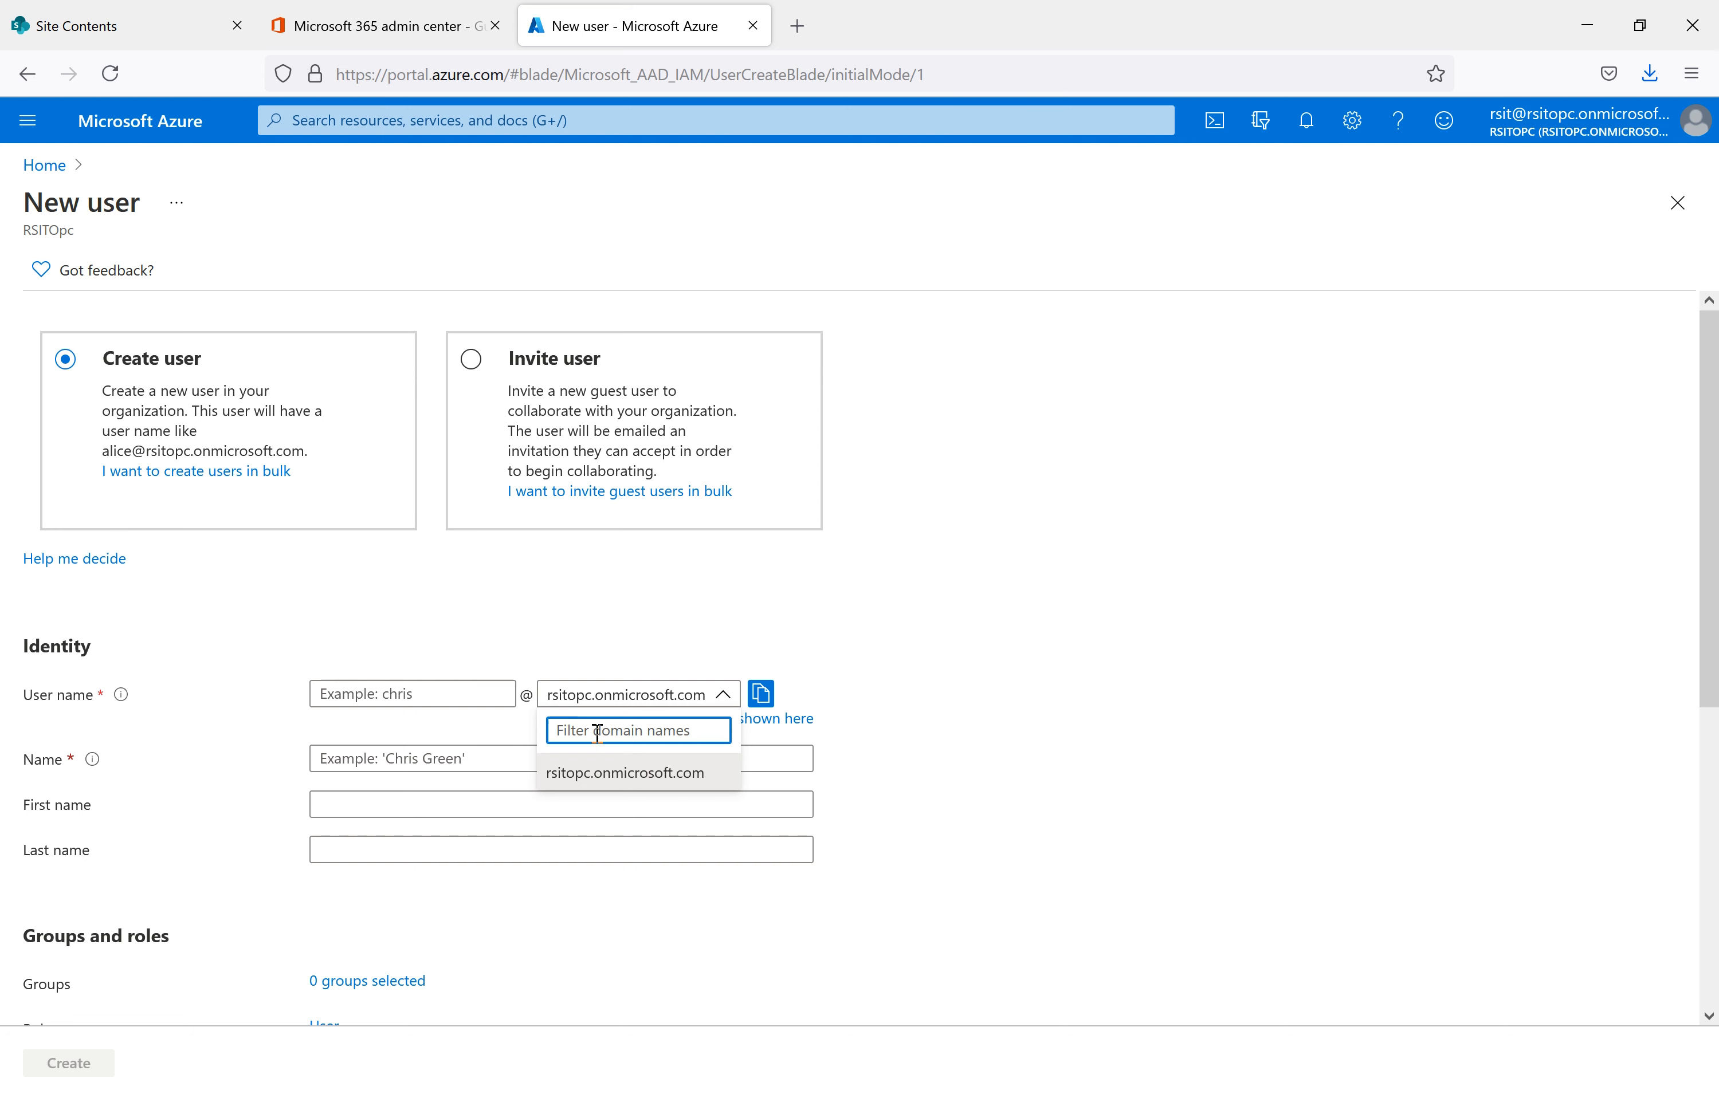
type("gmail.com")
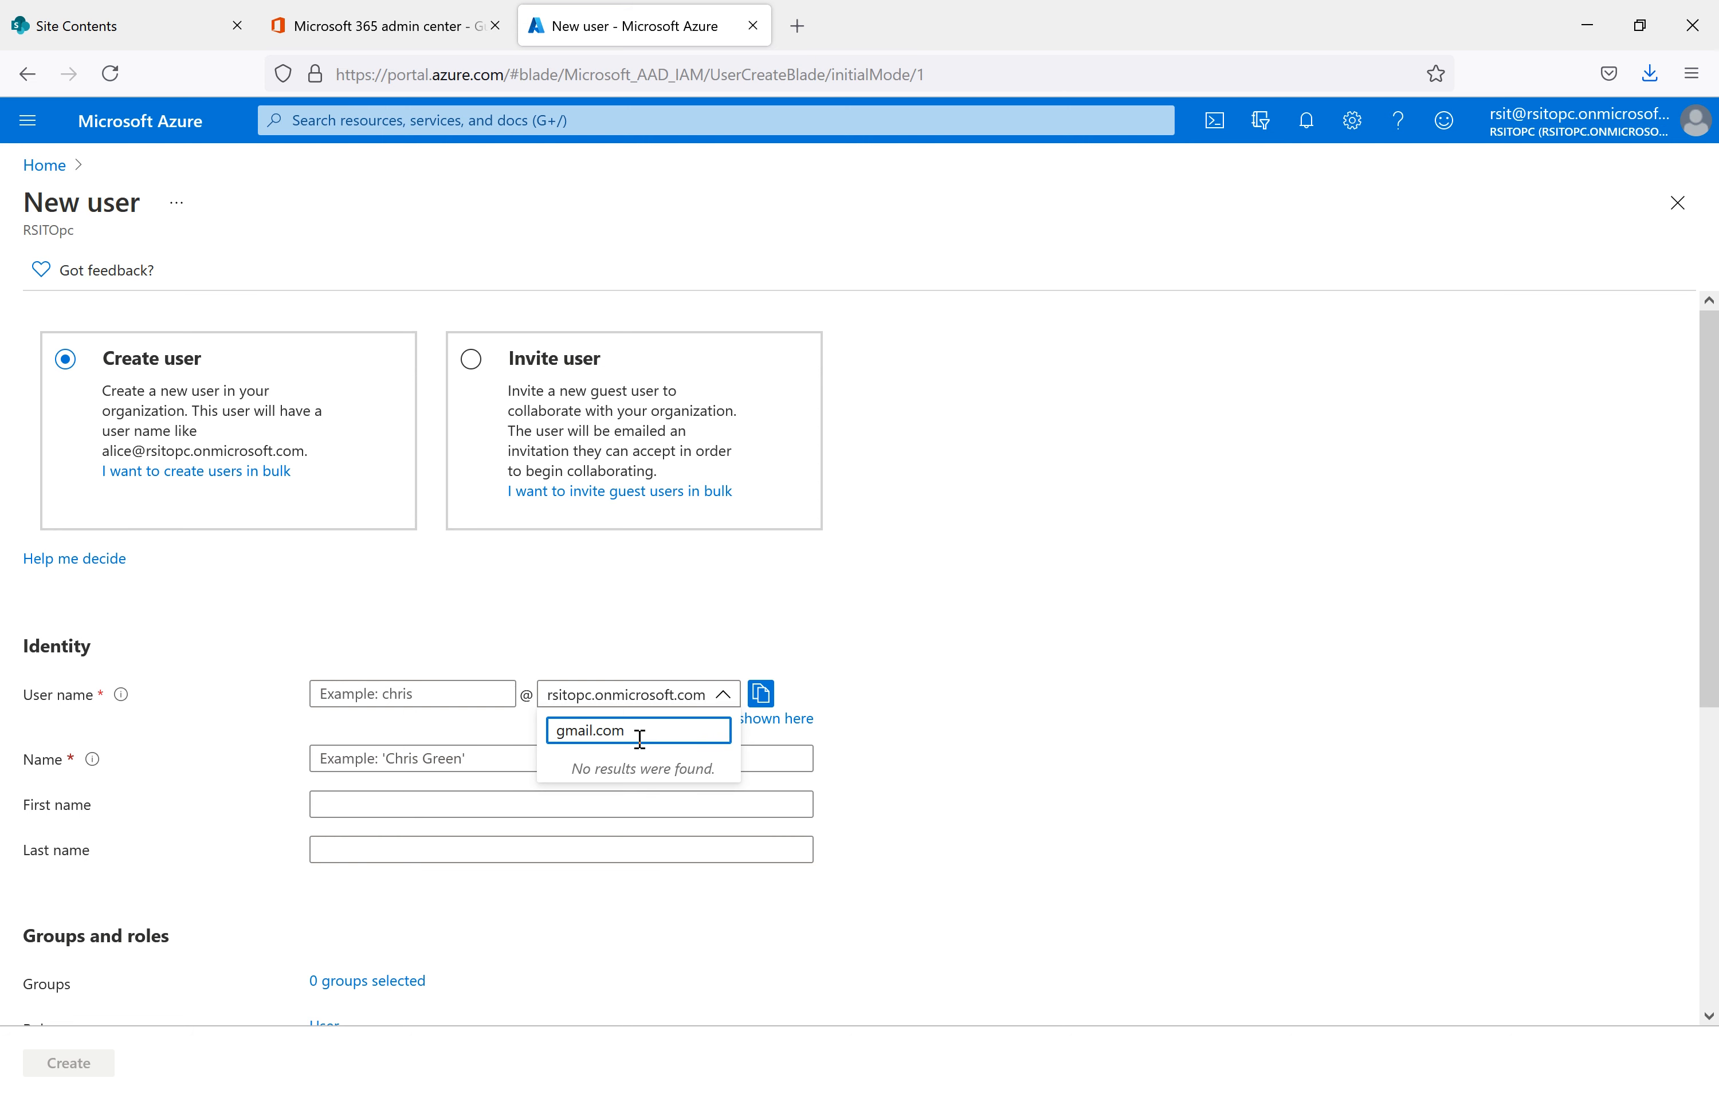
Close the domain list and look over the Create user form's identity, groups and roles, settings and job info fields
left_click(639, 761)
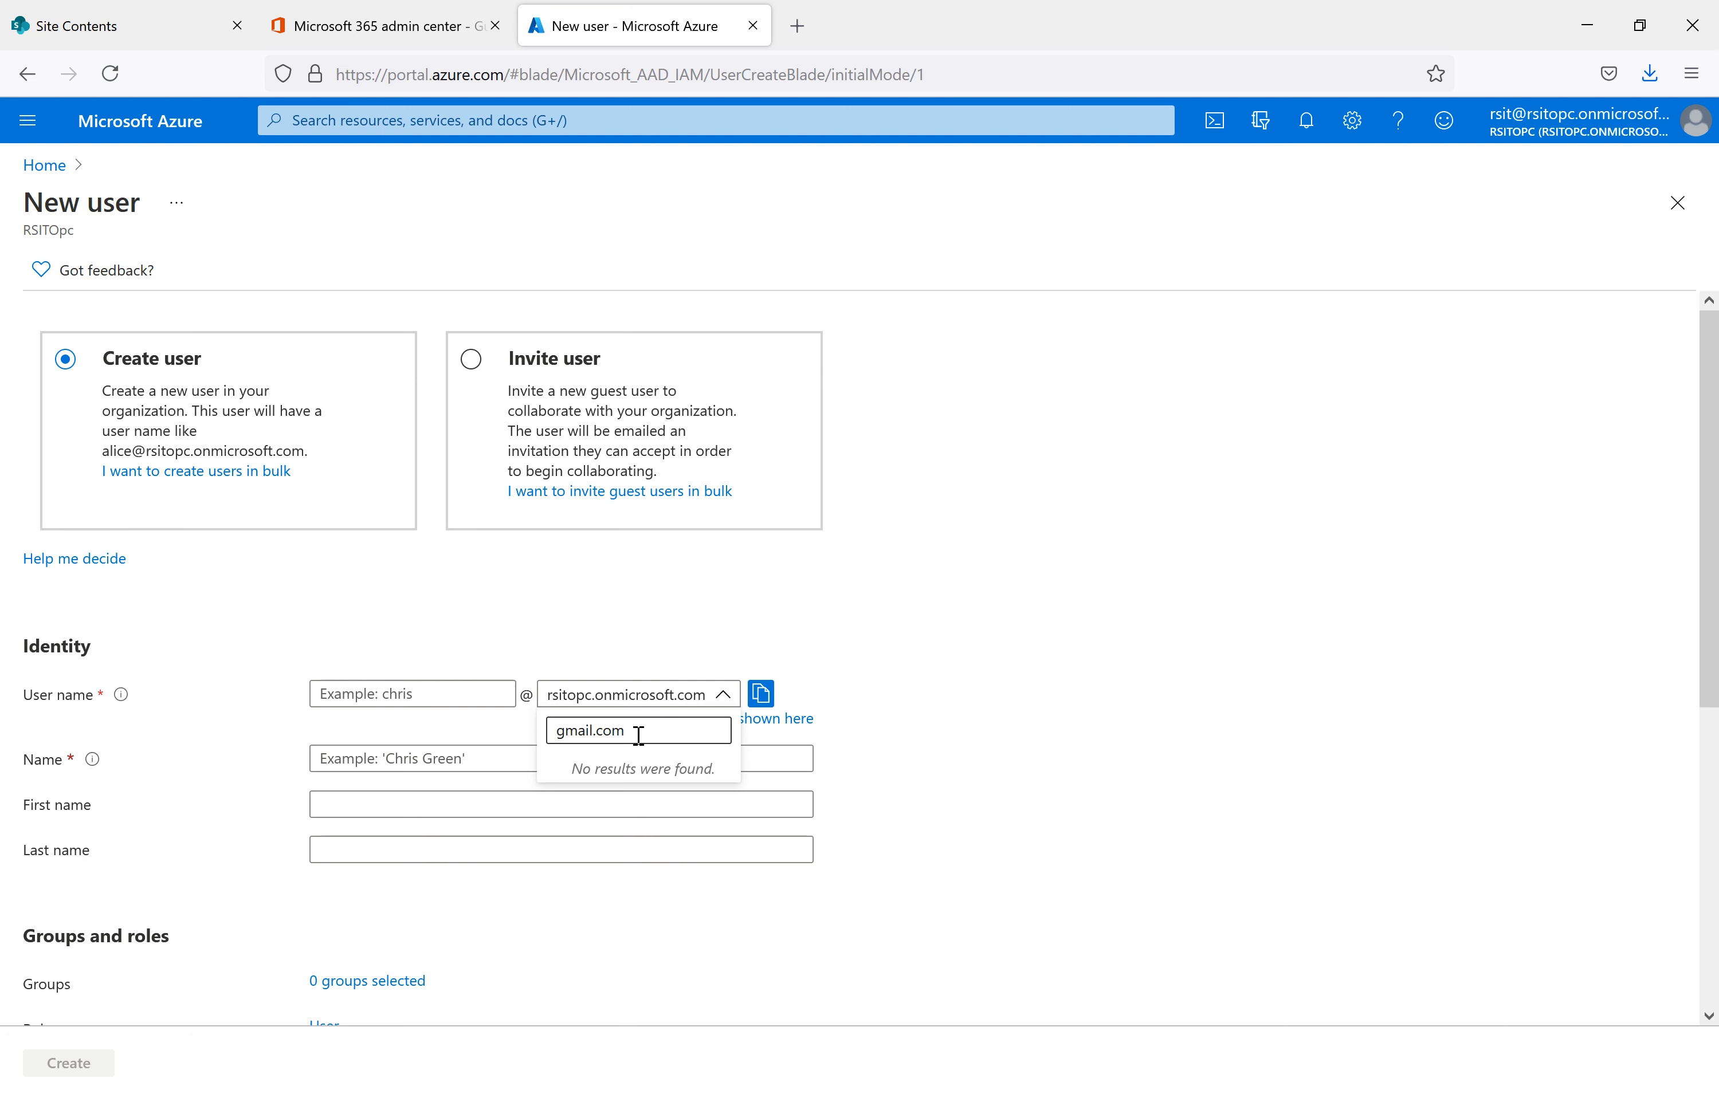
left_click(954, 631)
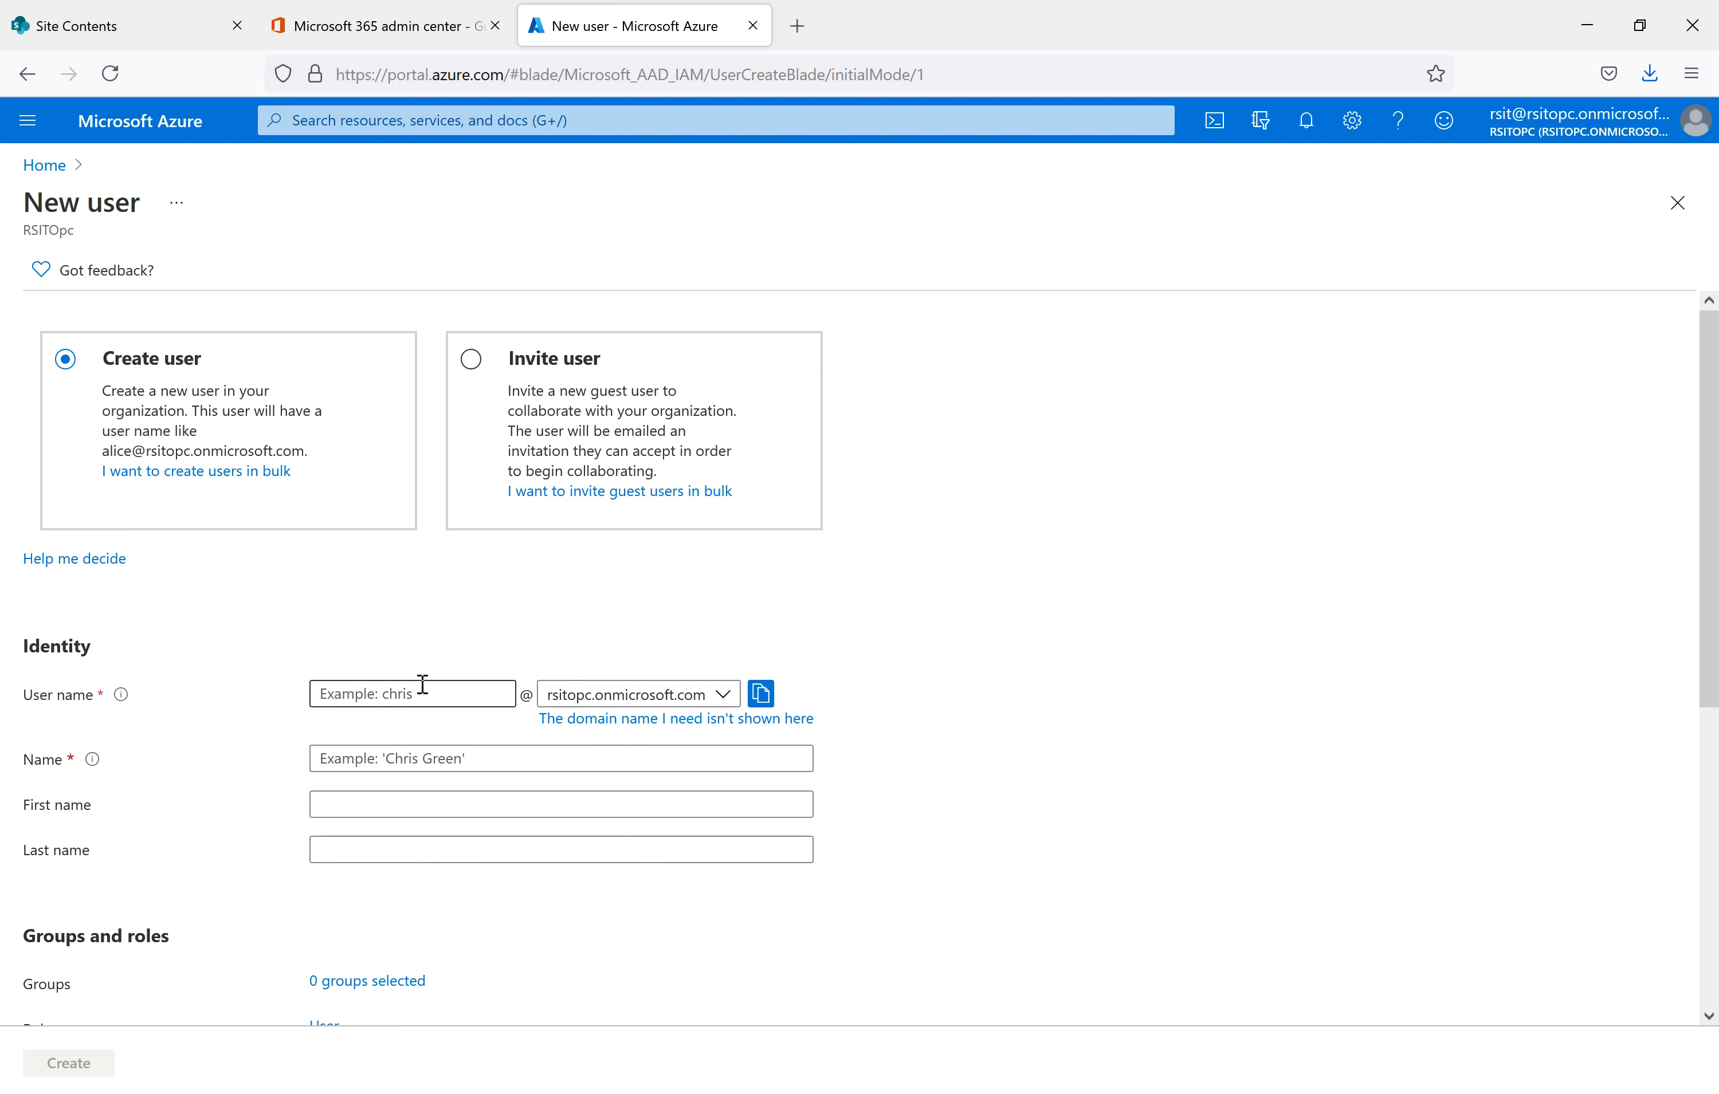
left_click(430, 765)
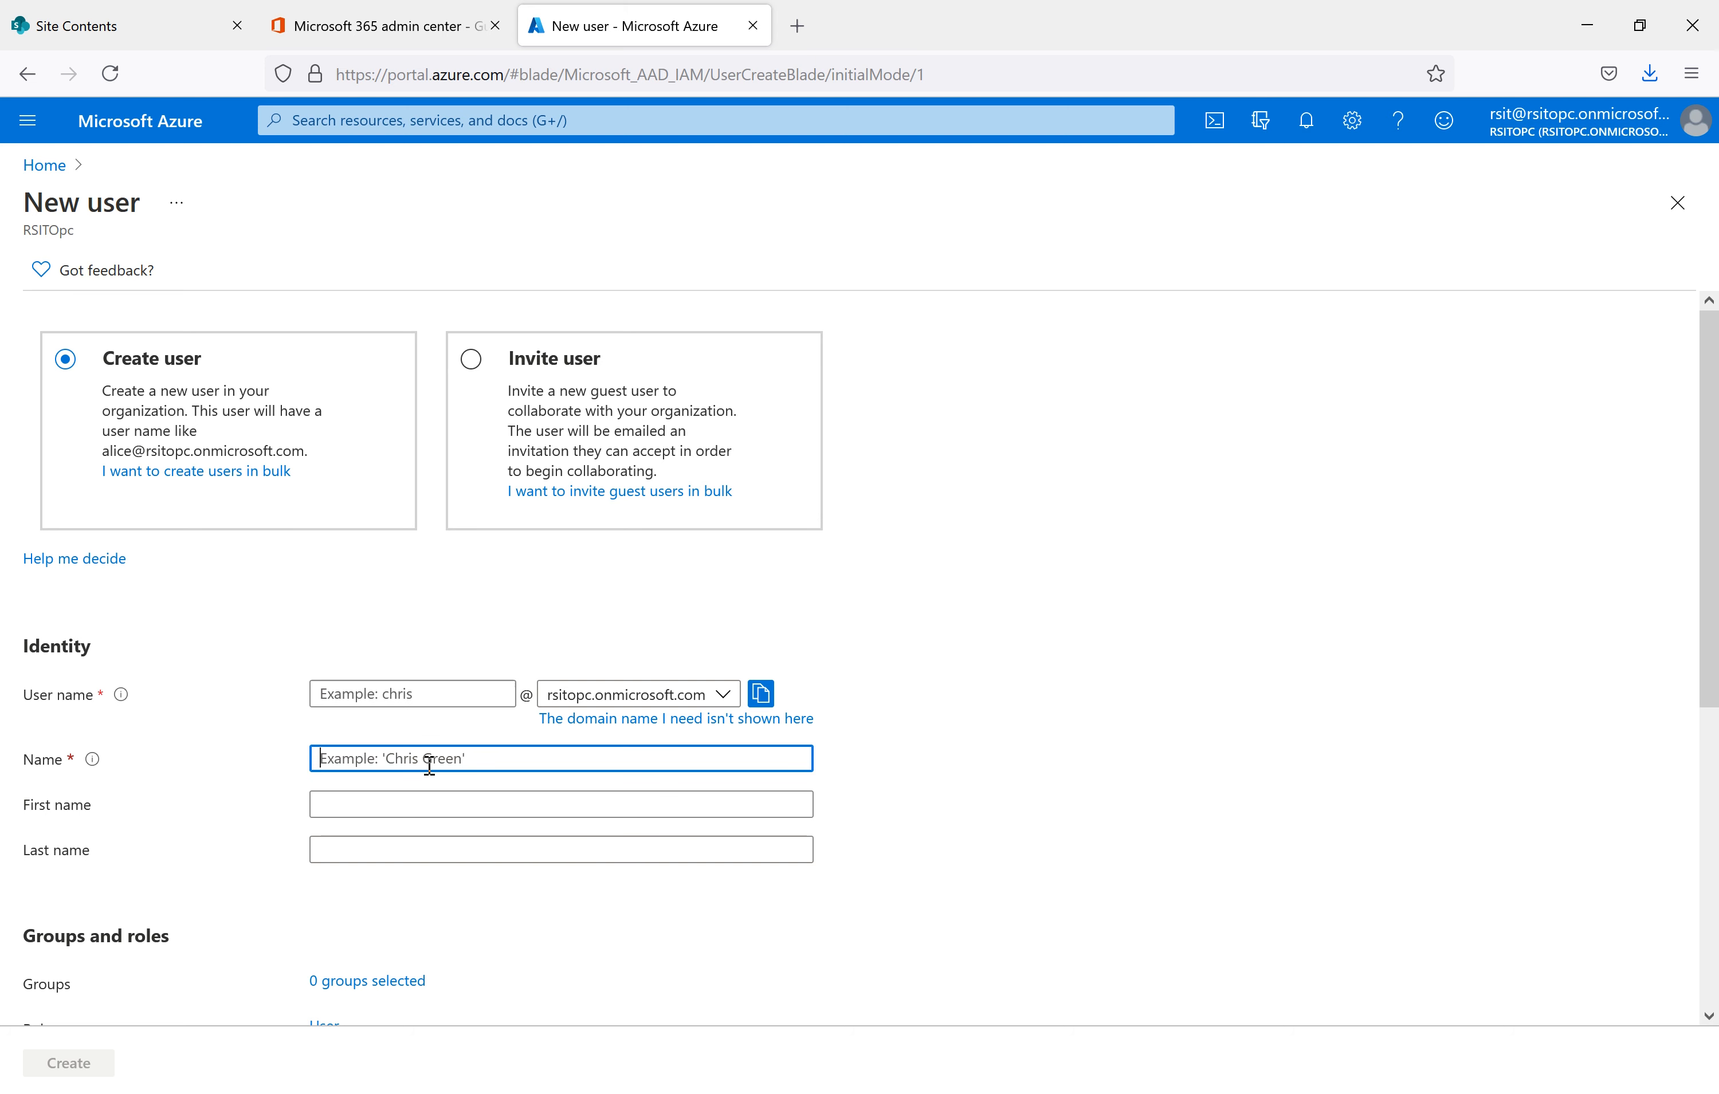
scroll(426, 843, "down", 3)
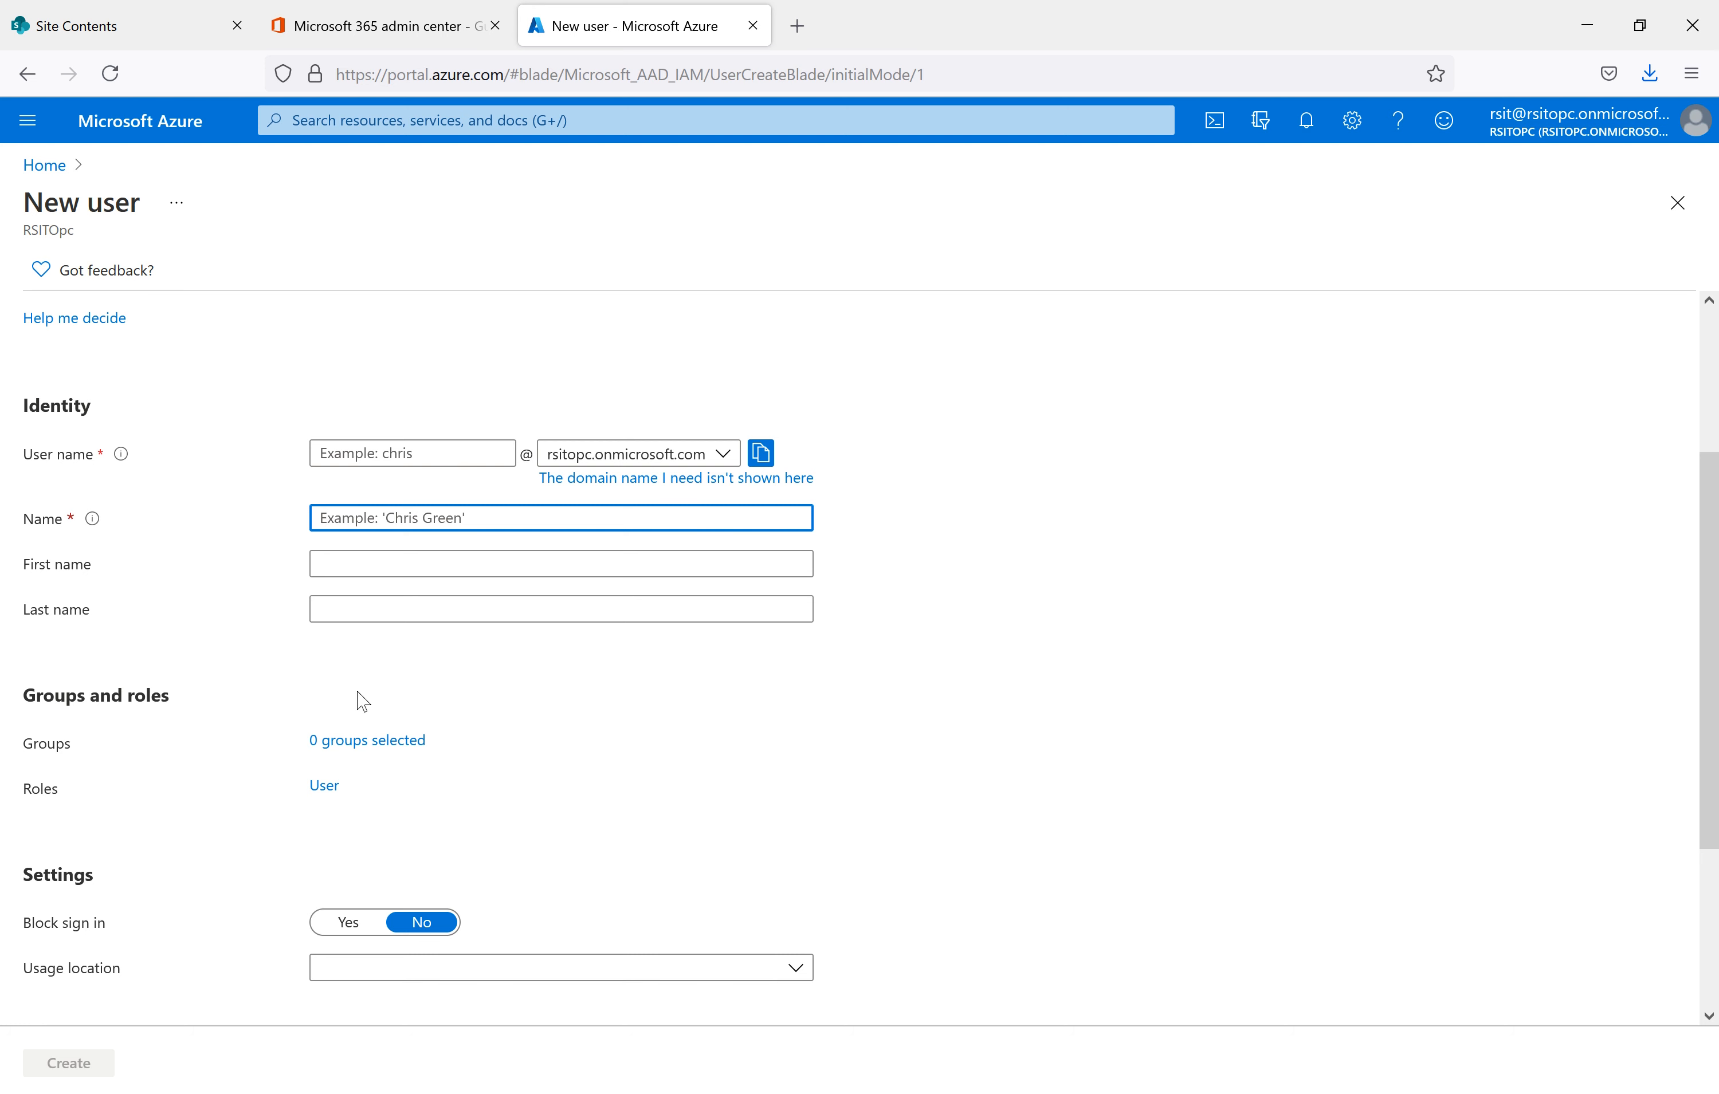
scroll(469, 781, "down", 3)
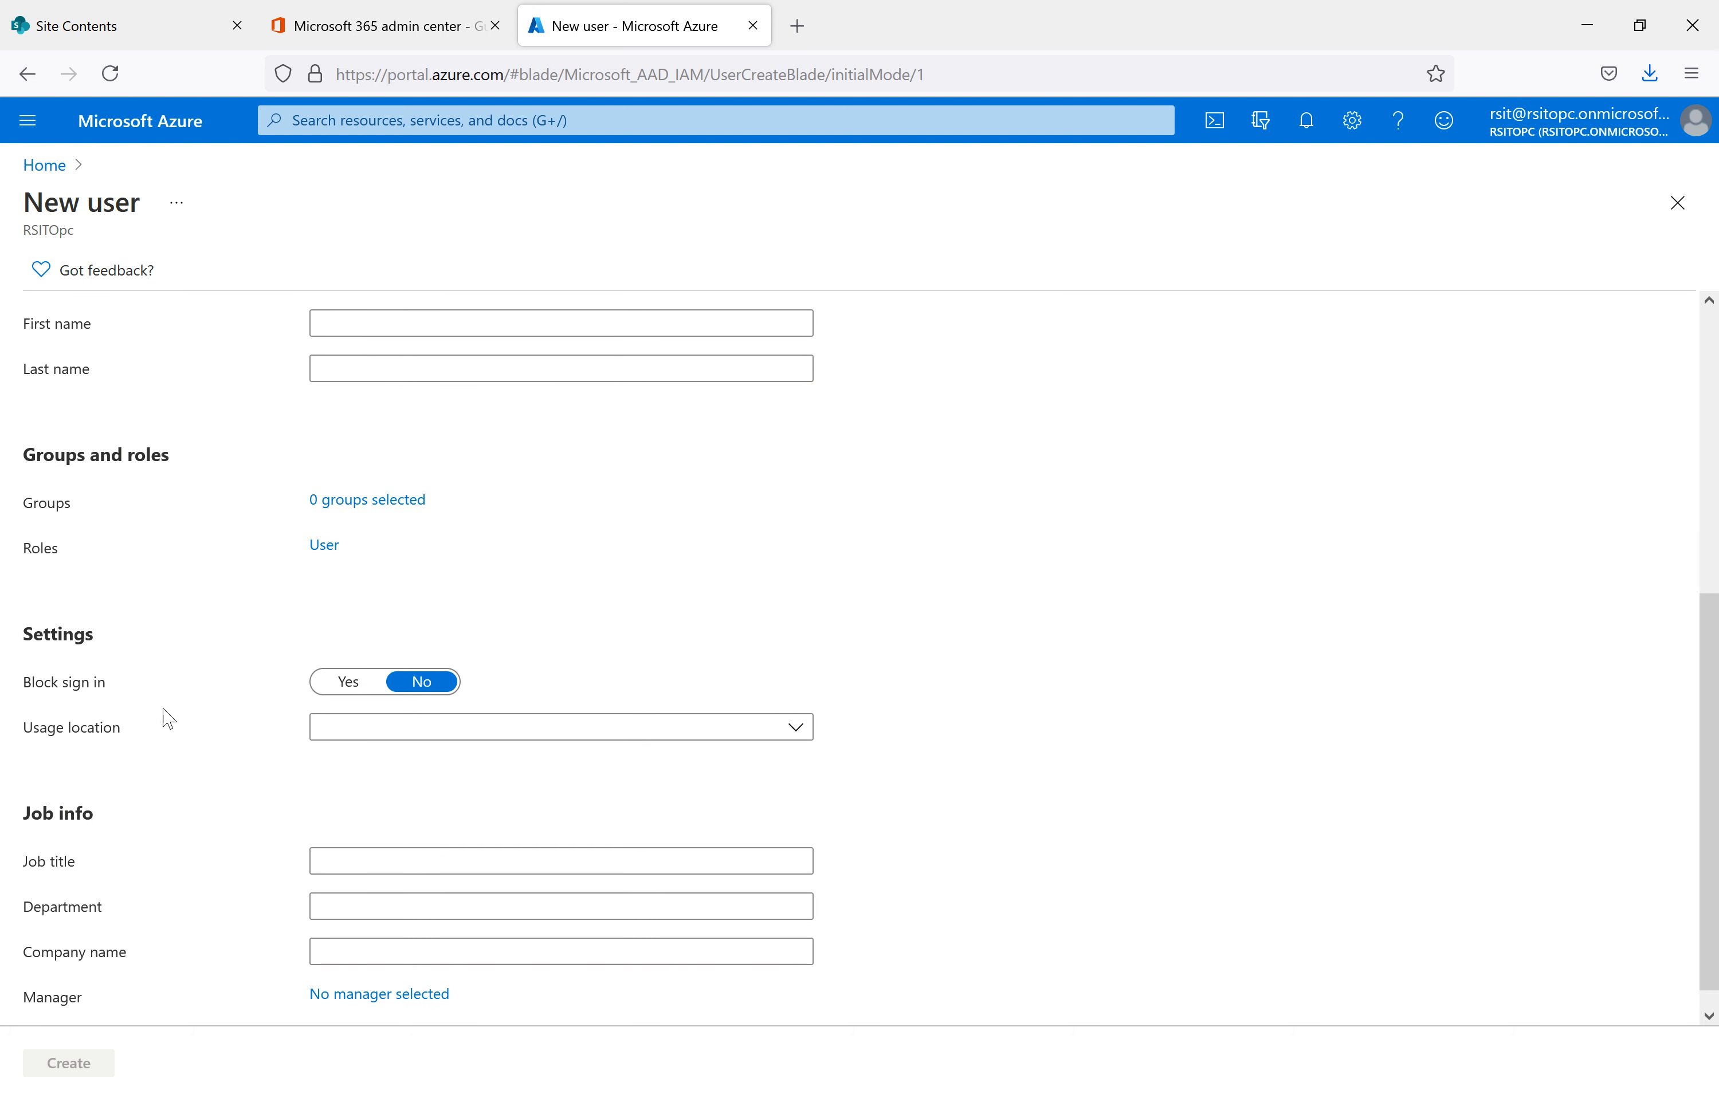
left_click_drag(137, 699, 21, 675)
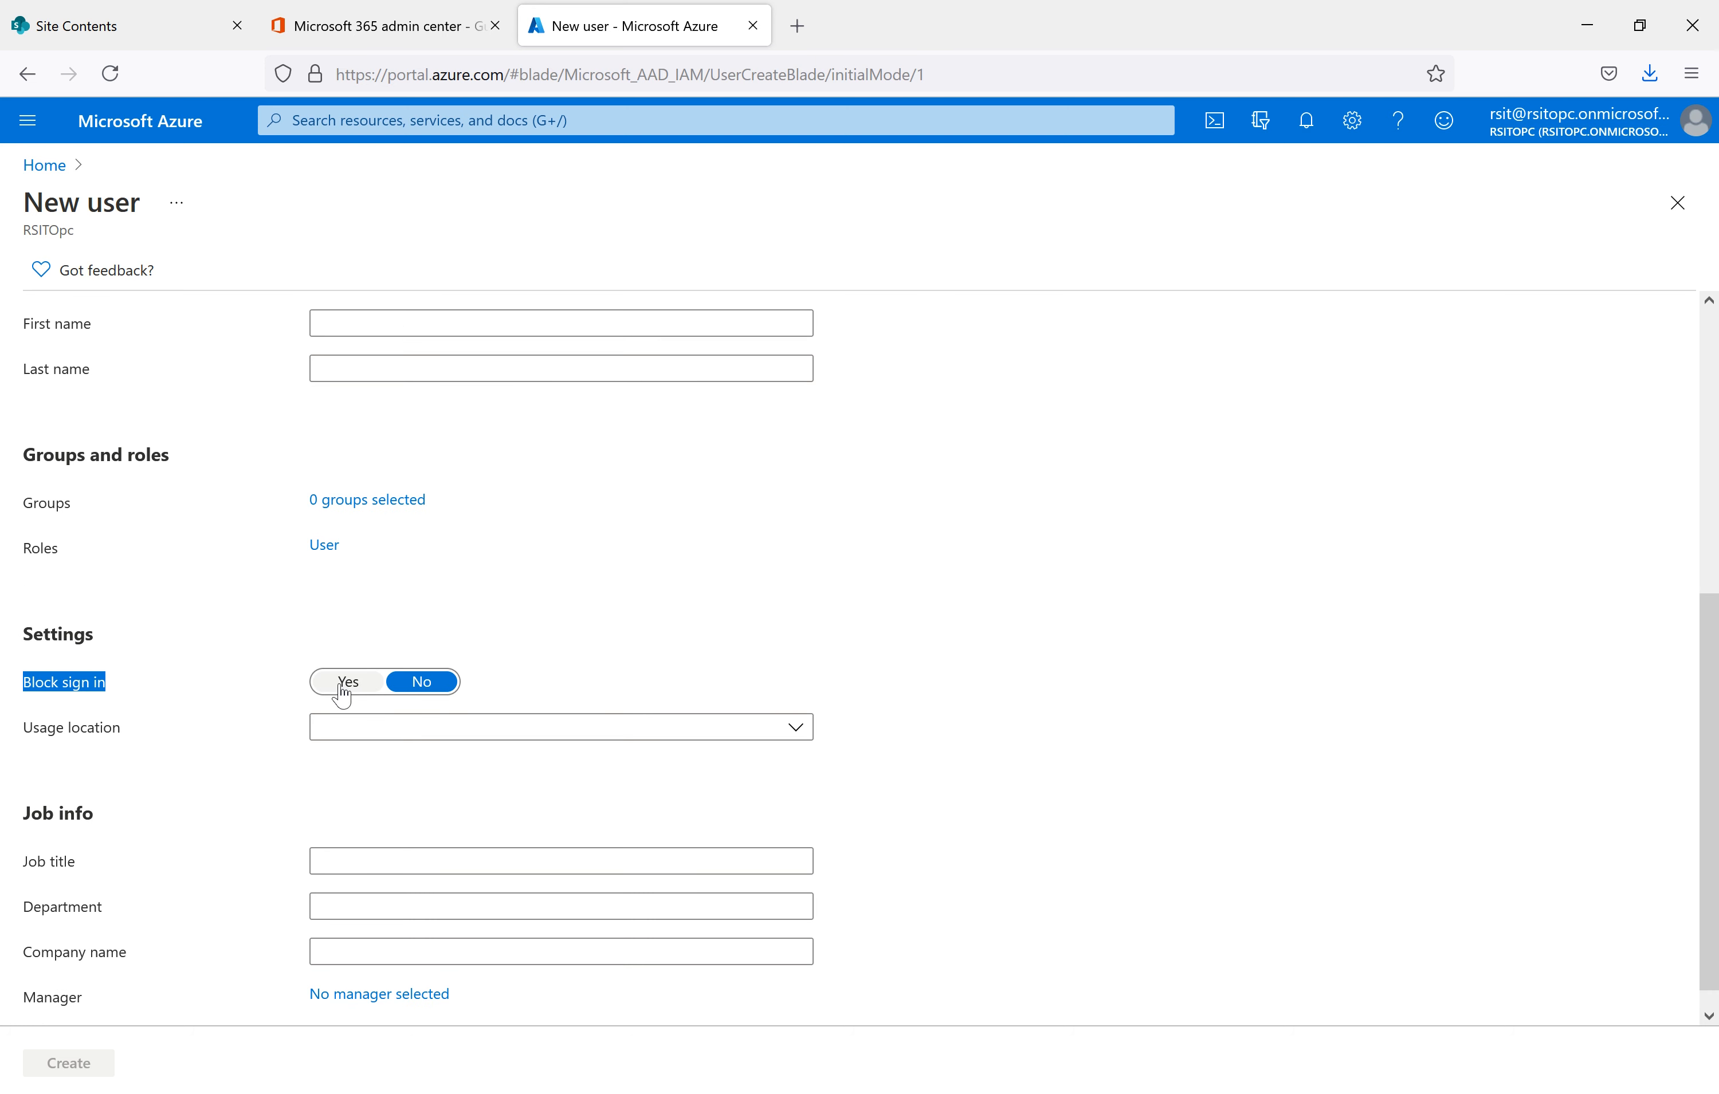
scroll(520, 679, "down", 1)
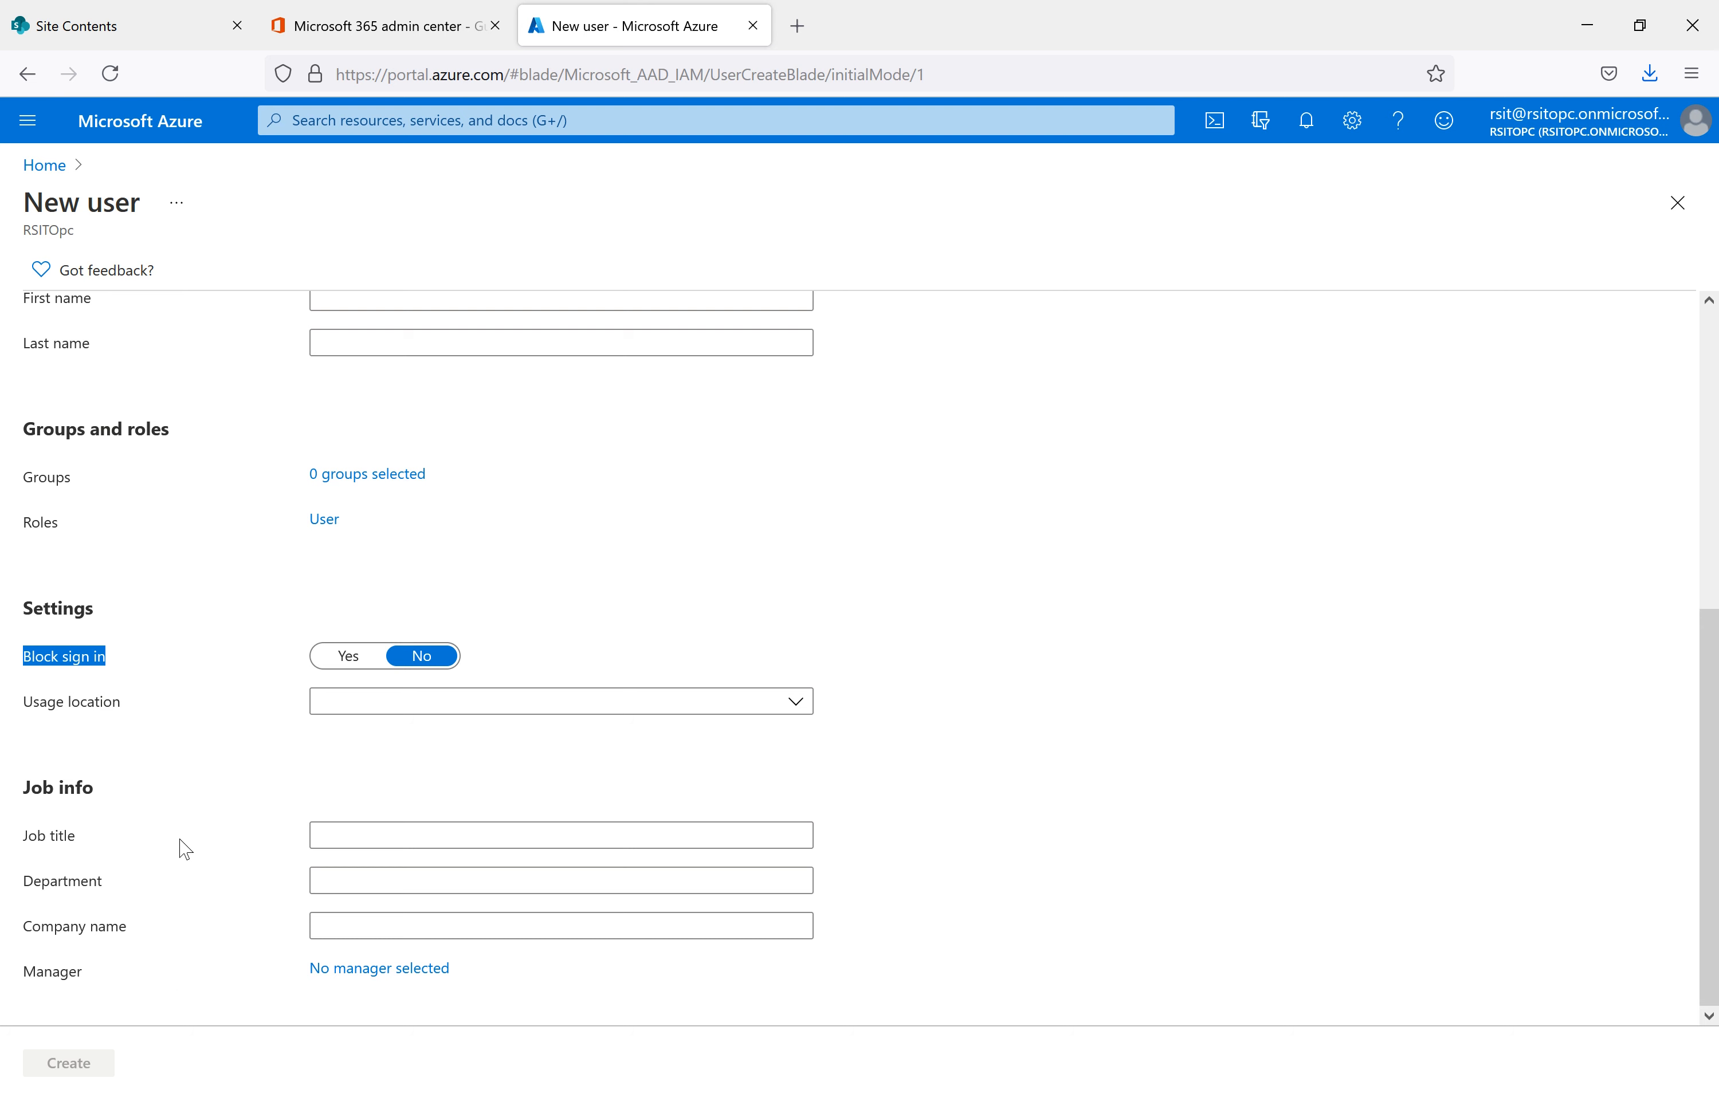
scroll(231, 786, "up", 5)
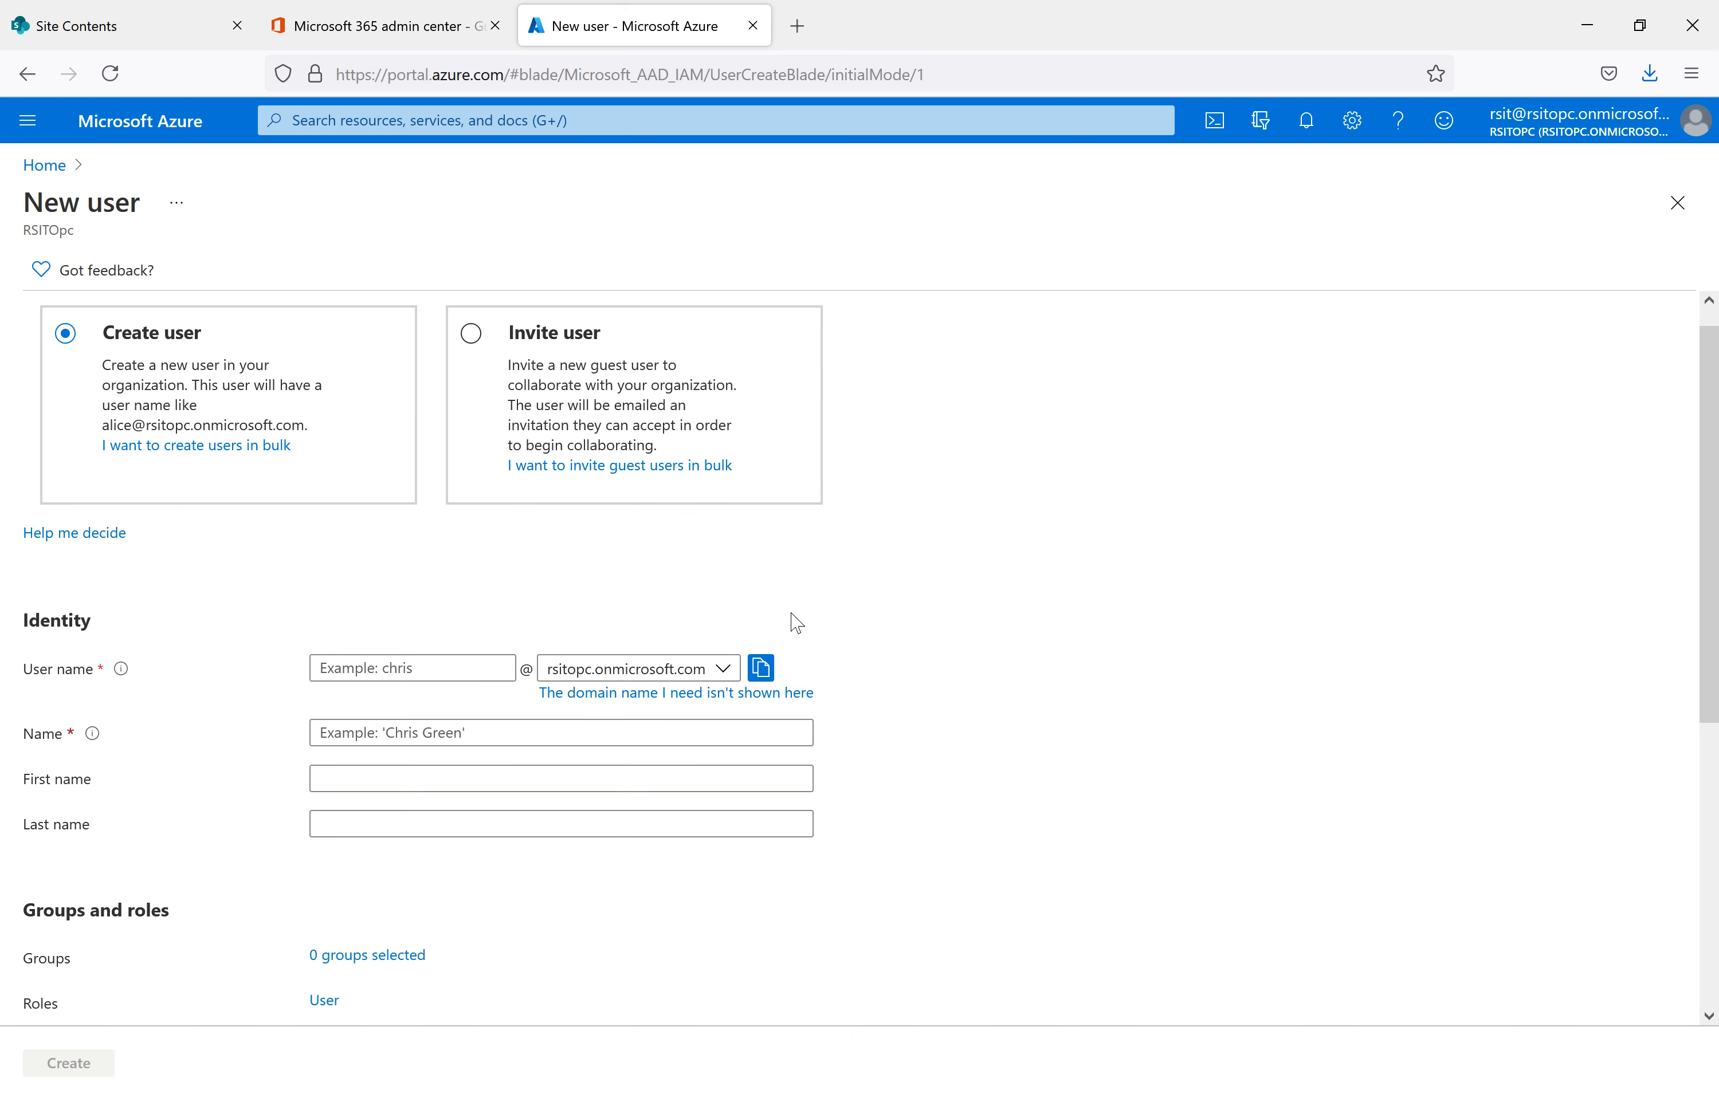
Switch back to the Microsoft 365 admin center and read the description on the Contacts page
left_click(399, 22)
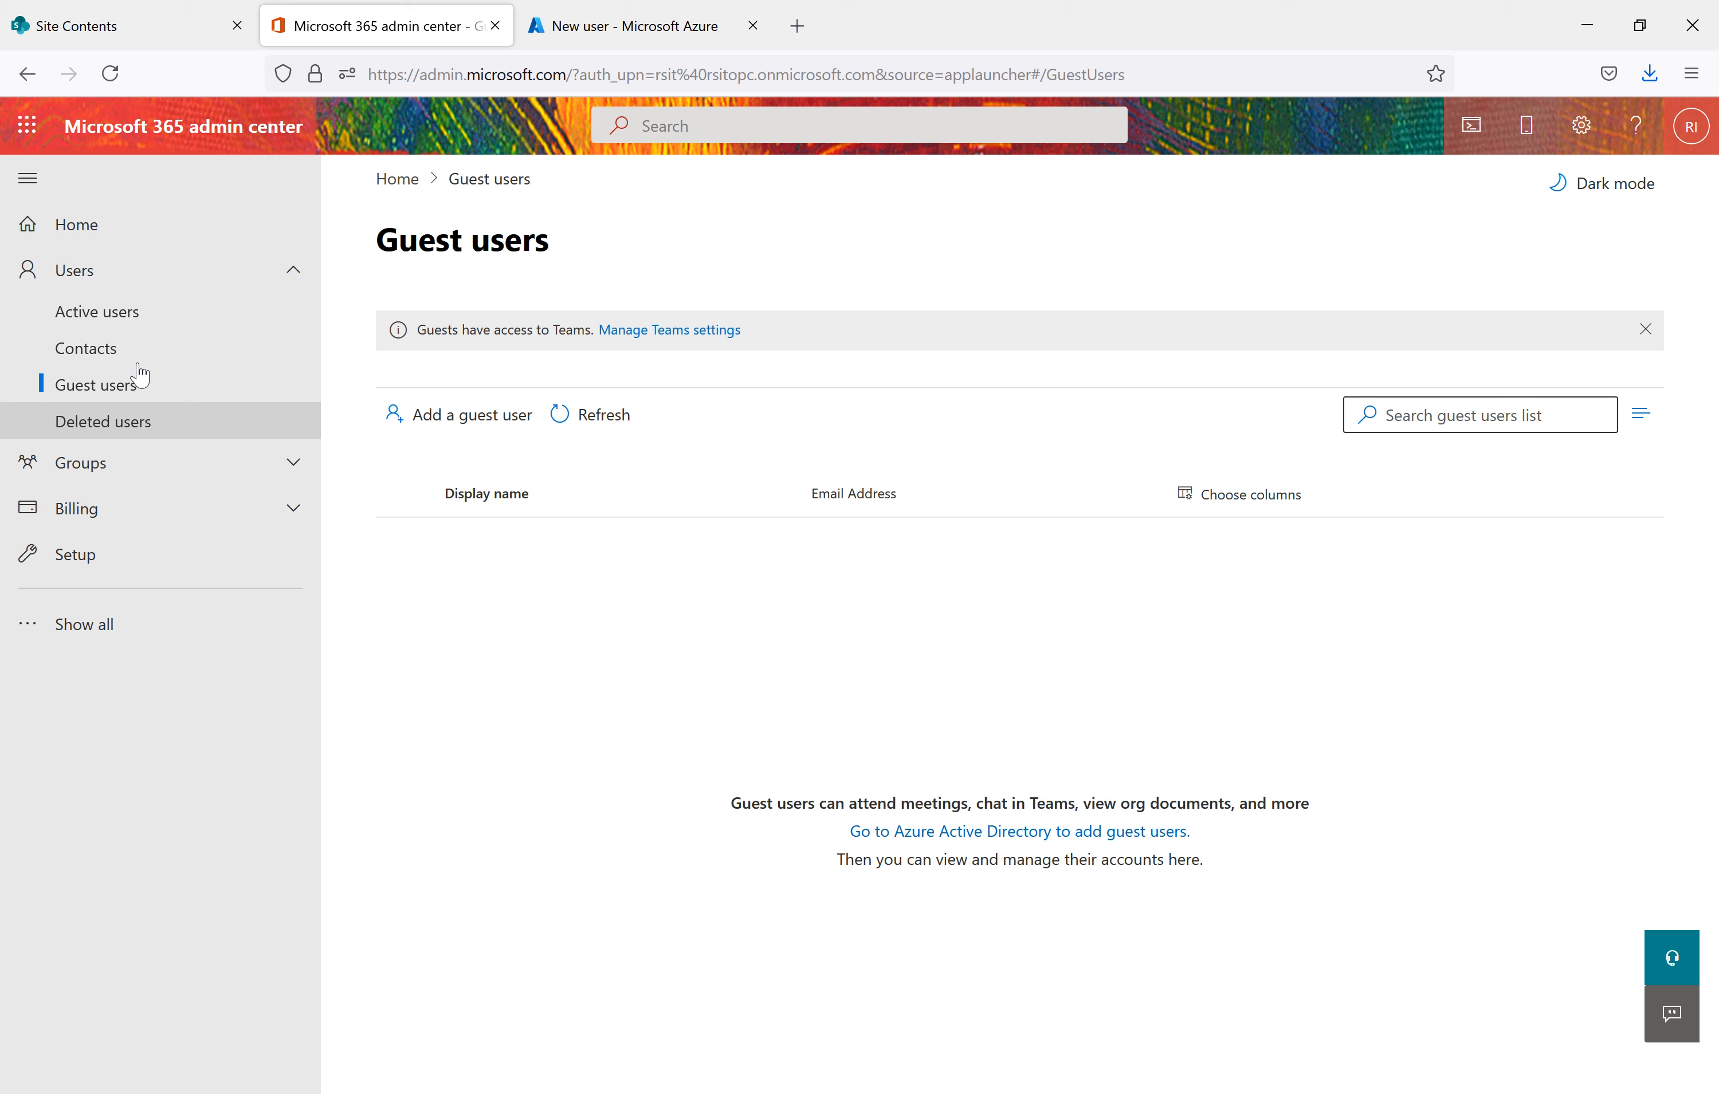
left_click(94, 356)
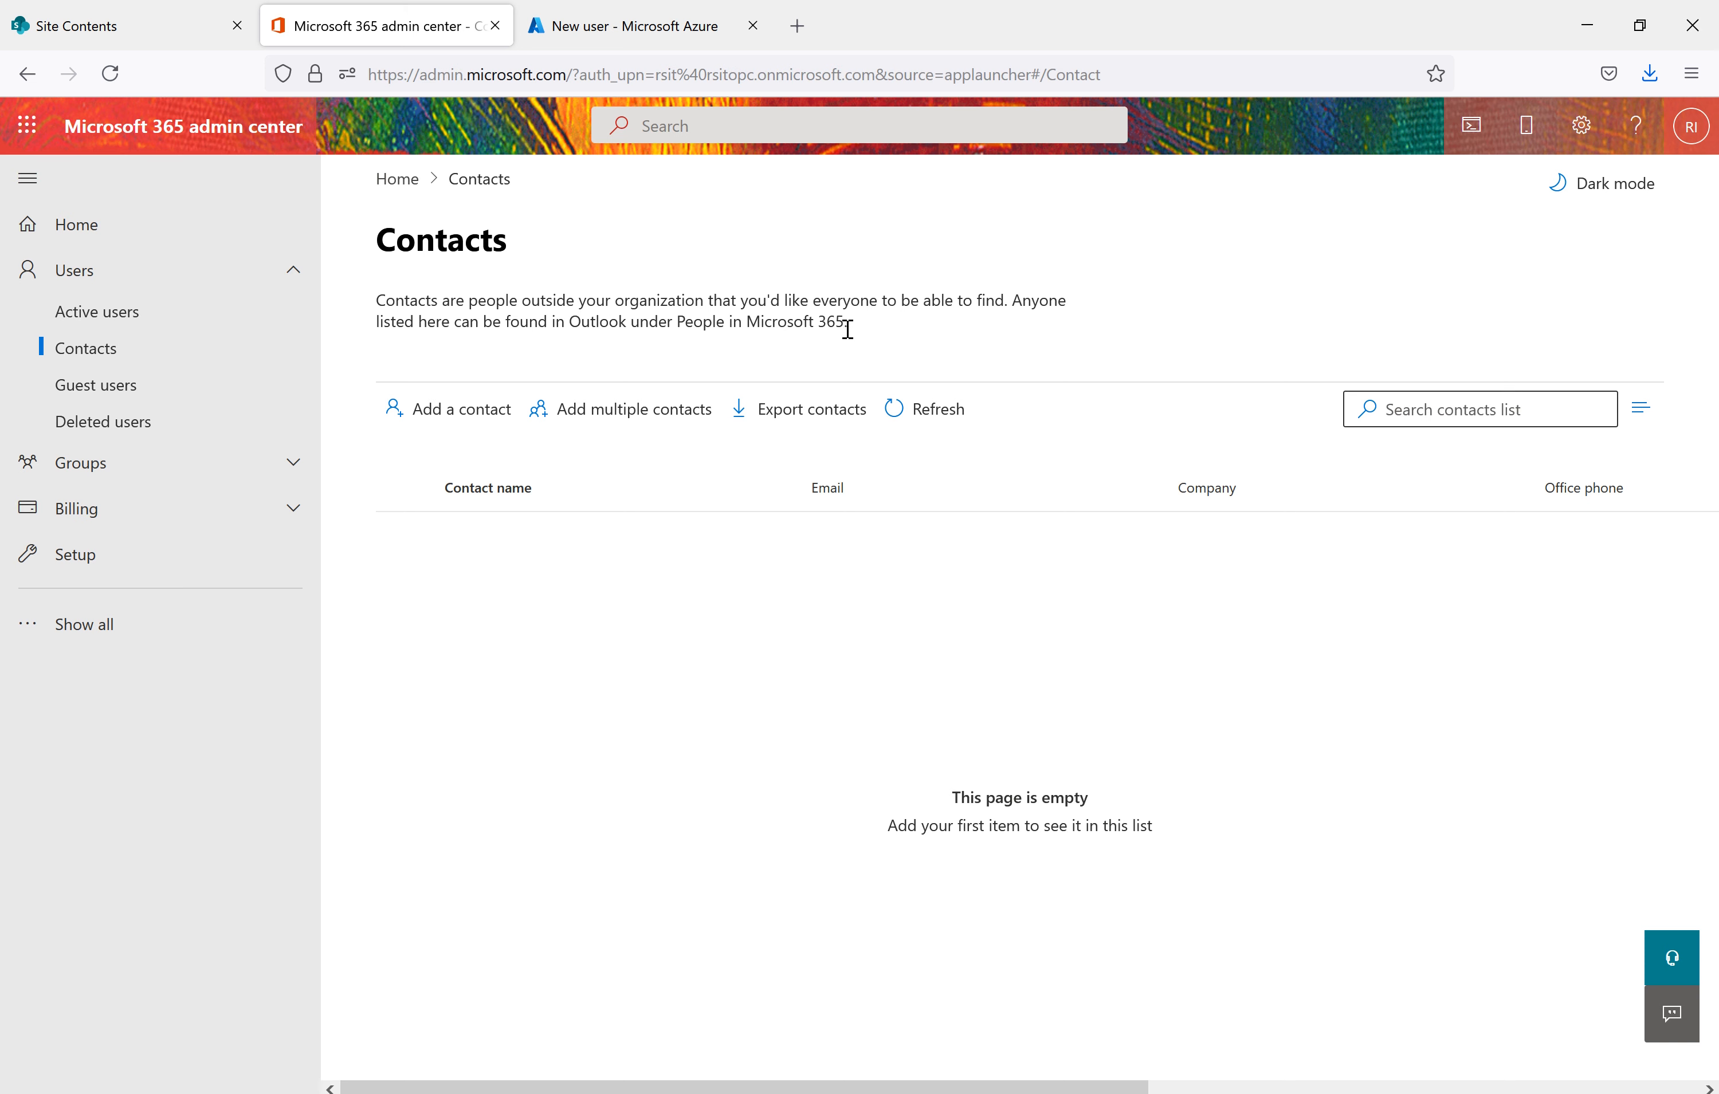
left_click_drag(857, 325, 383, 299)
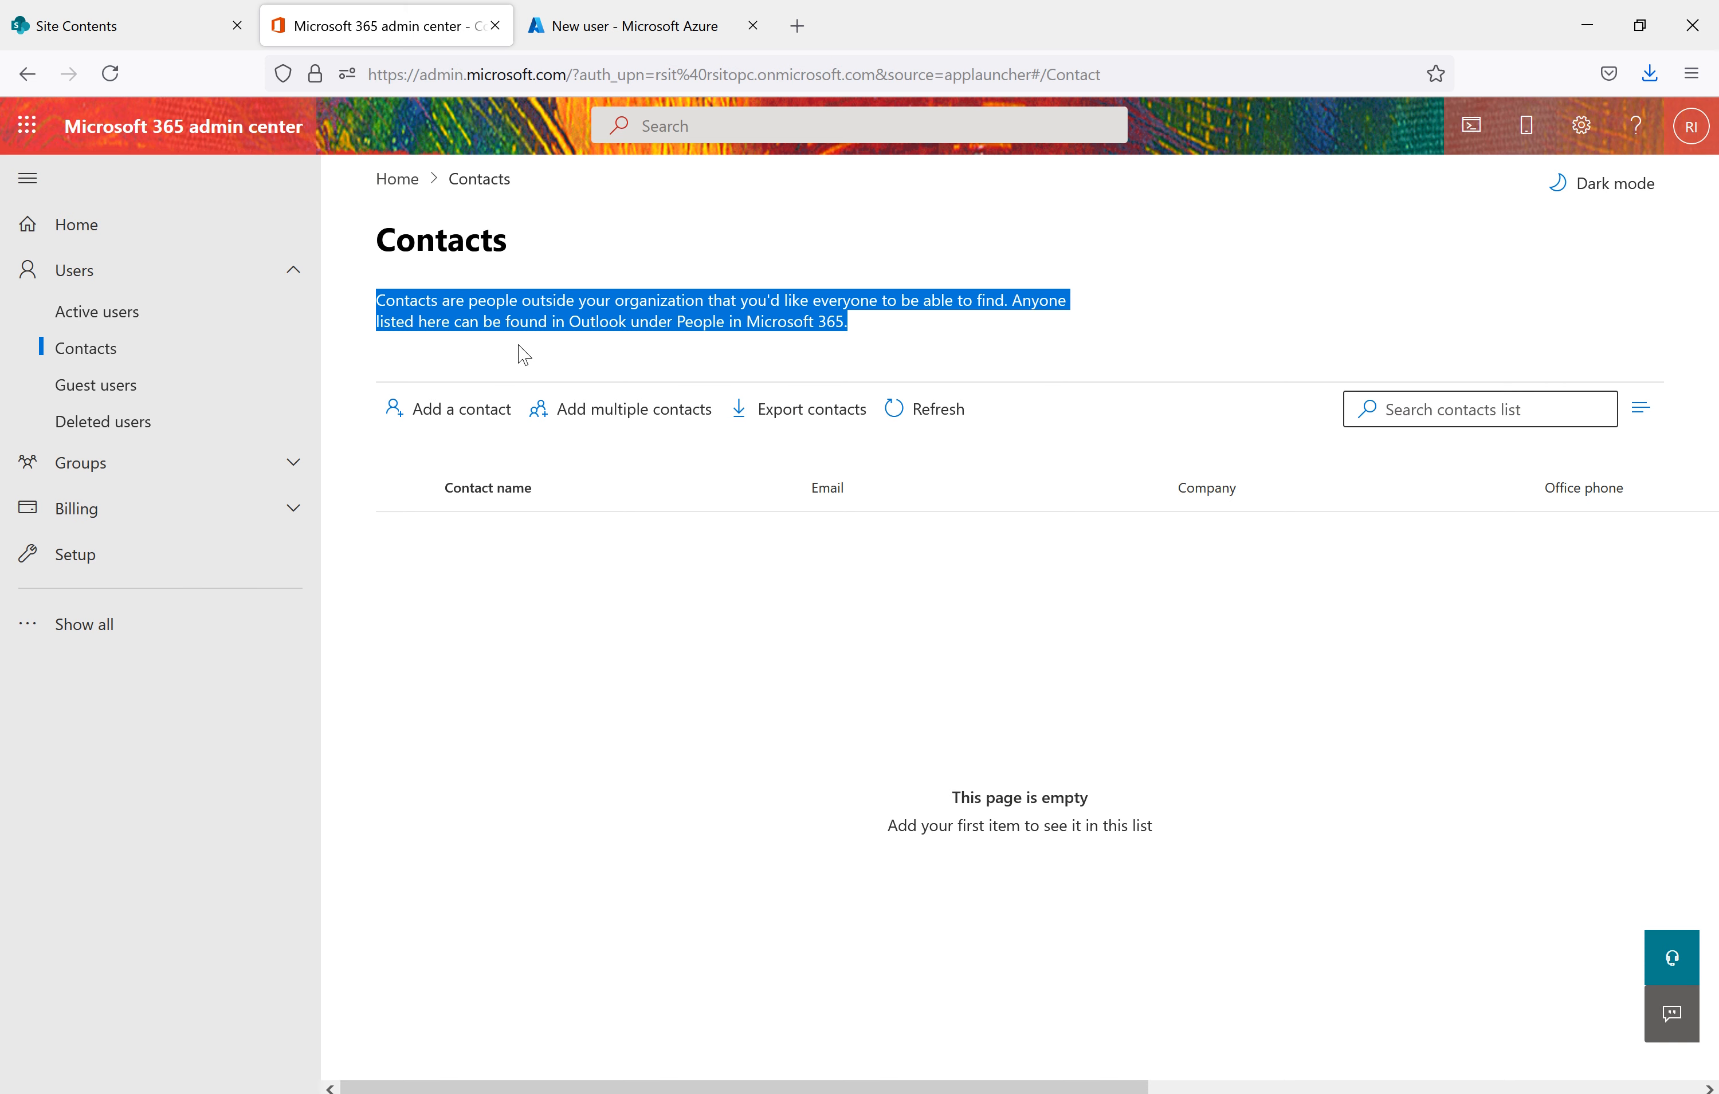
Return to the active users list and view the available user template options
left_click(120, 322)
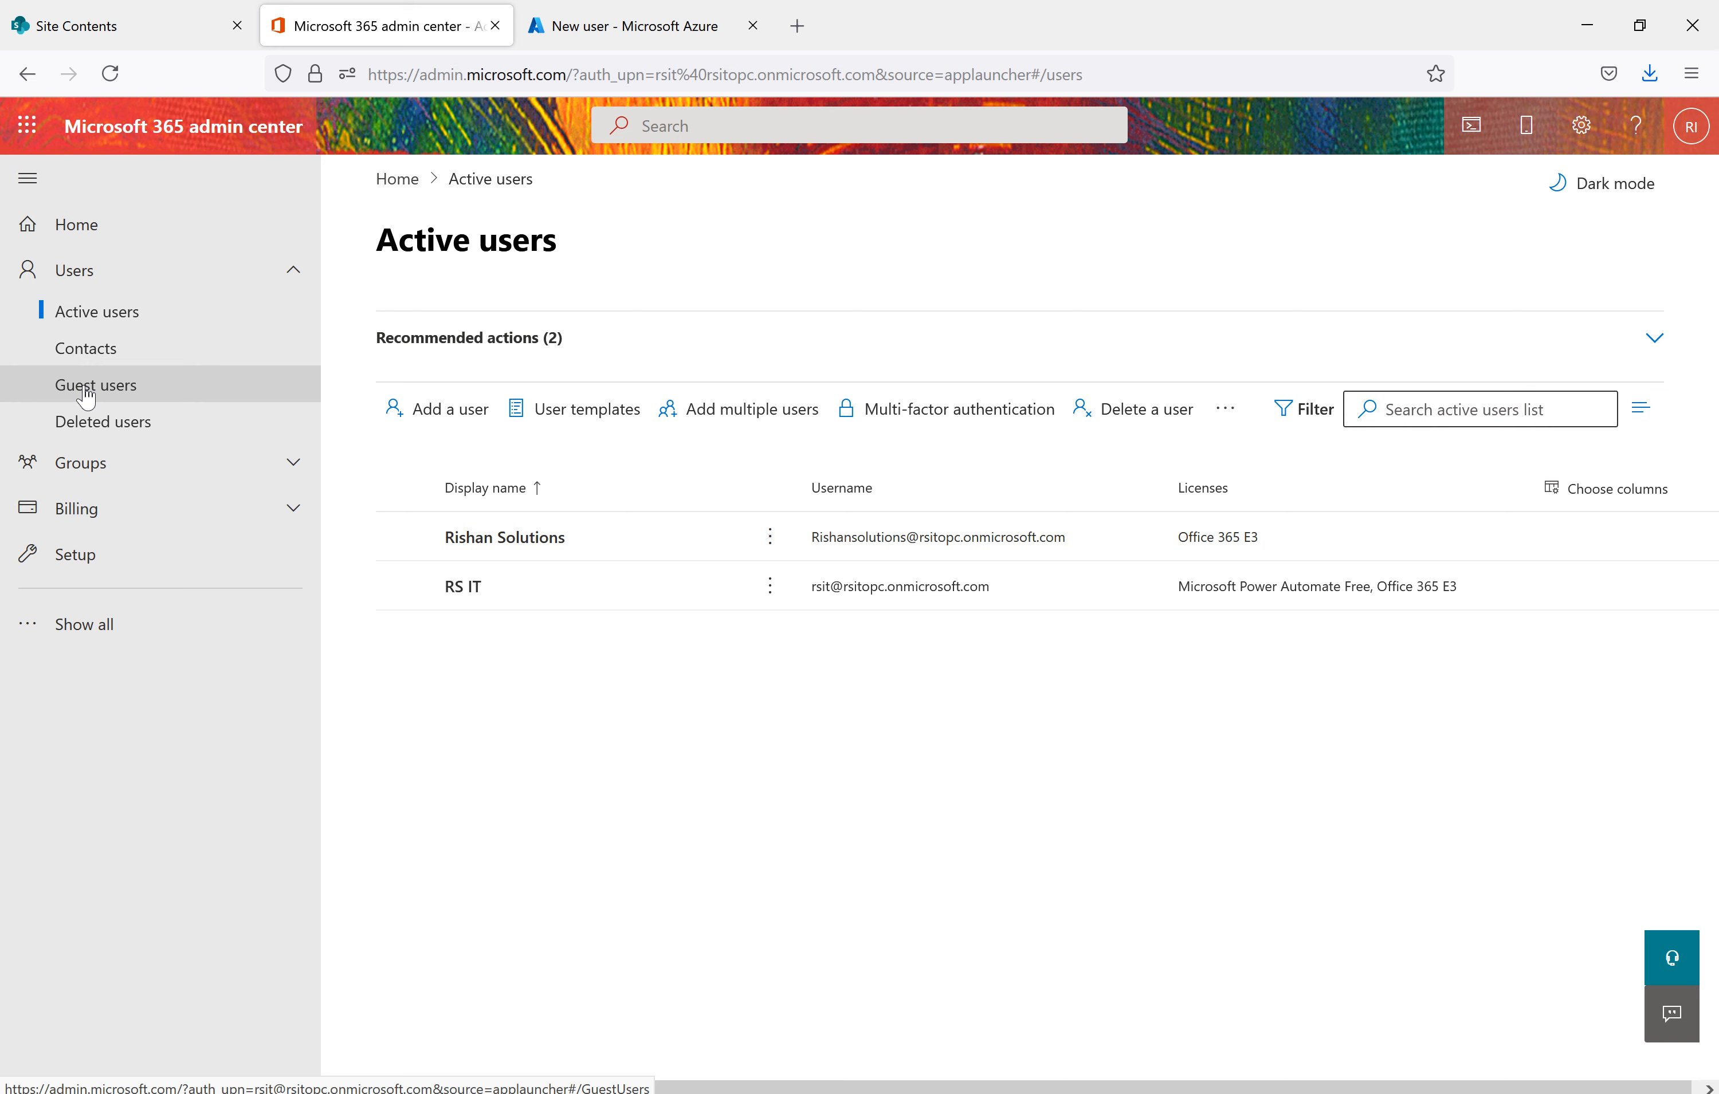
left_click(567, 425)
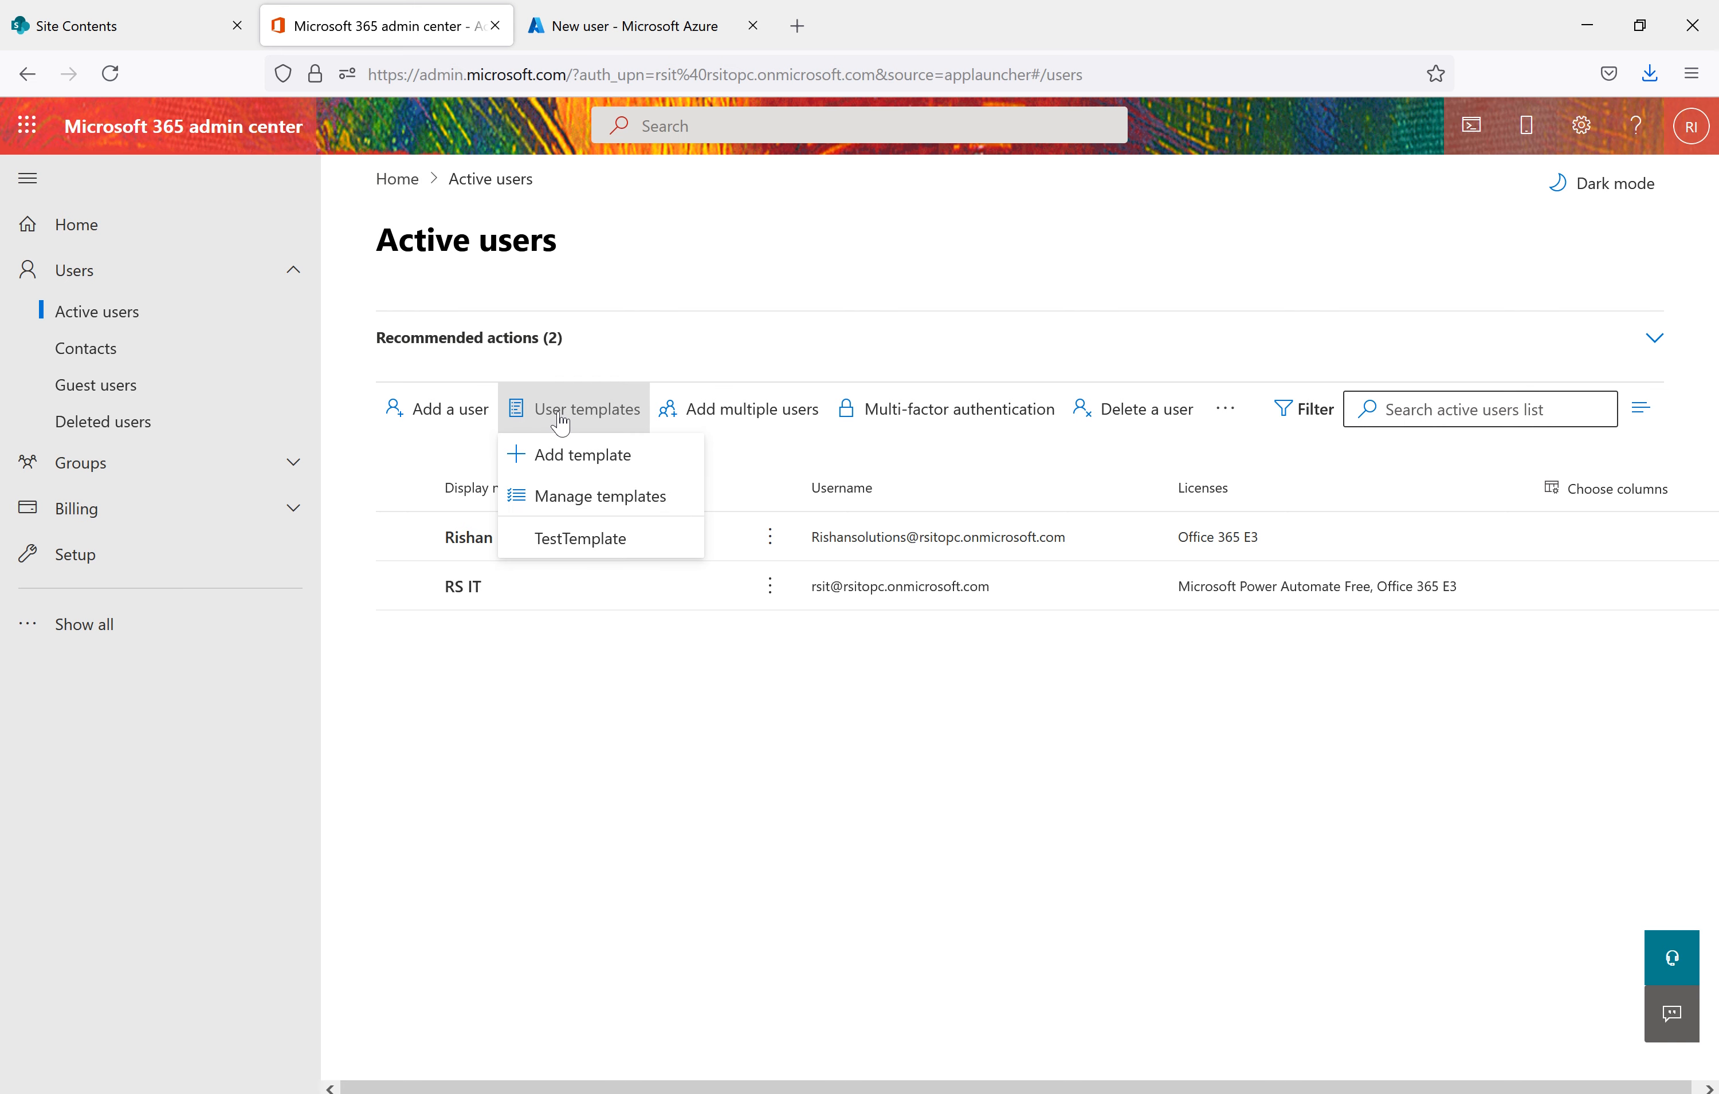
left_click(567, 405)
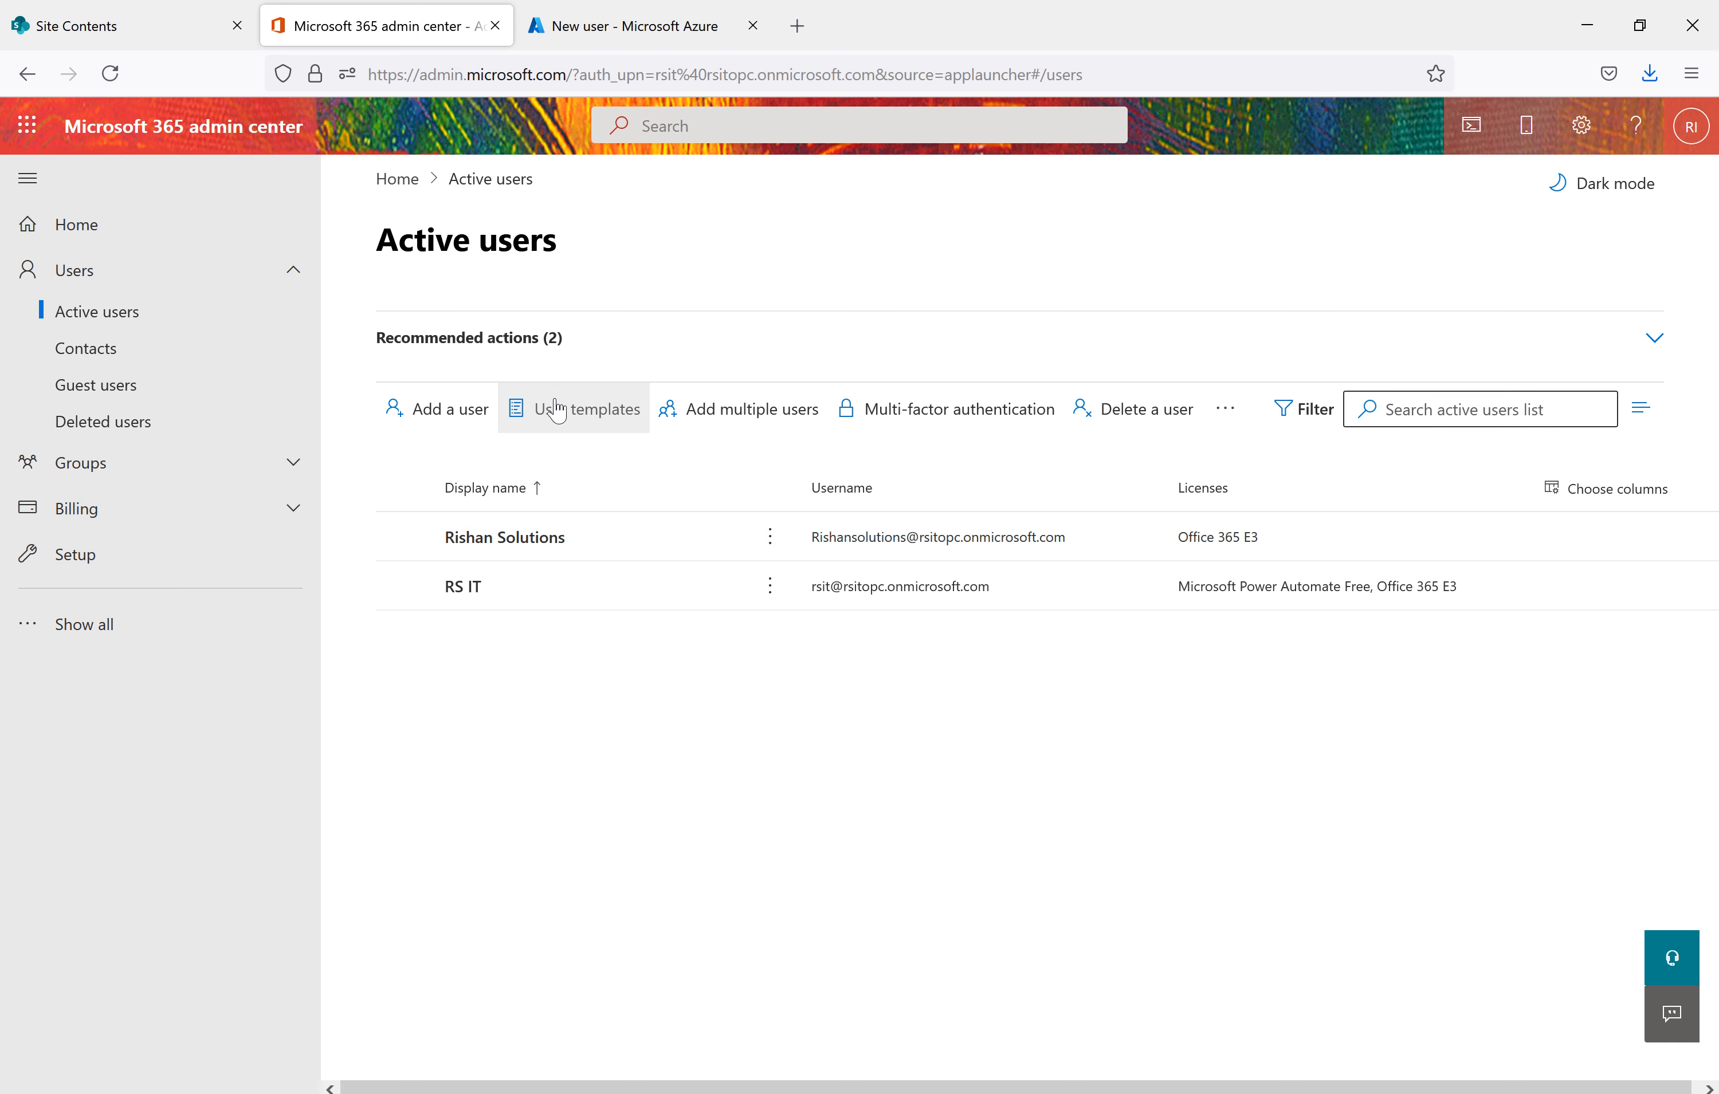
left_click(557, 411)
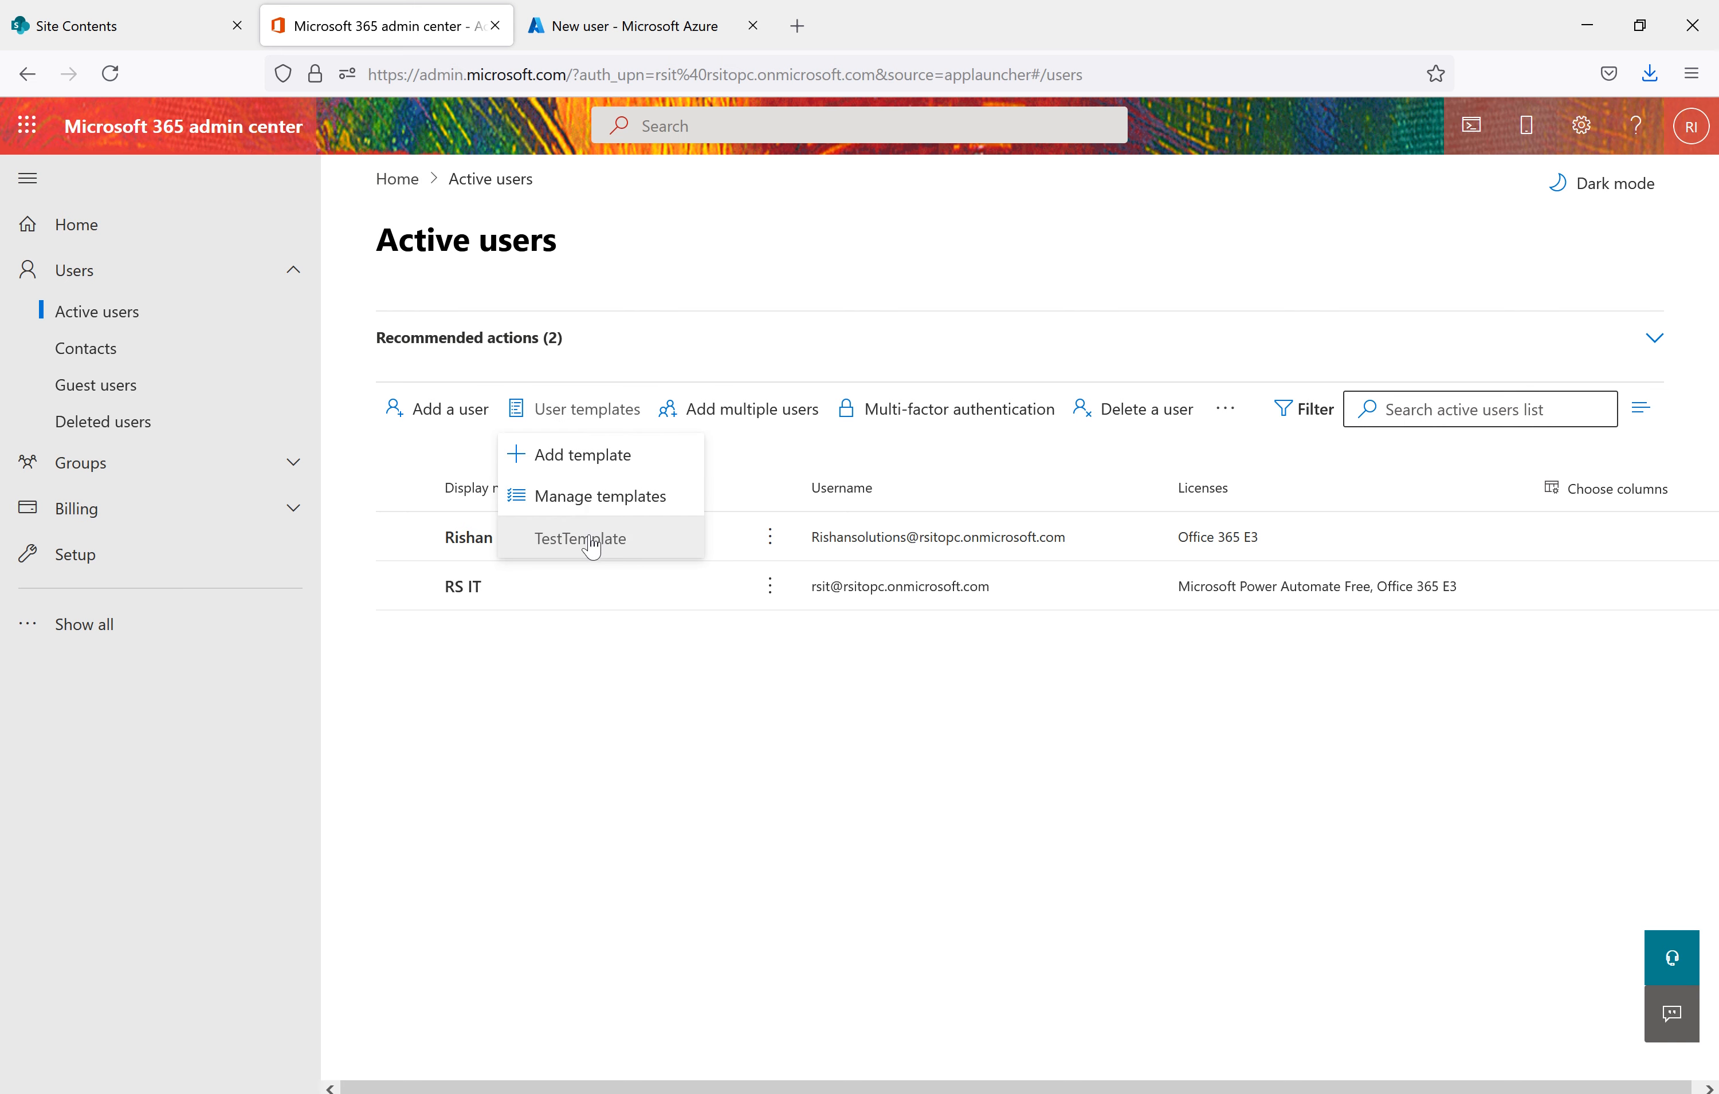
left_click(549, 722)
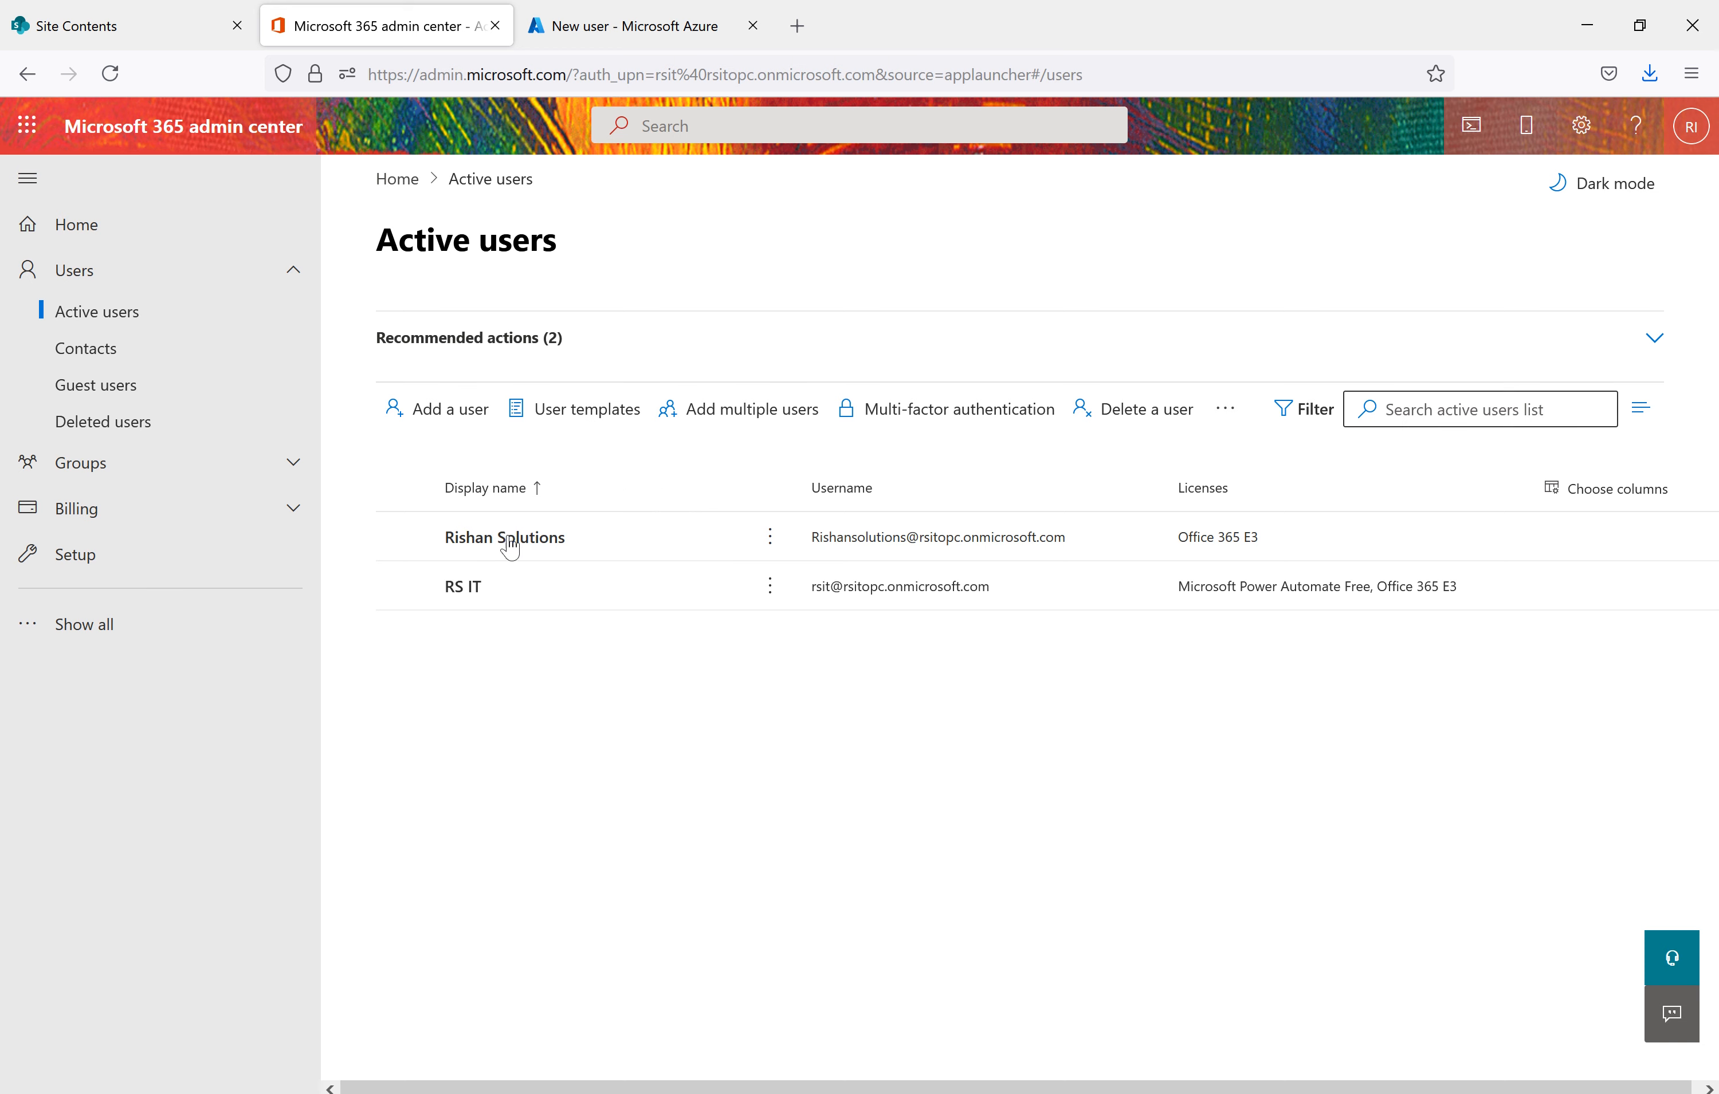
Try adding a user with Test as first name, last name and username up to the product licenses page, and discard the entry
left_click(455, 428)
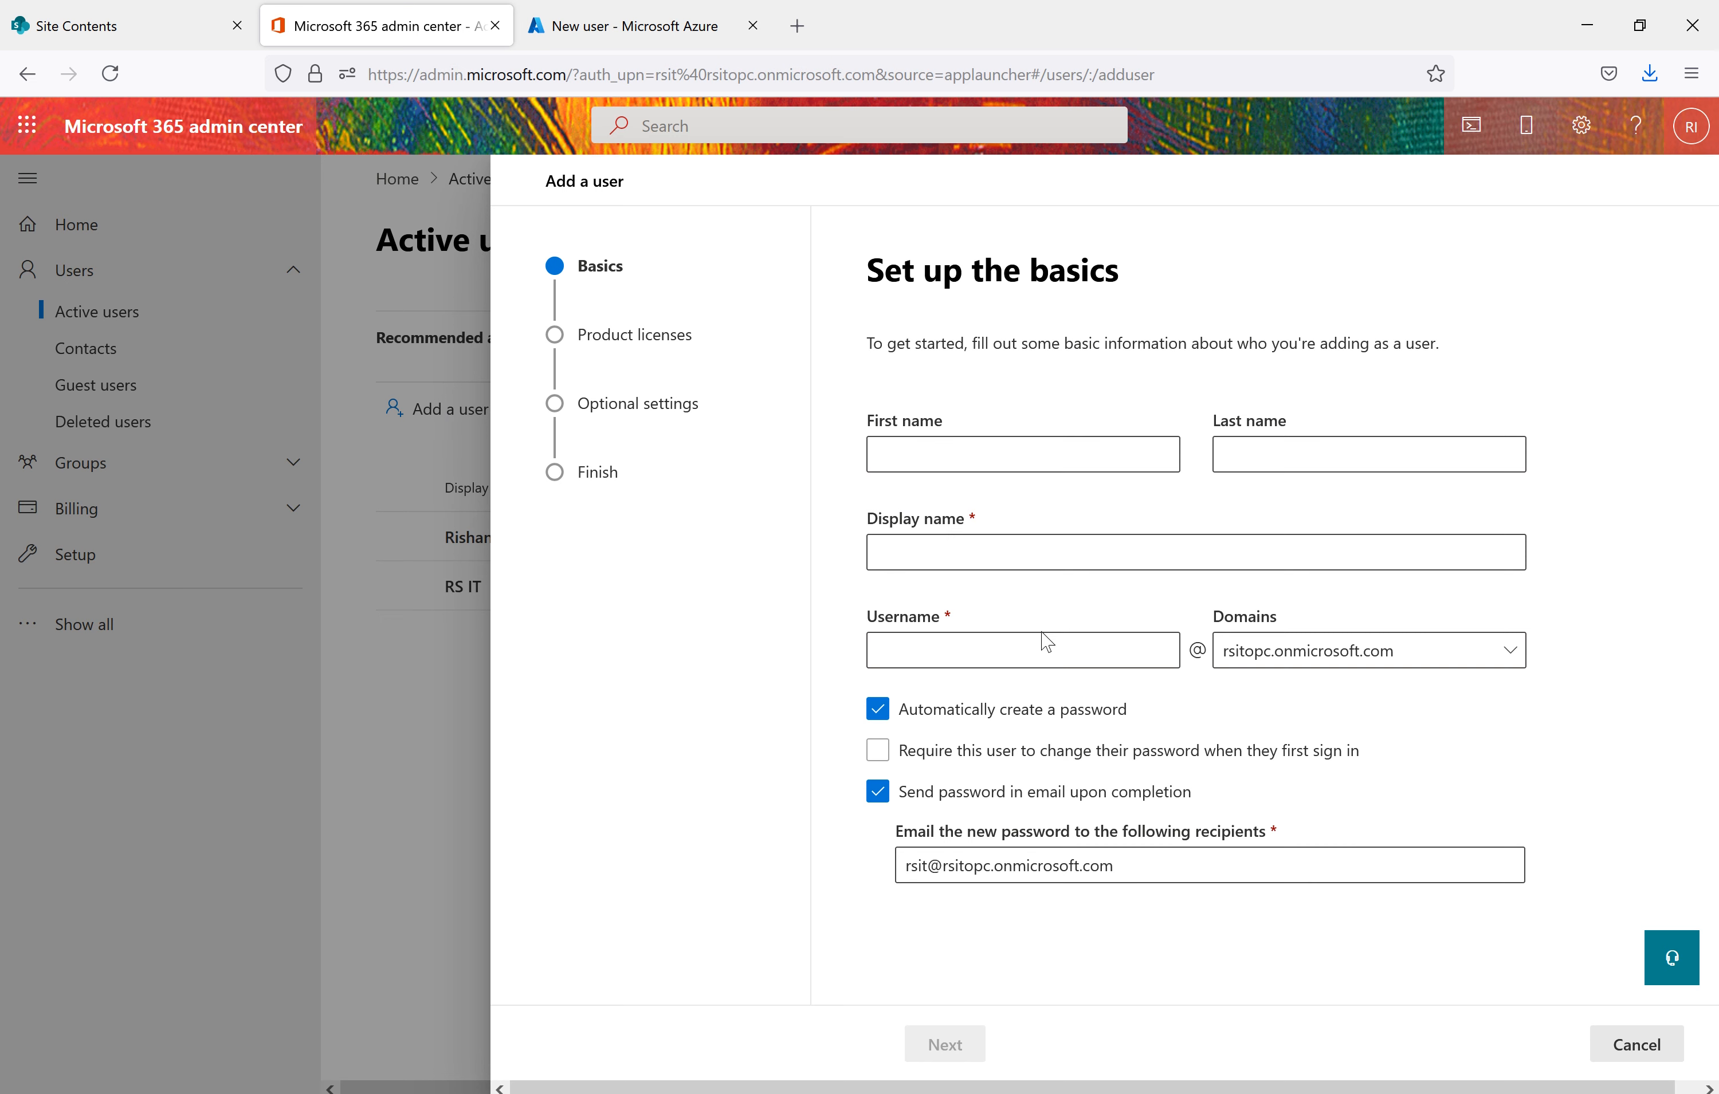
left_click(995, 442)
left_click(1159, 547)
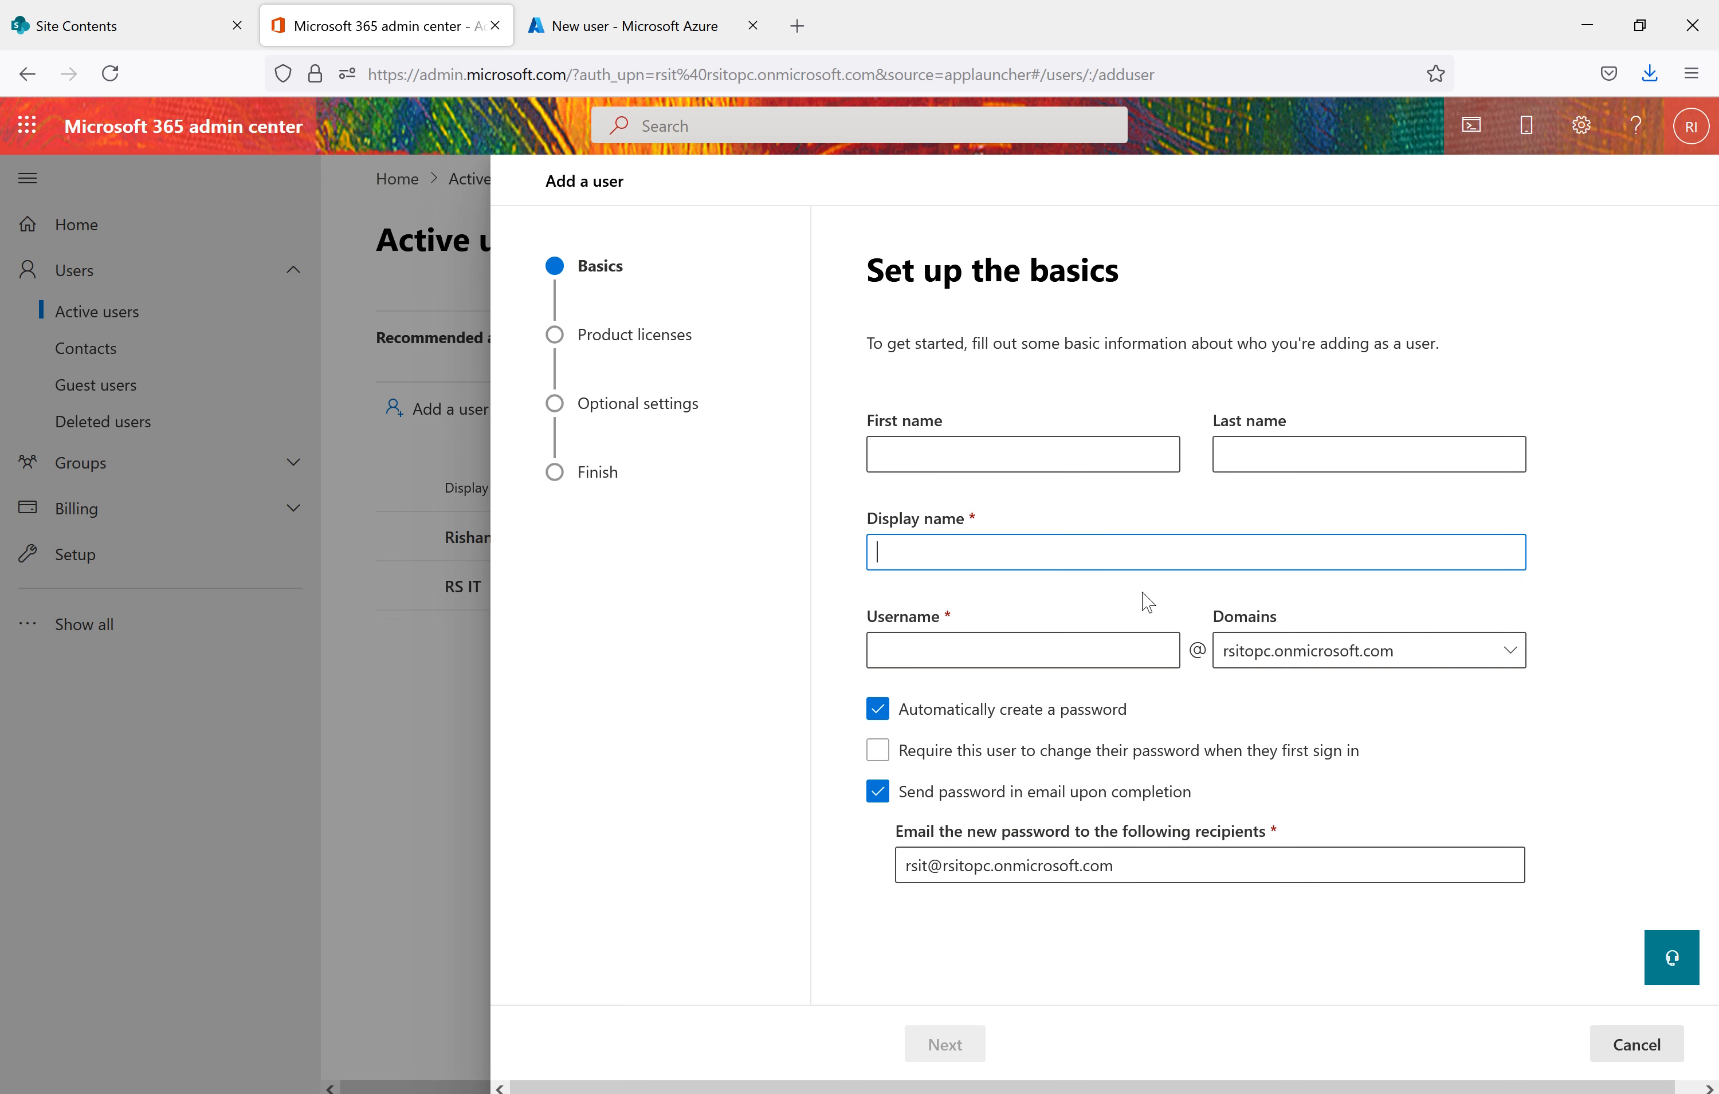
left_click(1078, 652)
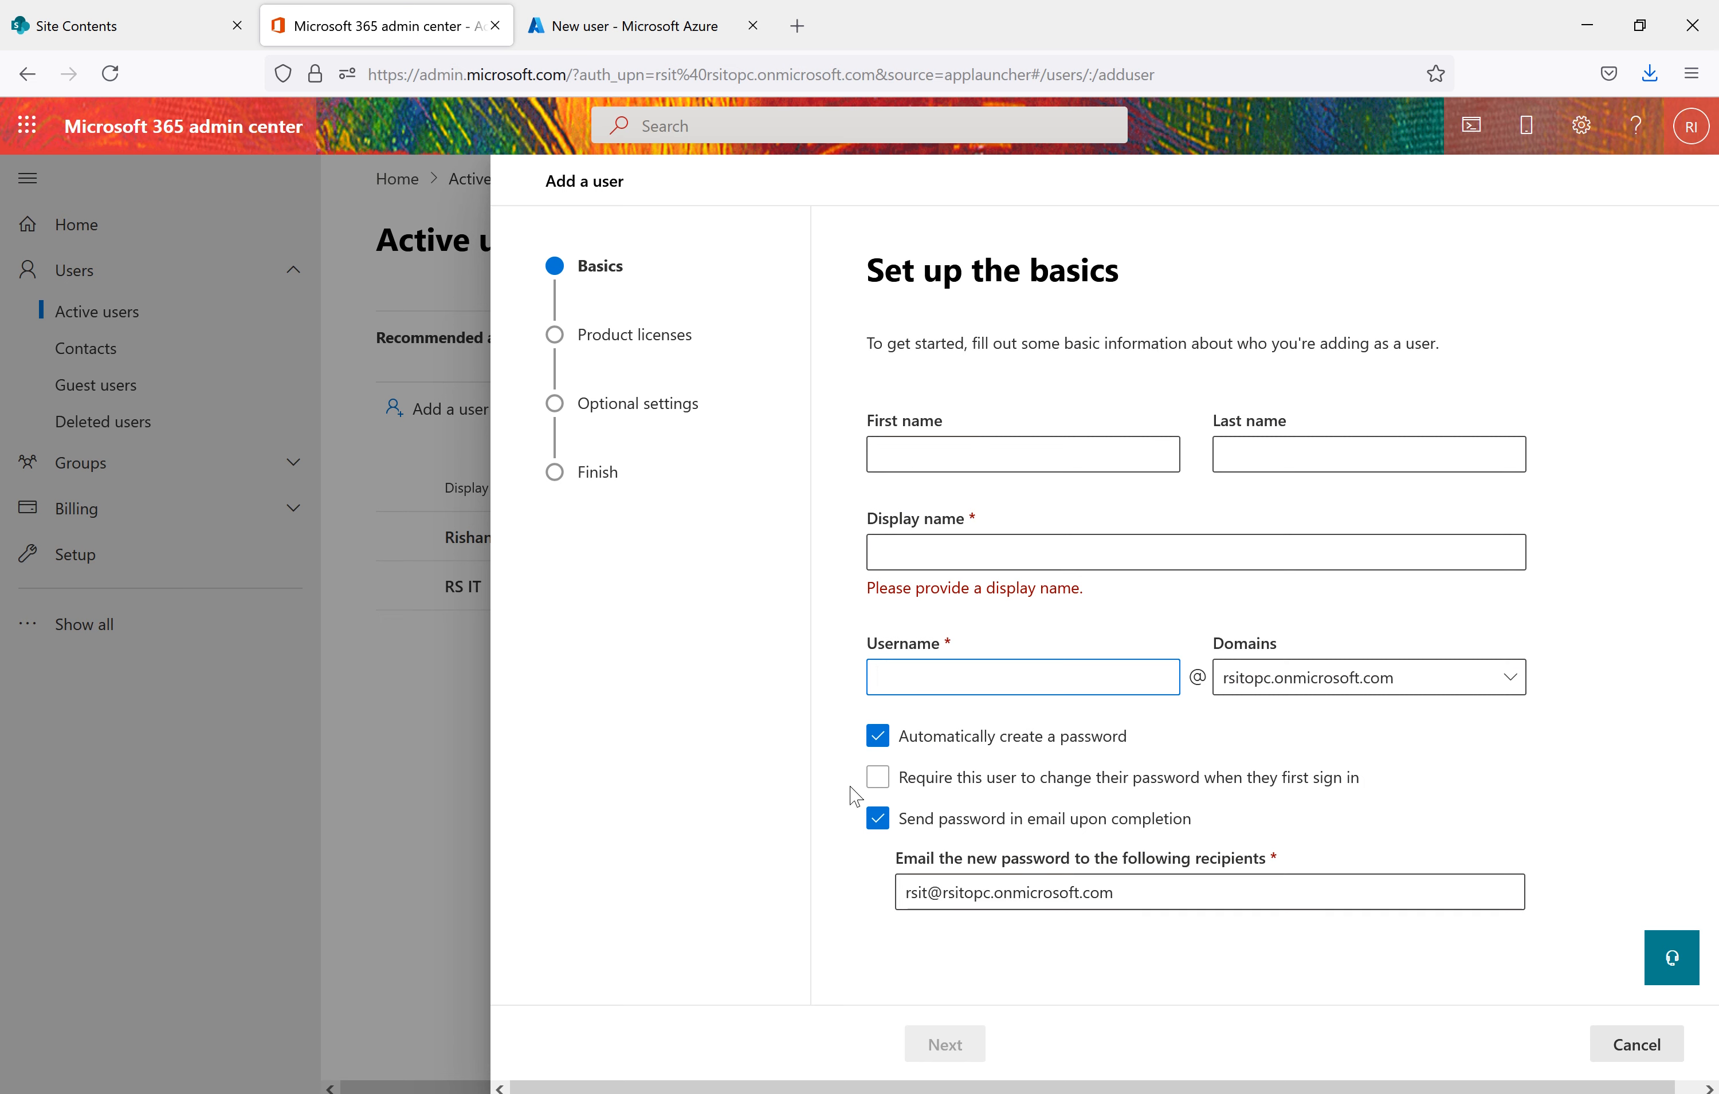
left_click(972, 468)
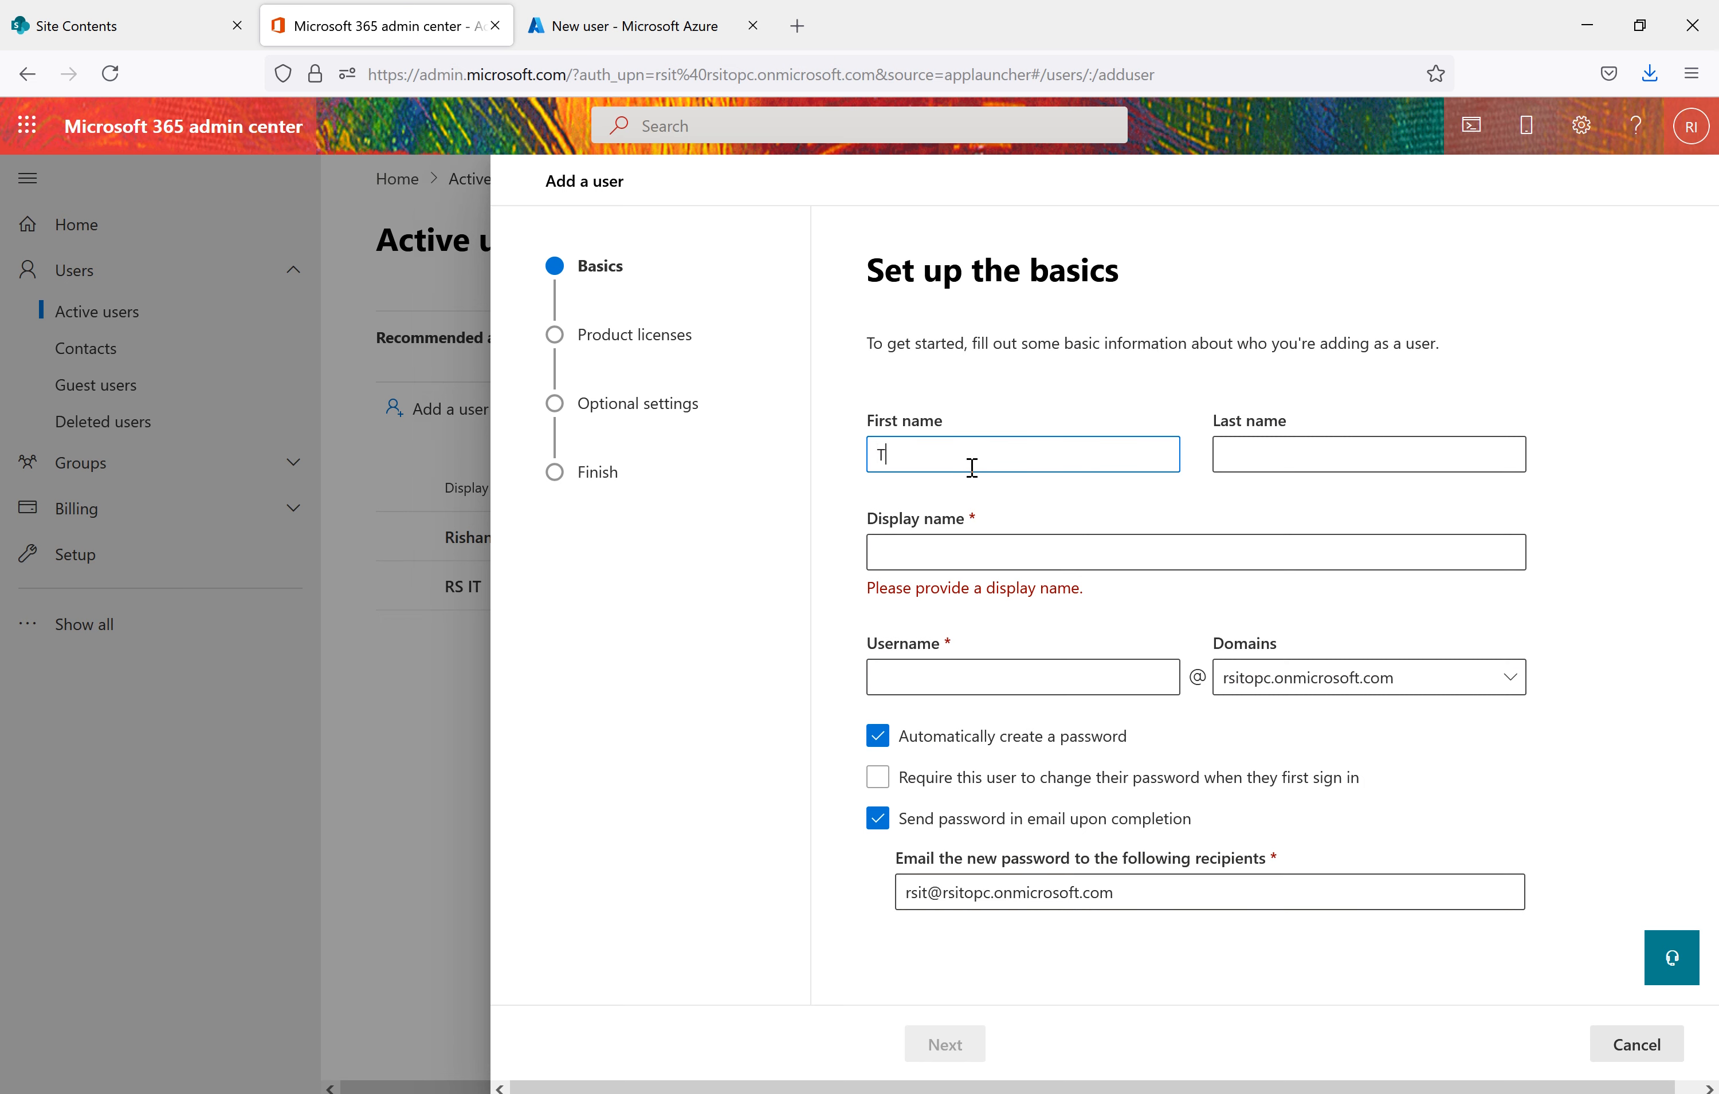
left_click(1270, 459)
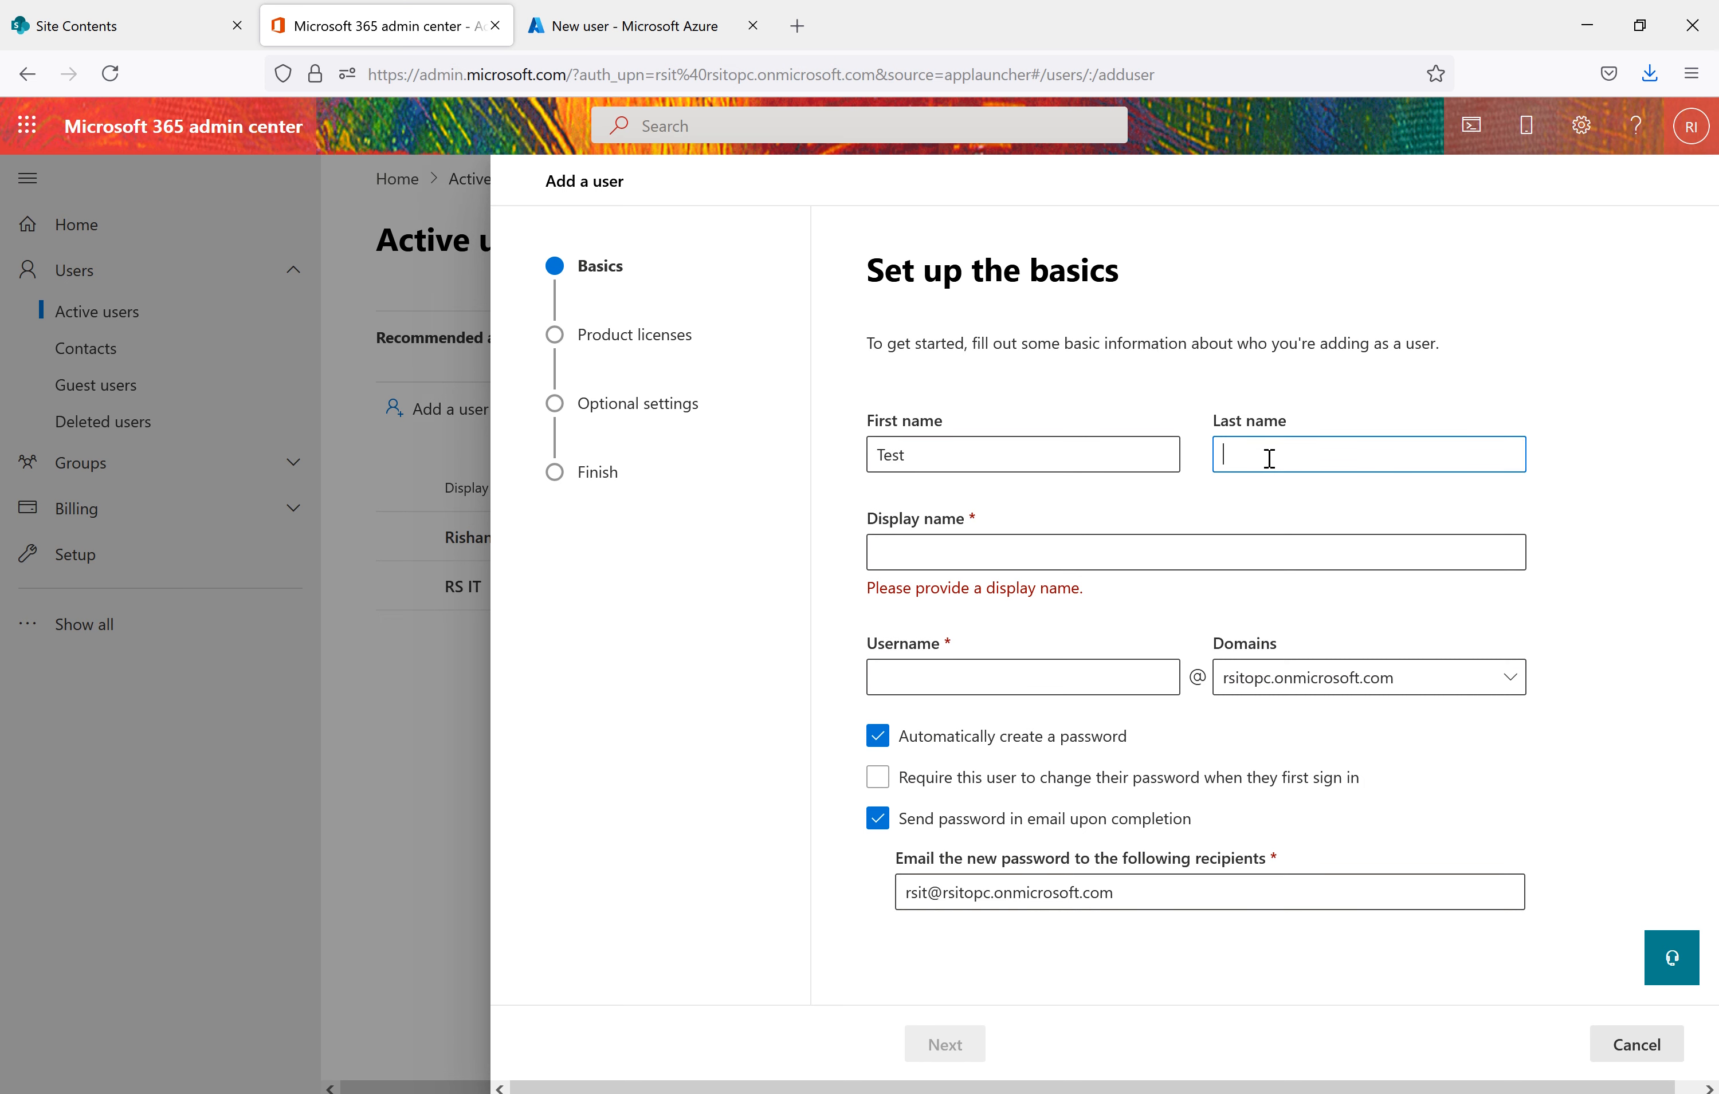
left_click(1094, 542)
left_click(1017, 656)
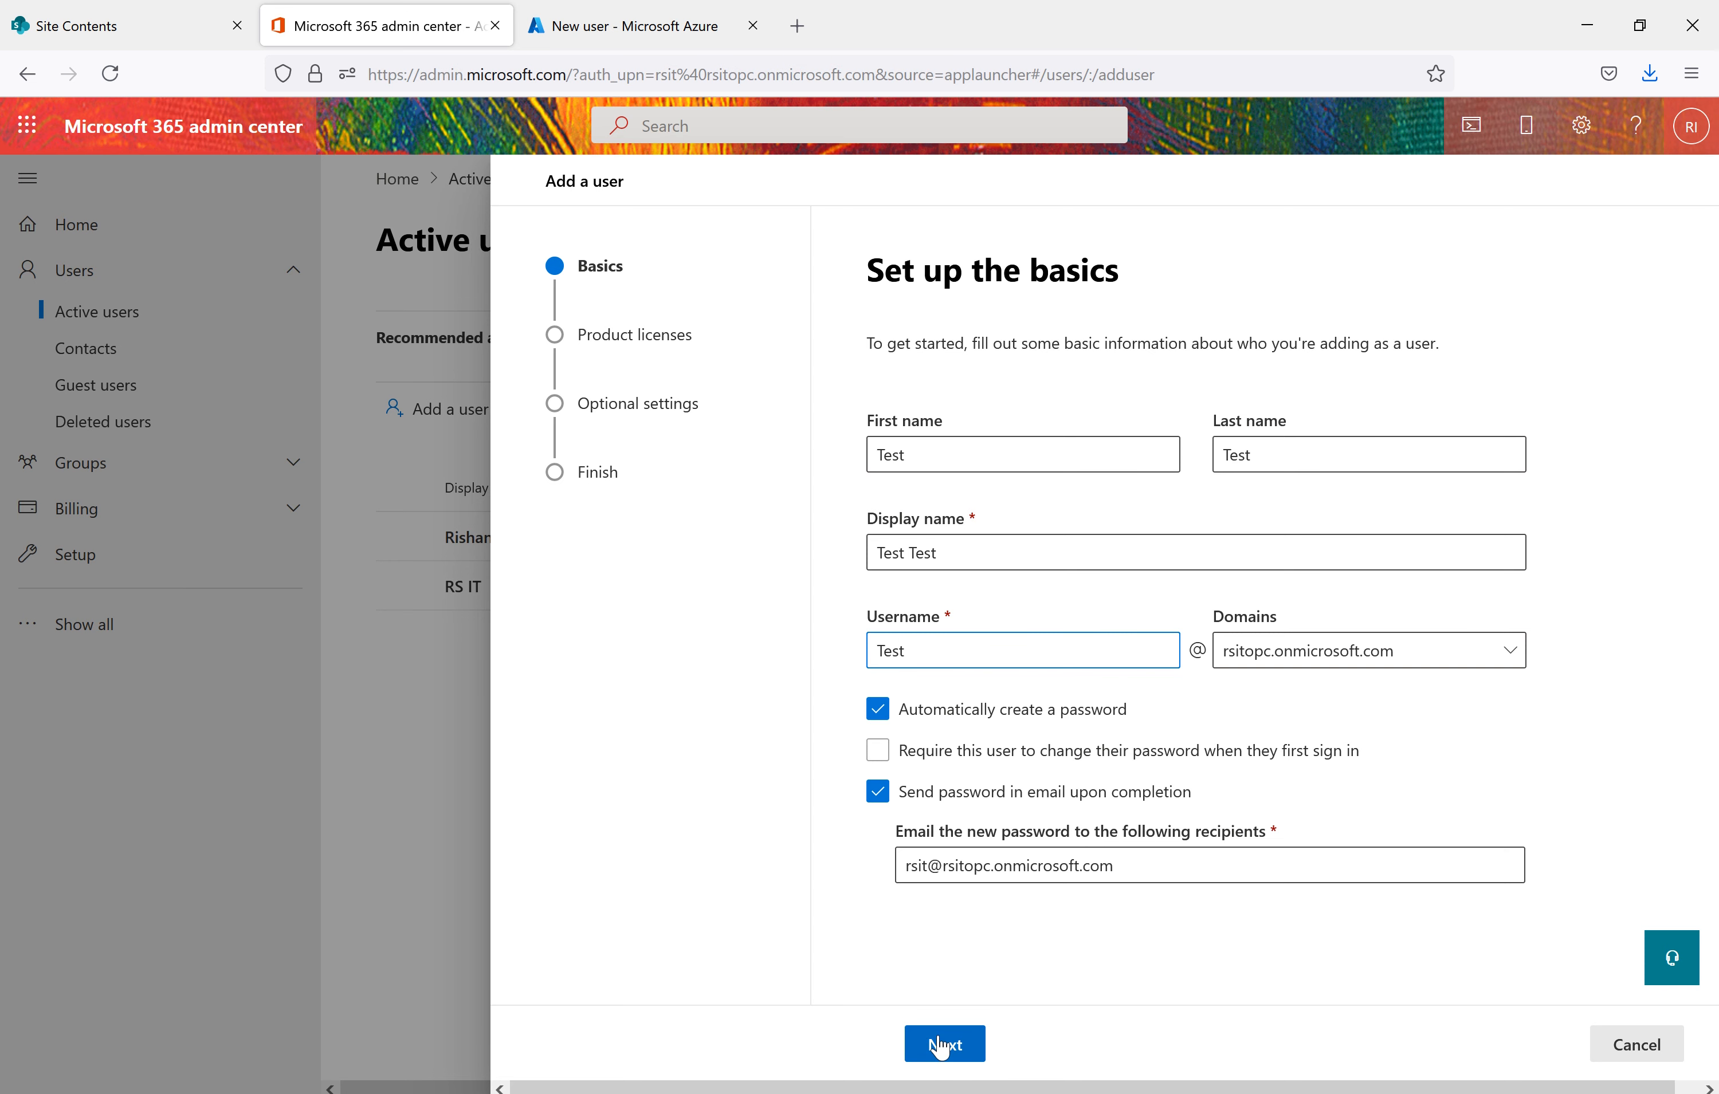
left_click(939, 1045)
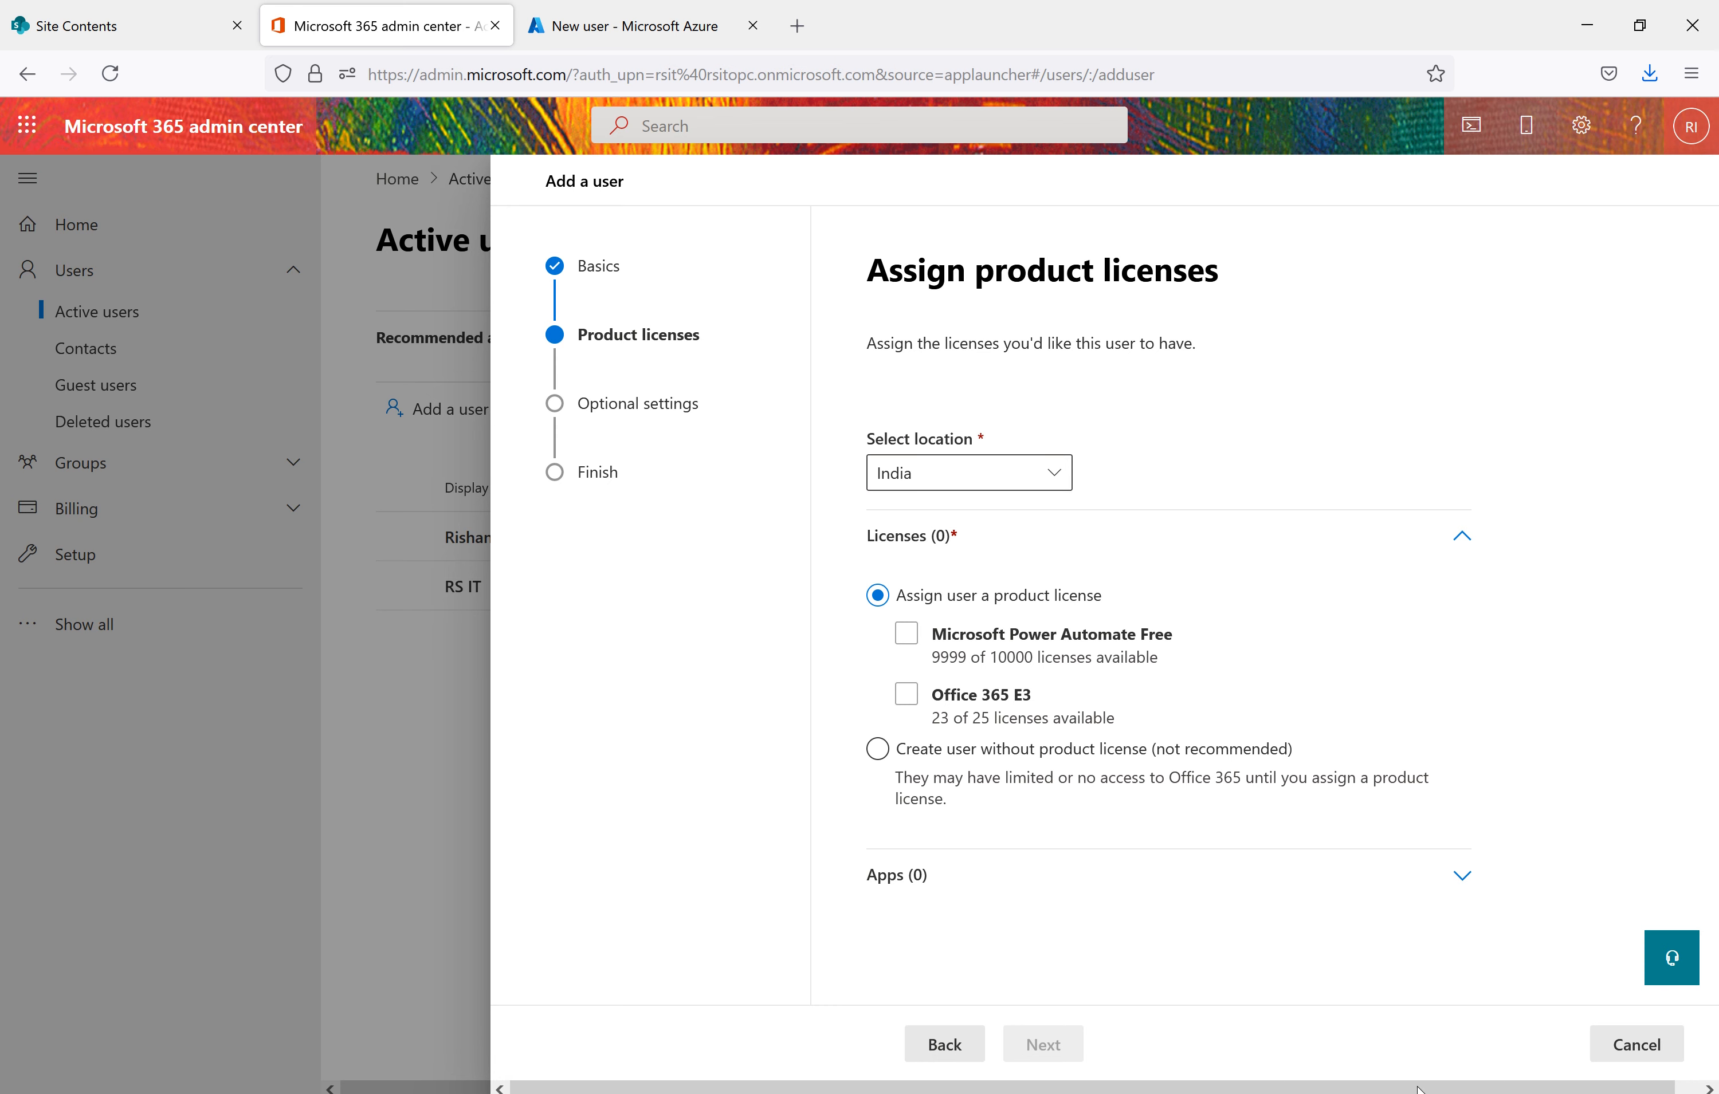
left_click(1636, 1042)
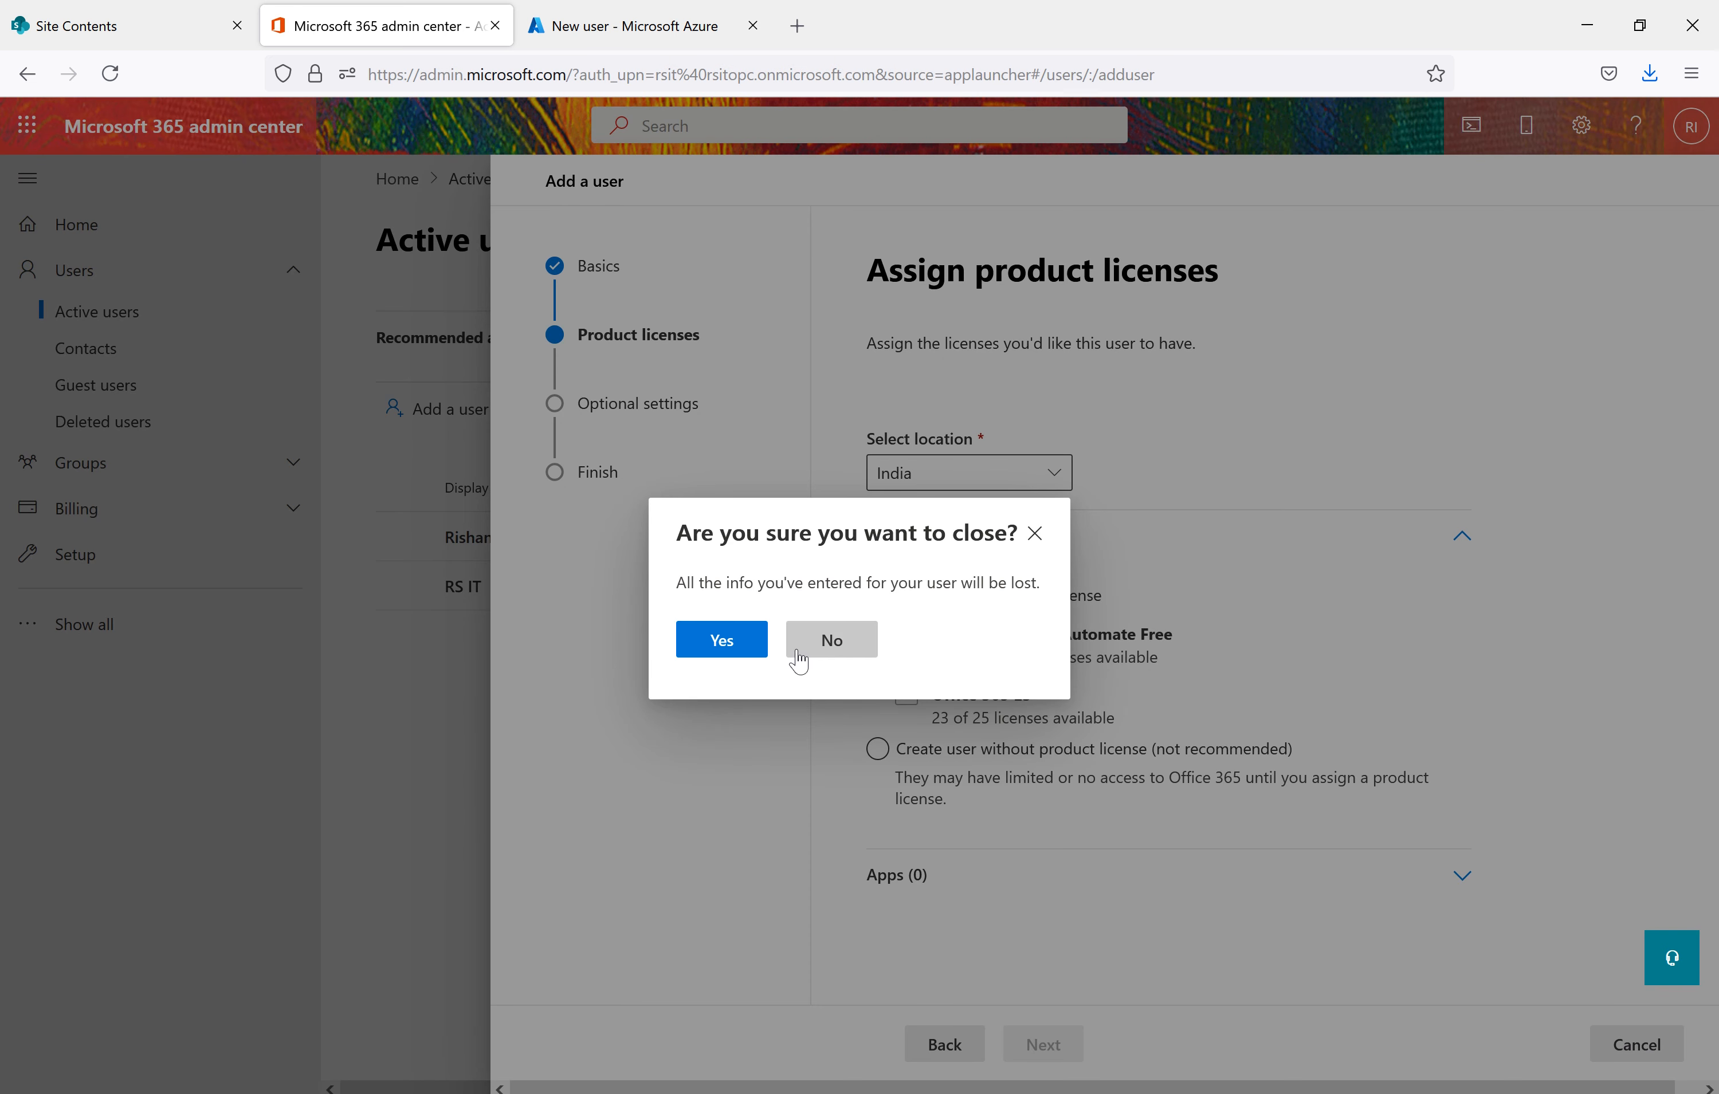
left_click(719, 650)
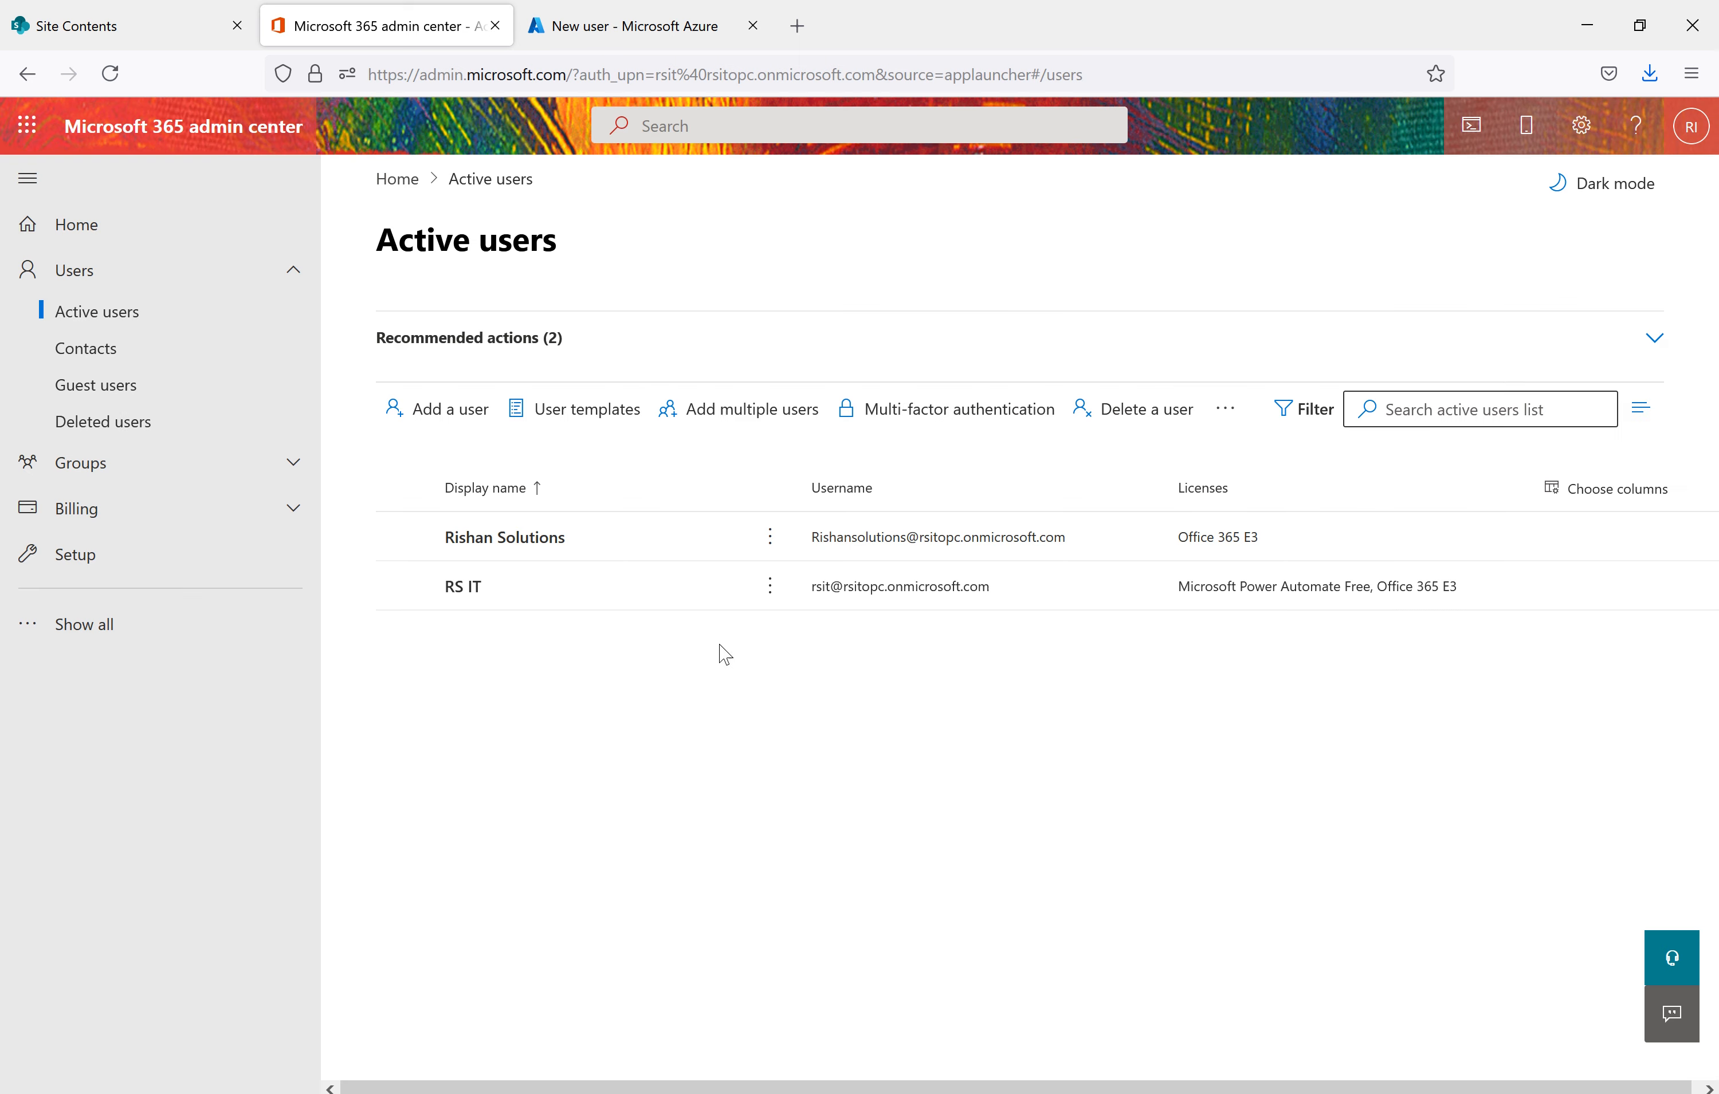
Open TestTemplate for adding a user and look over its name, username, password and email recipient fields
left_click(583, 411)
left_click(595, 539)
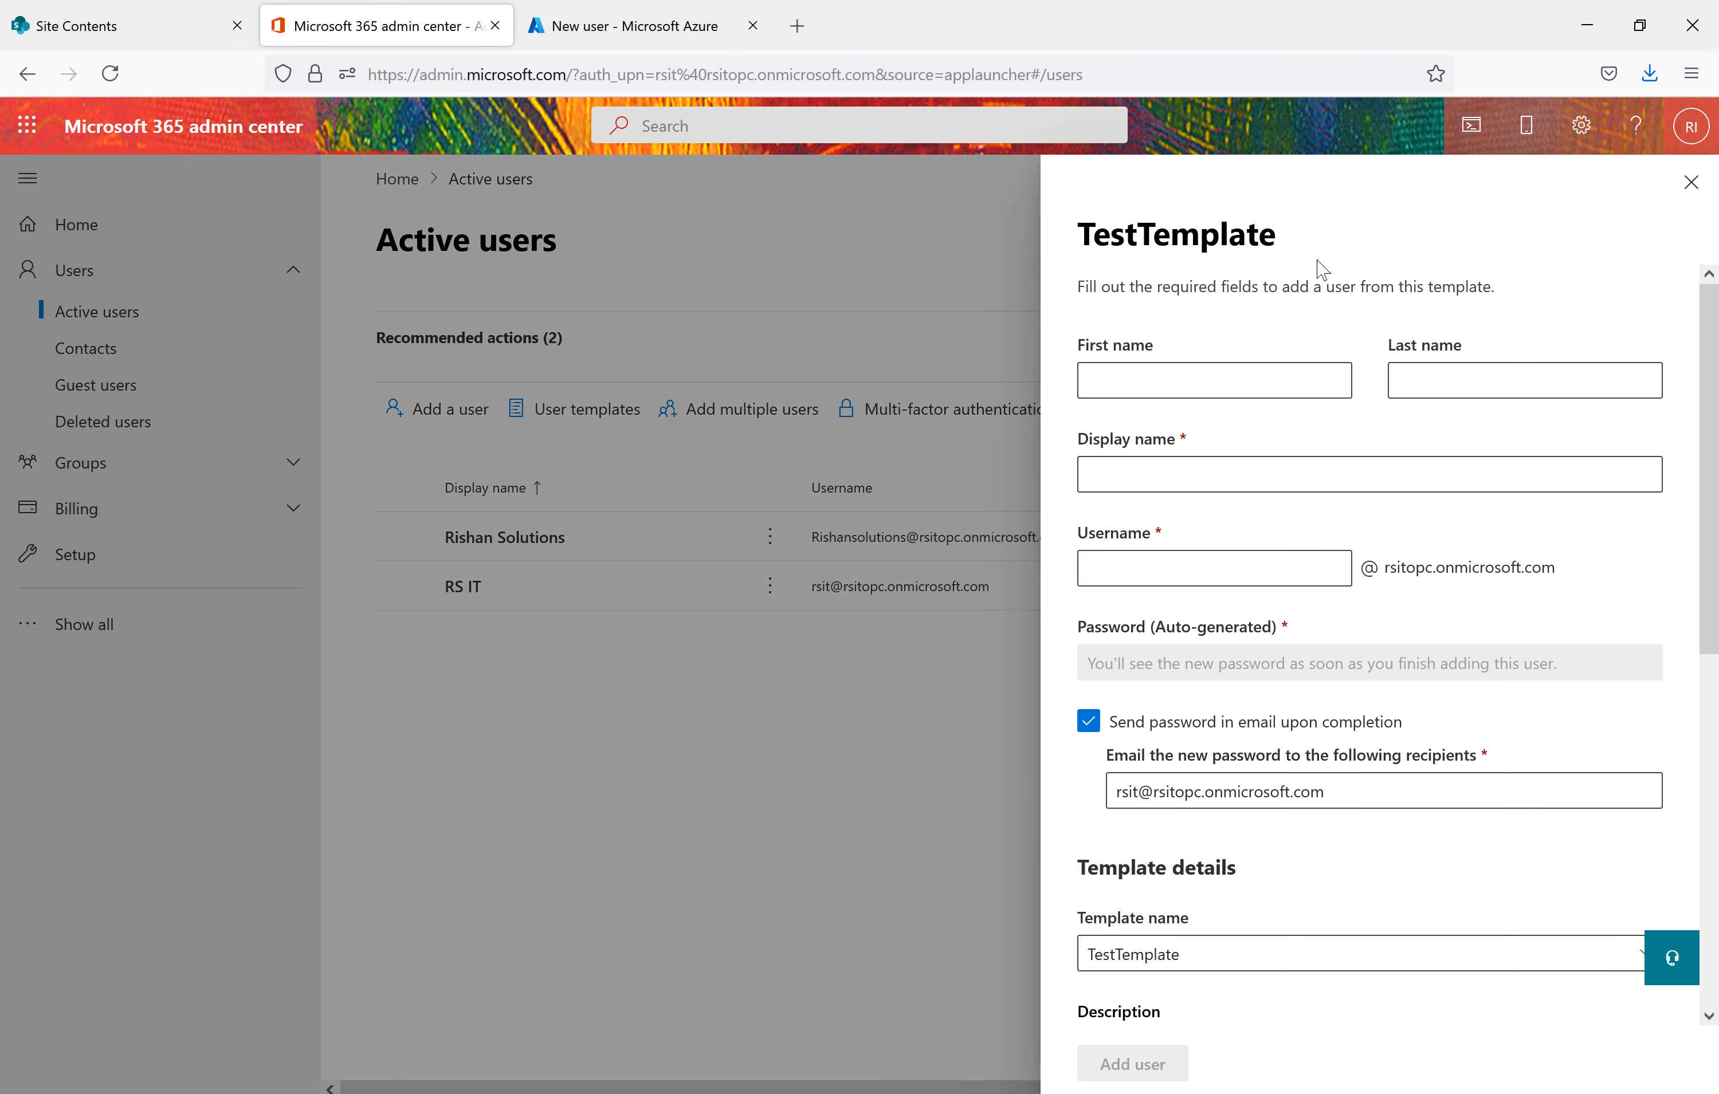
left_click(1234, 380)
left_click(1427, 379)
left_click(1282, 477)
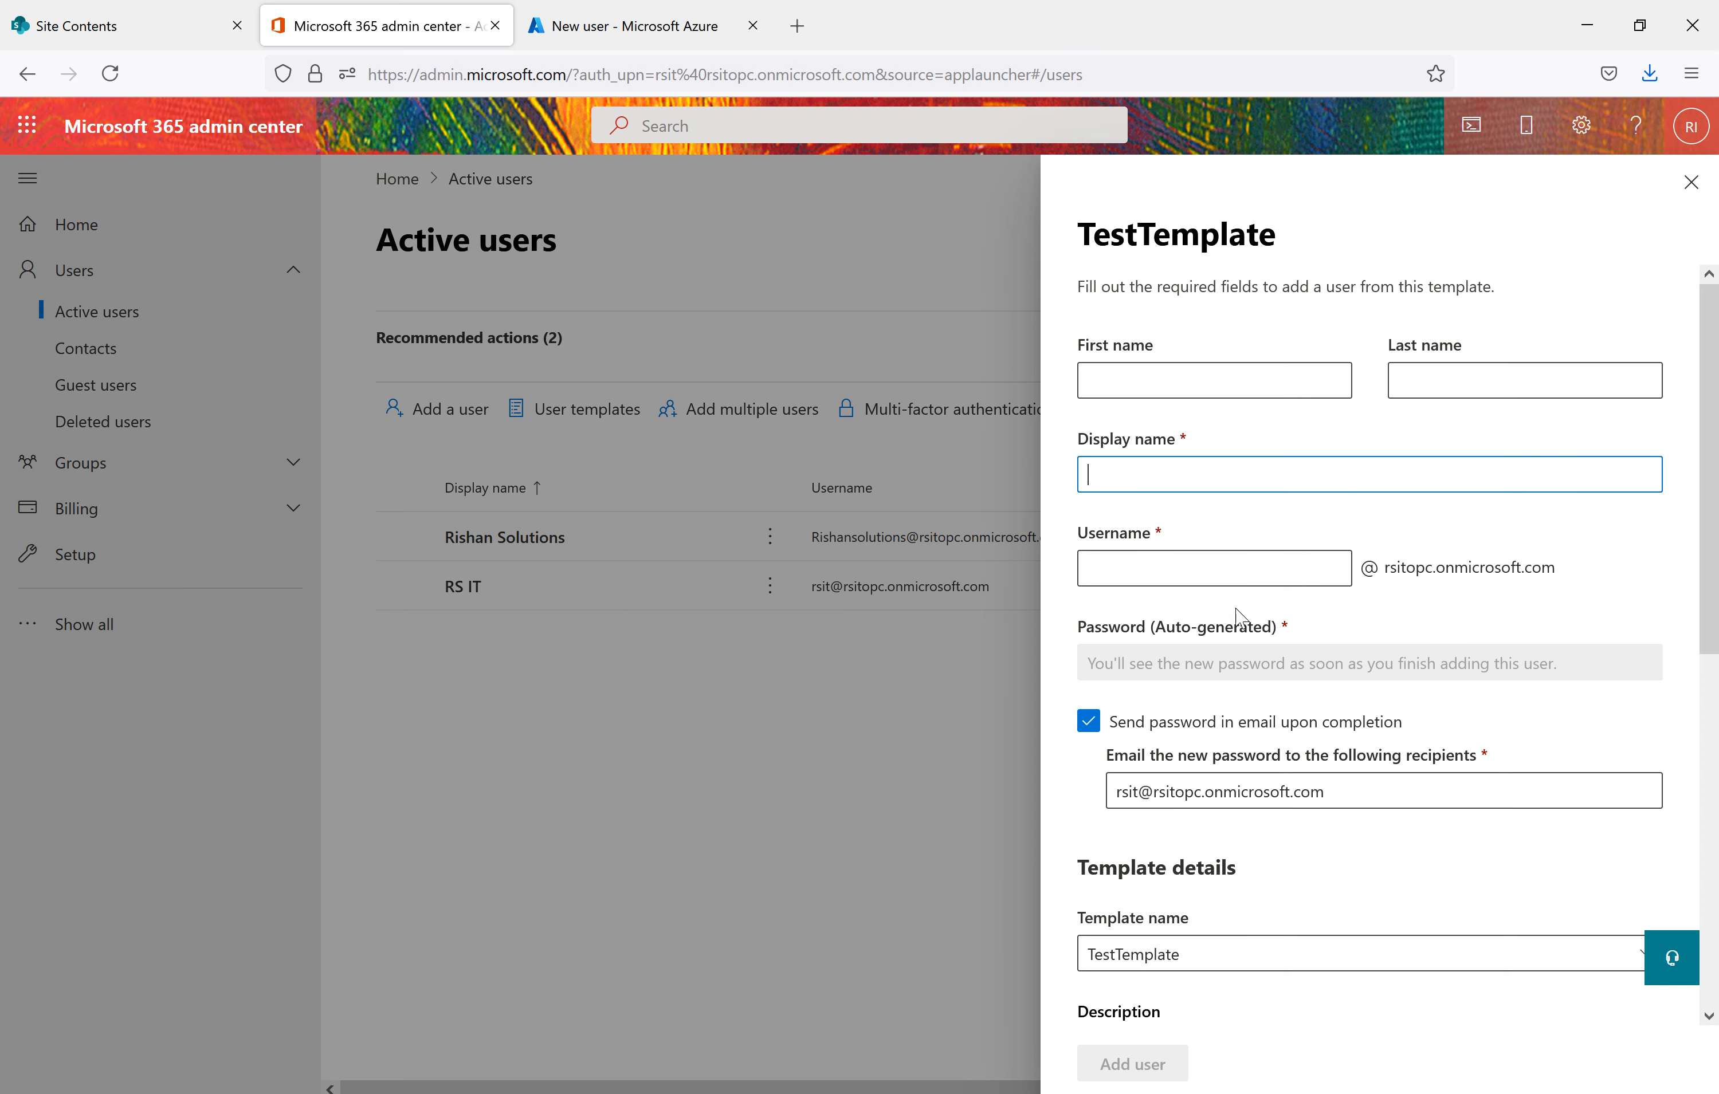
left_click(1236, 569)
scroll(1342, 575, "down", 3)
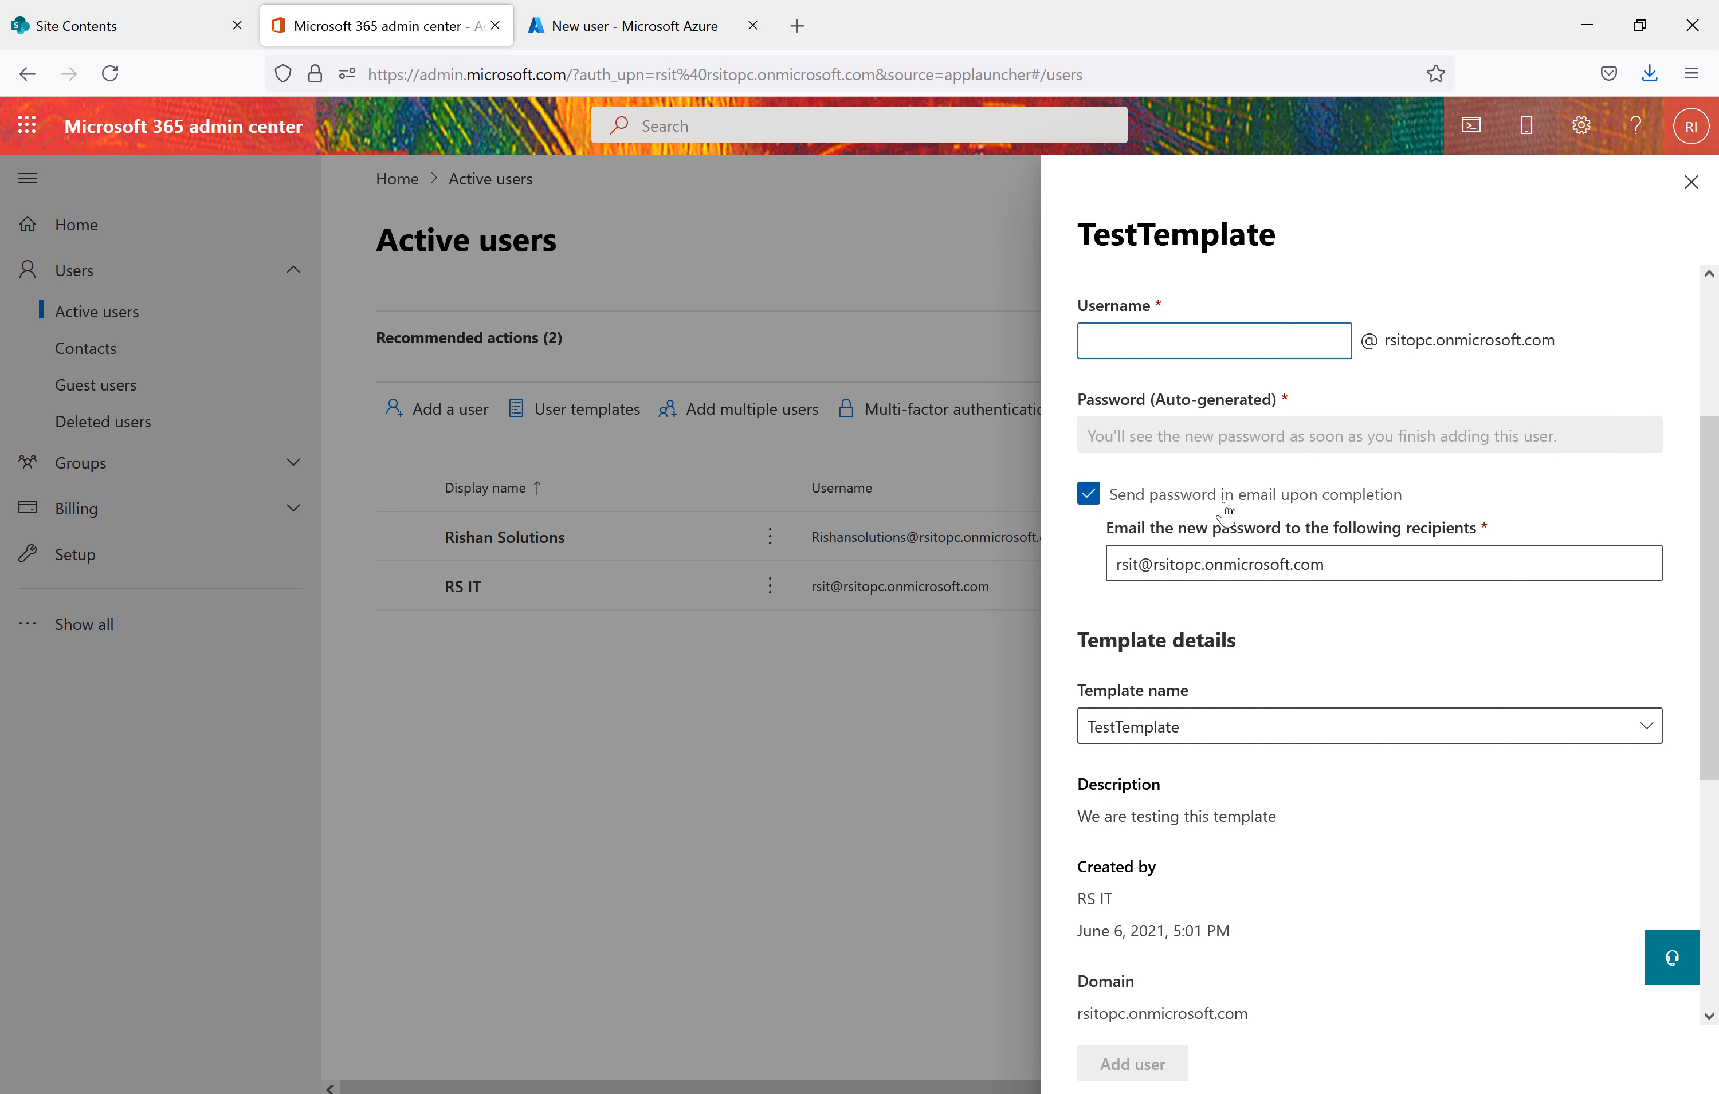
scroll(1246, 477, "up", 1)
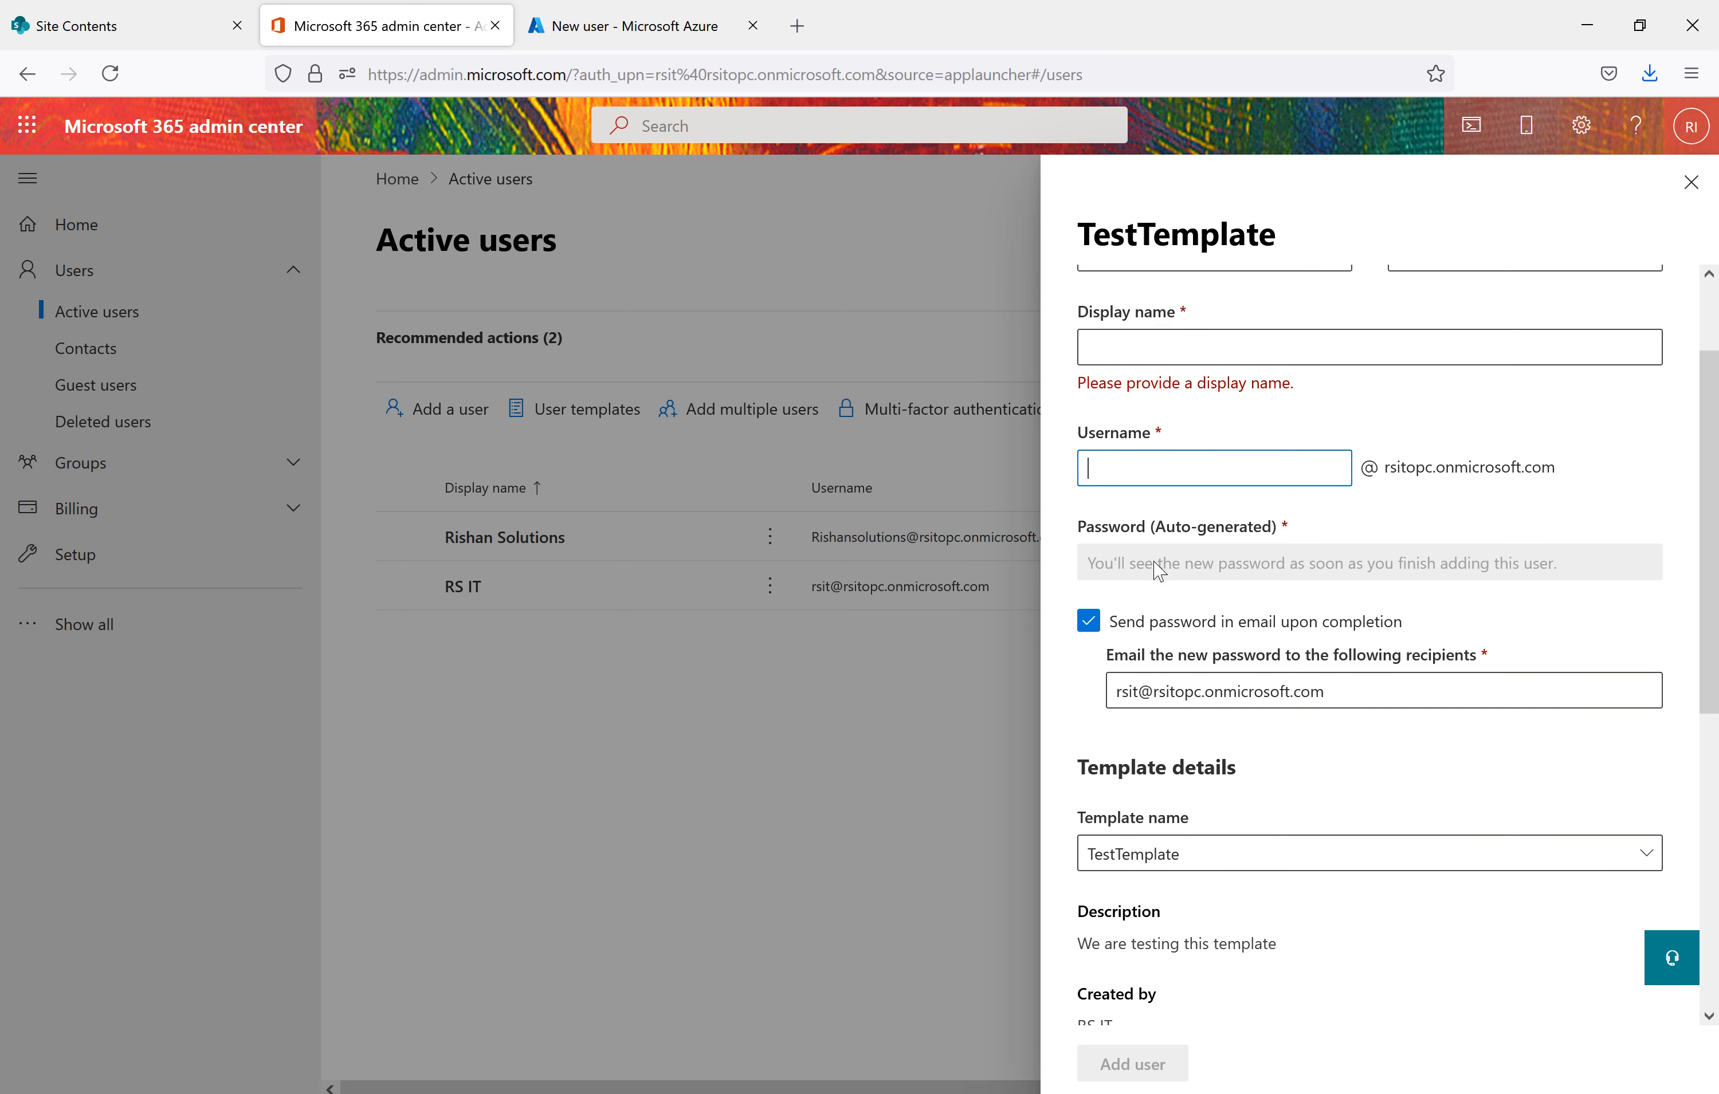
left_click(1153, 567)
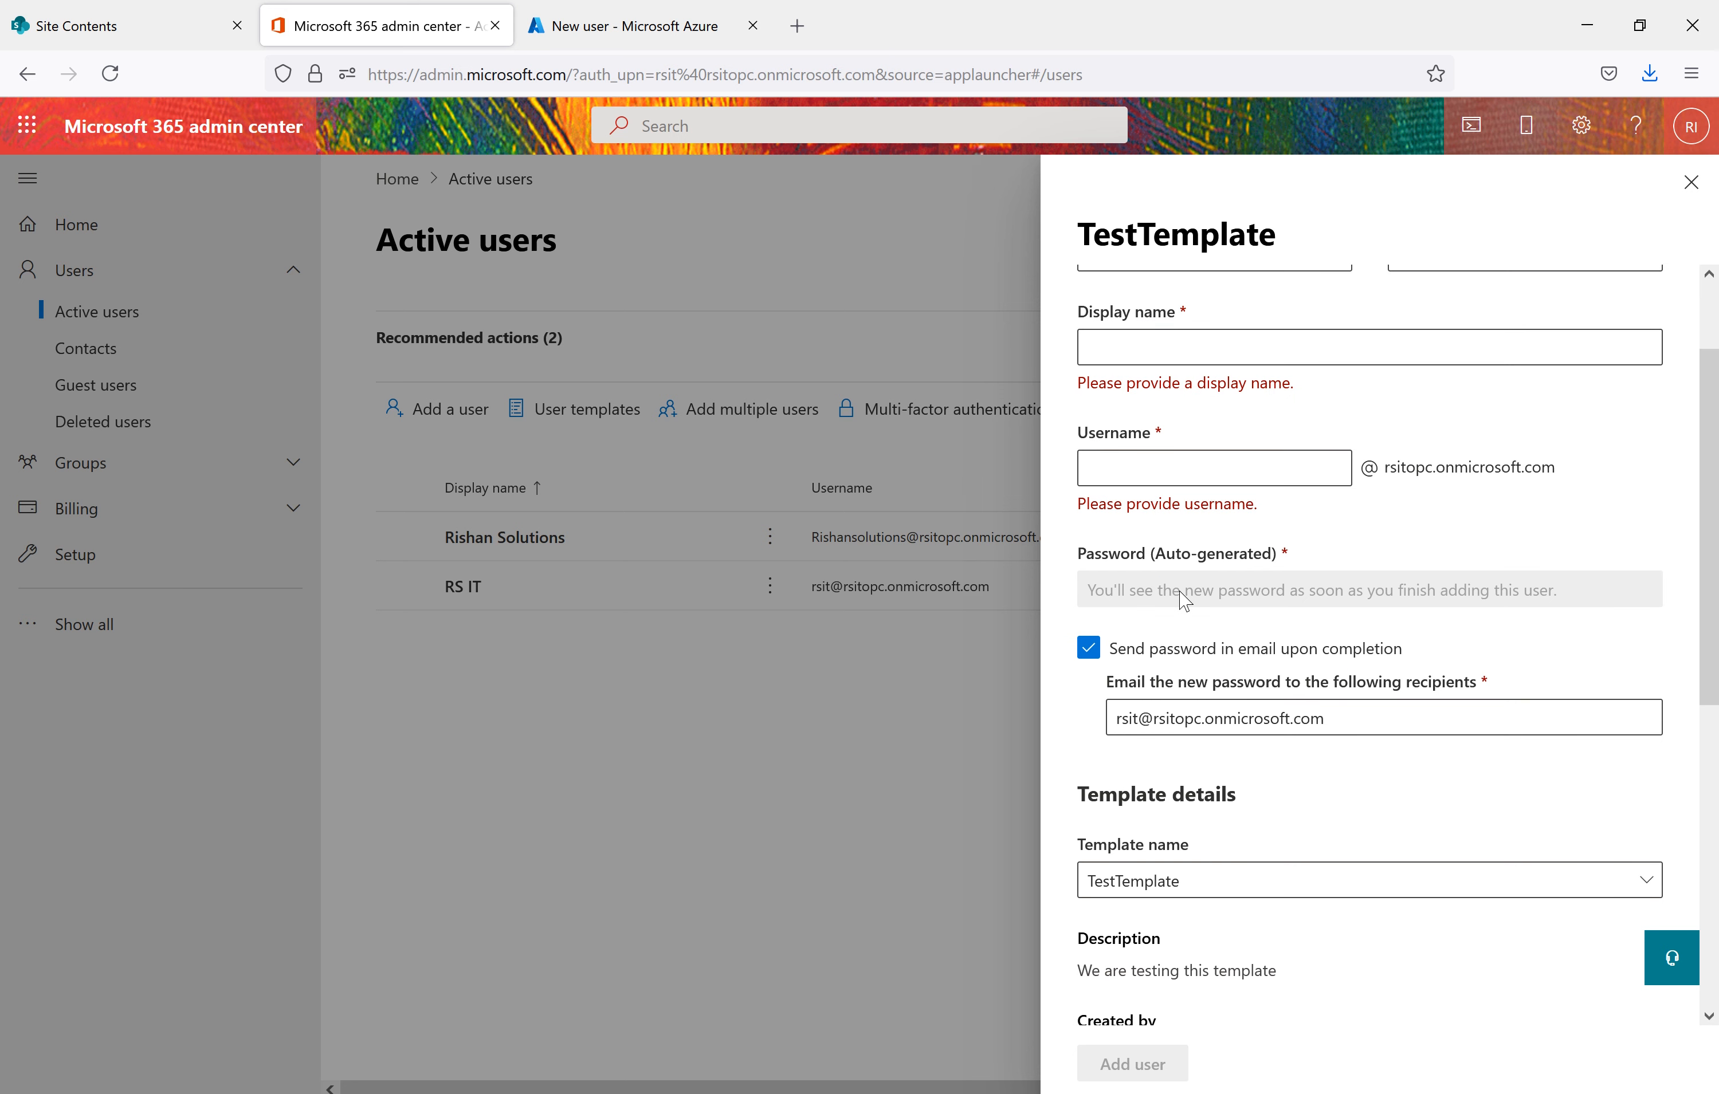
scroll(1220, 507, "down", 3)
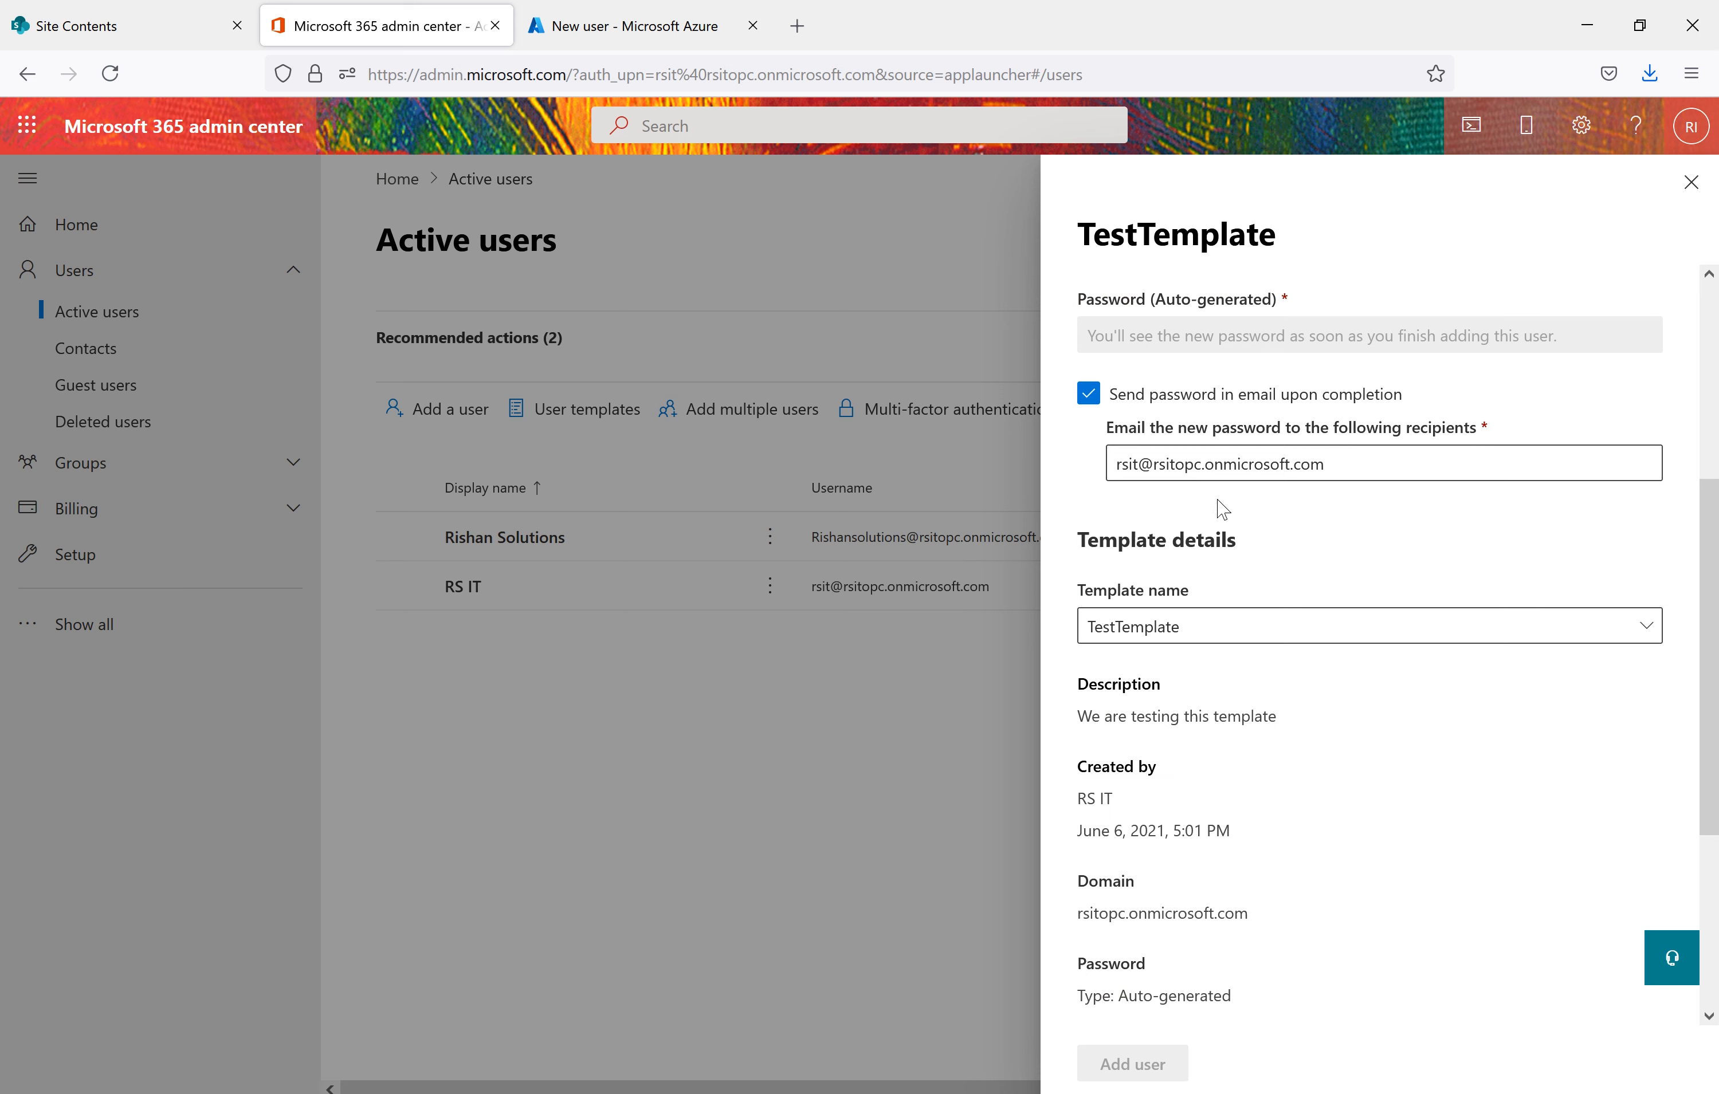
left_click(1328, 463)
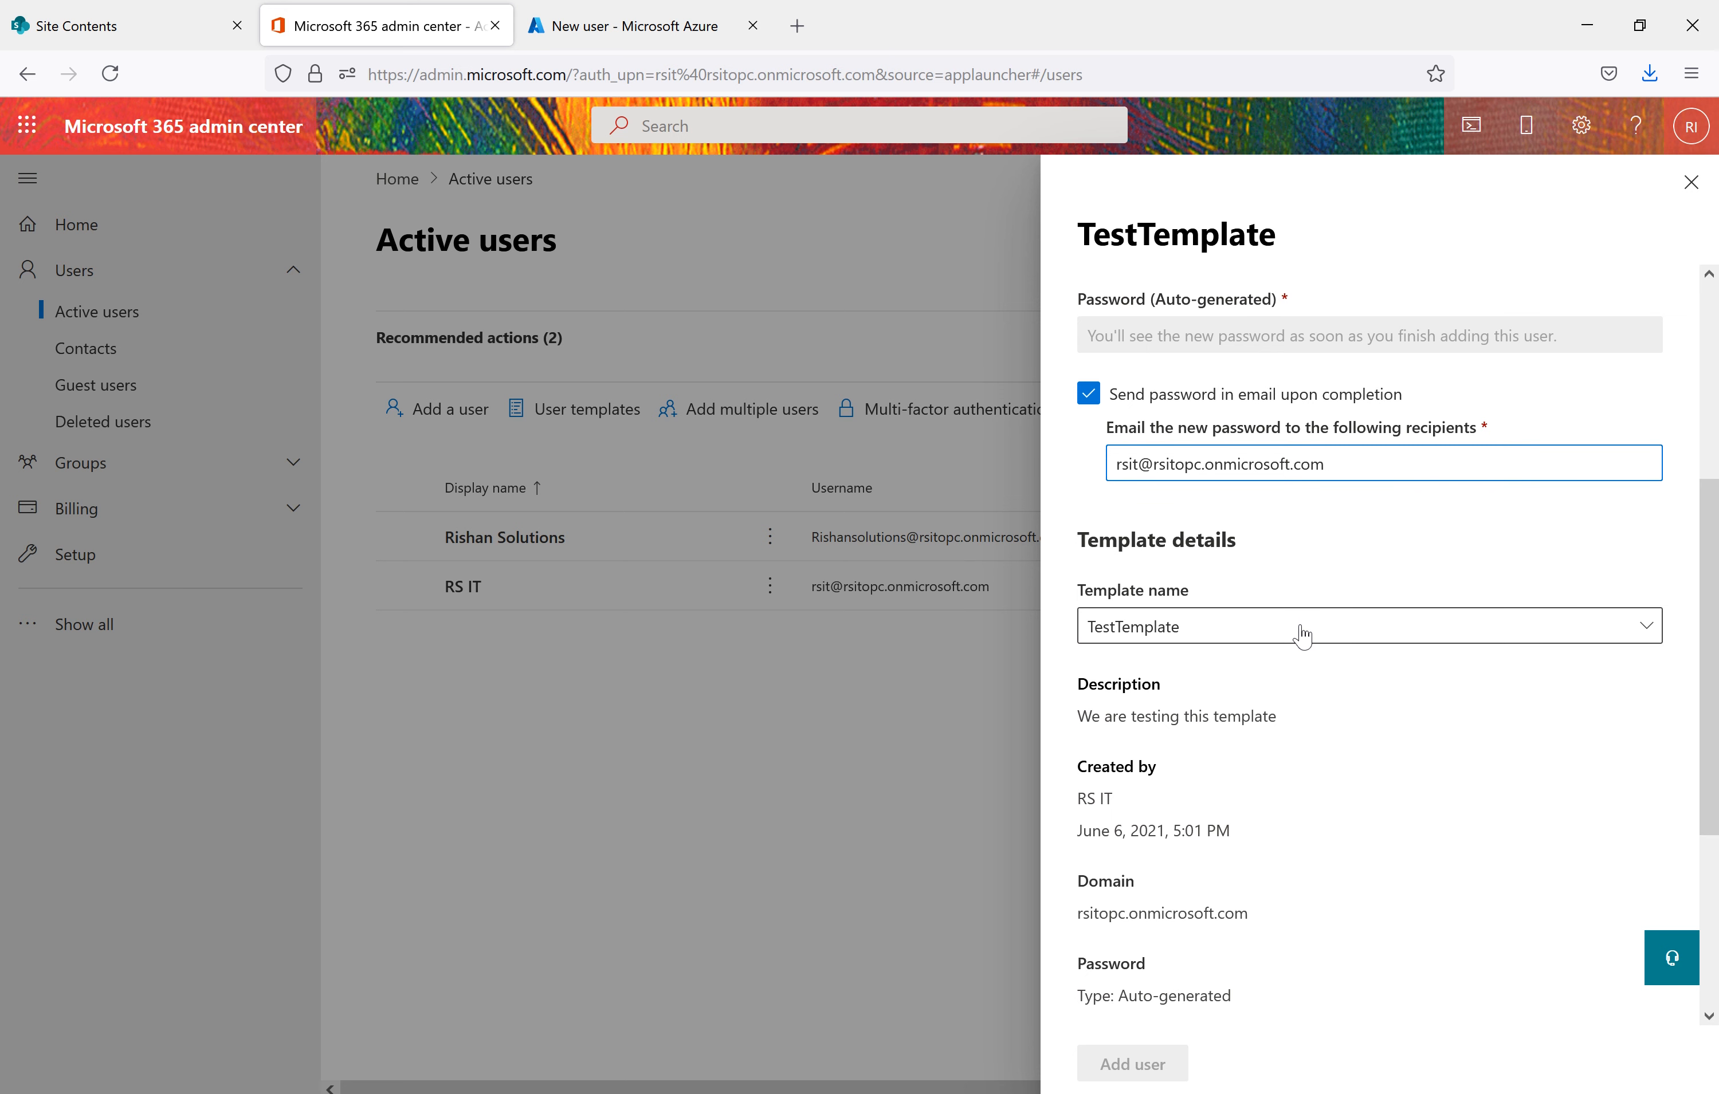
Examine the TestTemplate details: template name, description, creator, domain, password type, product licenses, roles and profile information
left_click_drag(1270, 554, 1155, 543)
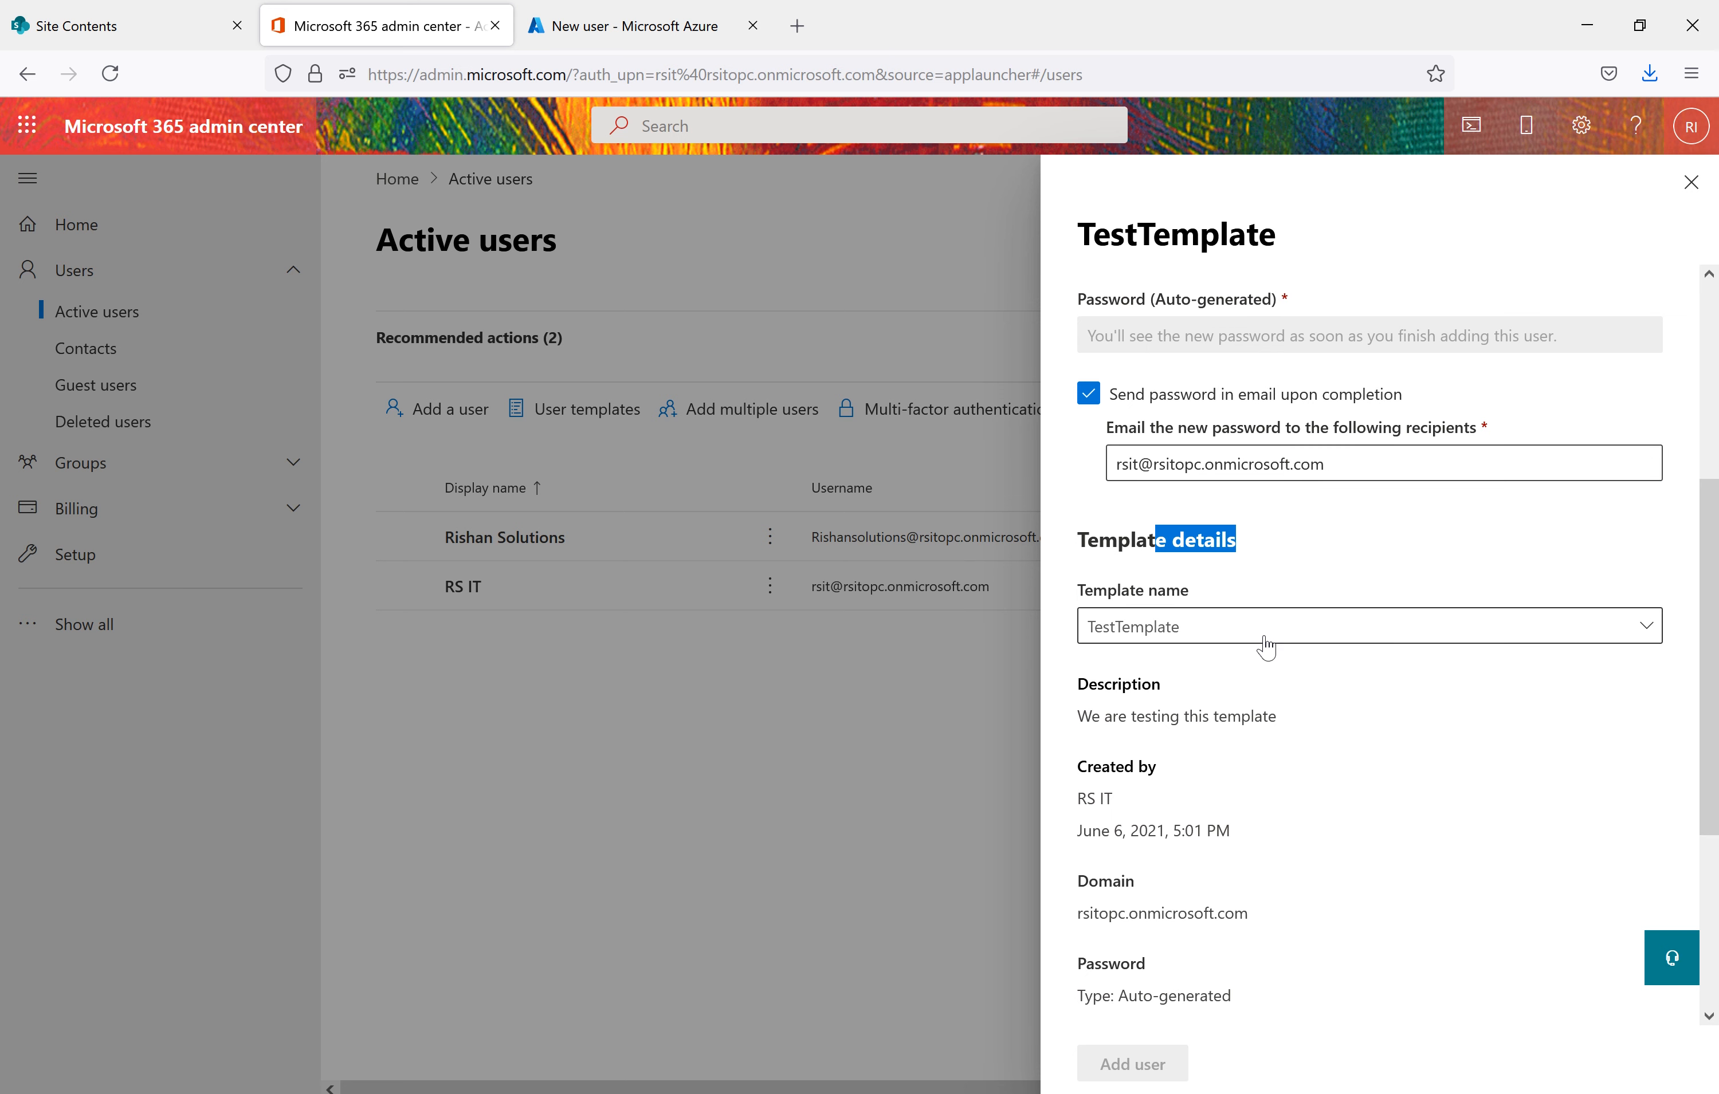
left_click(1262, 647)
left_click(1262, 650)
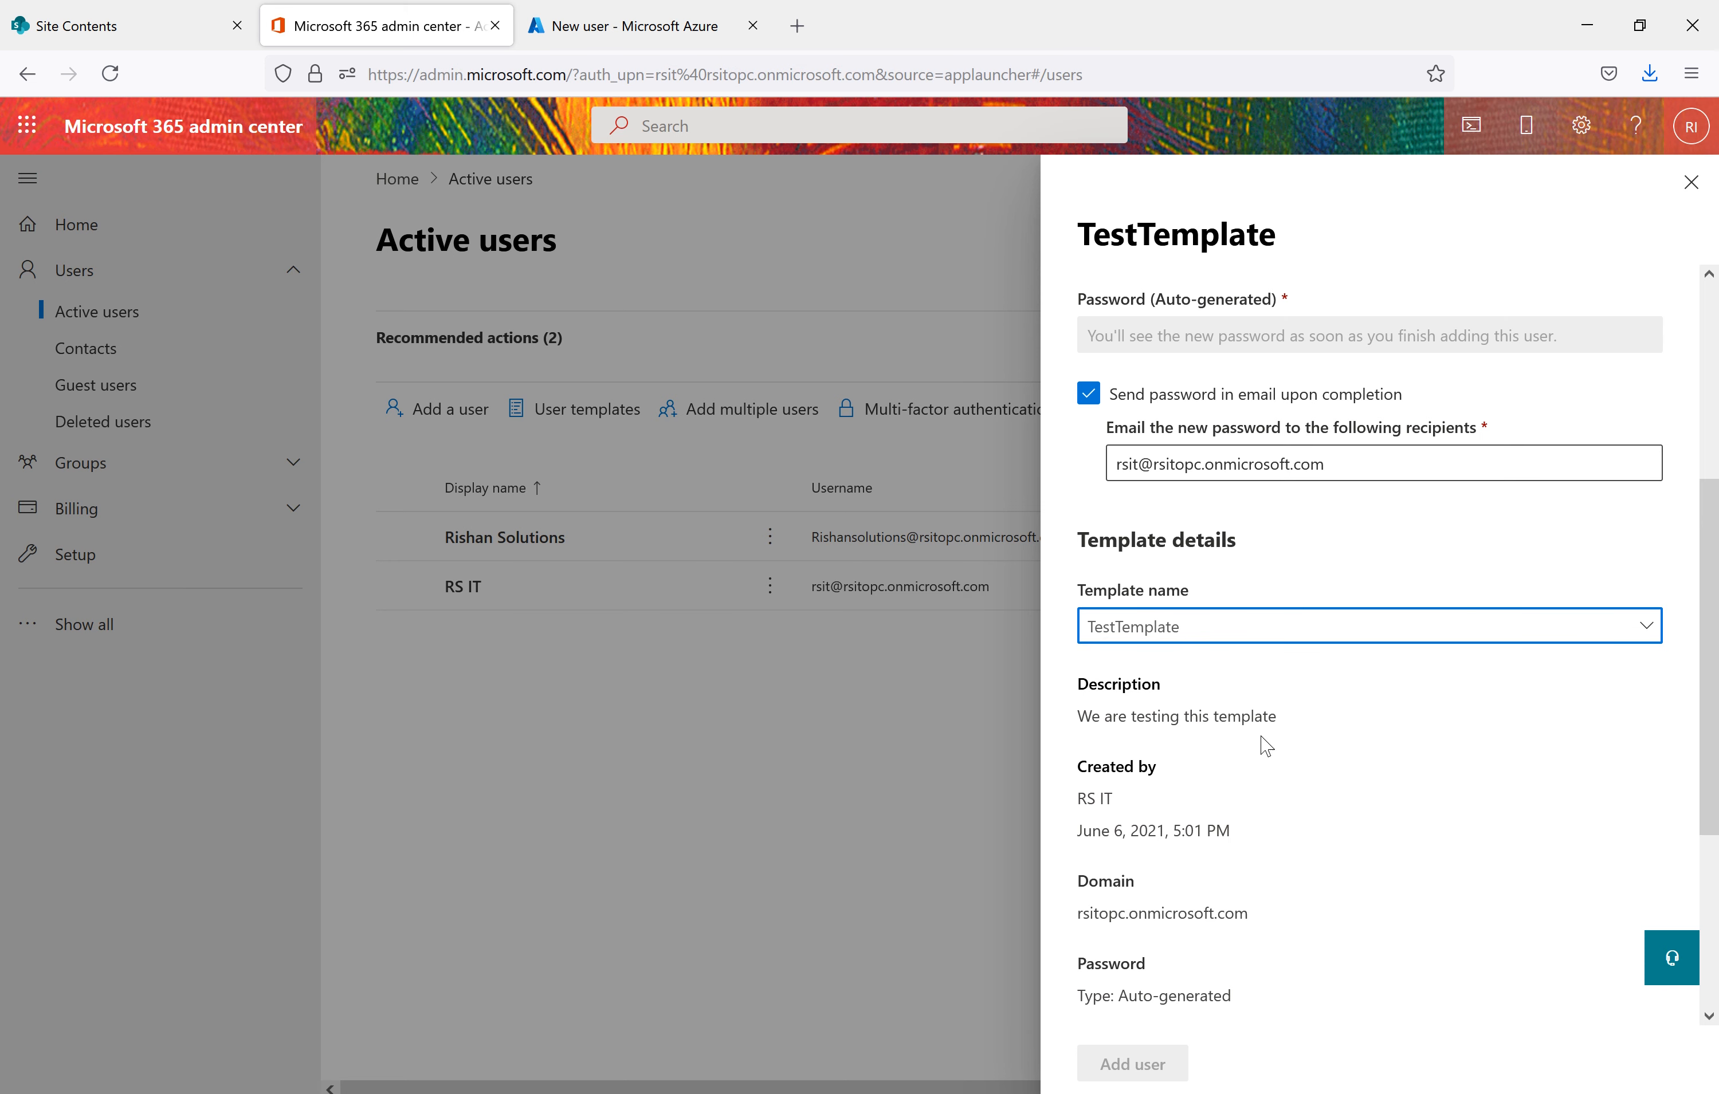
scroll(1262, 739, "down", 2)
left_click_drag(1277, 591, 1093, 563)
left_click_drag(1155, 683, 1080, 675)
scroll(1332, 689, "down", 1)
left_click_drag(1253, 660, 1148, 660)
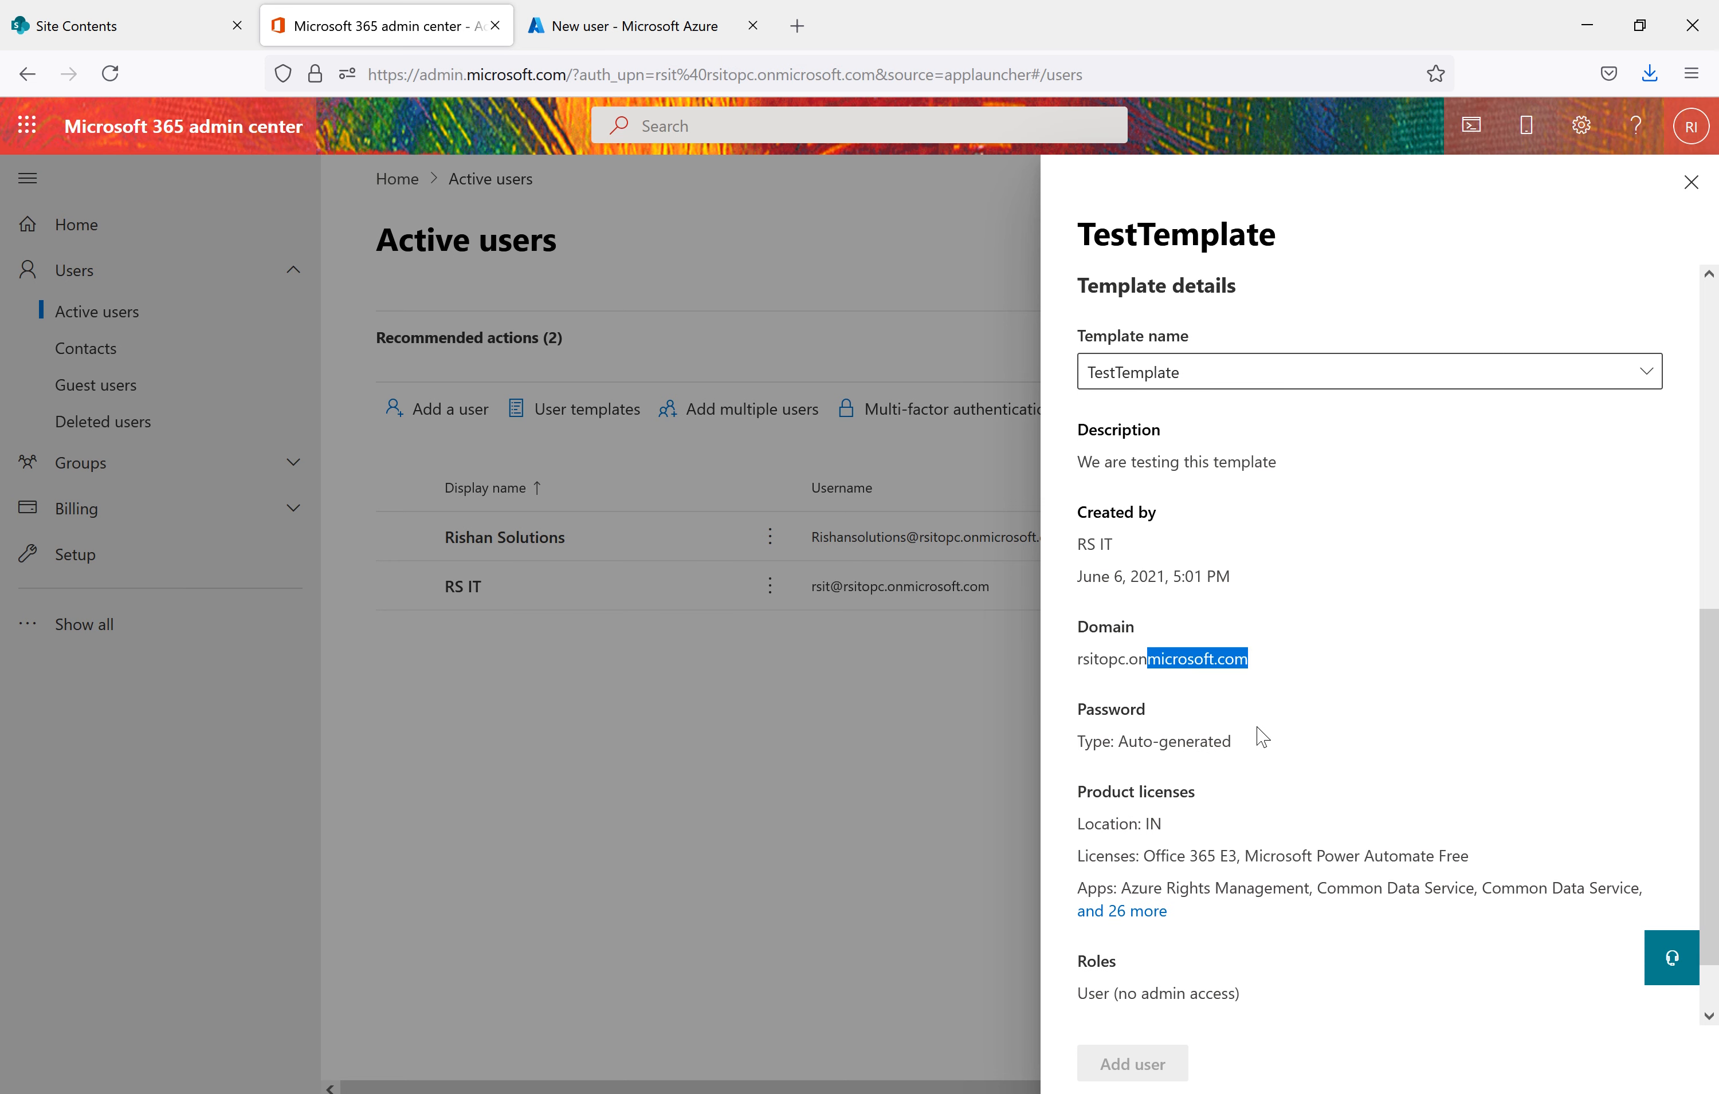
left_click_drag(1078, 742, 1274, 731)
scroll(1501, 705, "down", 1)
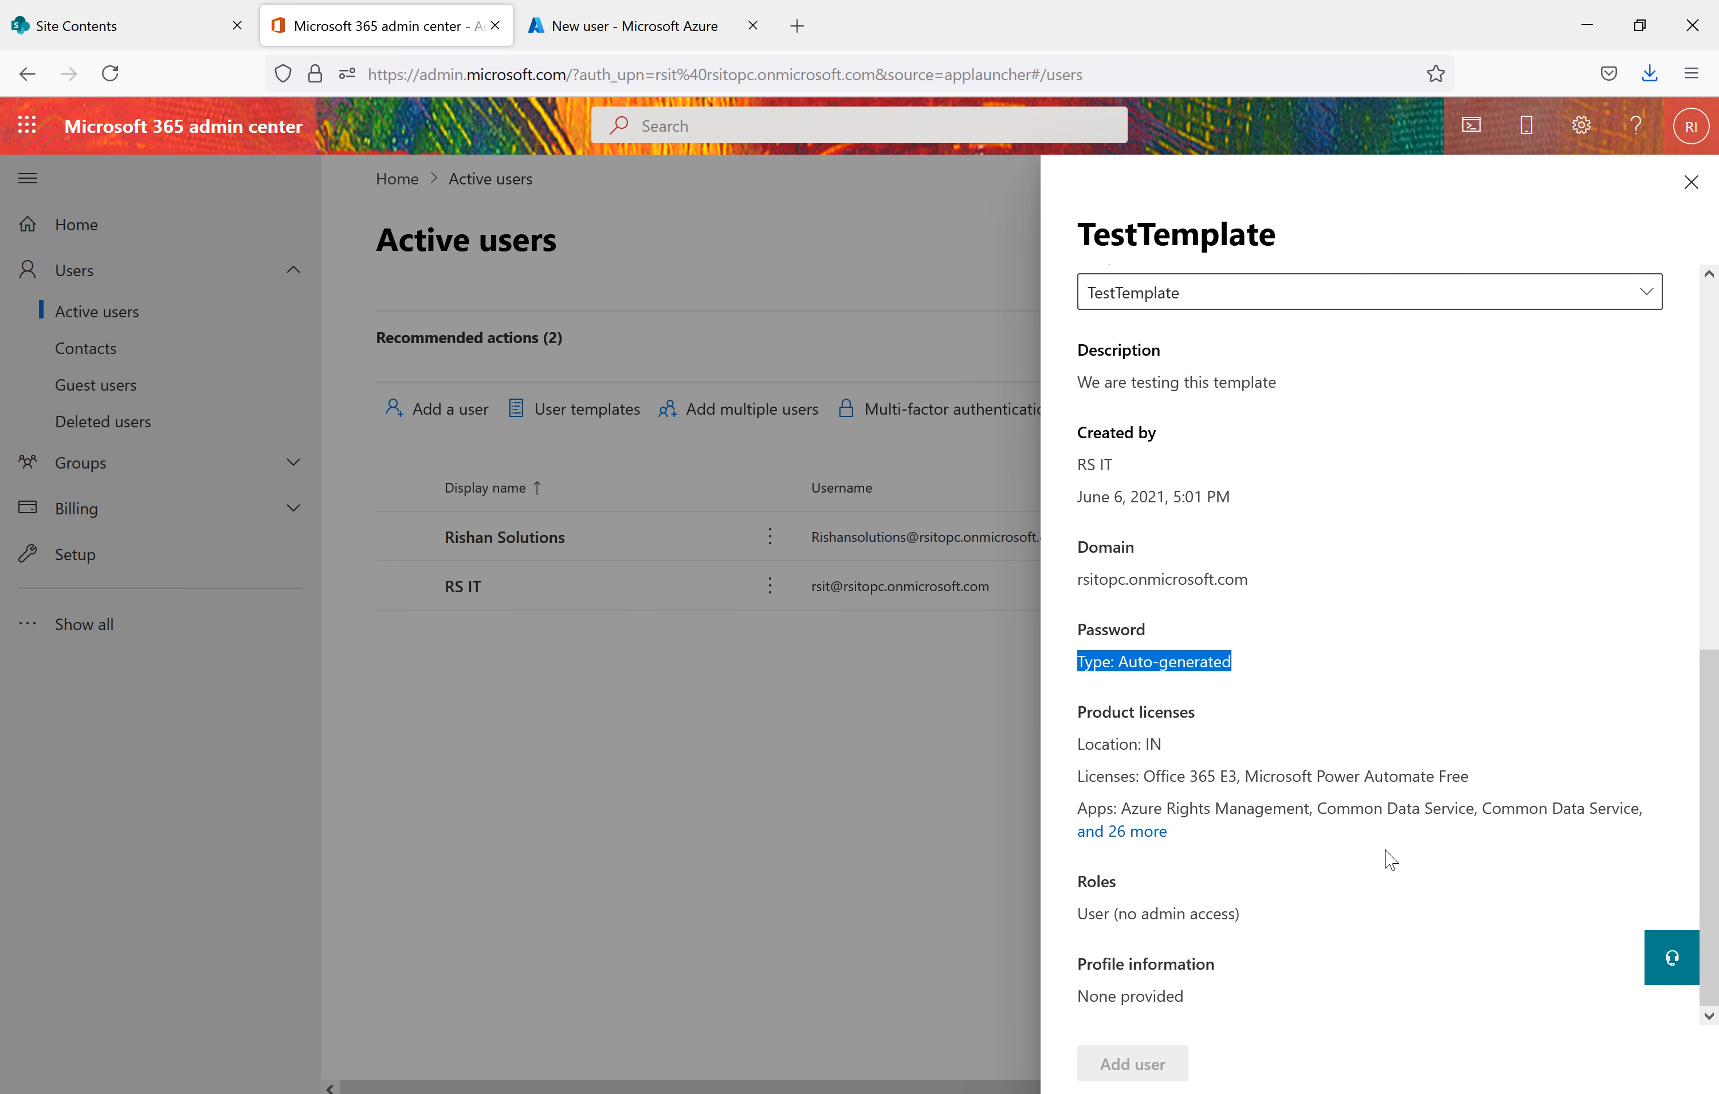
left_click_drag(1636, 836, 1110, 744)
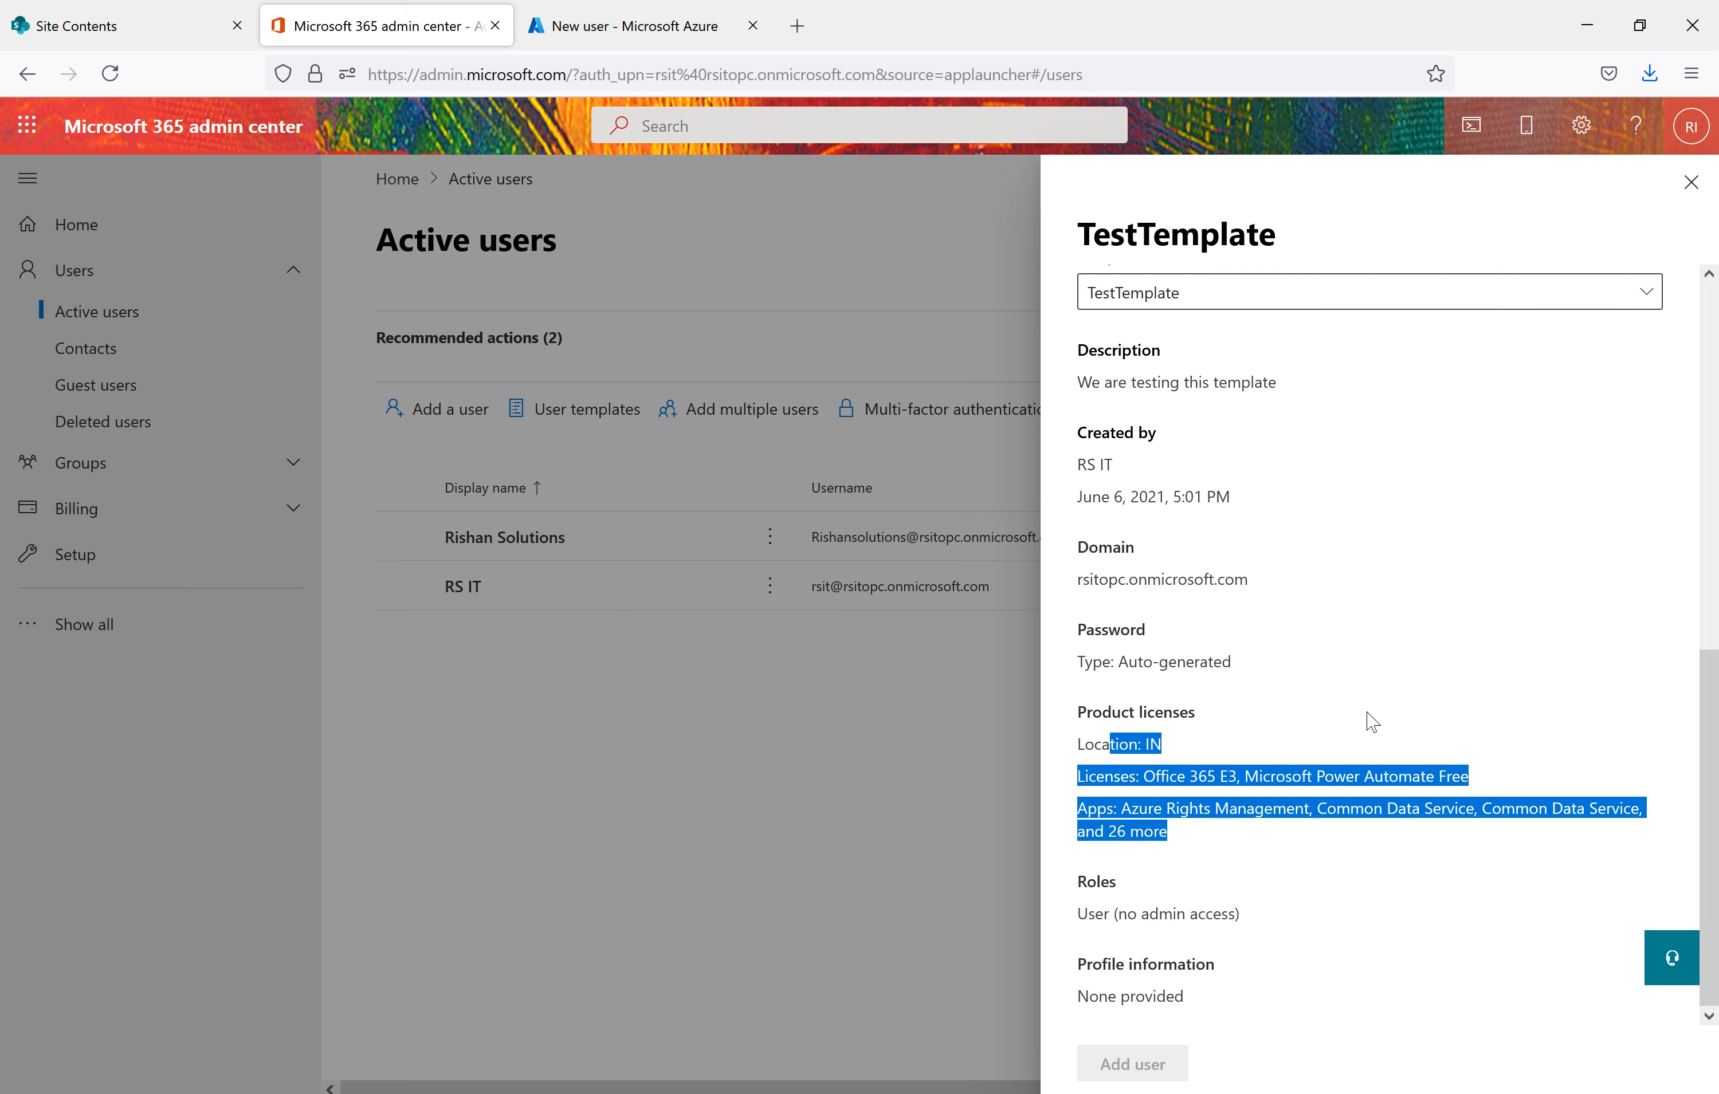
left_click_drag(1275, 916, 1078, 917)
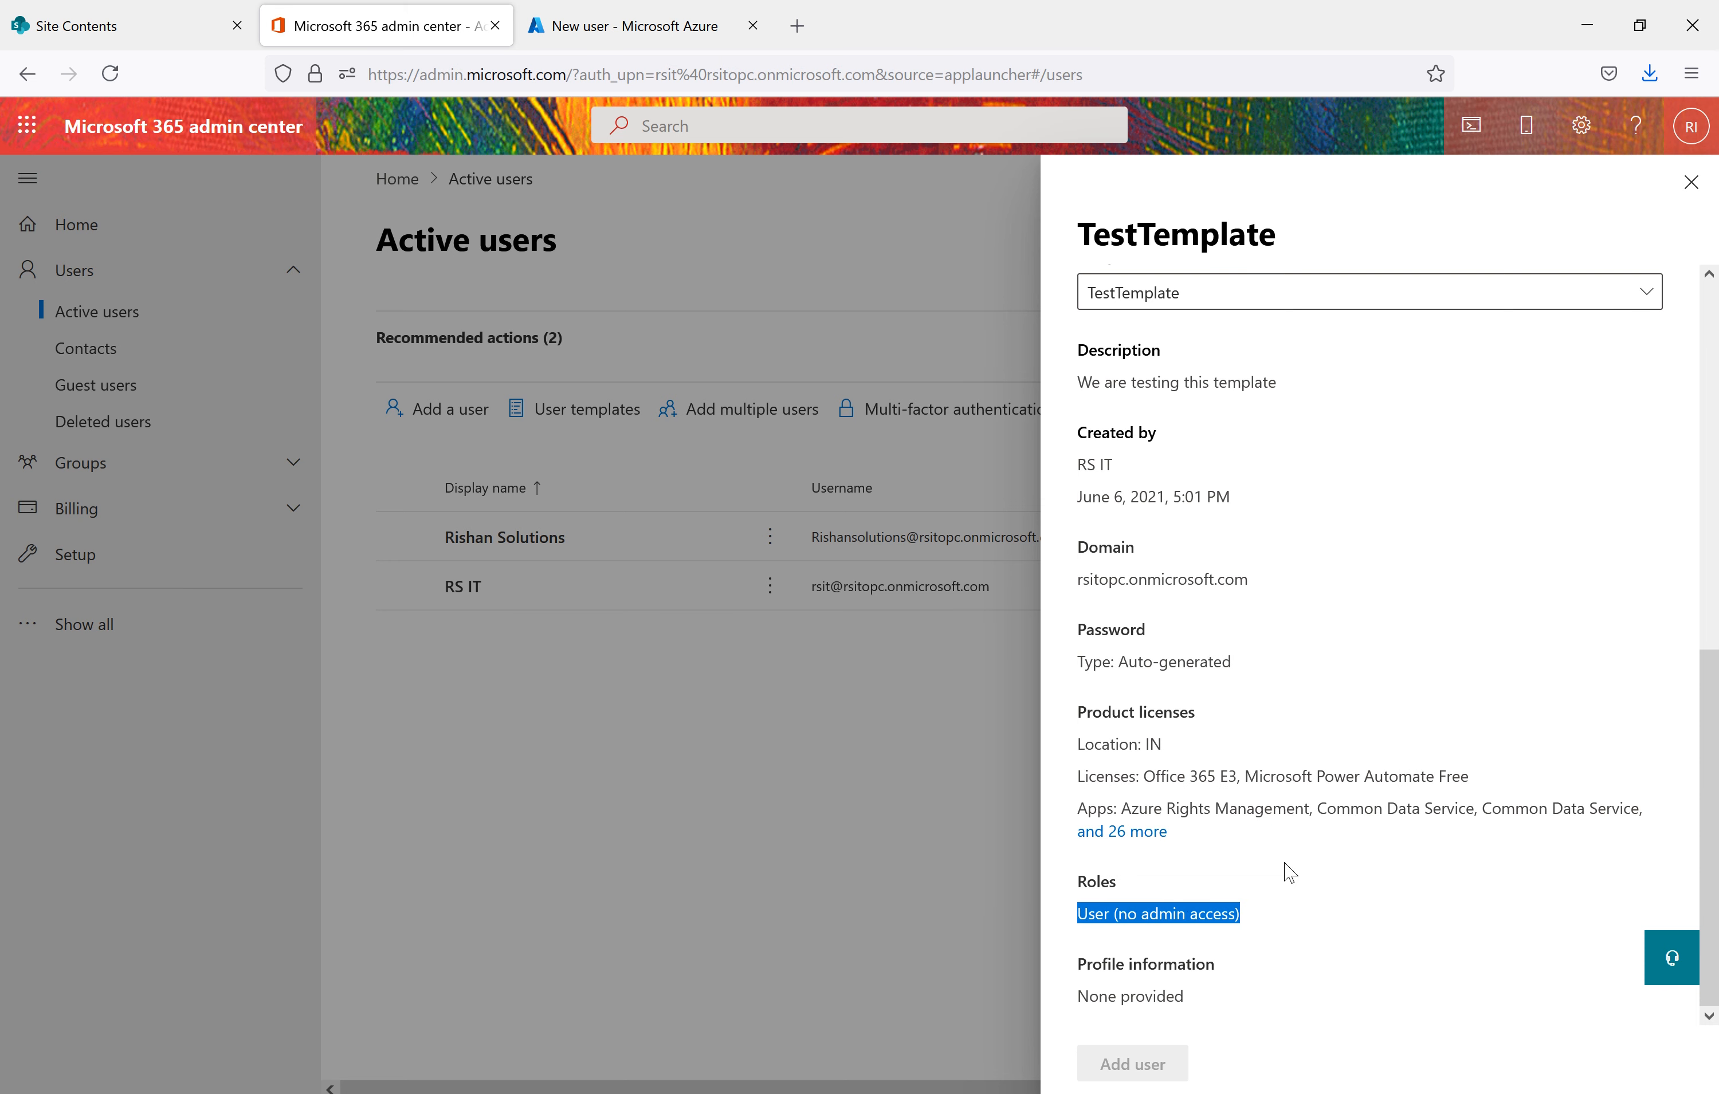
left_click_drag(1105, 996, 1067, 988)
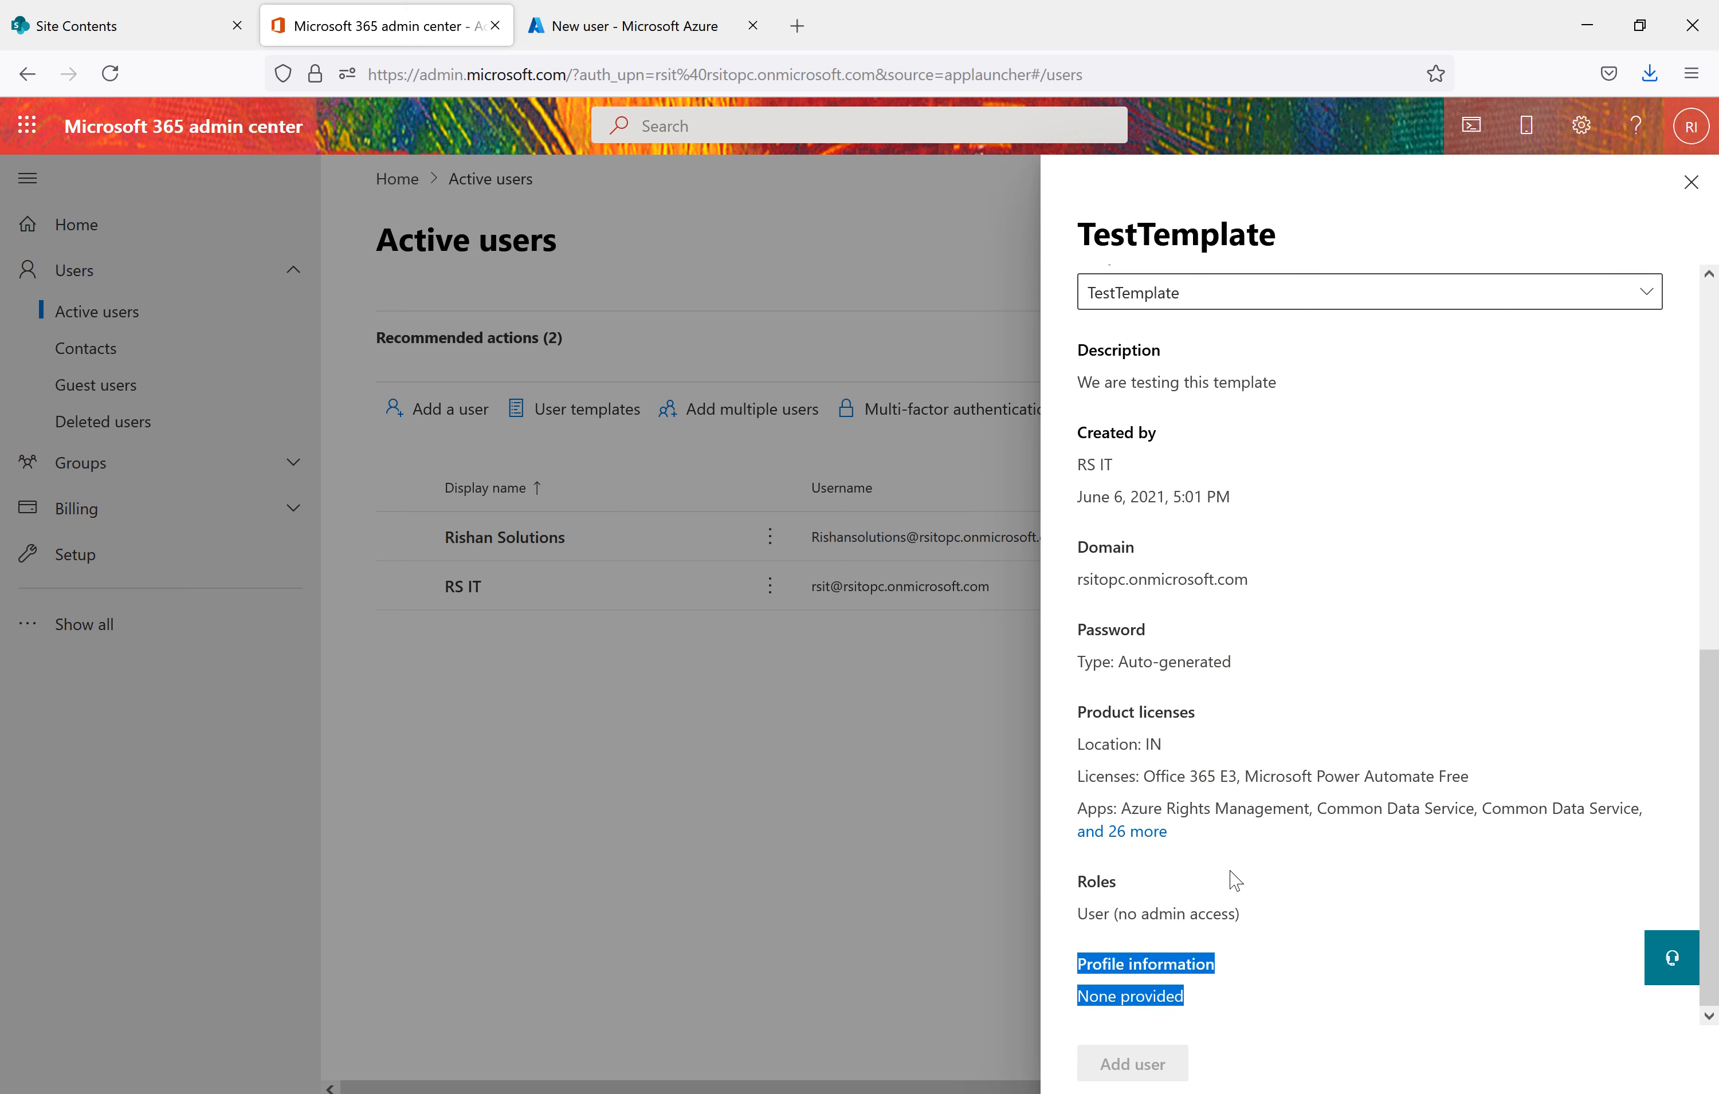
Review TestTemplate's name, username and password recipient fields and its description again, and close the template without adding a user
scroll(1420, 758, "up", 10)
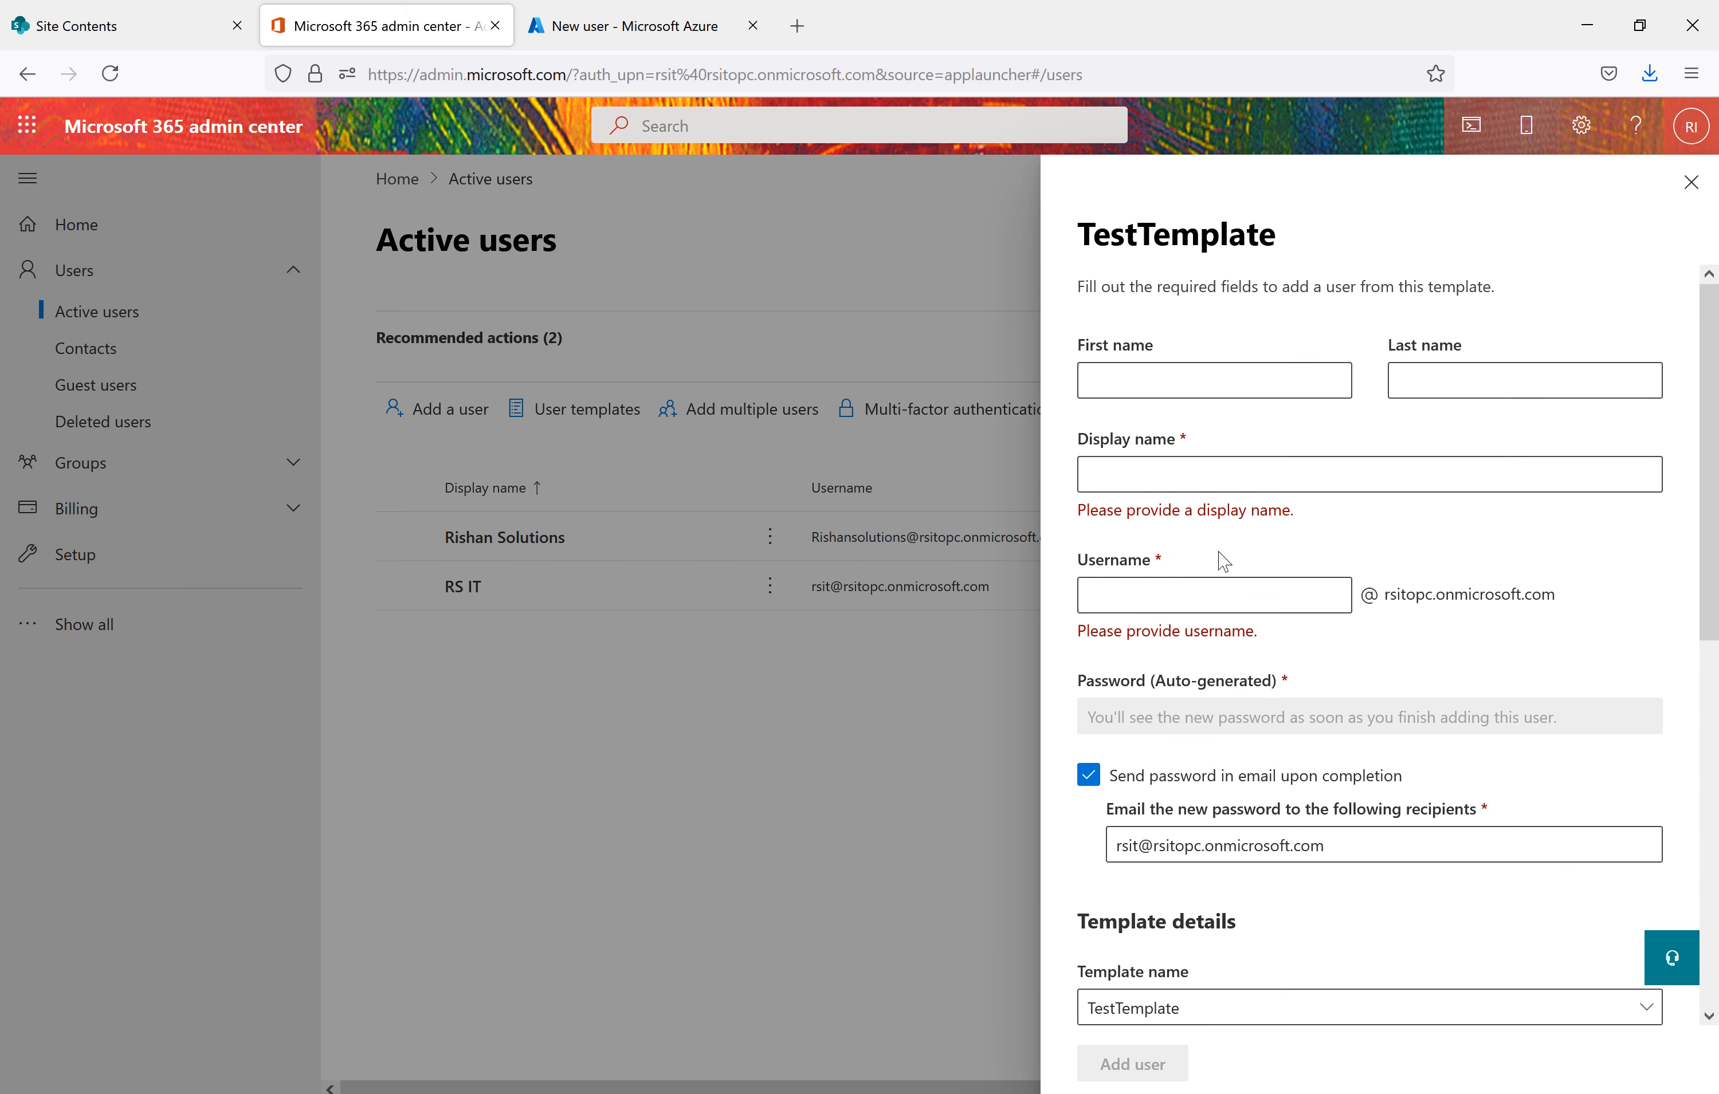
scroll(1217, 765, "down", 5)
scroll(1228, 659, "down", 5)
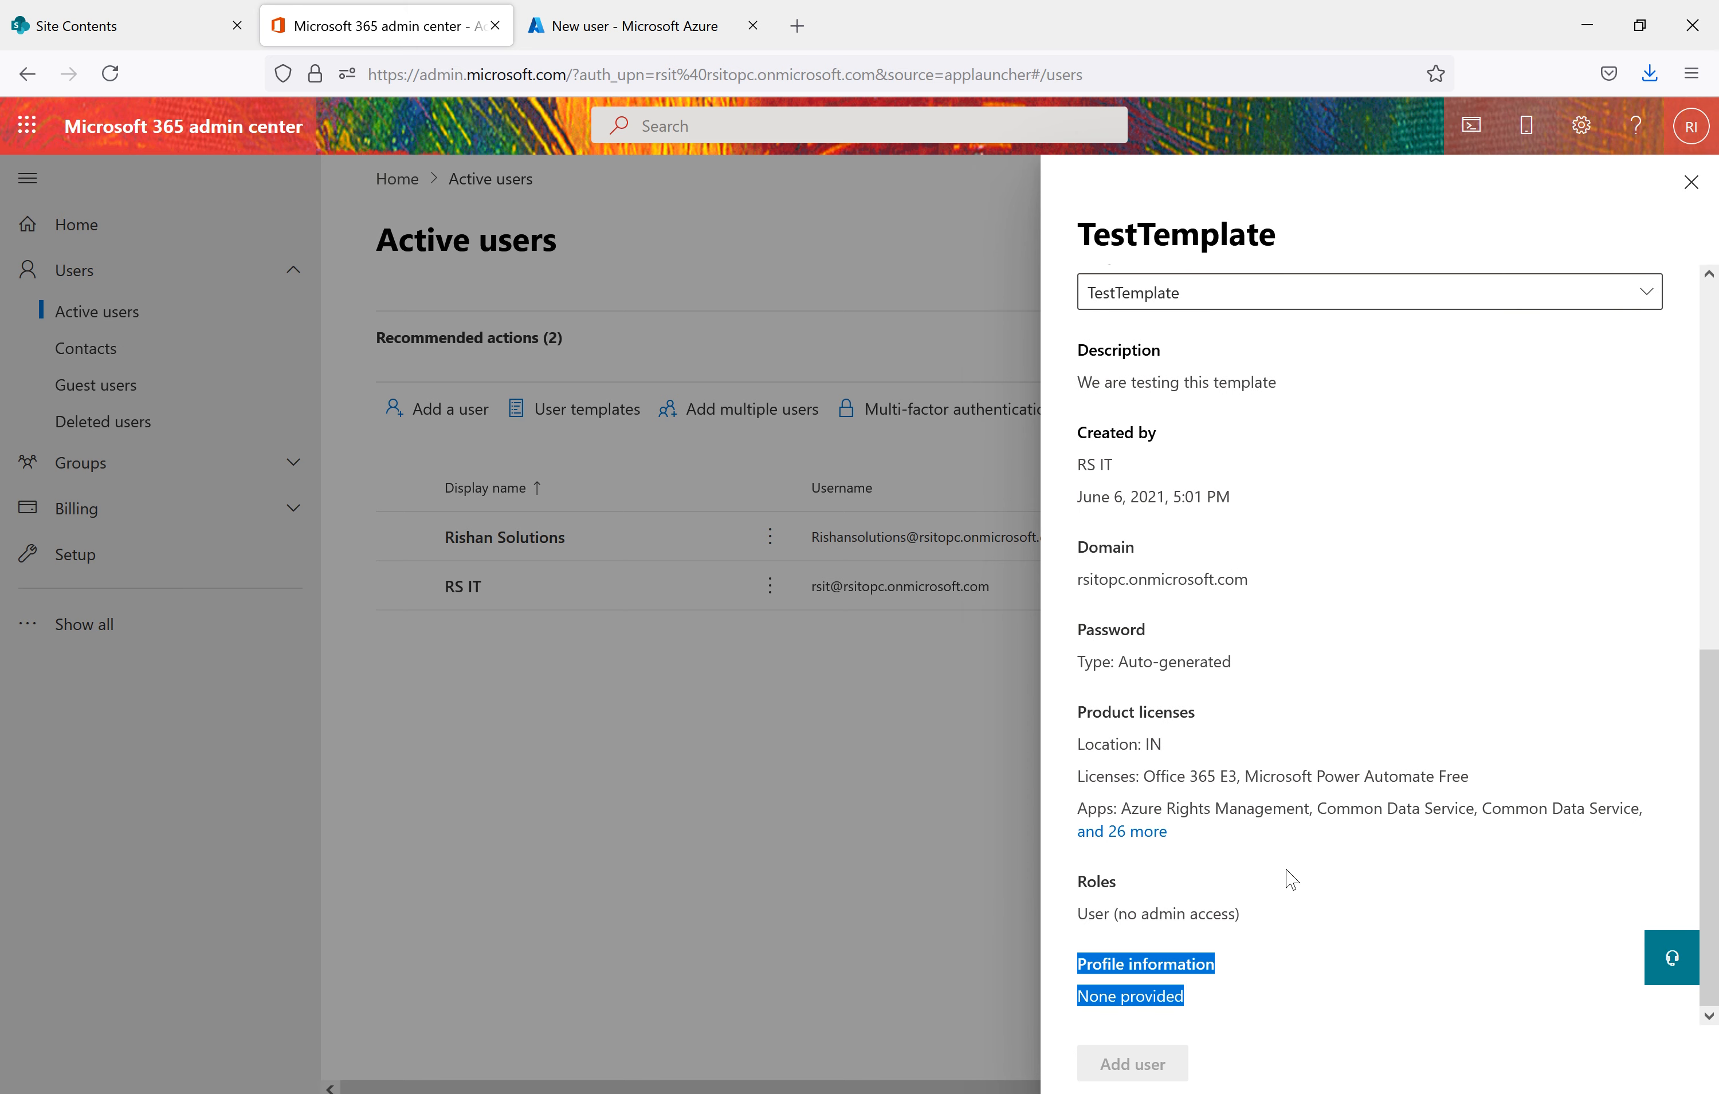
scroll(1381, 745, "up", 10)
left_click(1165, 381)
left_click(1500, 374)
left_click(1209, 469)
left_click(1189, 596)
scroll(1175, 578, "down", 5)
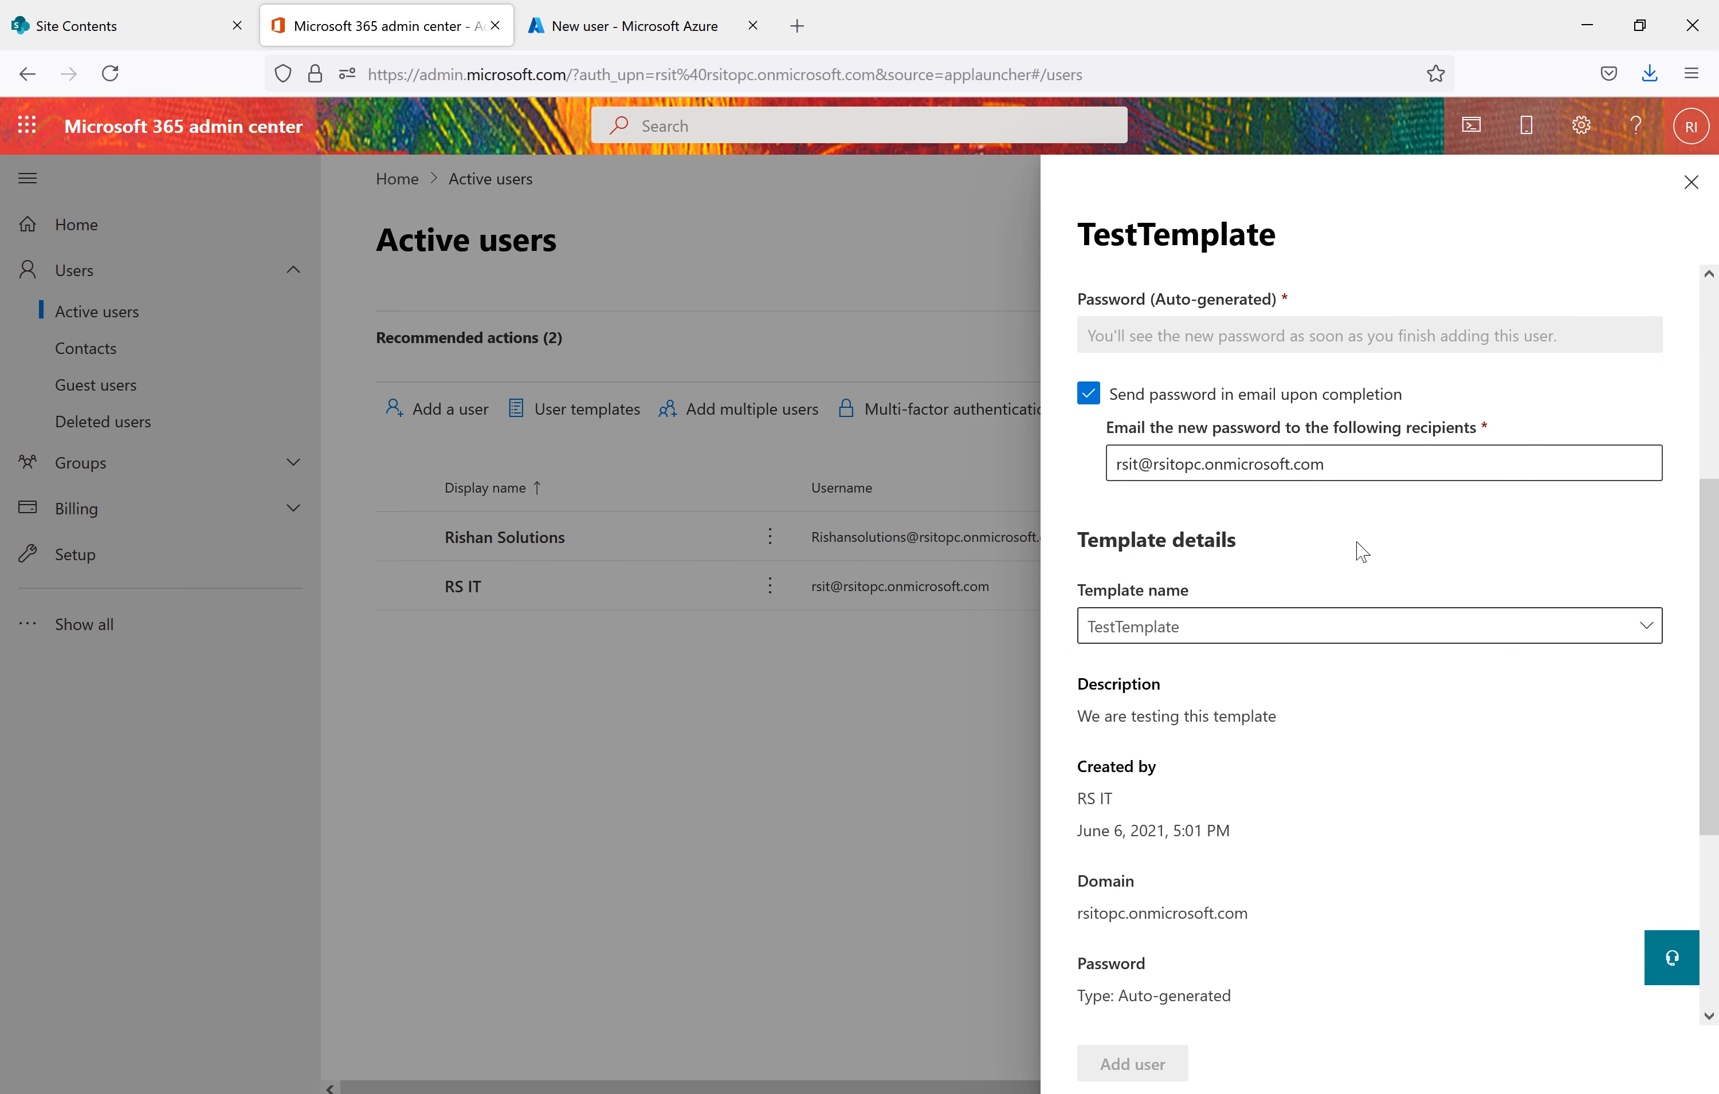
left_click(1327, 469)
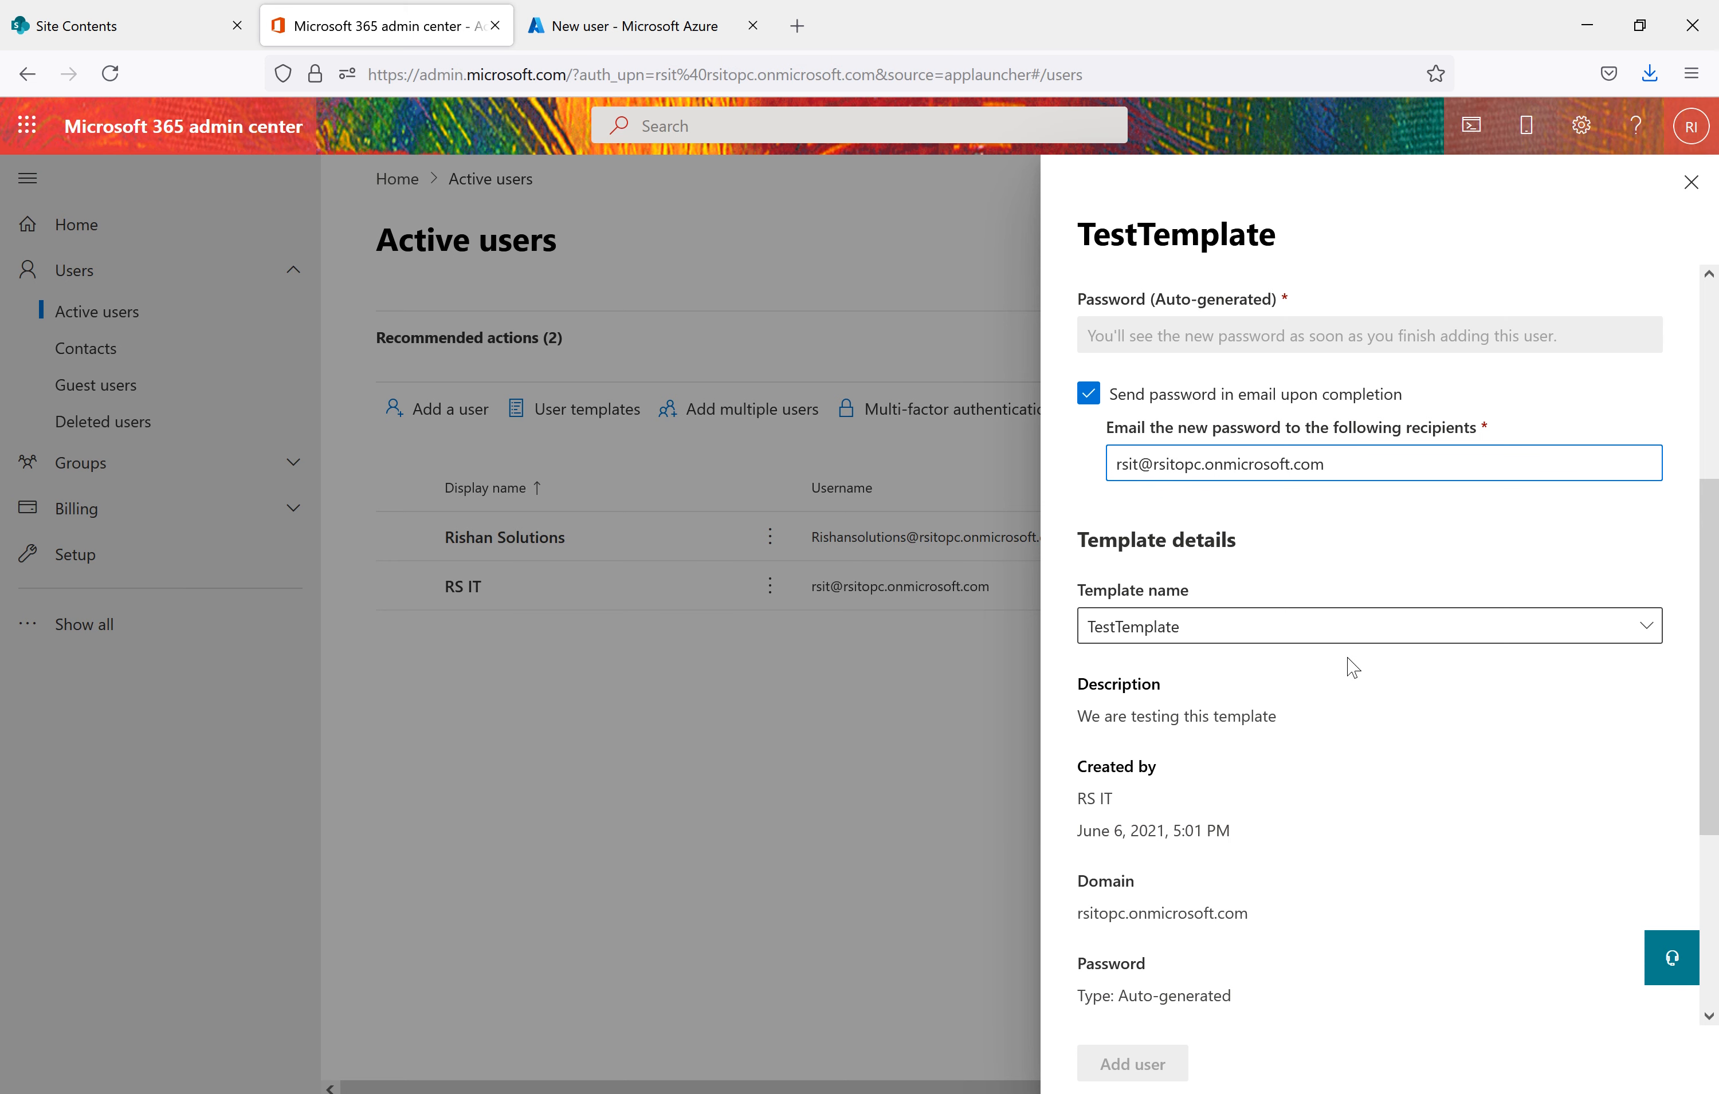
scroll(1347, 664, "down", 2)
scroll(1199, 577, "down", 3)
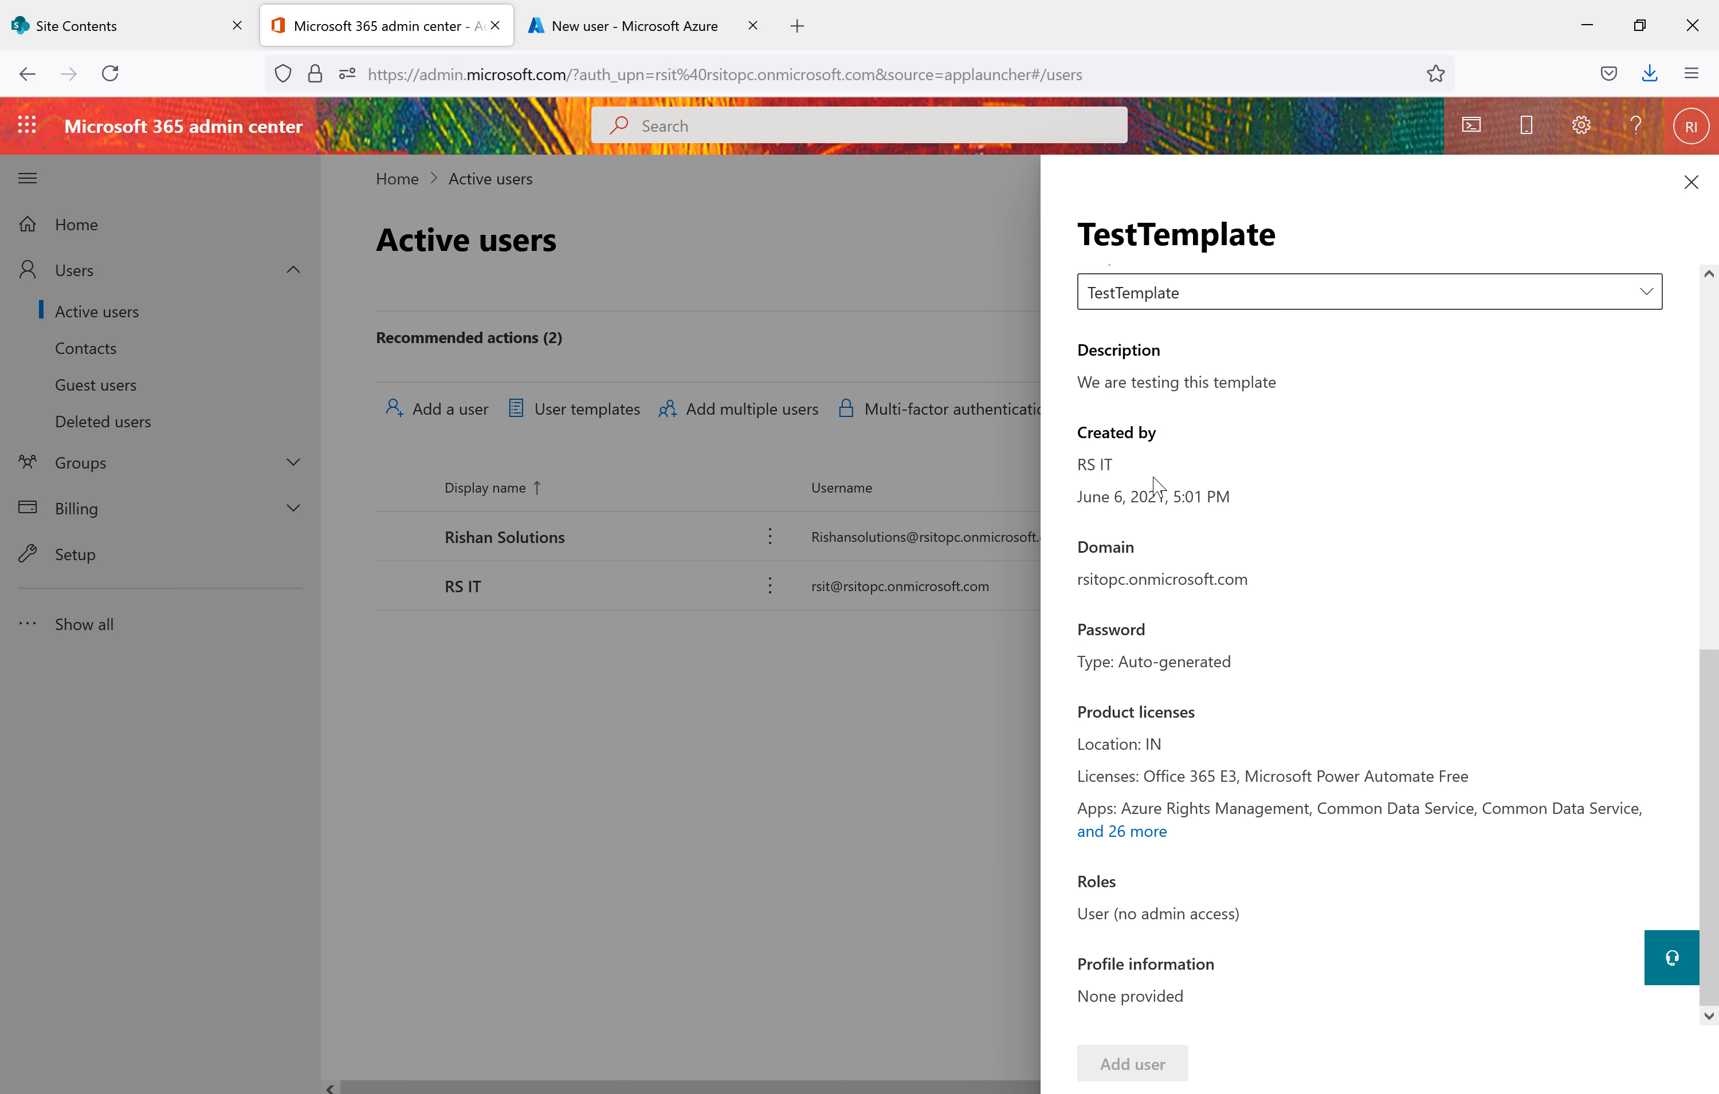
left_click_drag(1277, 382, 1082, 377)
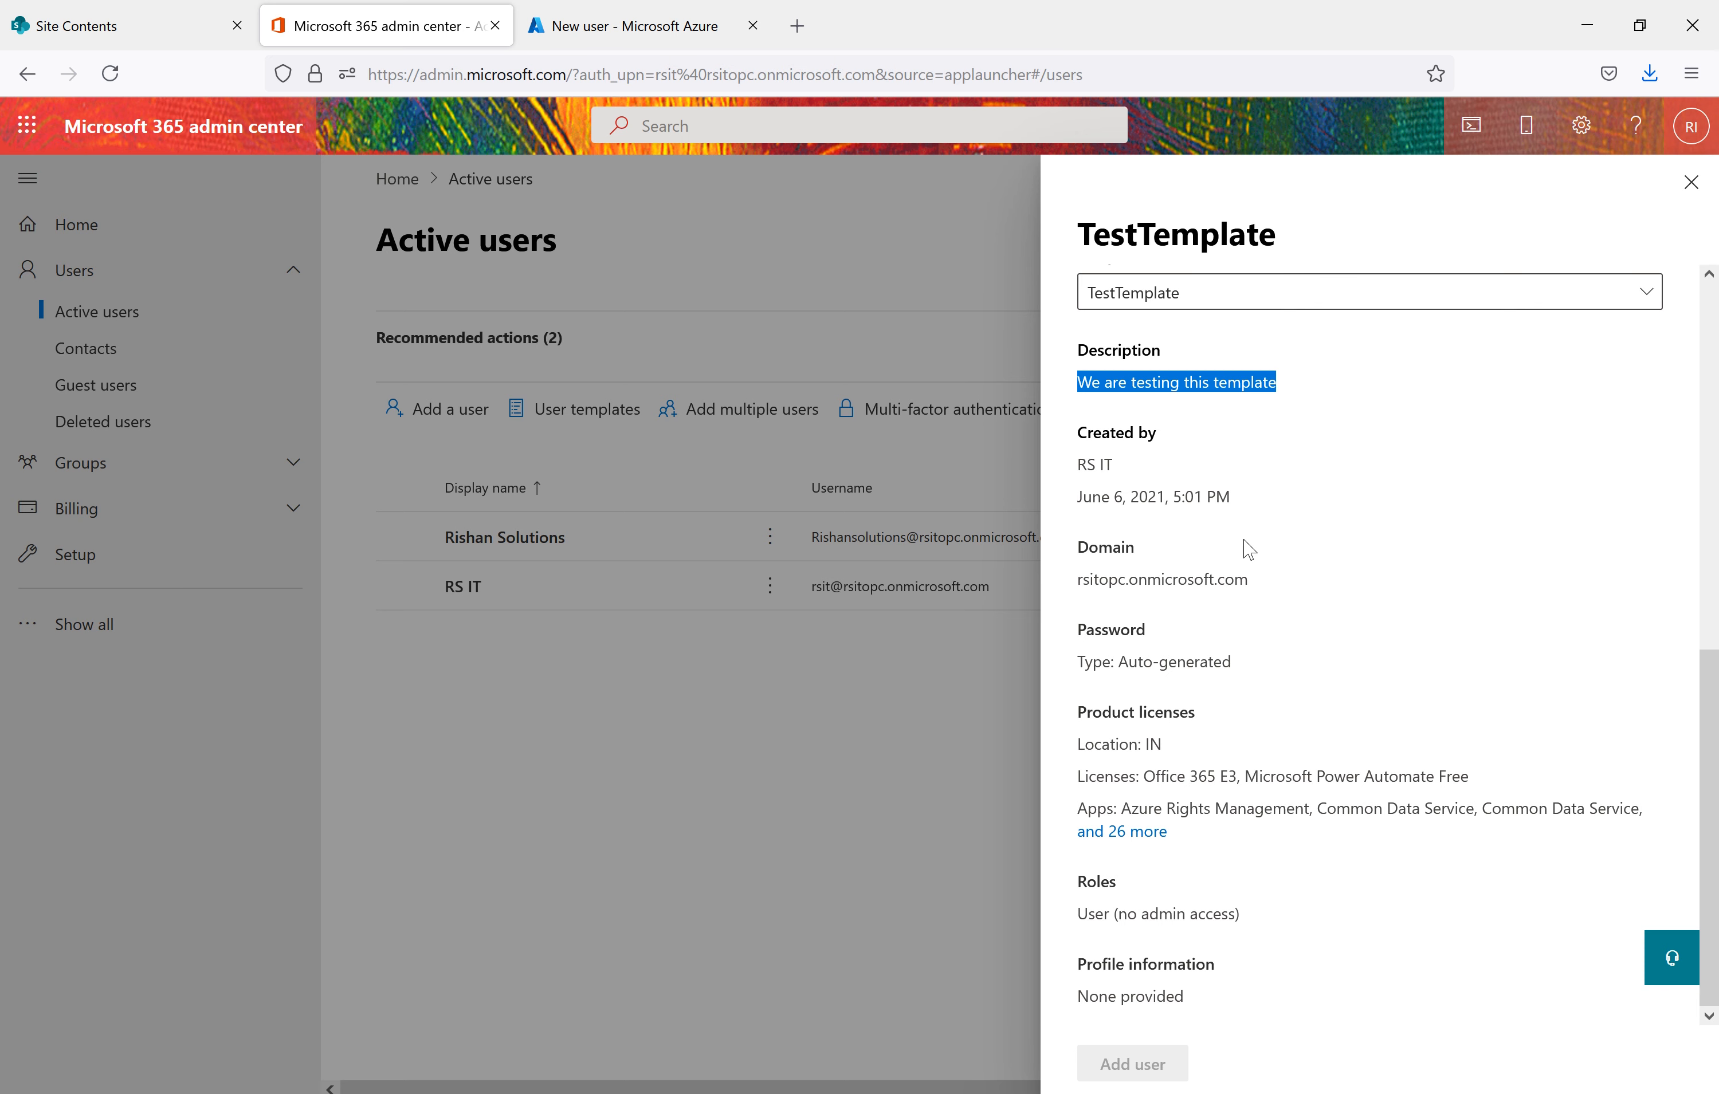
left_click(1690, 182)
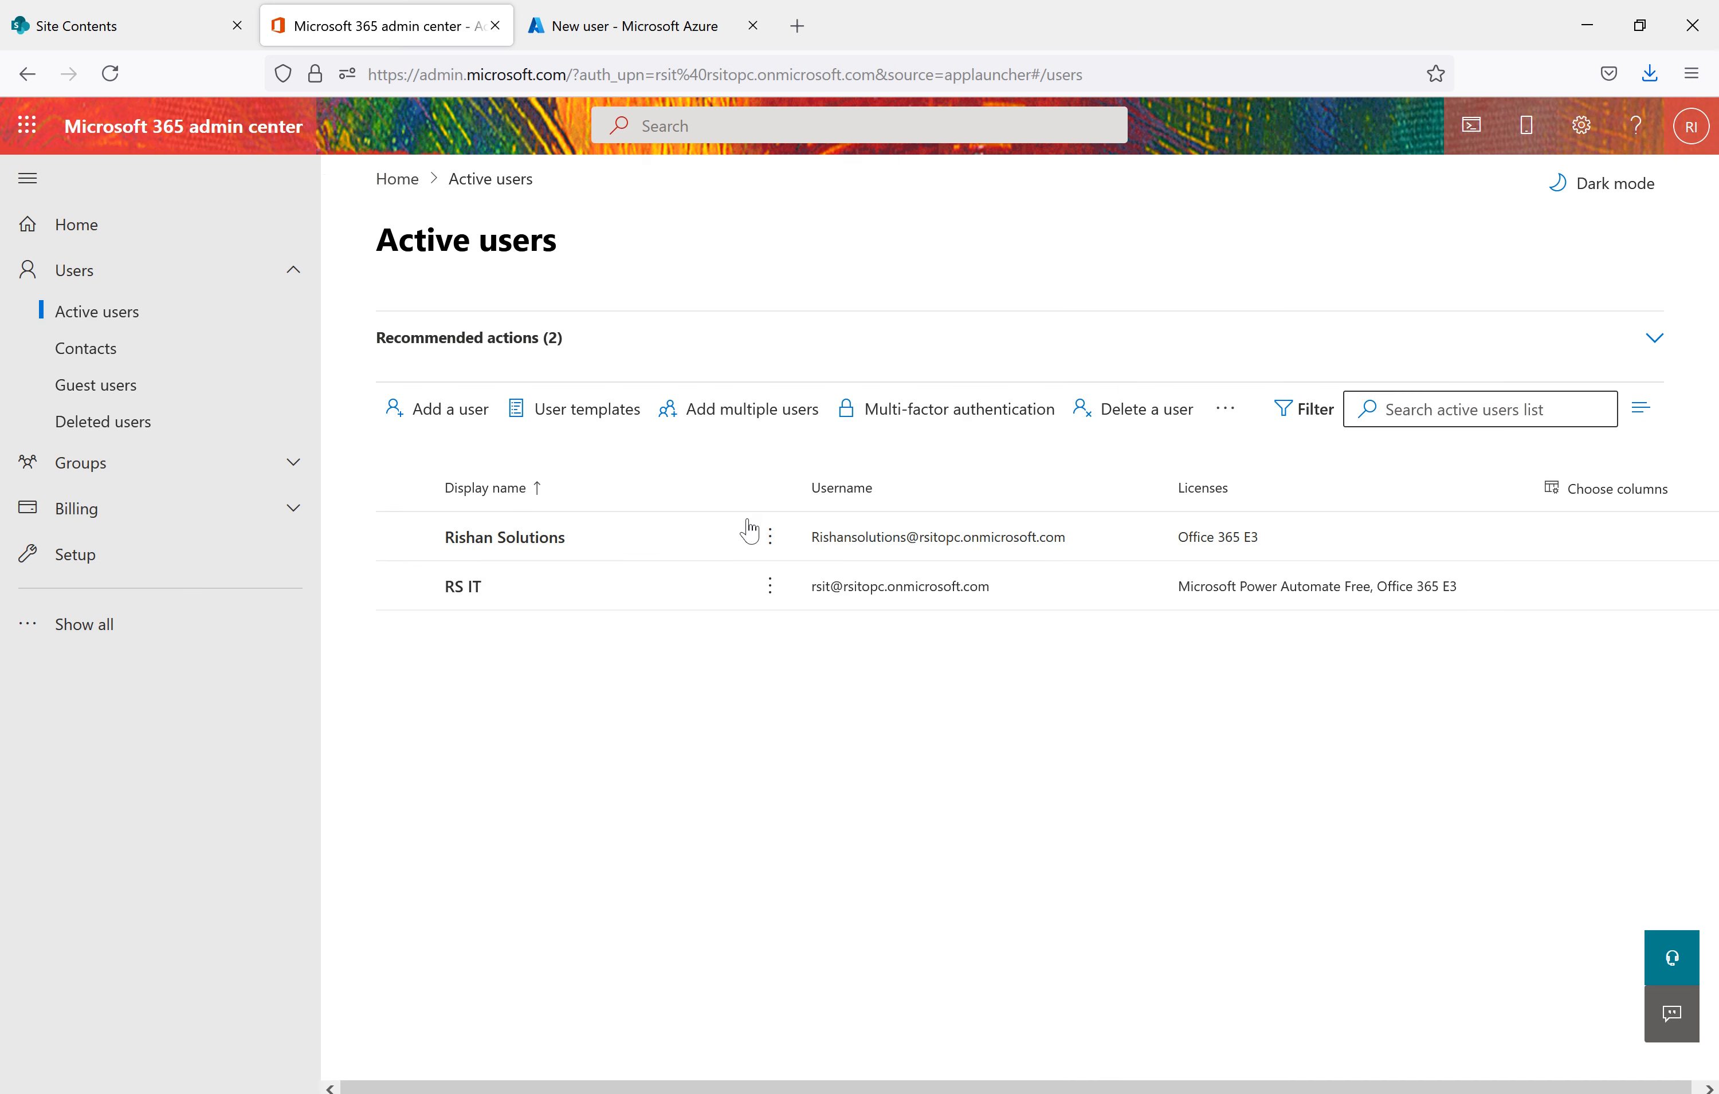
Open the option for adding multiple users, read the CSV rules for avoiding common errors, and cancel the upload
left_click(776, 427)
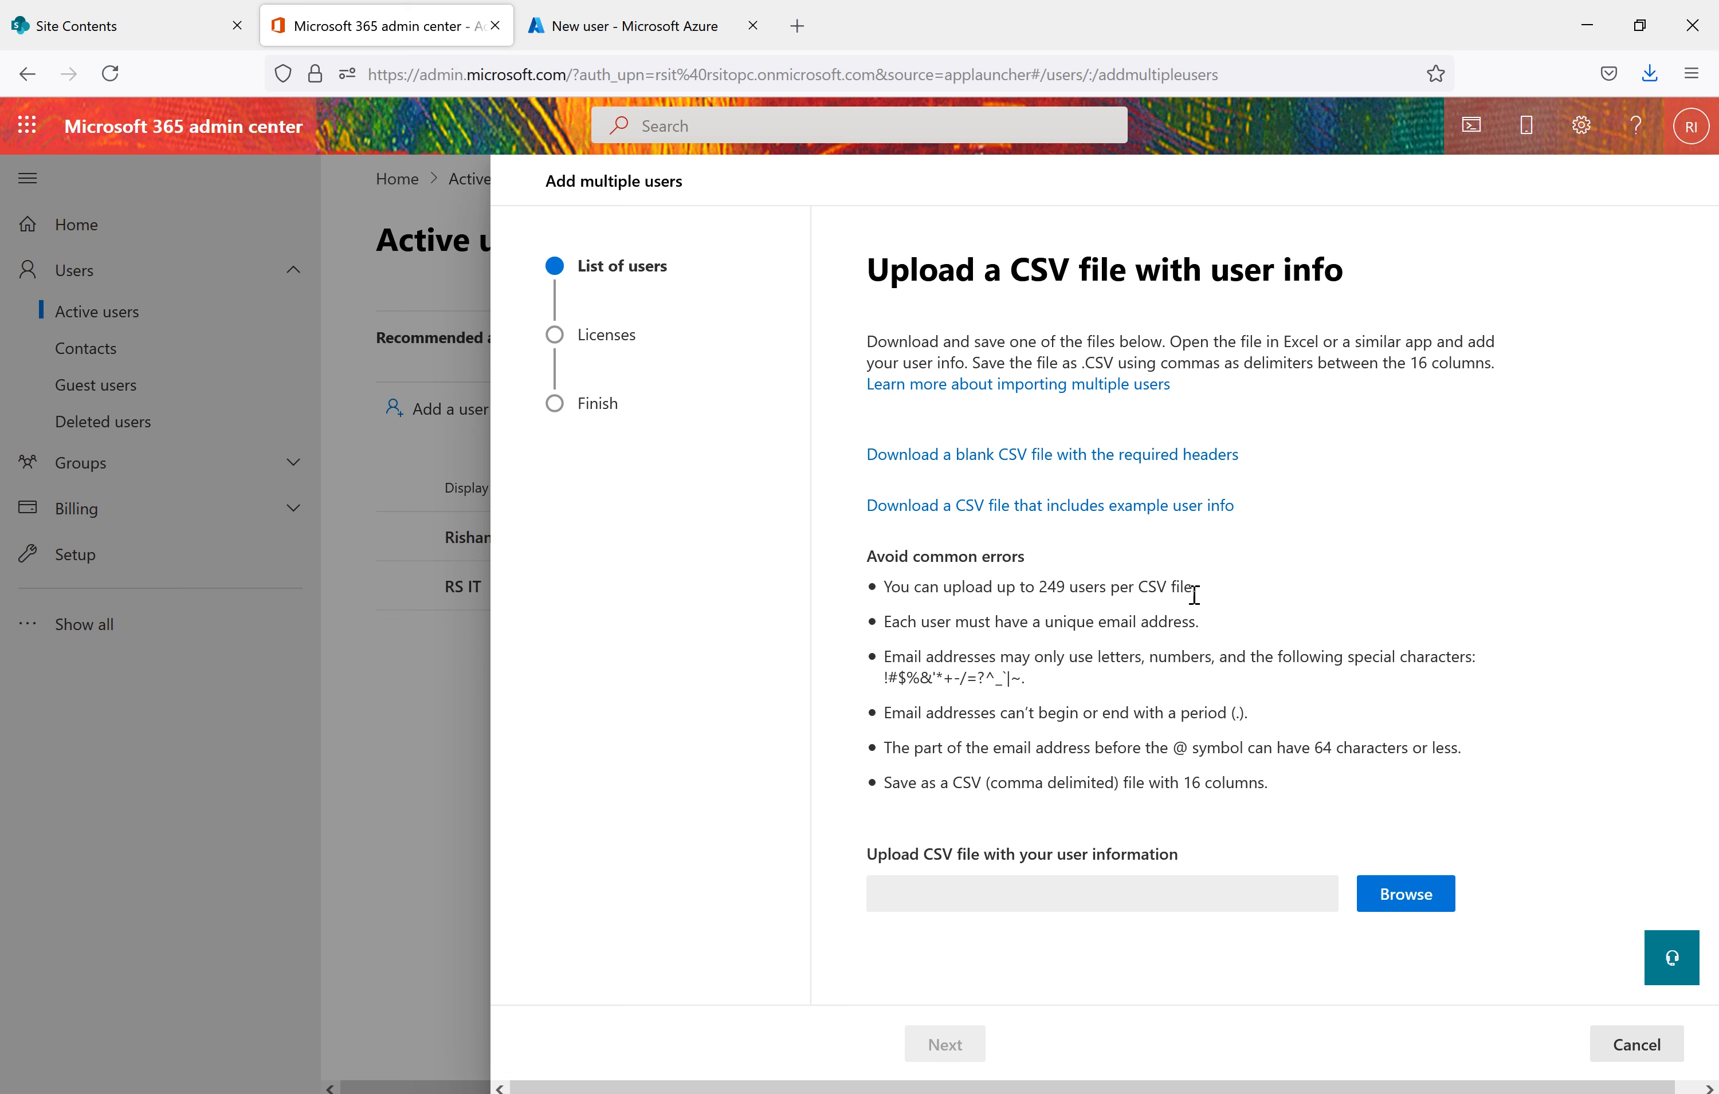
left_click_drag(1217, 595, 889, 590)
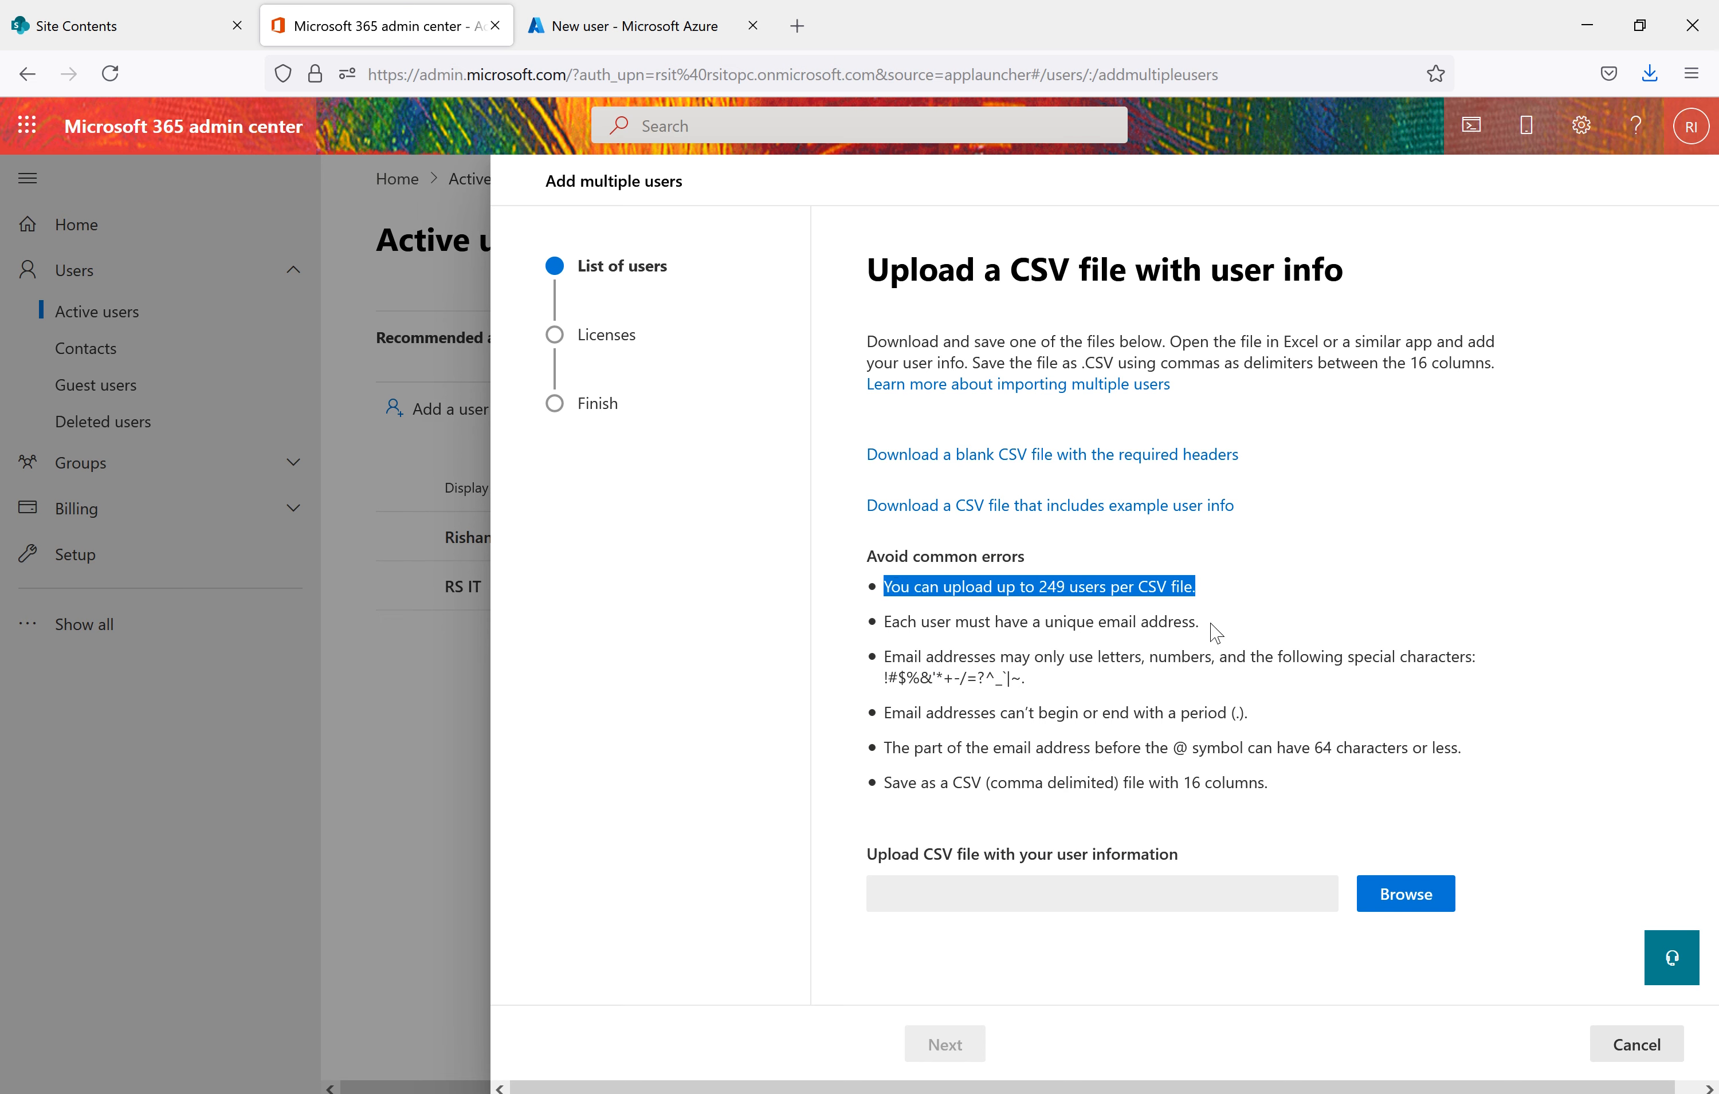
left_click_drag(1212, 625, 879, 626)
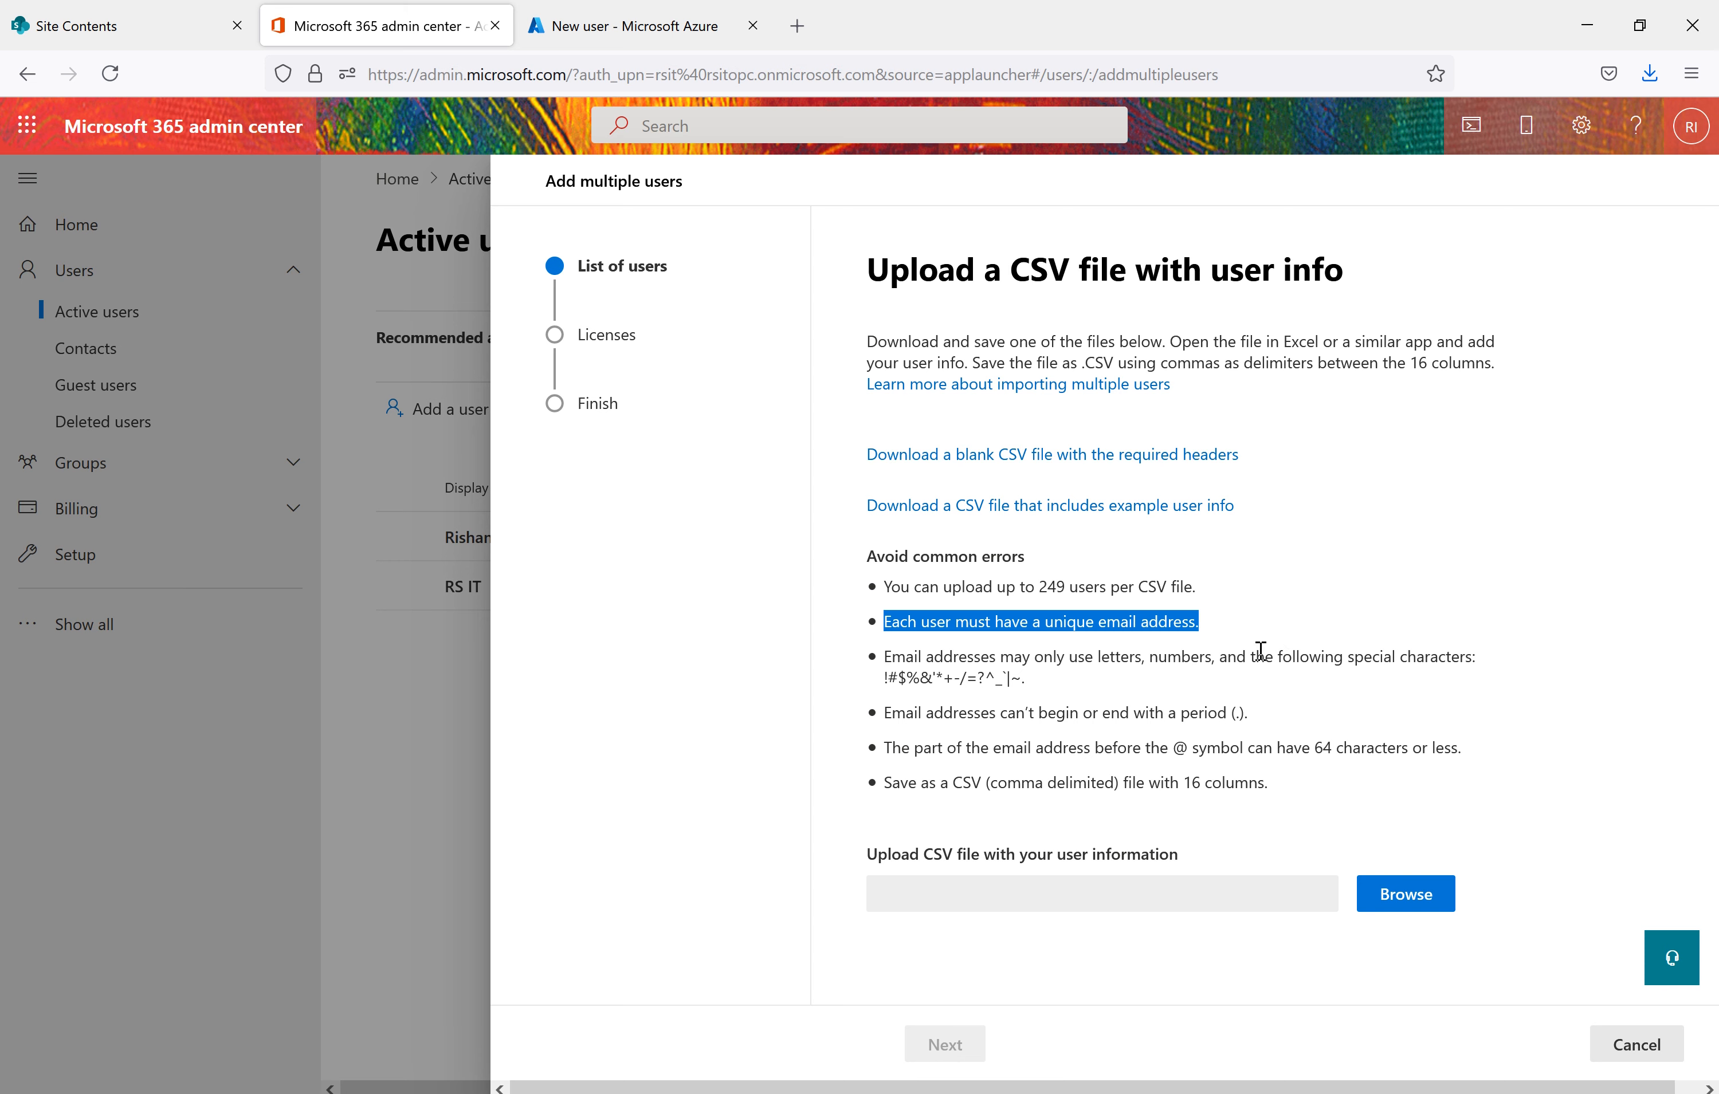
left_click_drag(1024, 681, 906, 657)
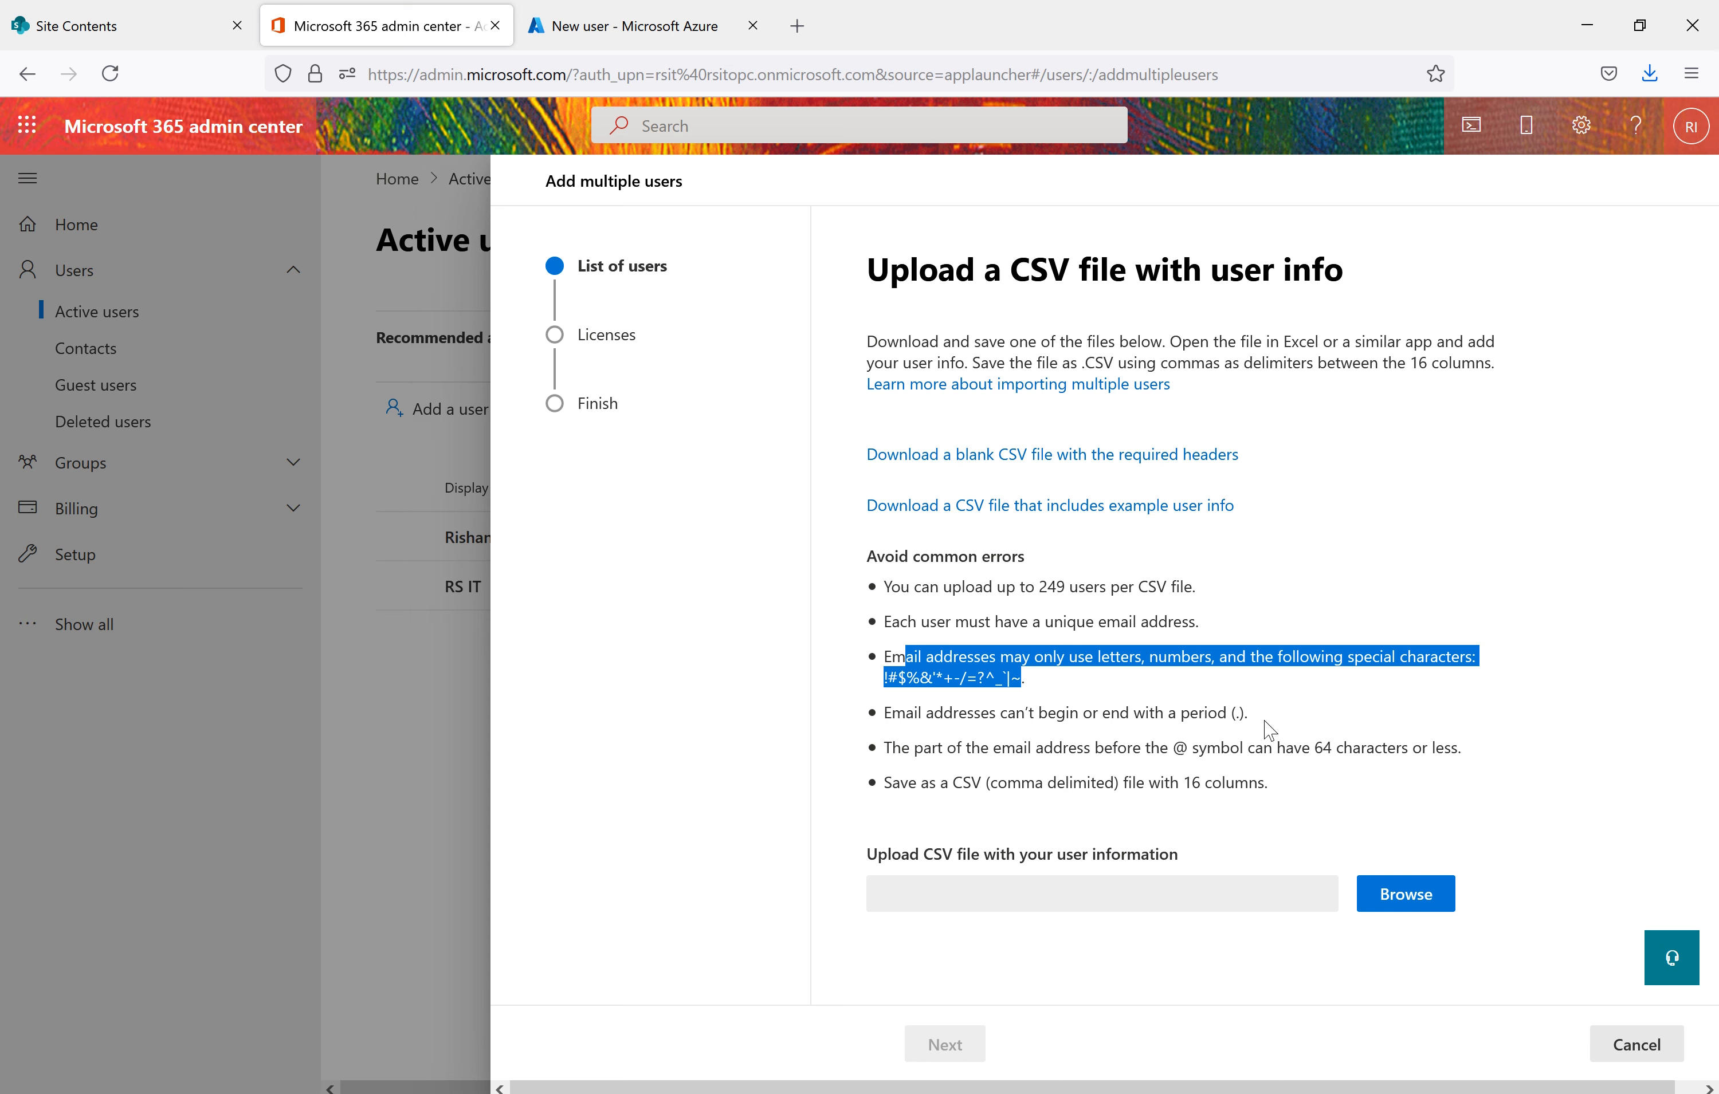
left_click_drag(1275, 717, 893, 713)
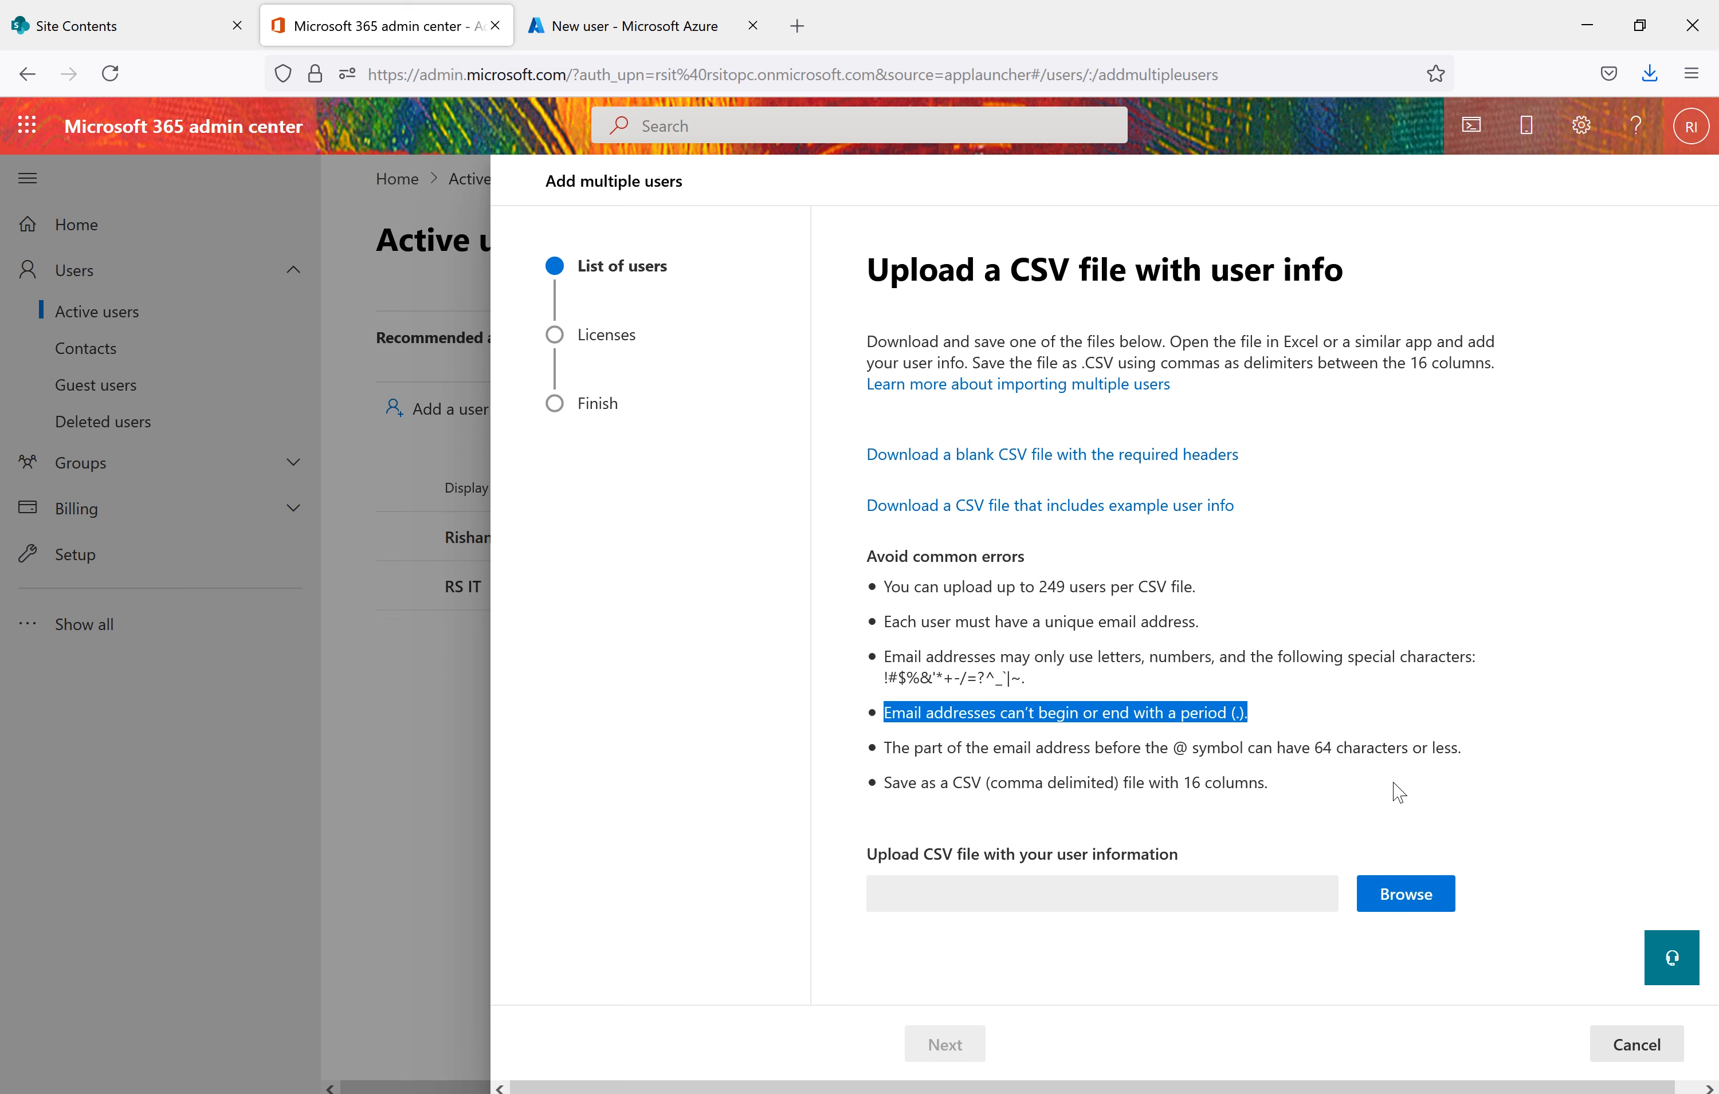
left_click_drag(1281, 800, 887, 792)
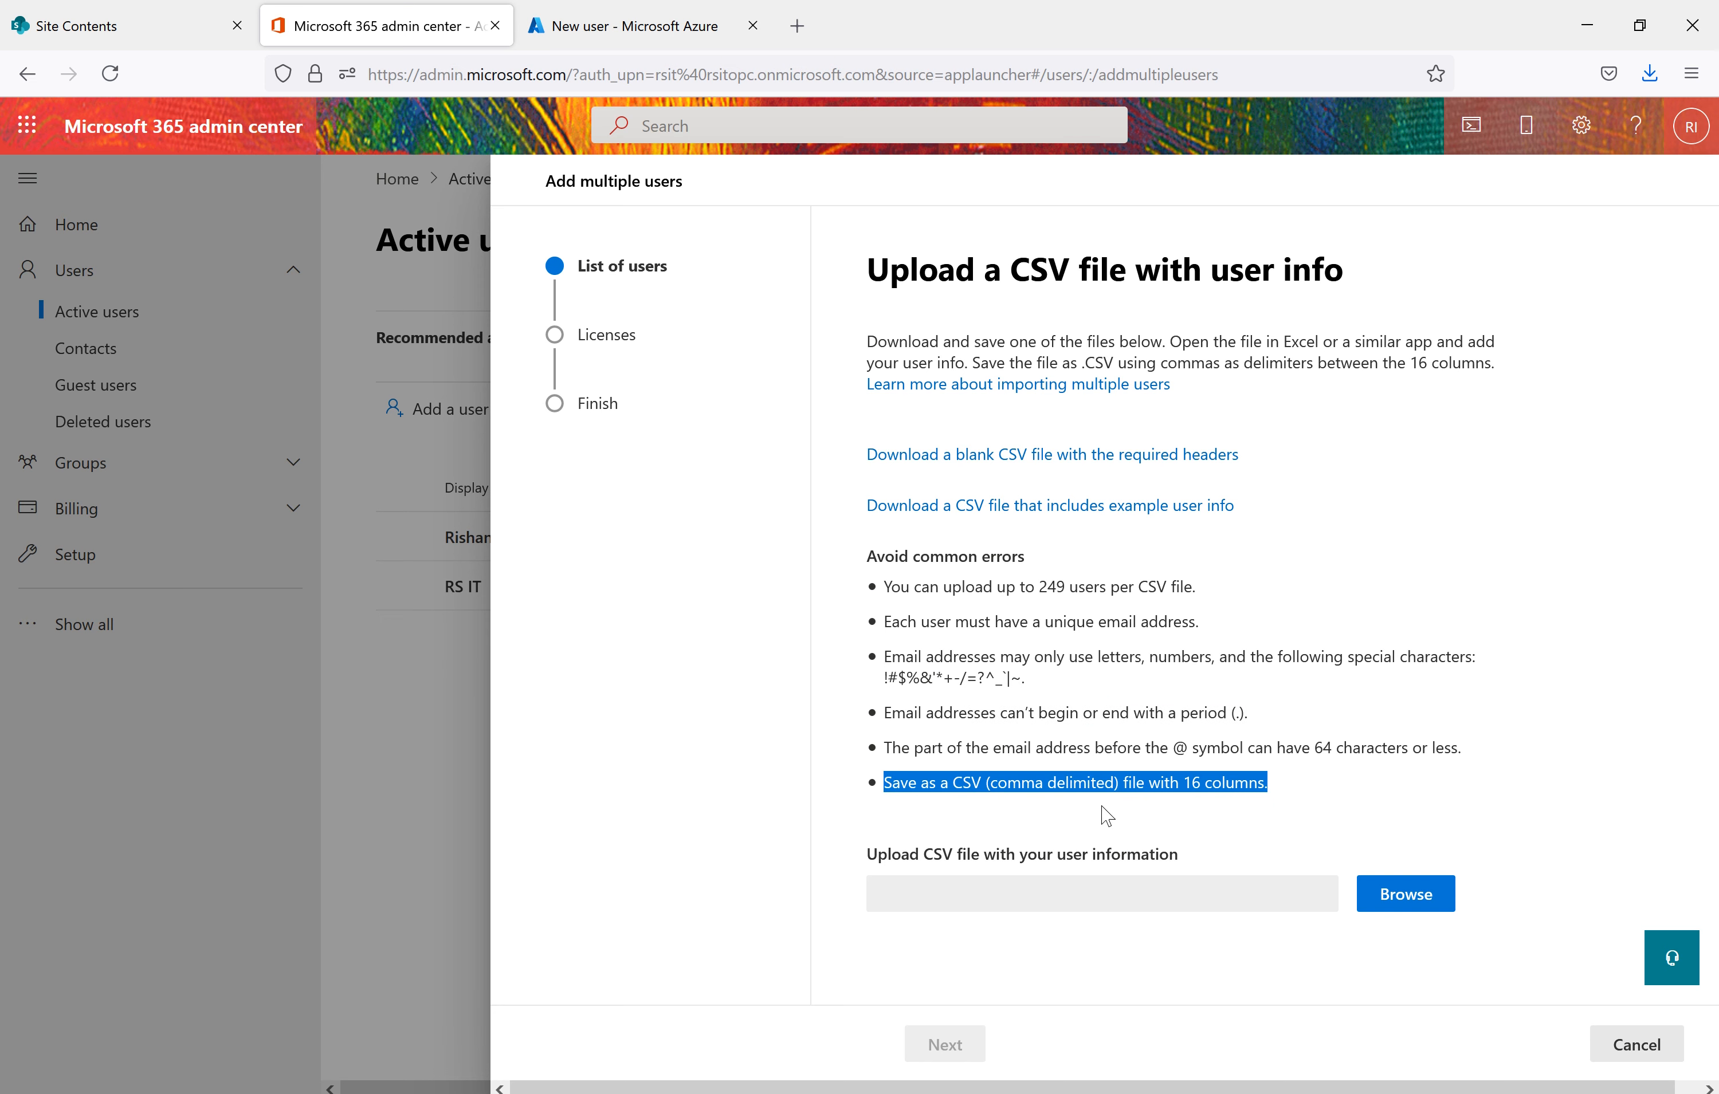
left_click(1280, 794)
left_click_drag(1283, 794, 903, 781)
left_click(1488, 778)
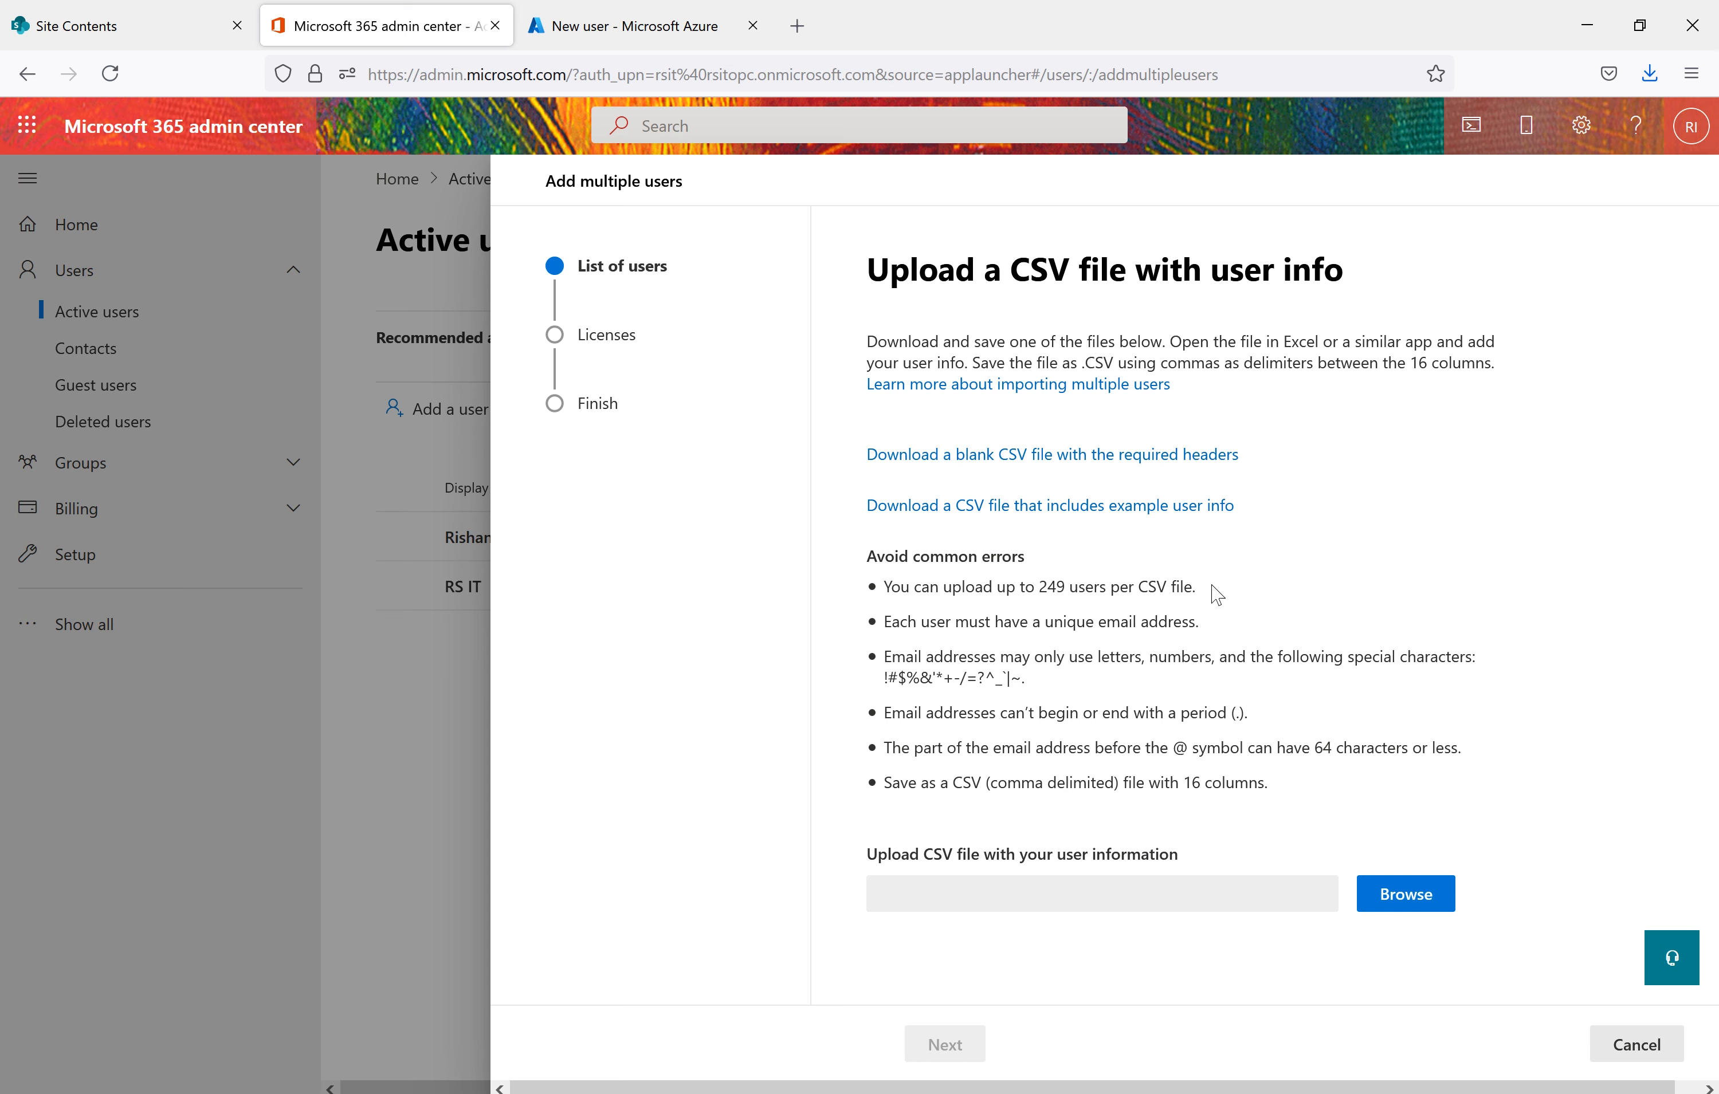
left_click_drag(1218, 595, 911, 588)
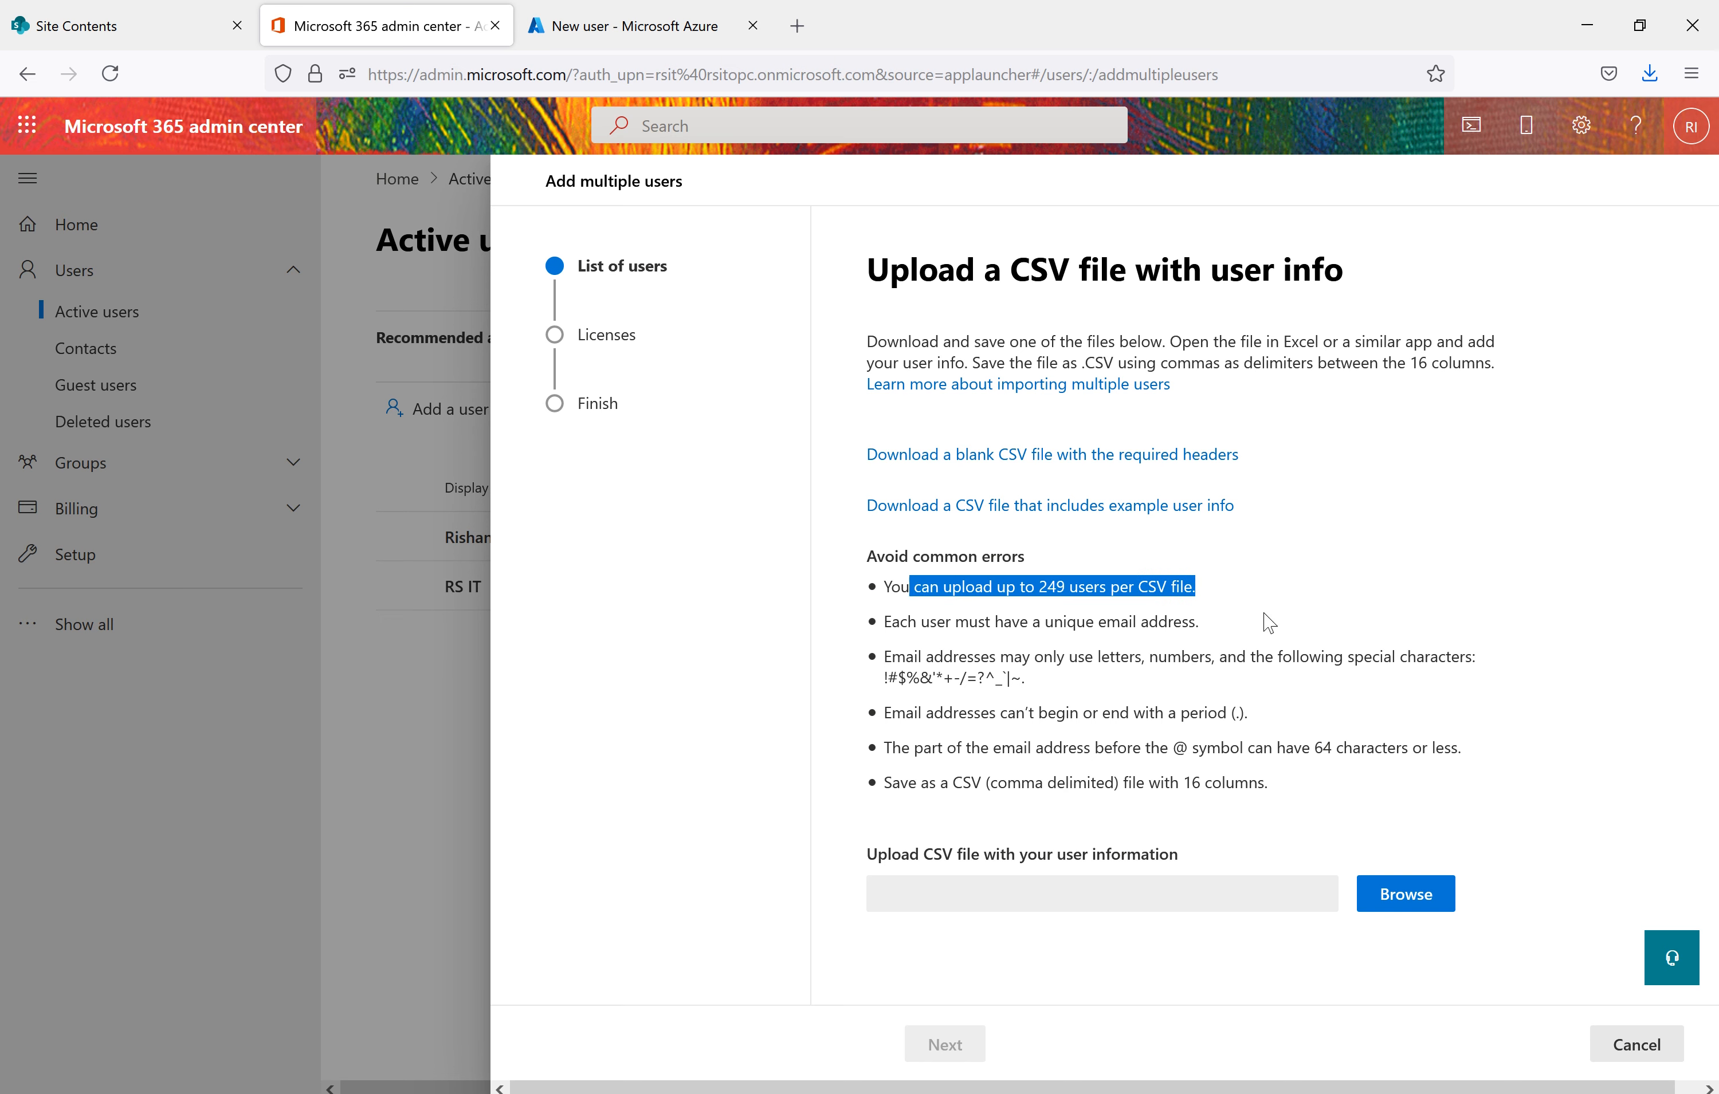
left_click(1411, 580)
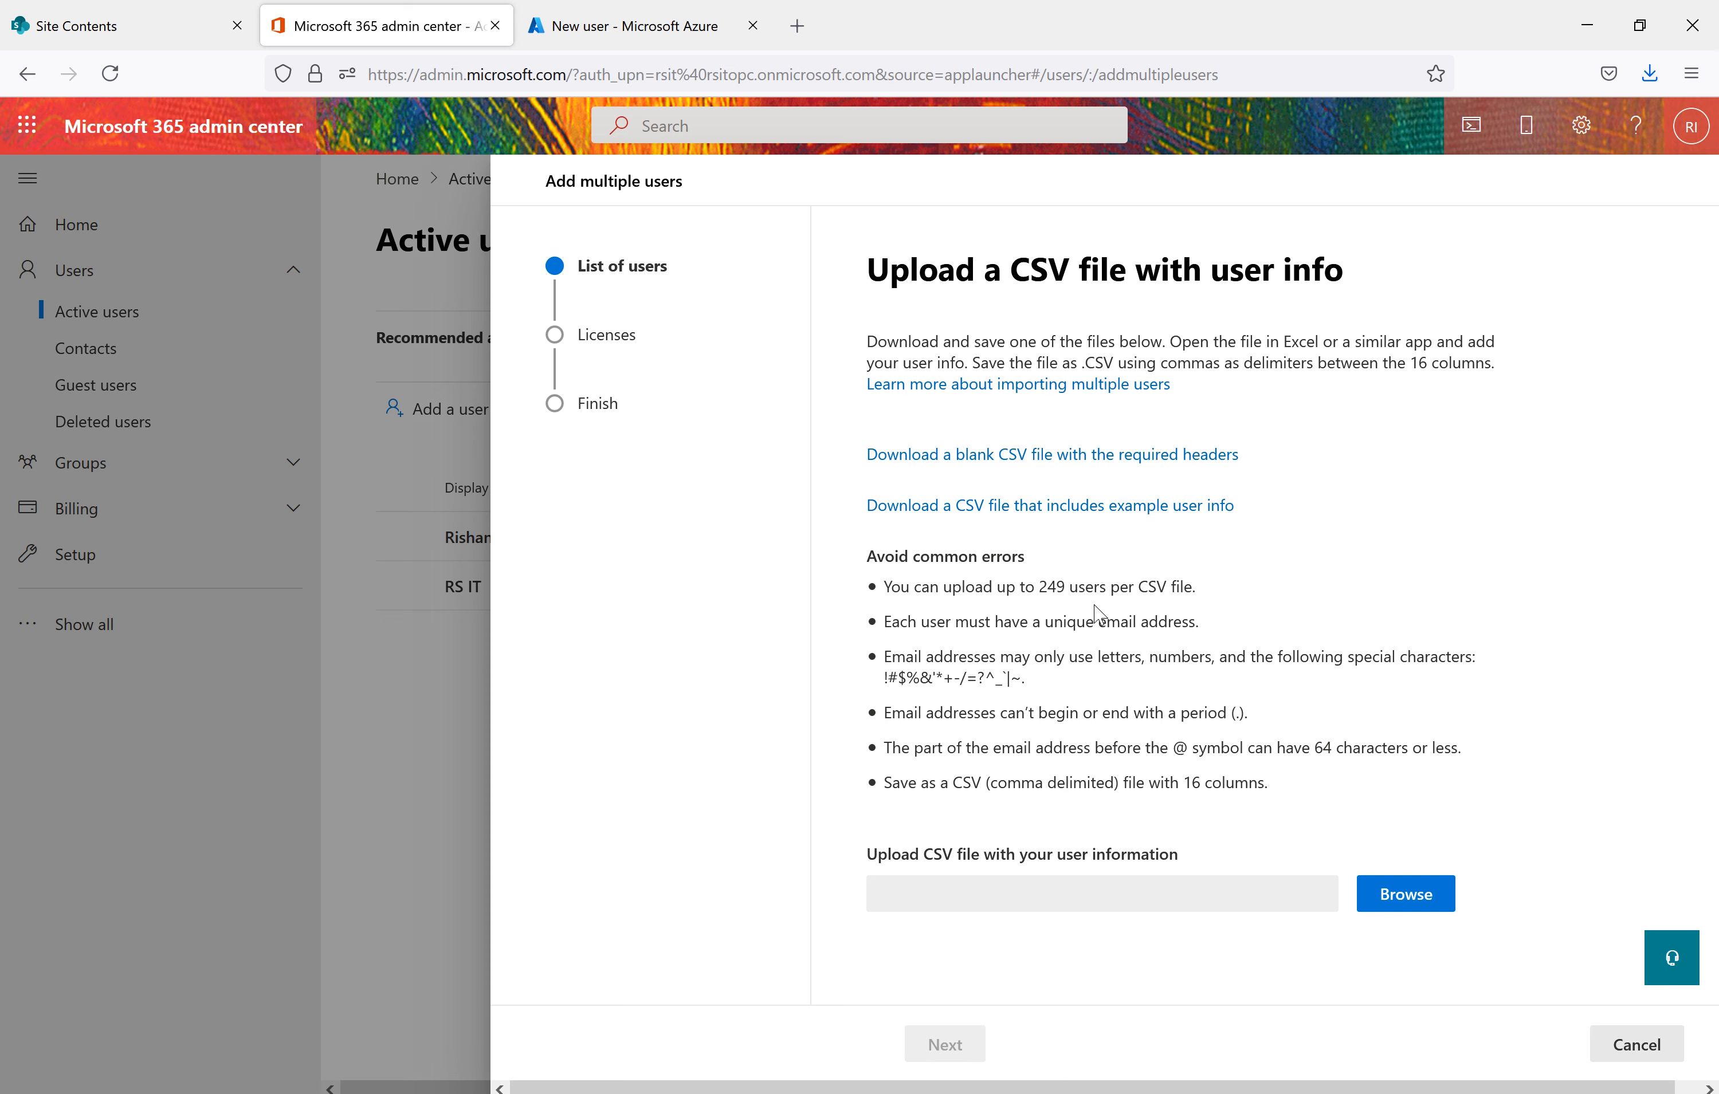
left_click(1622, 1060)
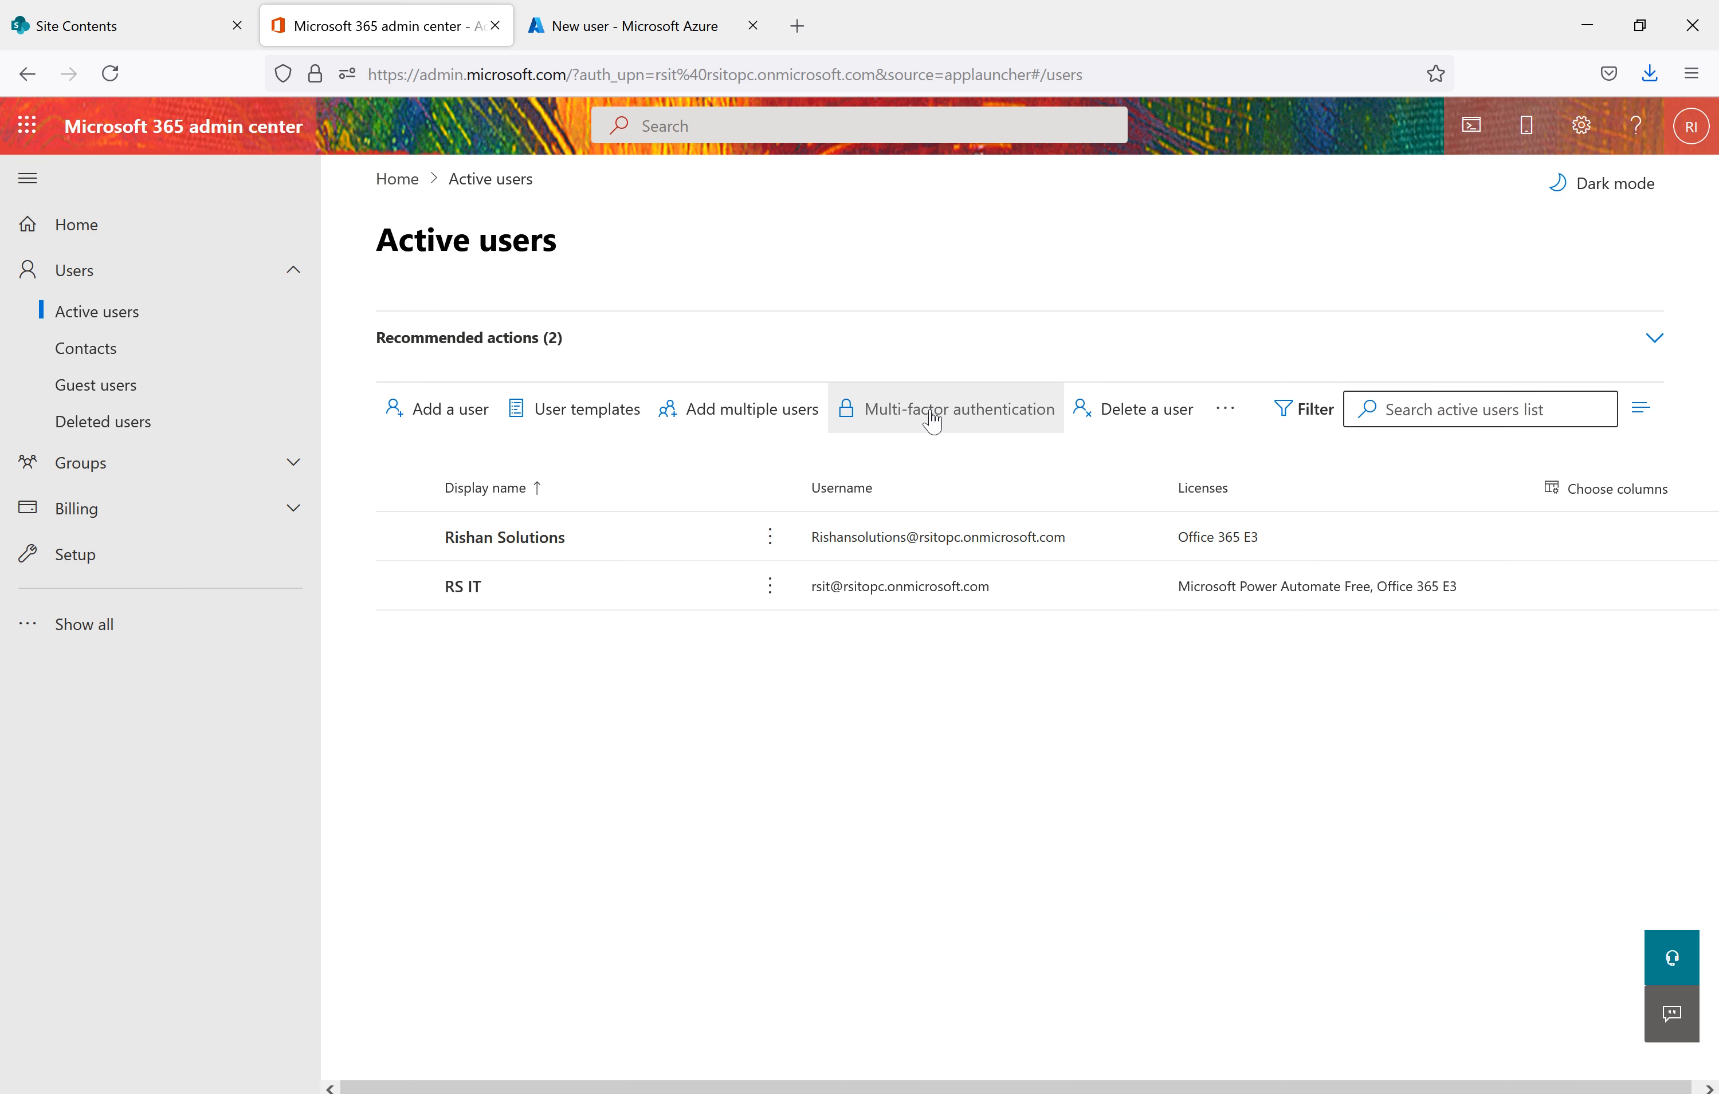
Open multi-factor authentication for the active users and view the quick steps for RS IT and then for Rishan Solutions alone
left_click(403, 536)
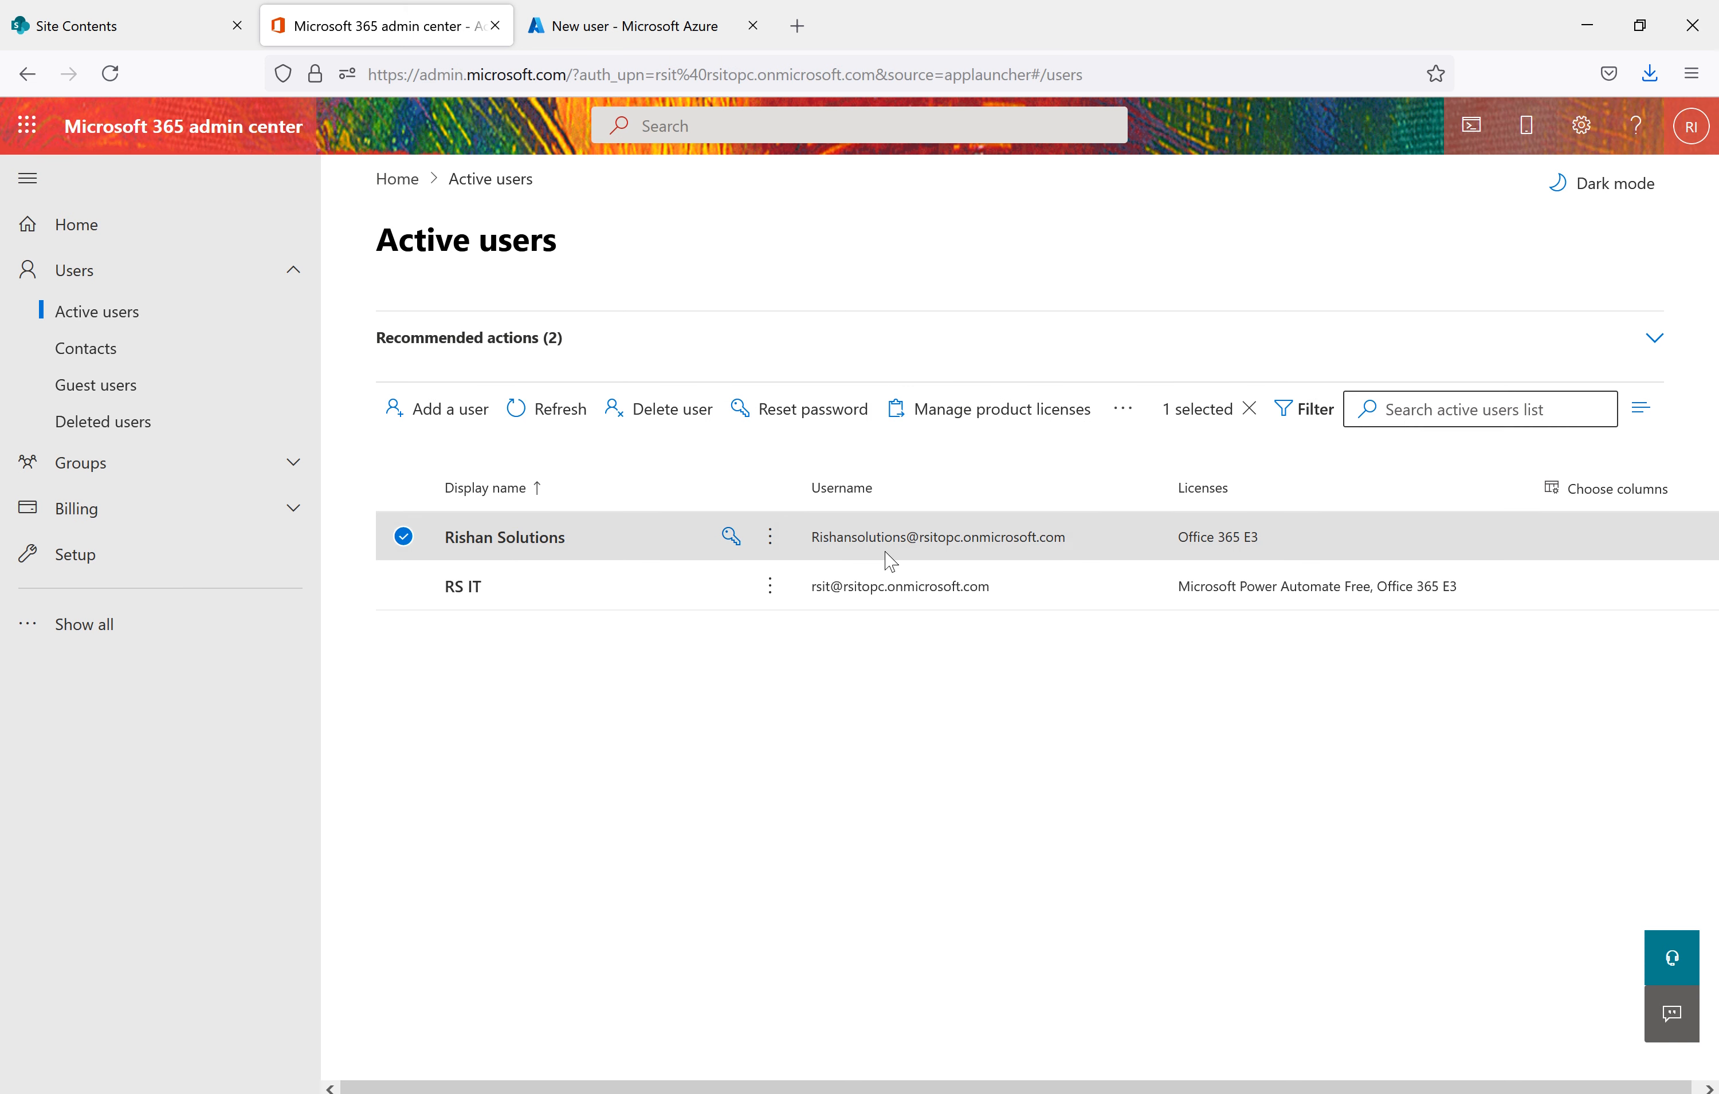
left_click(403, 537)
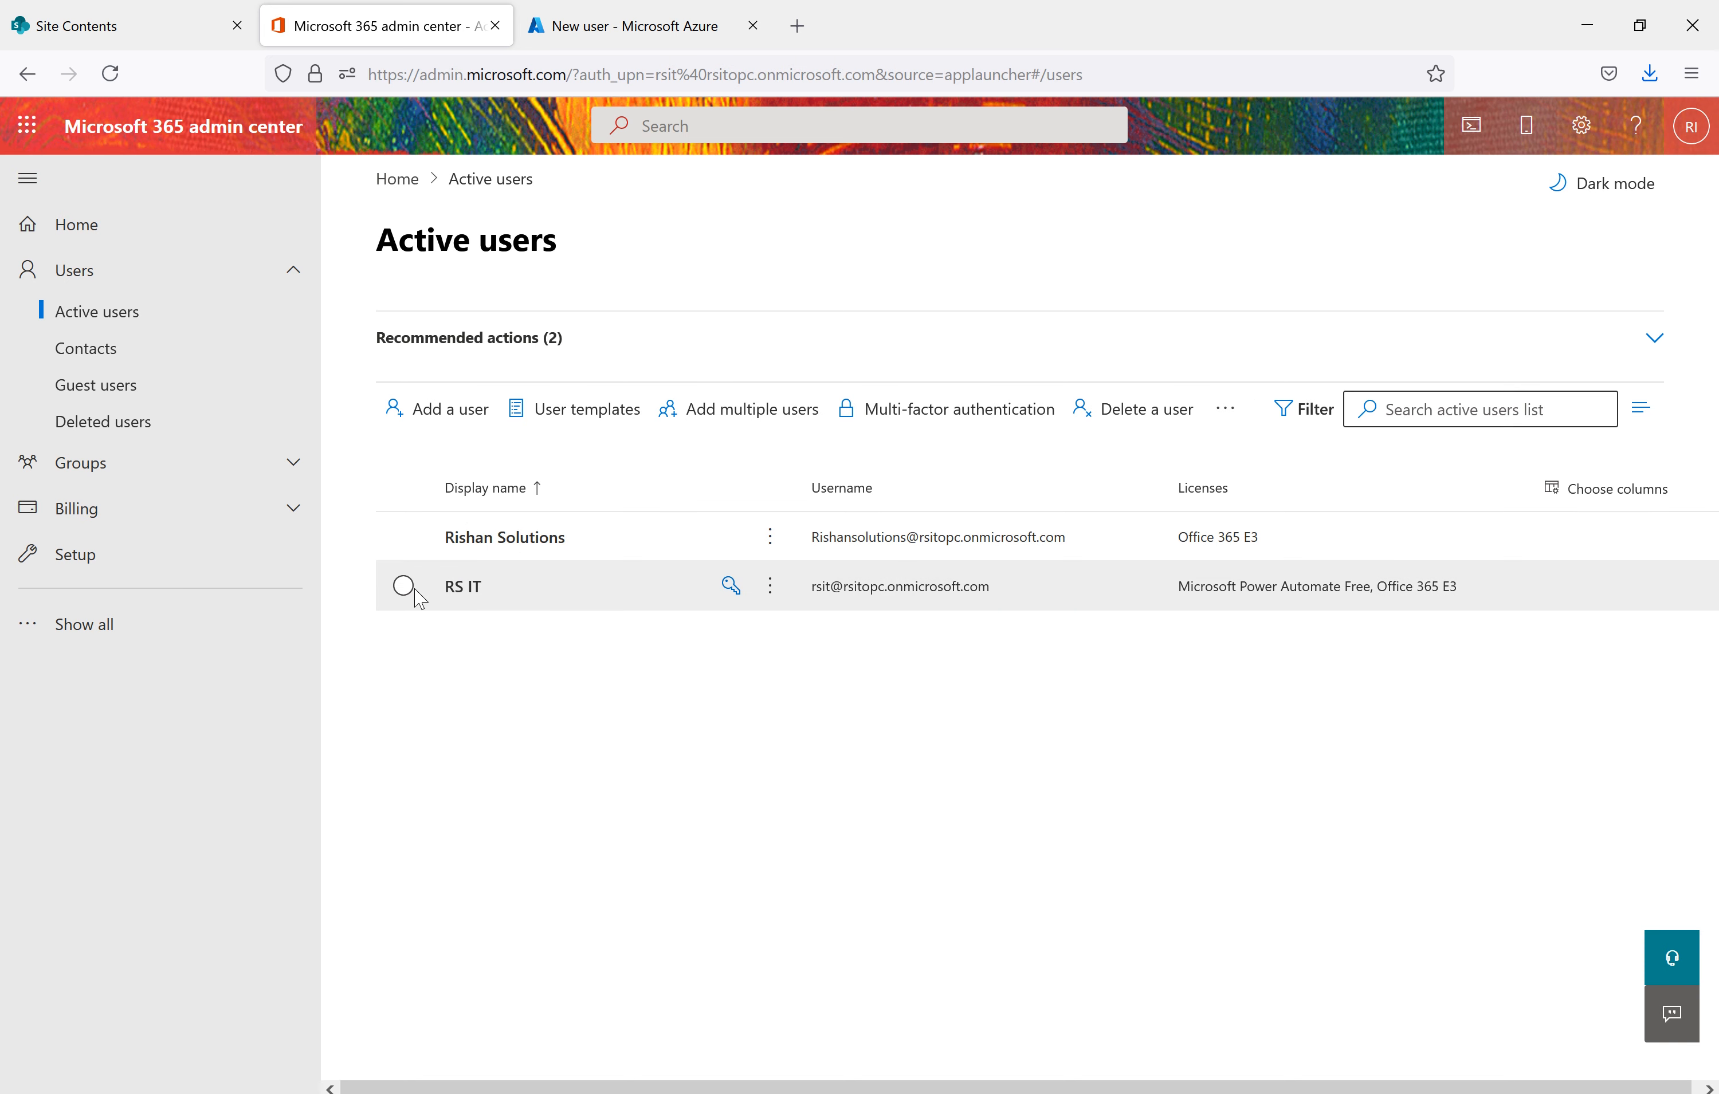
left_click(938, 422)
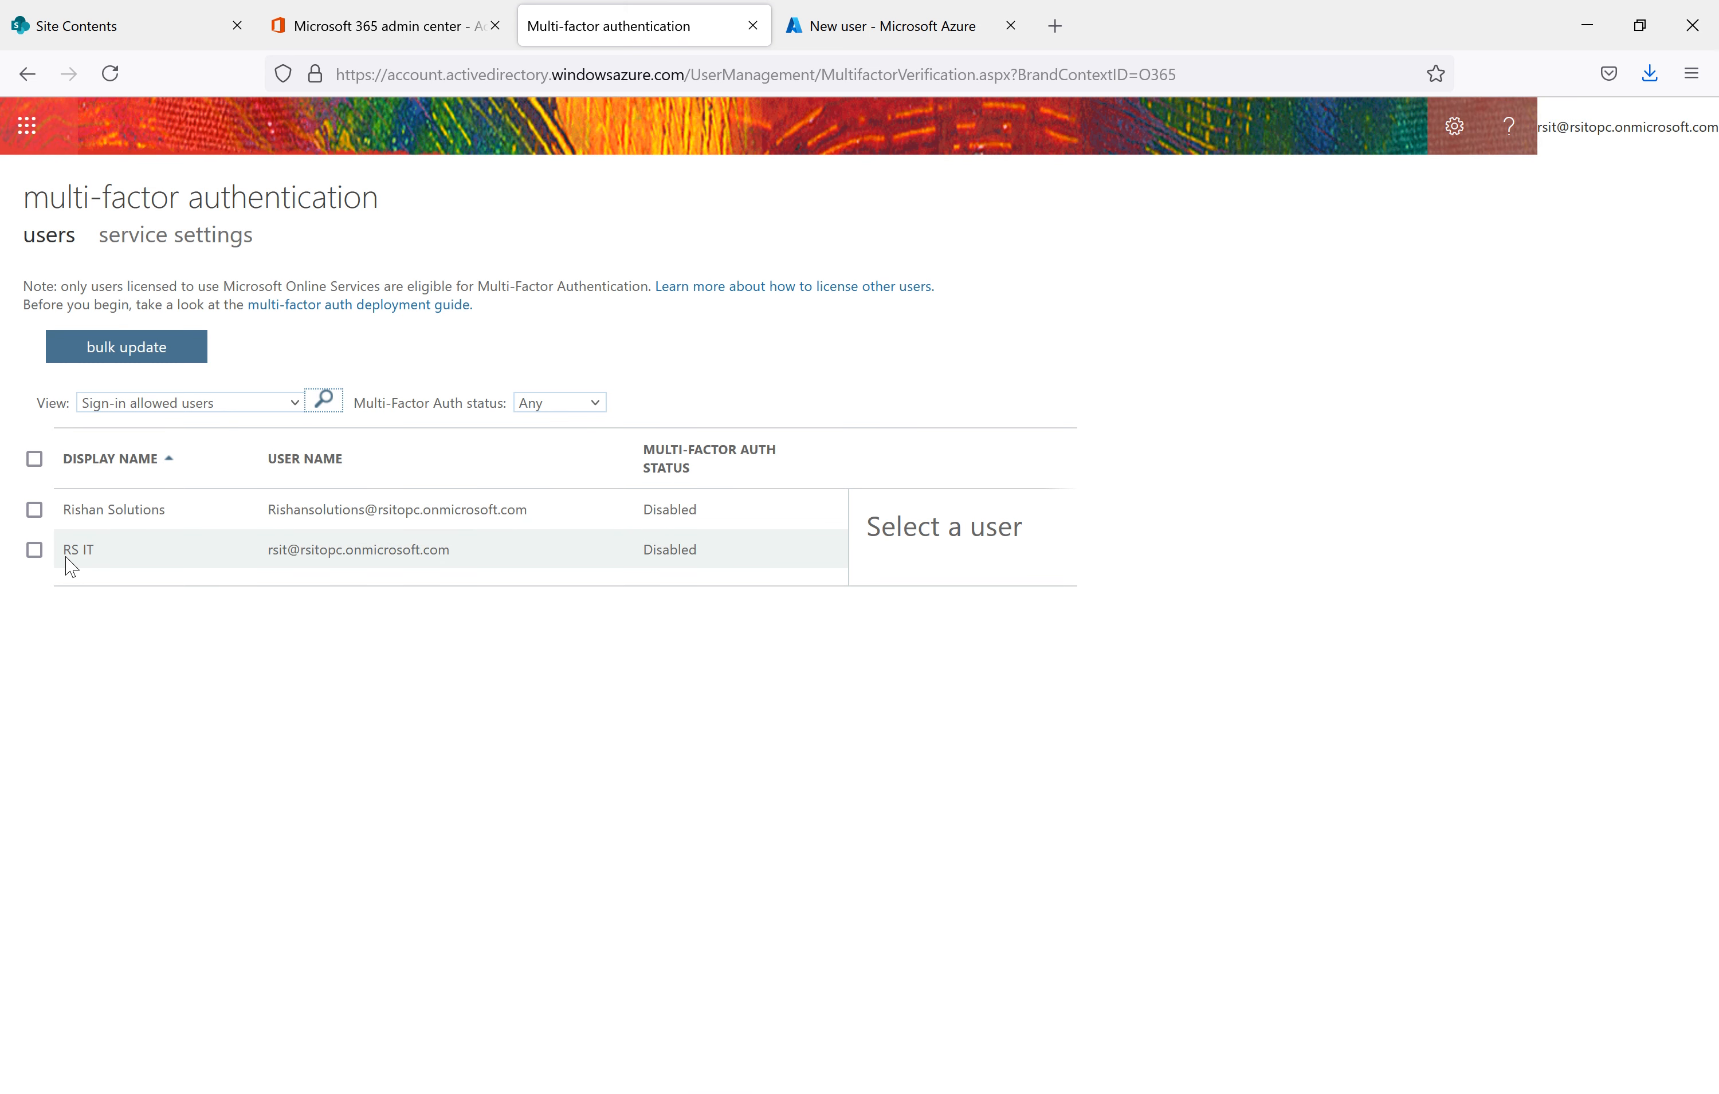
left_click(34, 551)
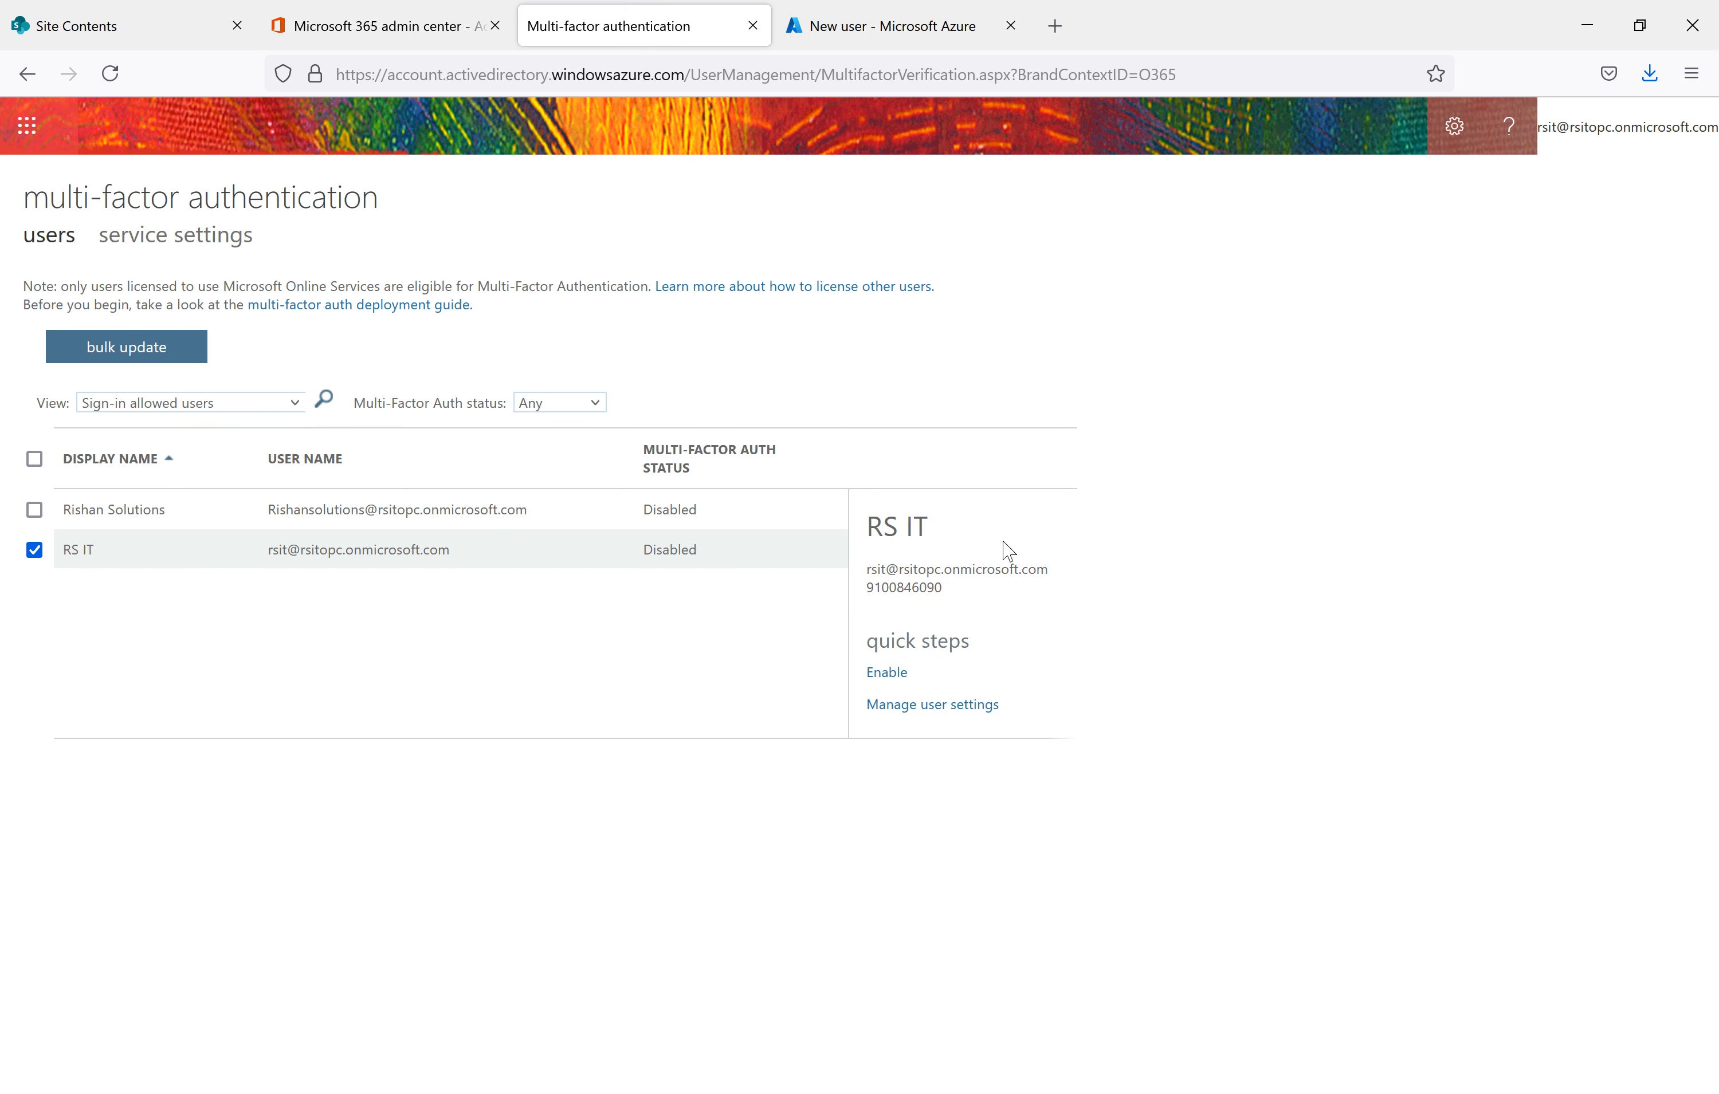
double_click(884, 673)
left_click(34, 509)
left_click(36, 554)
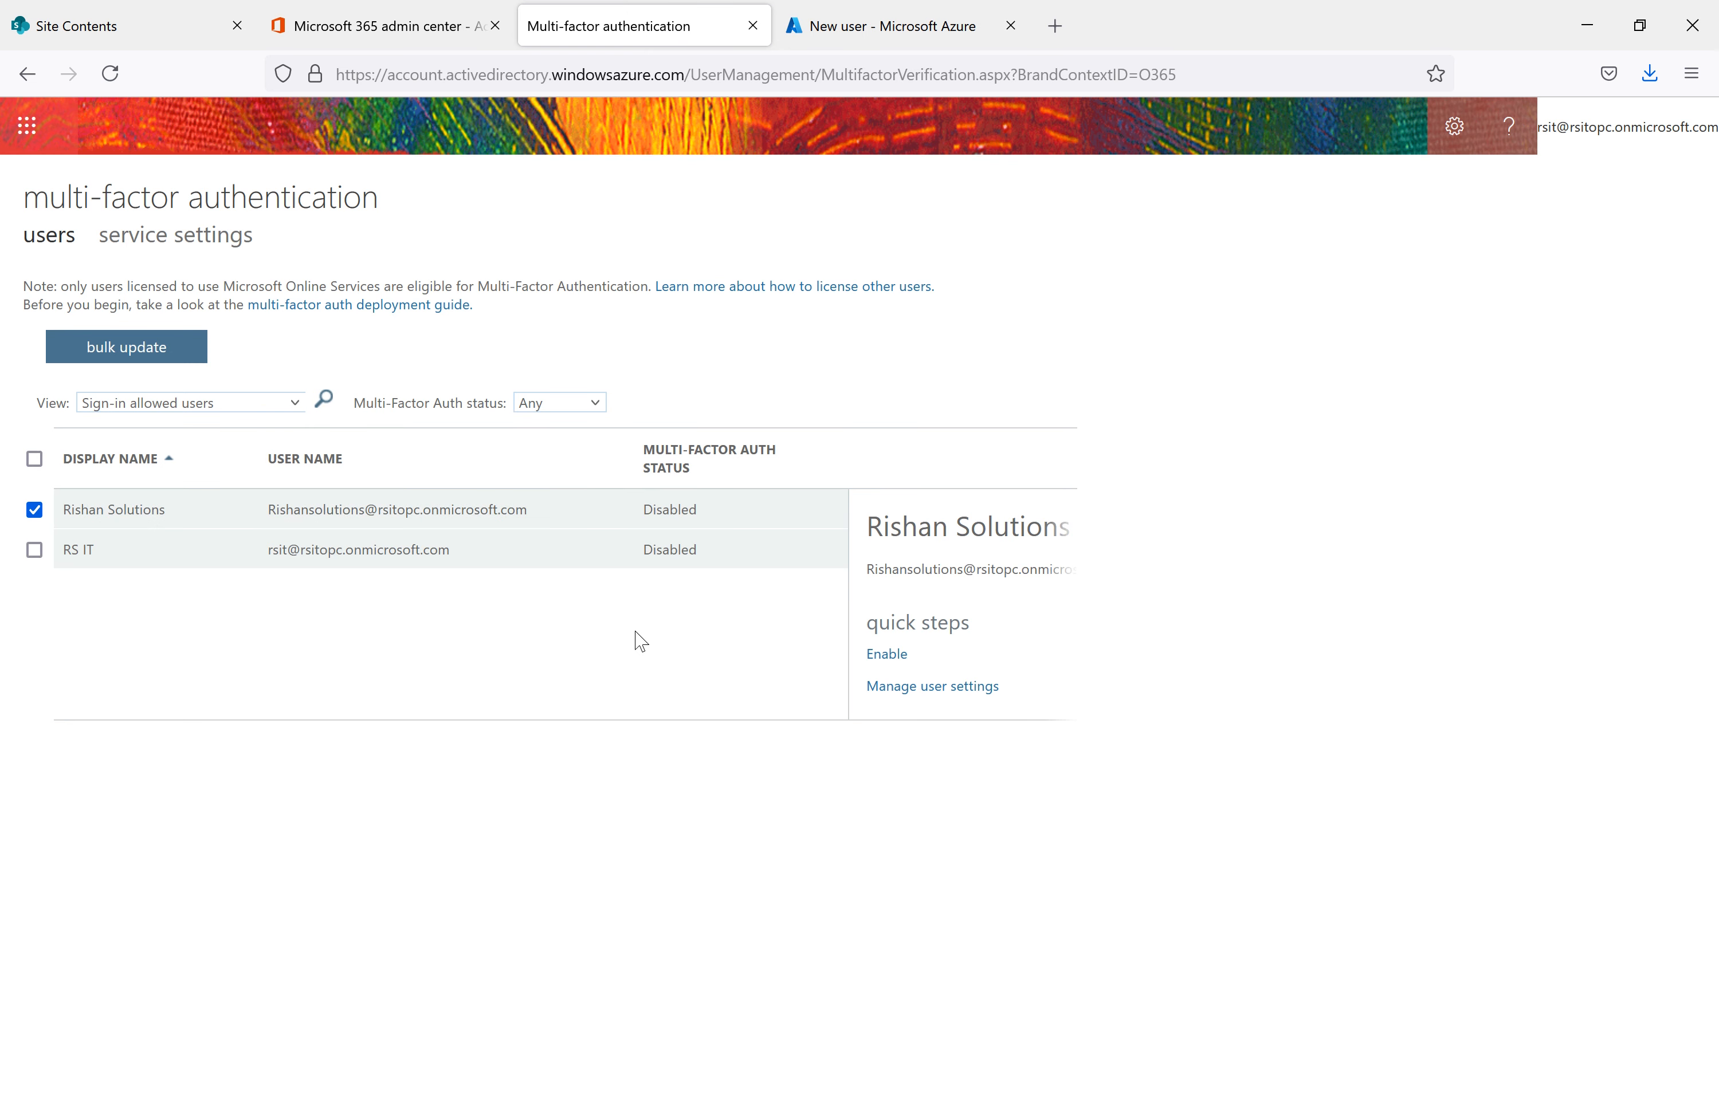